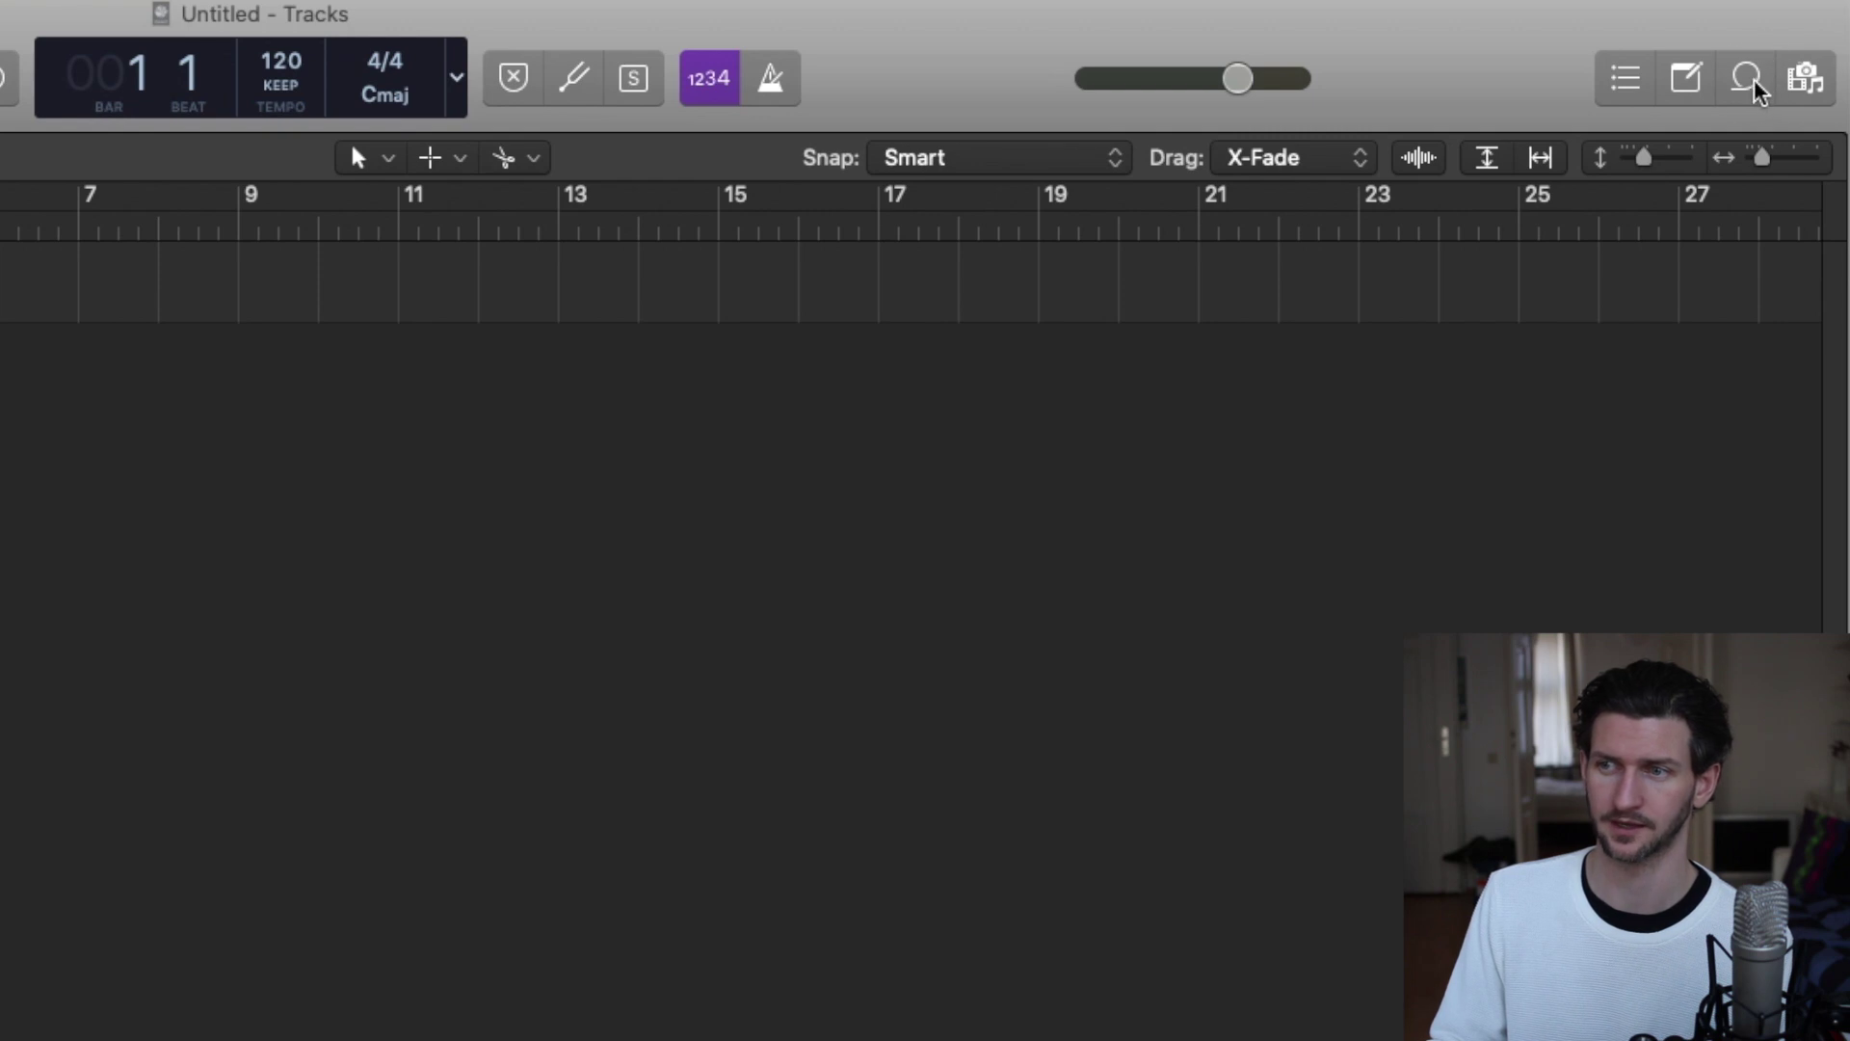
- Open and close the Apple Loops browser, then turn on Quick Help
{"action": "left_click", "coordinate": [1748, 81]}
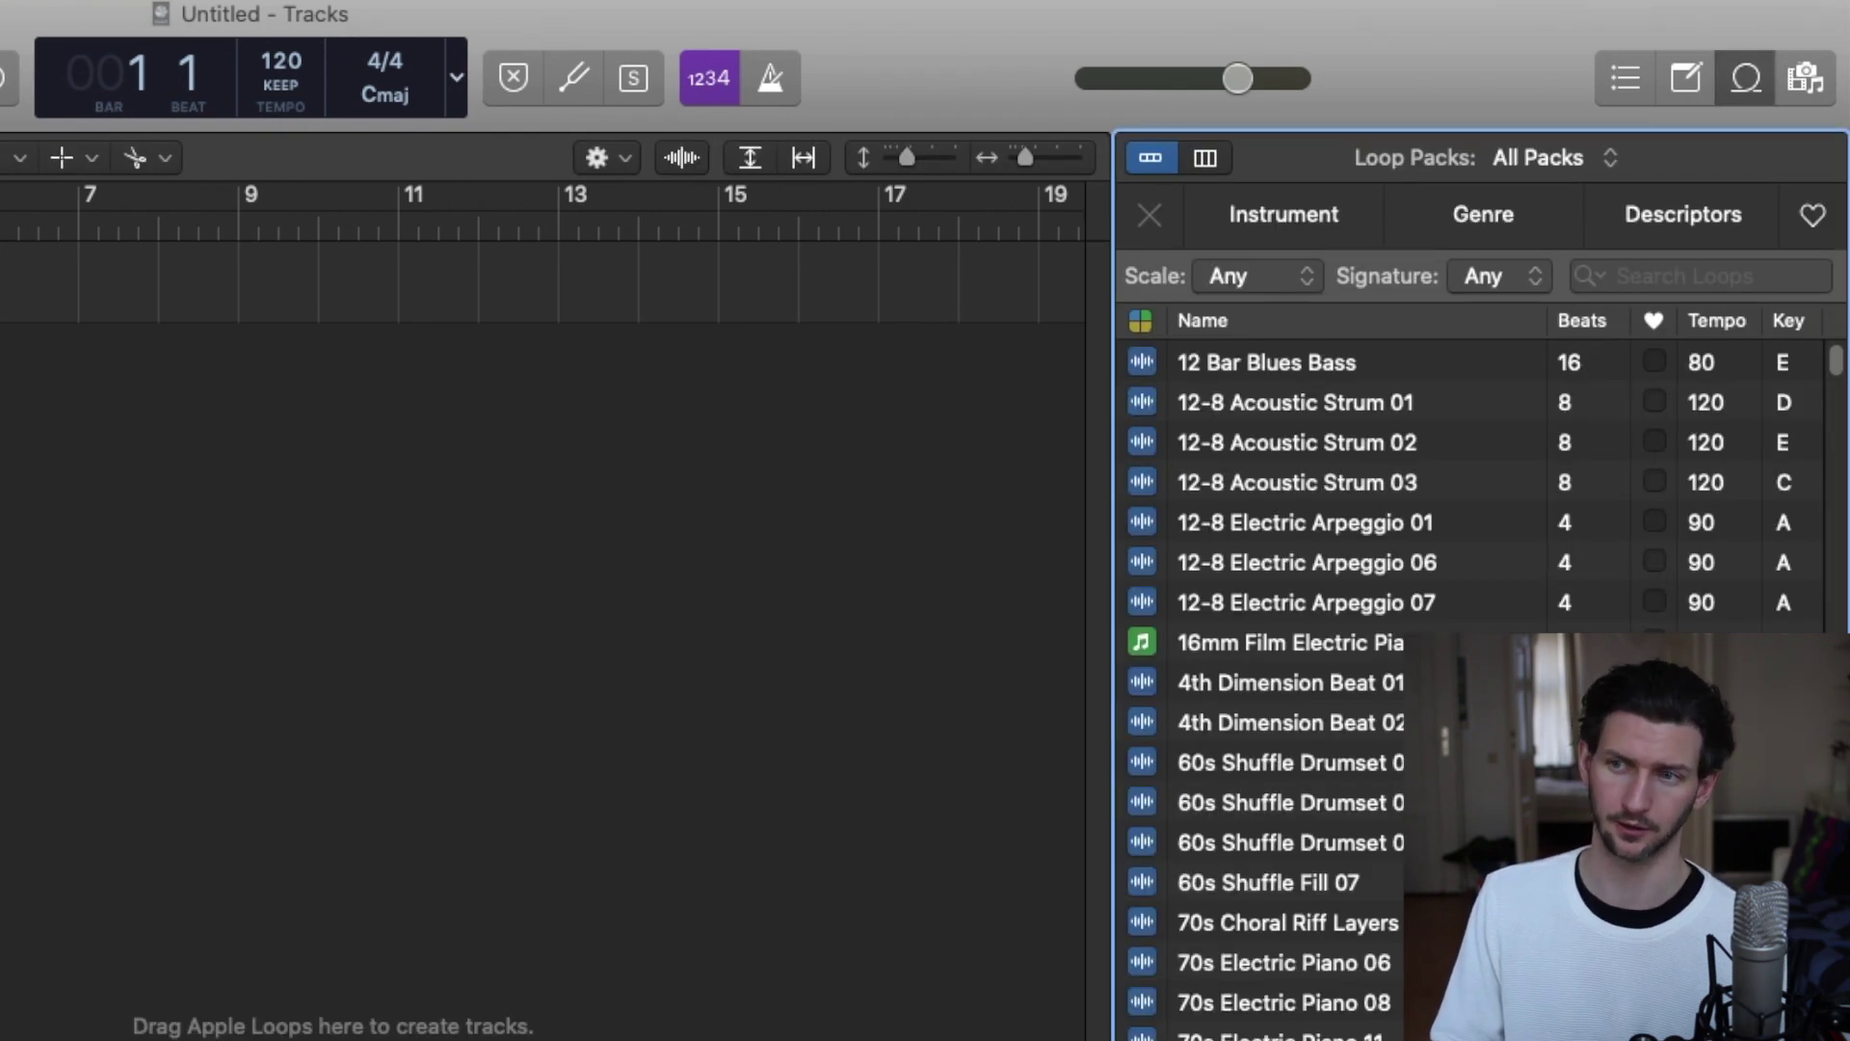
{"action": "left_click", "coordinate": [1756, 94]}
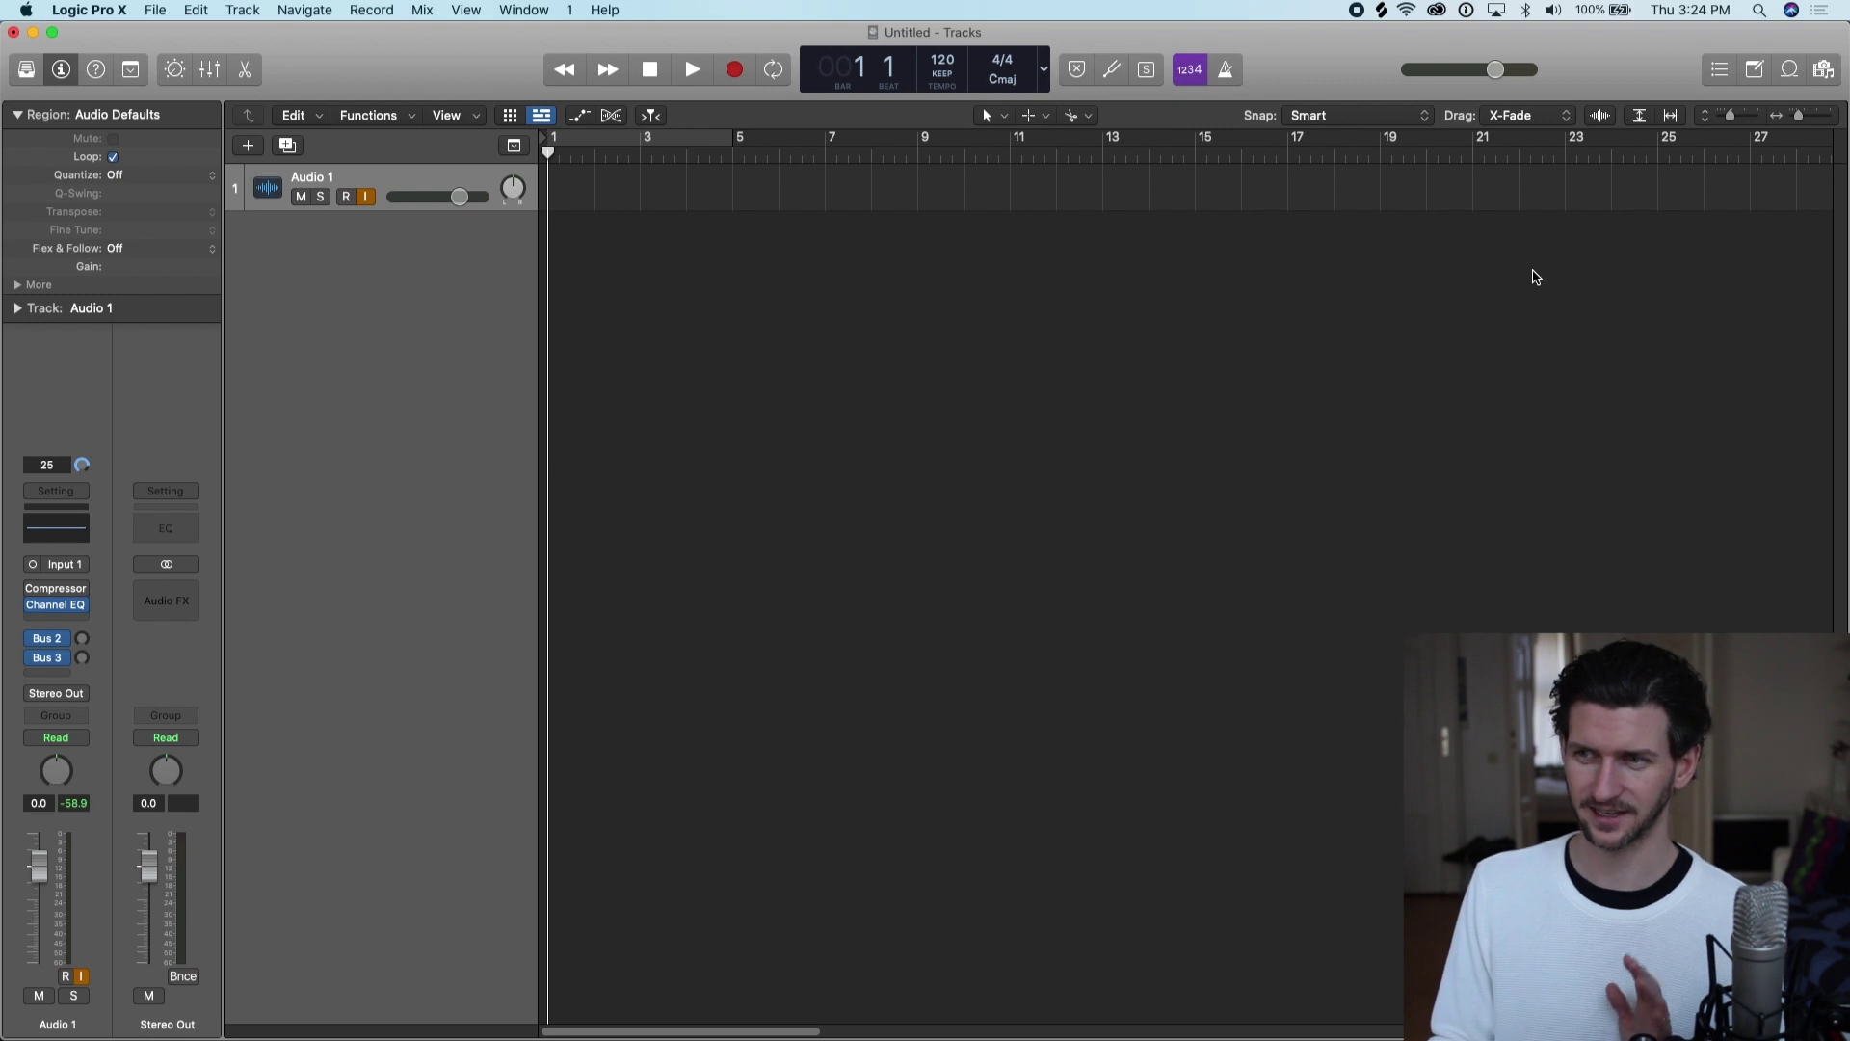
{"action": "left_click", "coordinate": [95, 68]}
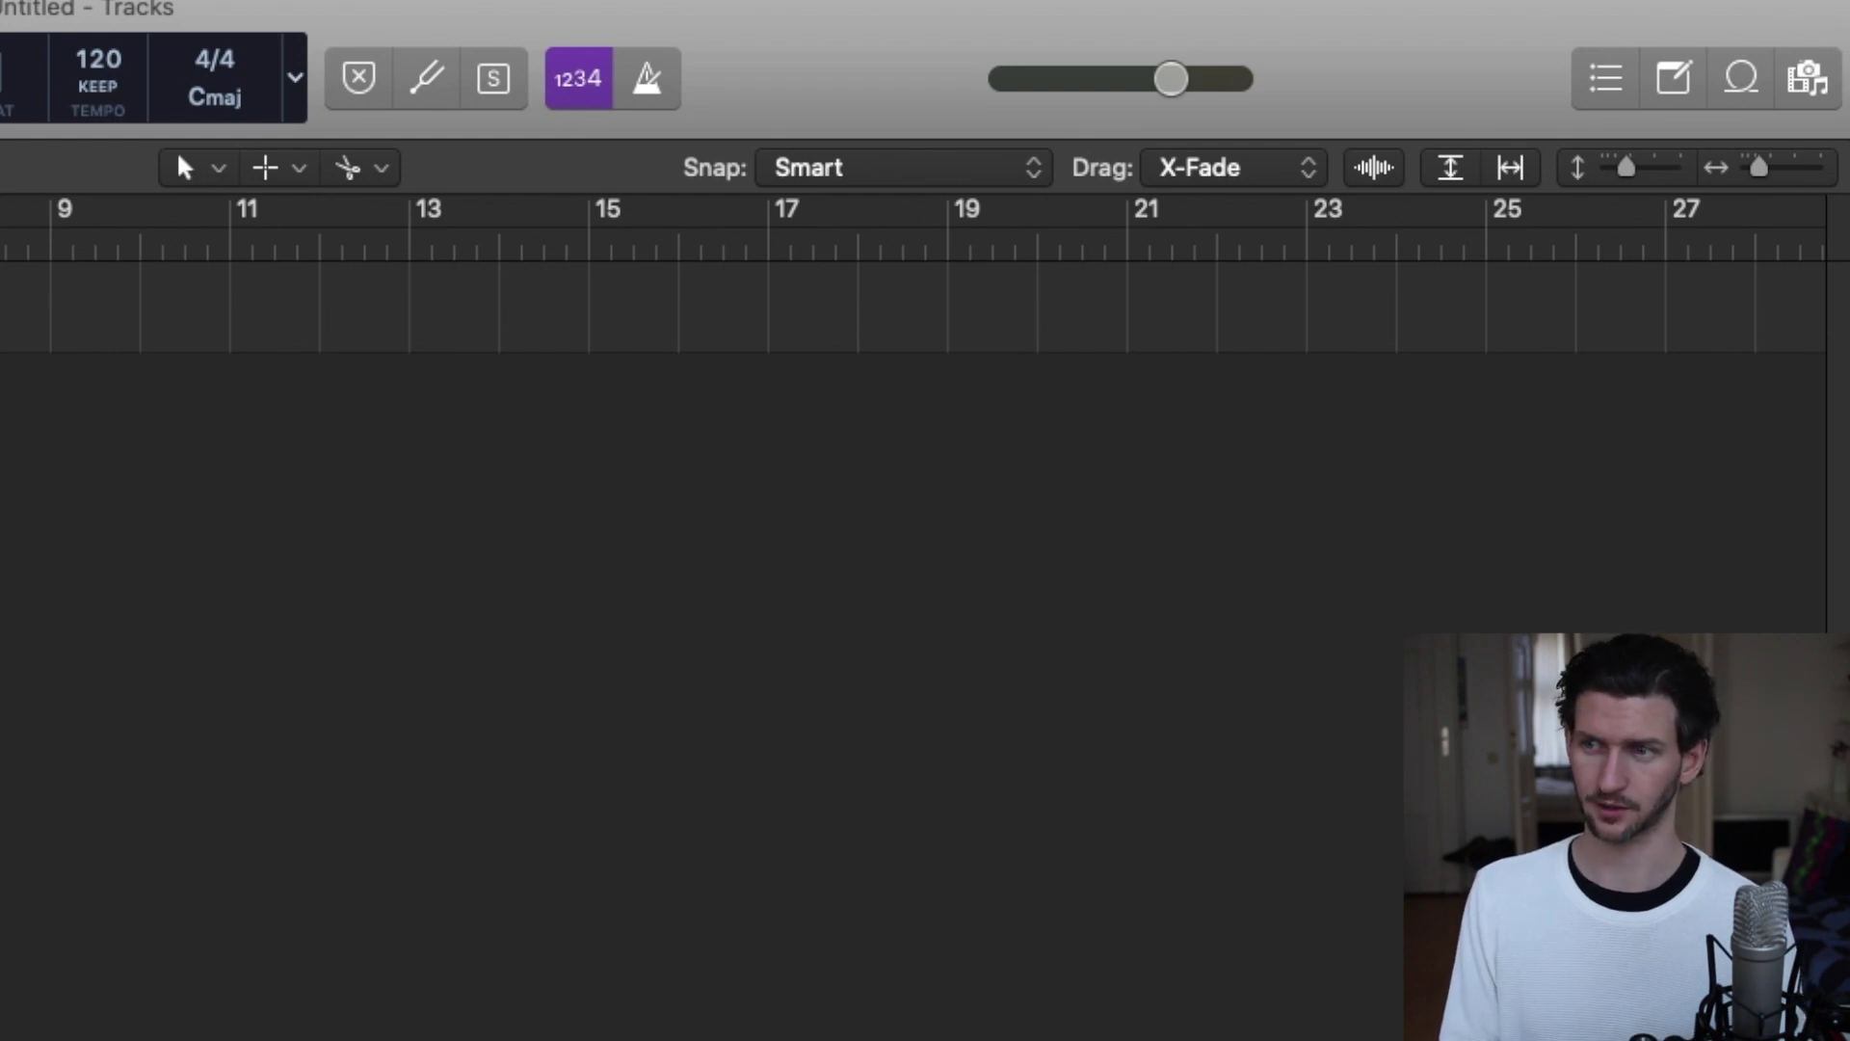
- Toggle the Loop Browser with O and display its Instrument category grid
{"action": "key", "text": "o"}
{"action": "key", "text": "o"}
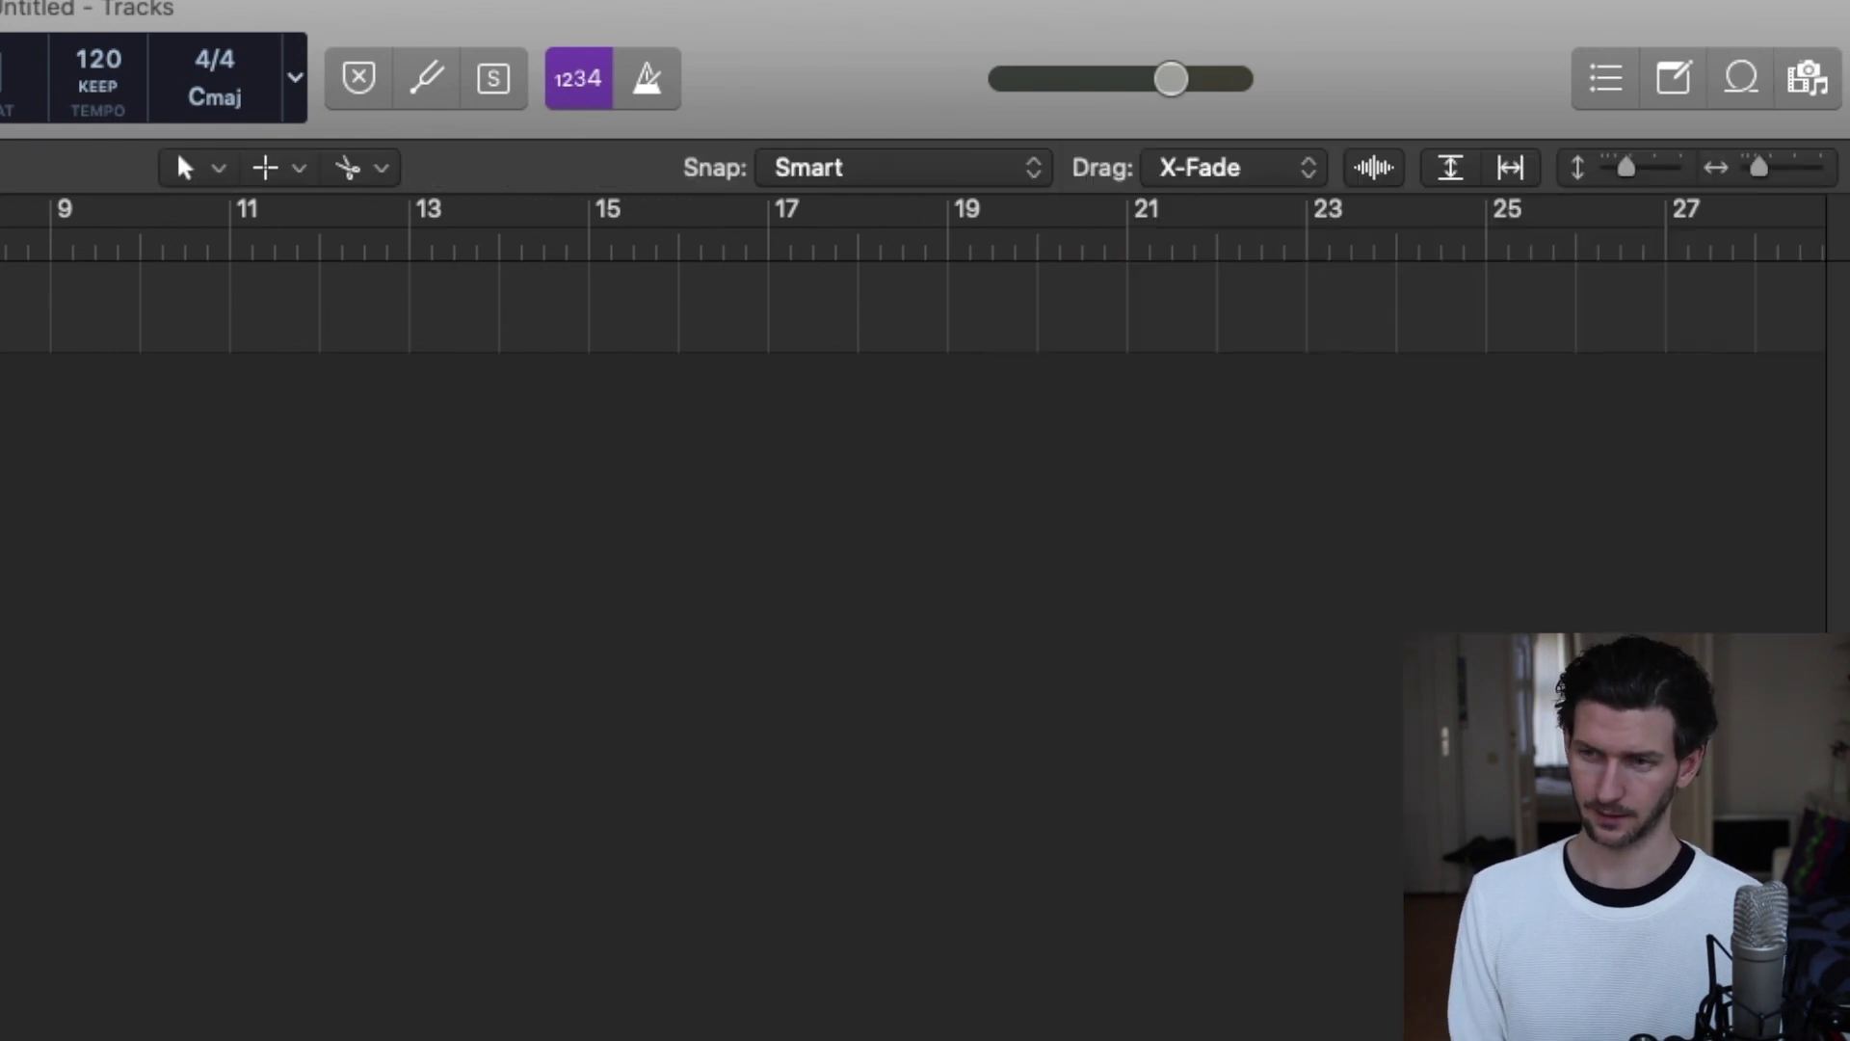
{"action": "key", "text": "o"}
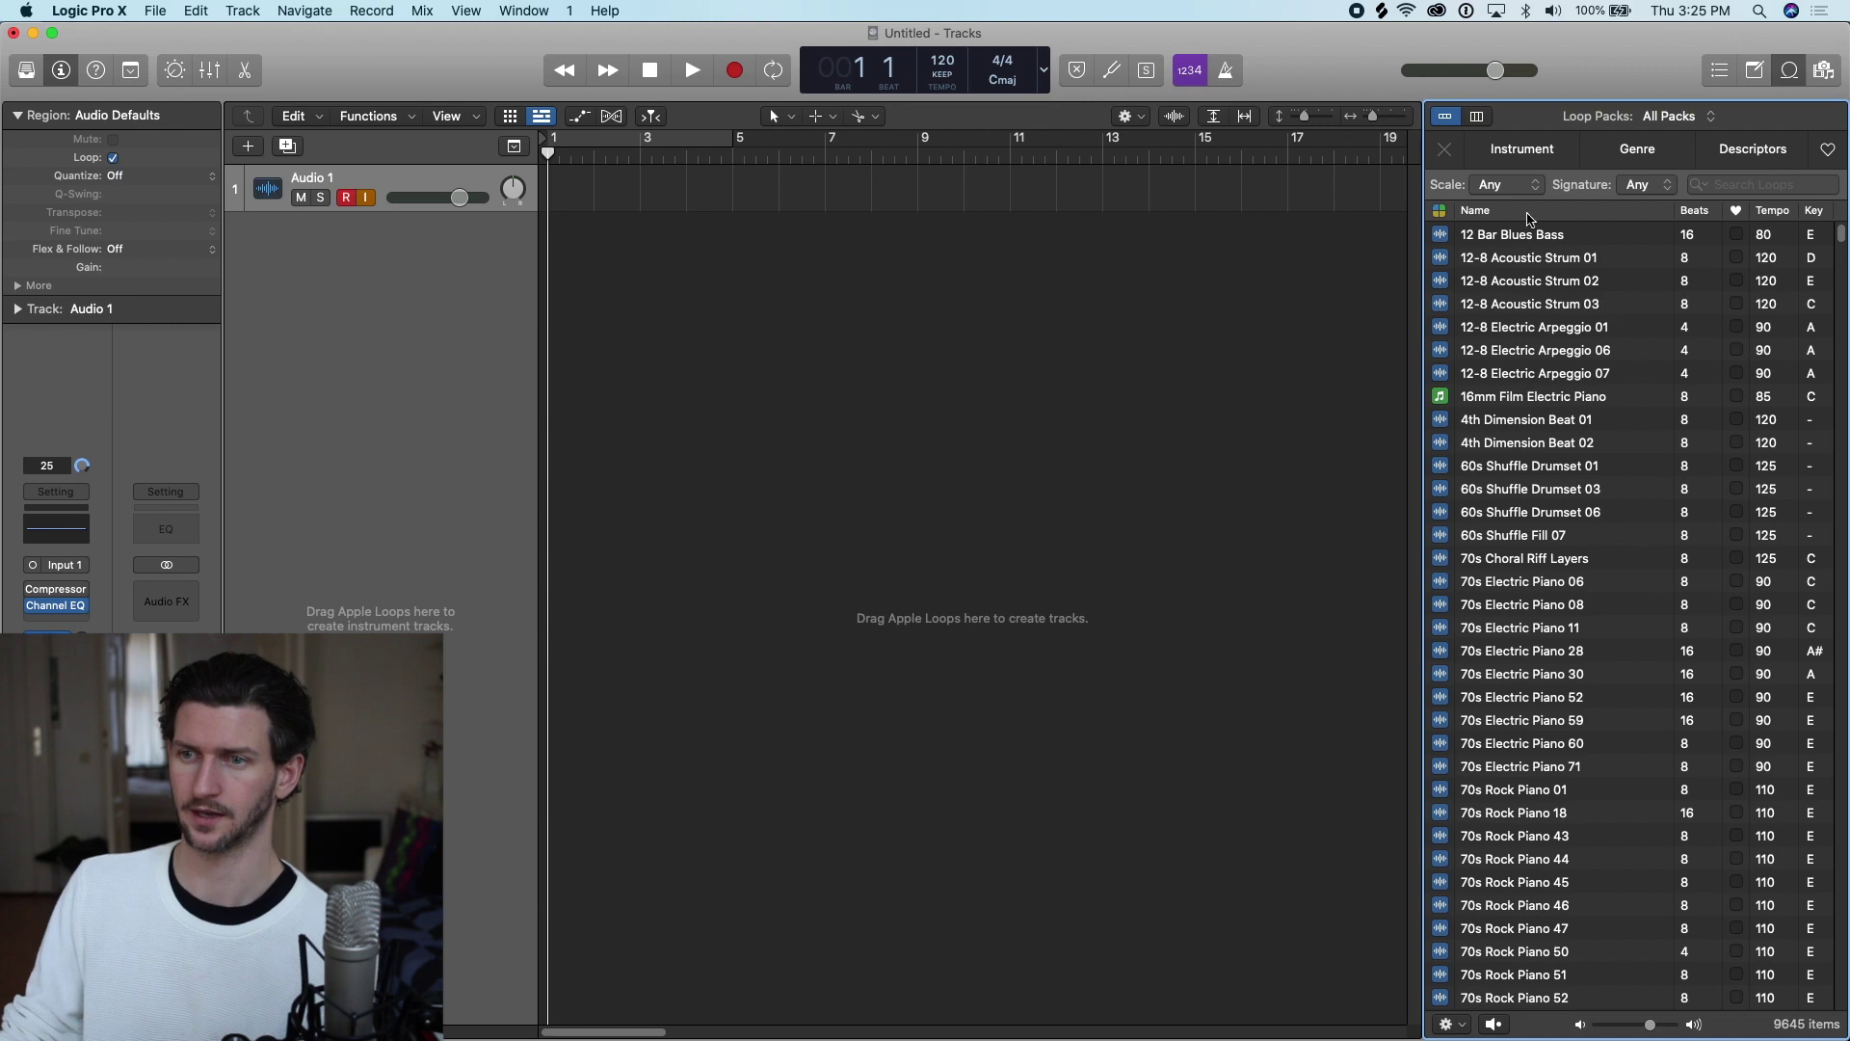
{"action": "left_click", "coordinate": [1523, 152]}
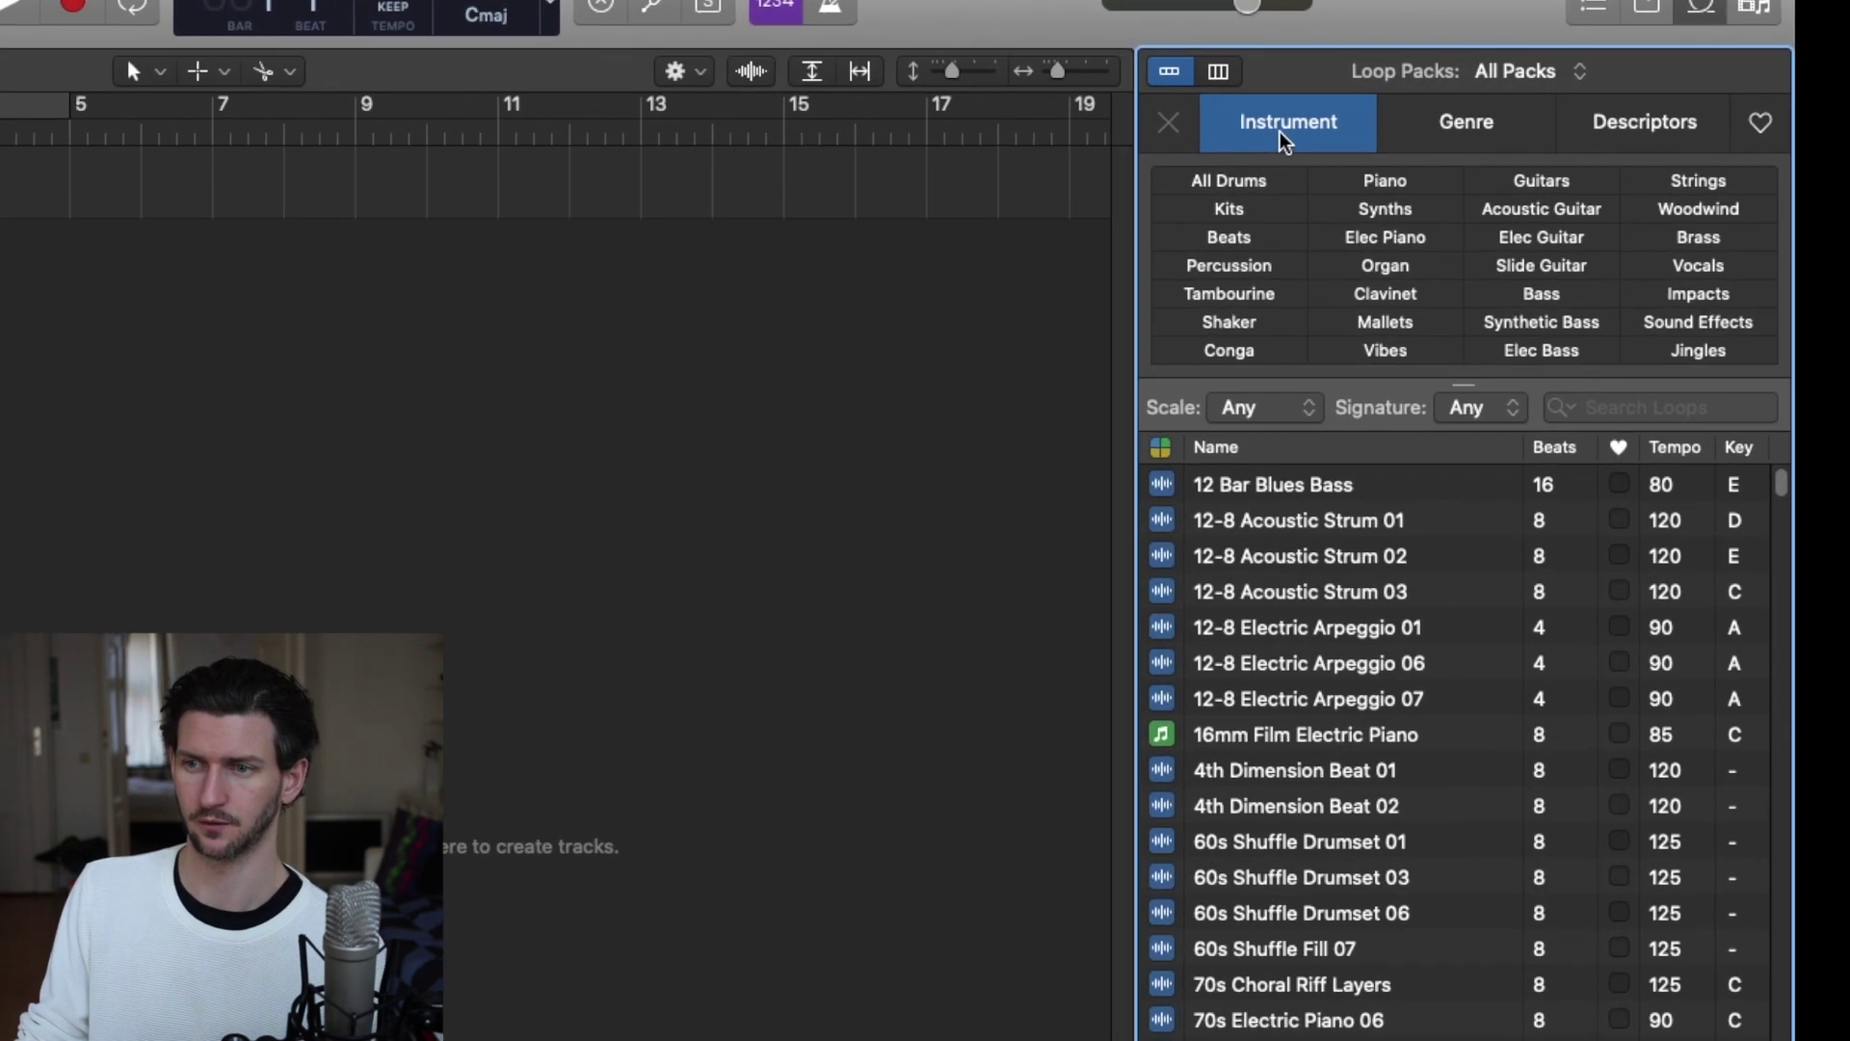
{"action": "left_click", "coordinate": [1572, 287]}
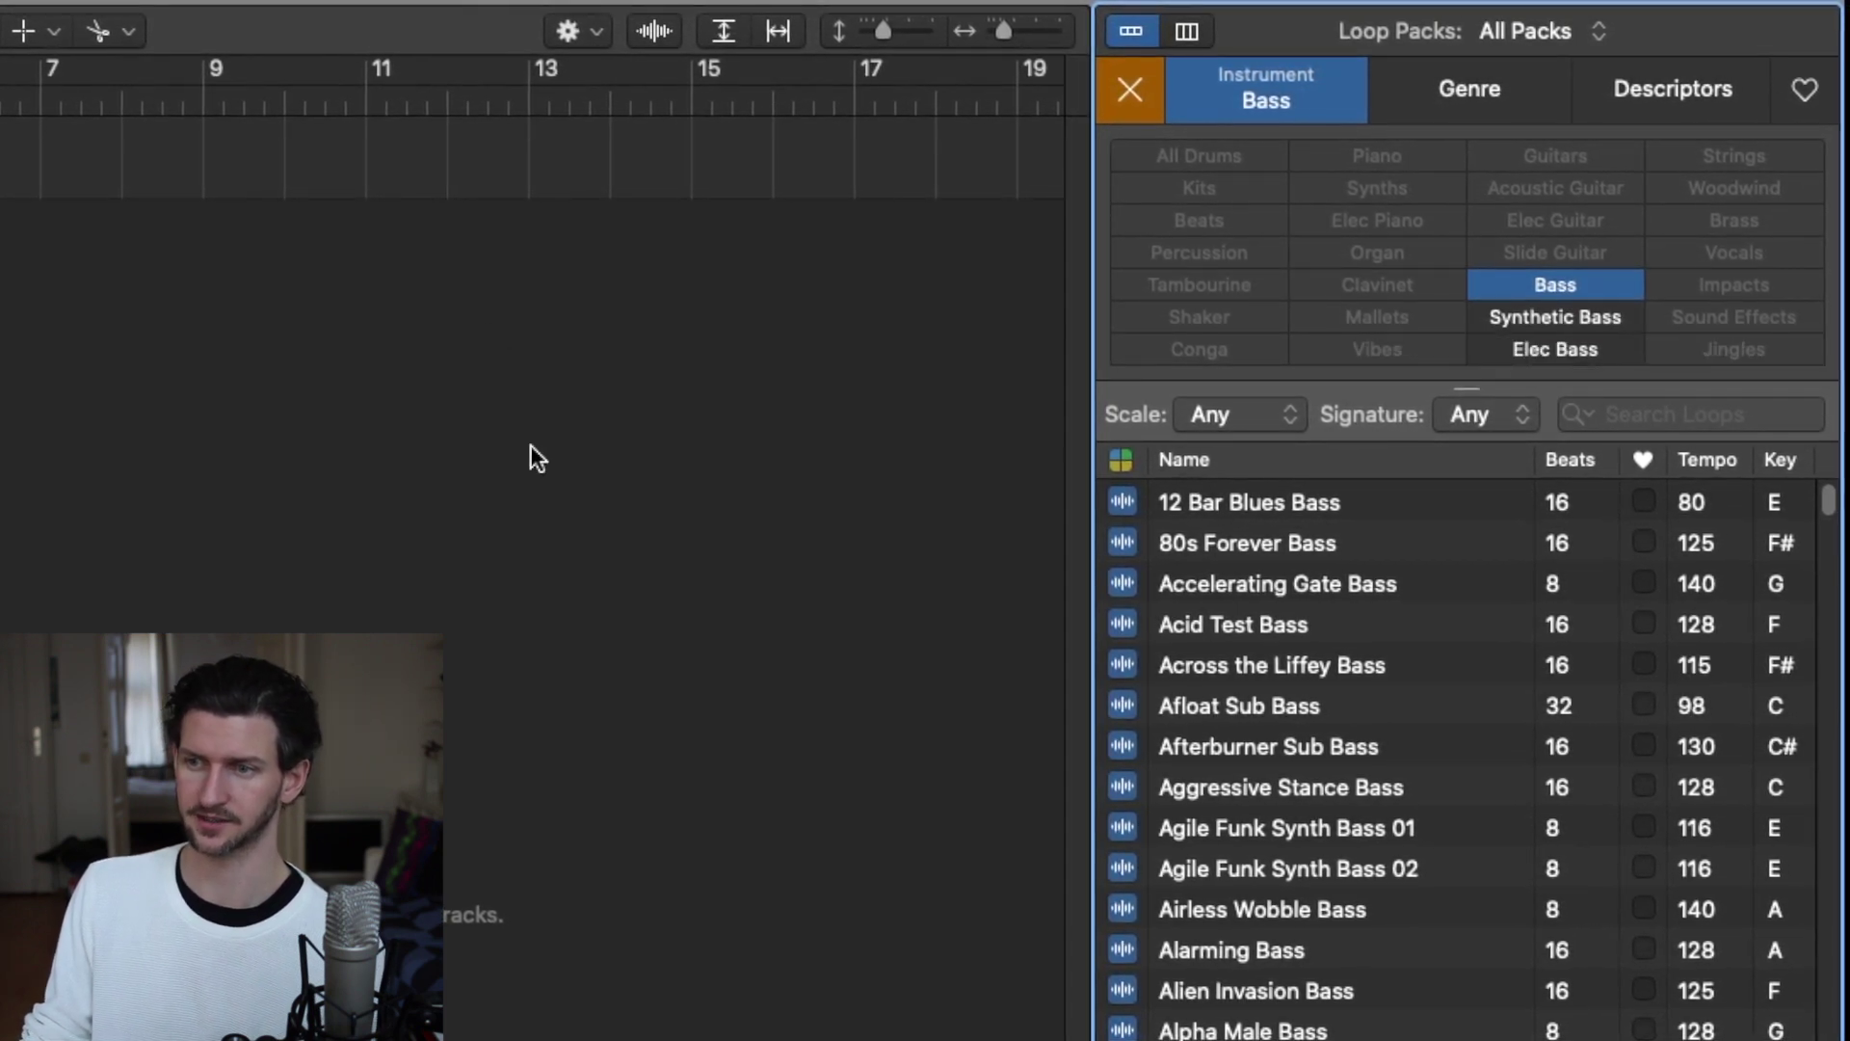
{"action": "left_click", "coordinate": [1547, 354]}
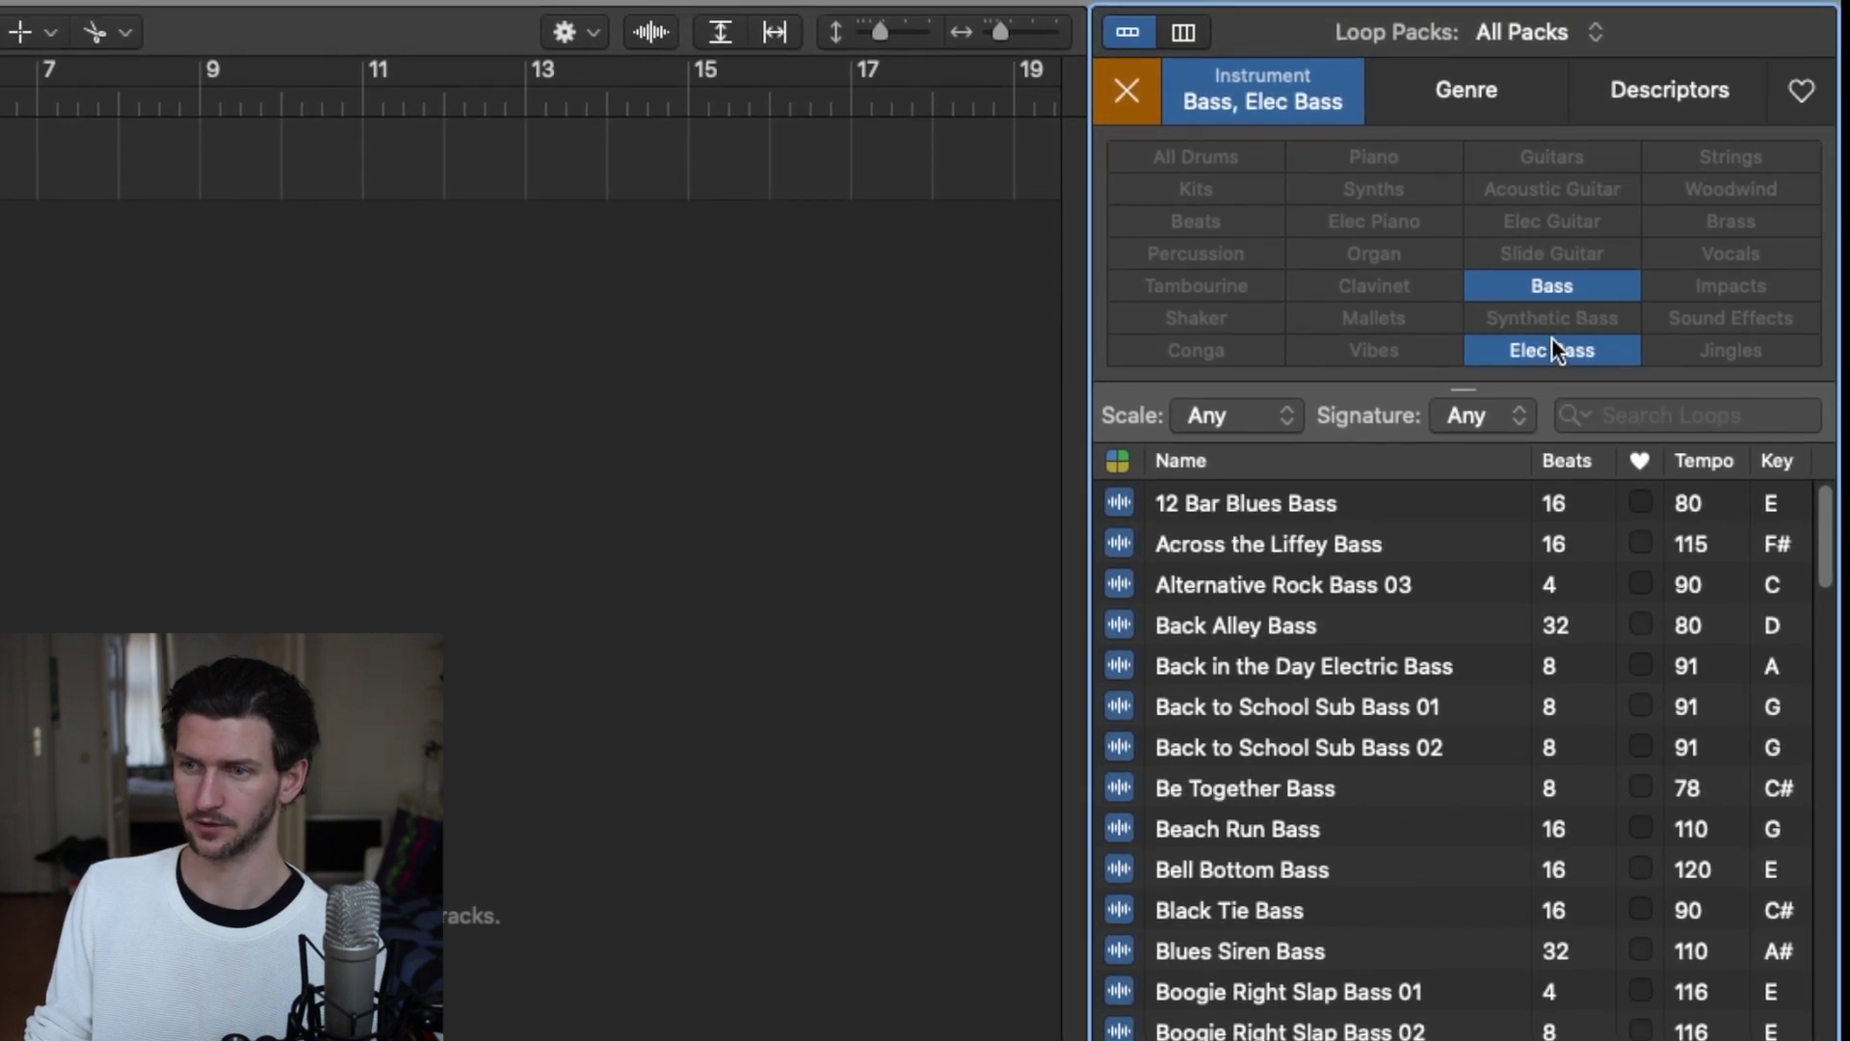
{"action": "left_click", "coordinate": [1551, 349]}
{"action": "left_click", "coordinate": [1585, 345]}
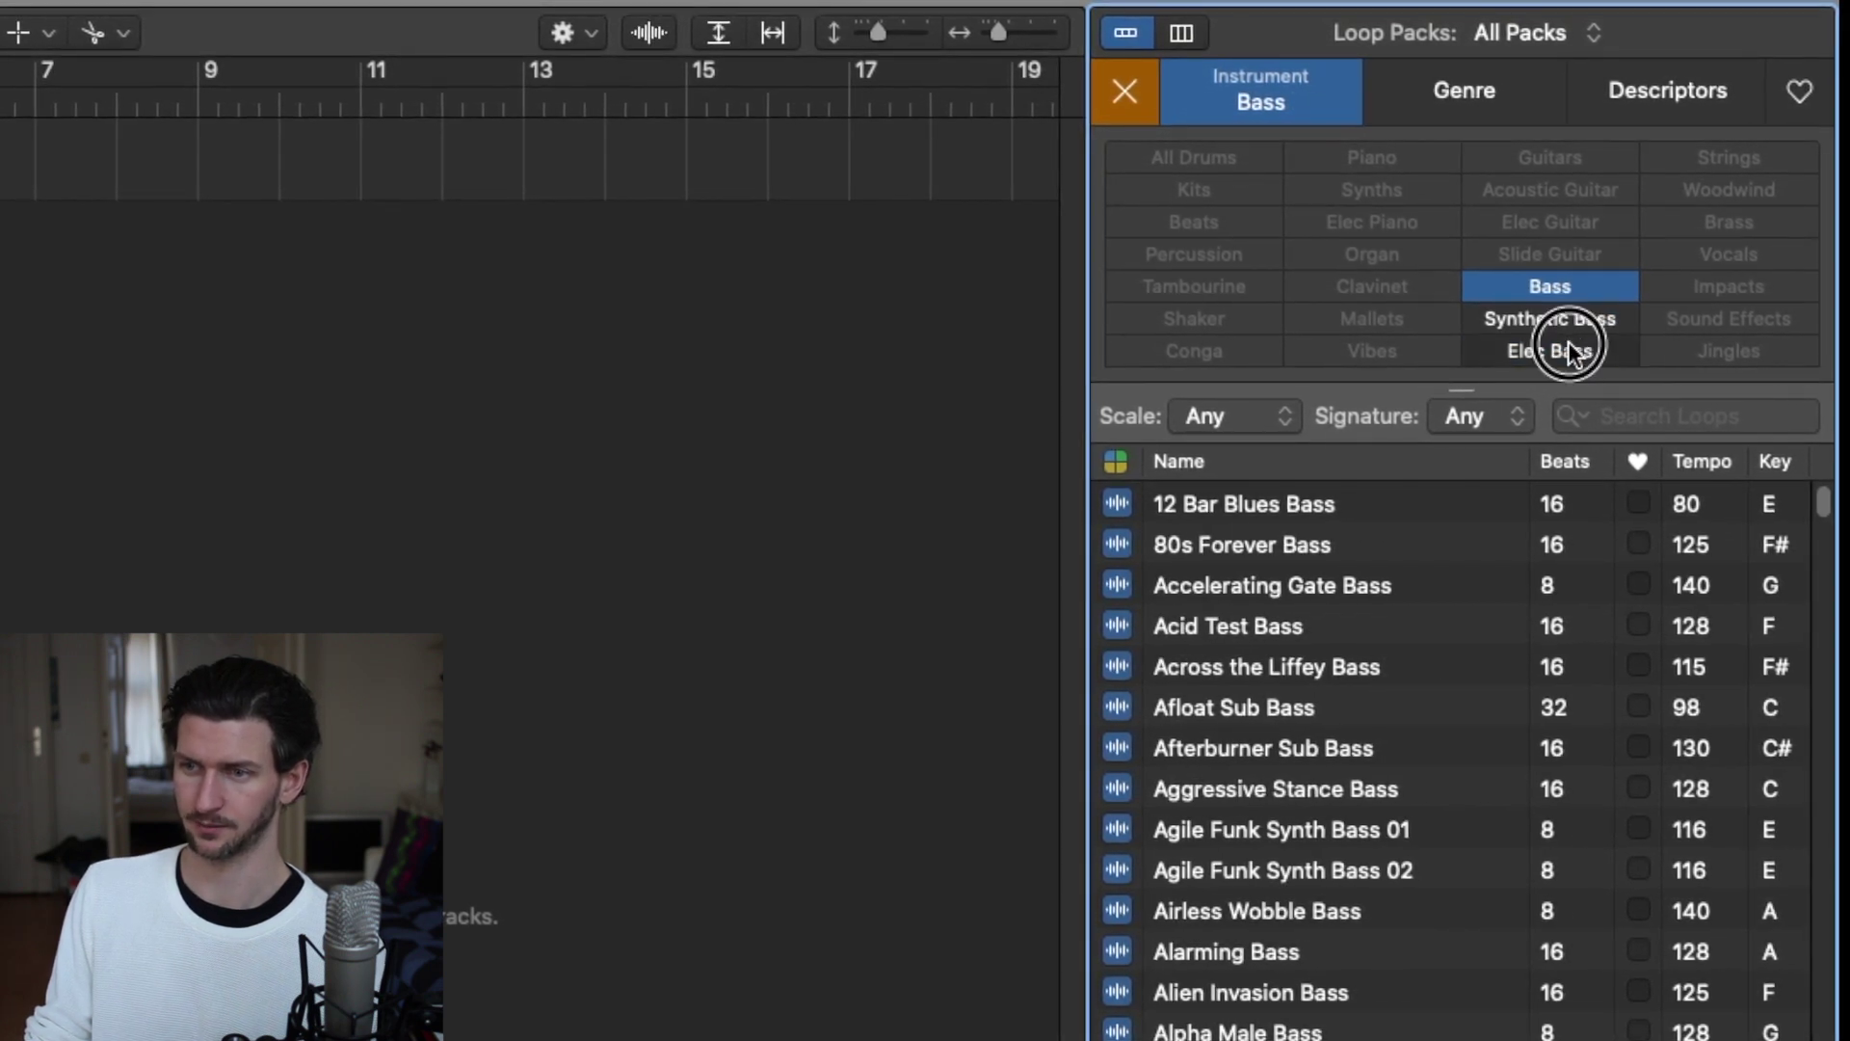
{"action": "left_click", "coordinate": [1587, 353]}
{"action": "left_click", "coordinate": [1546, 315]}
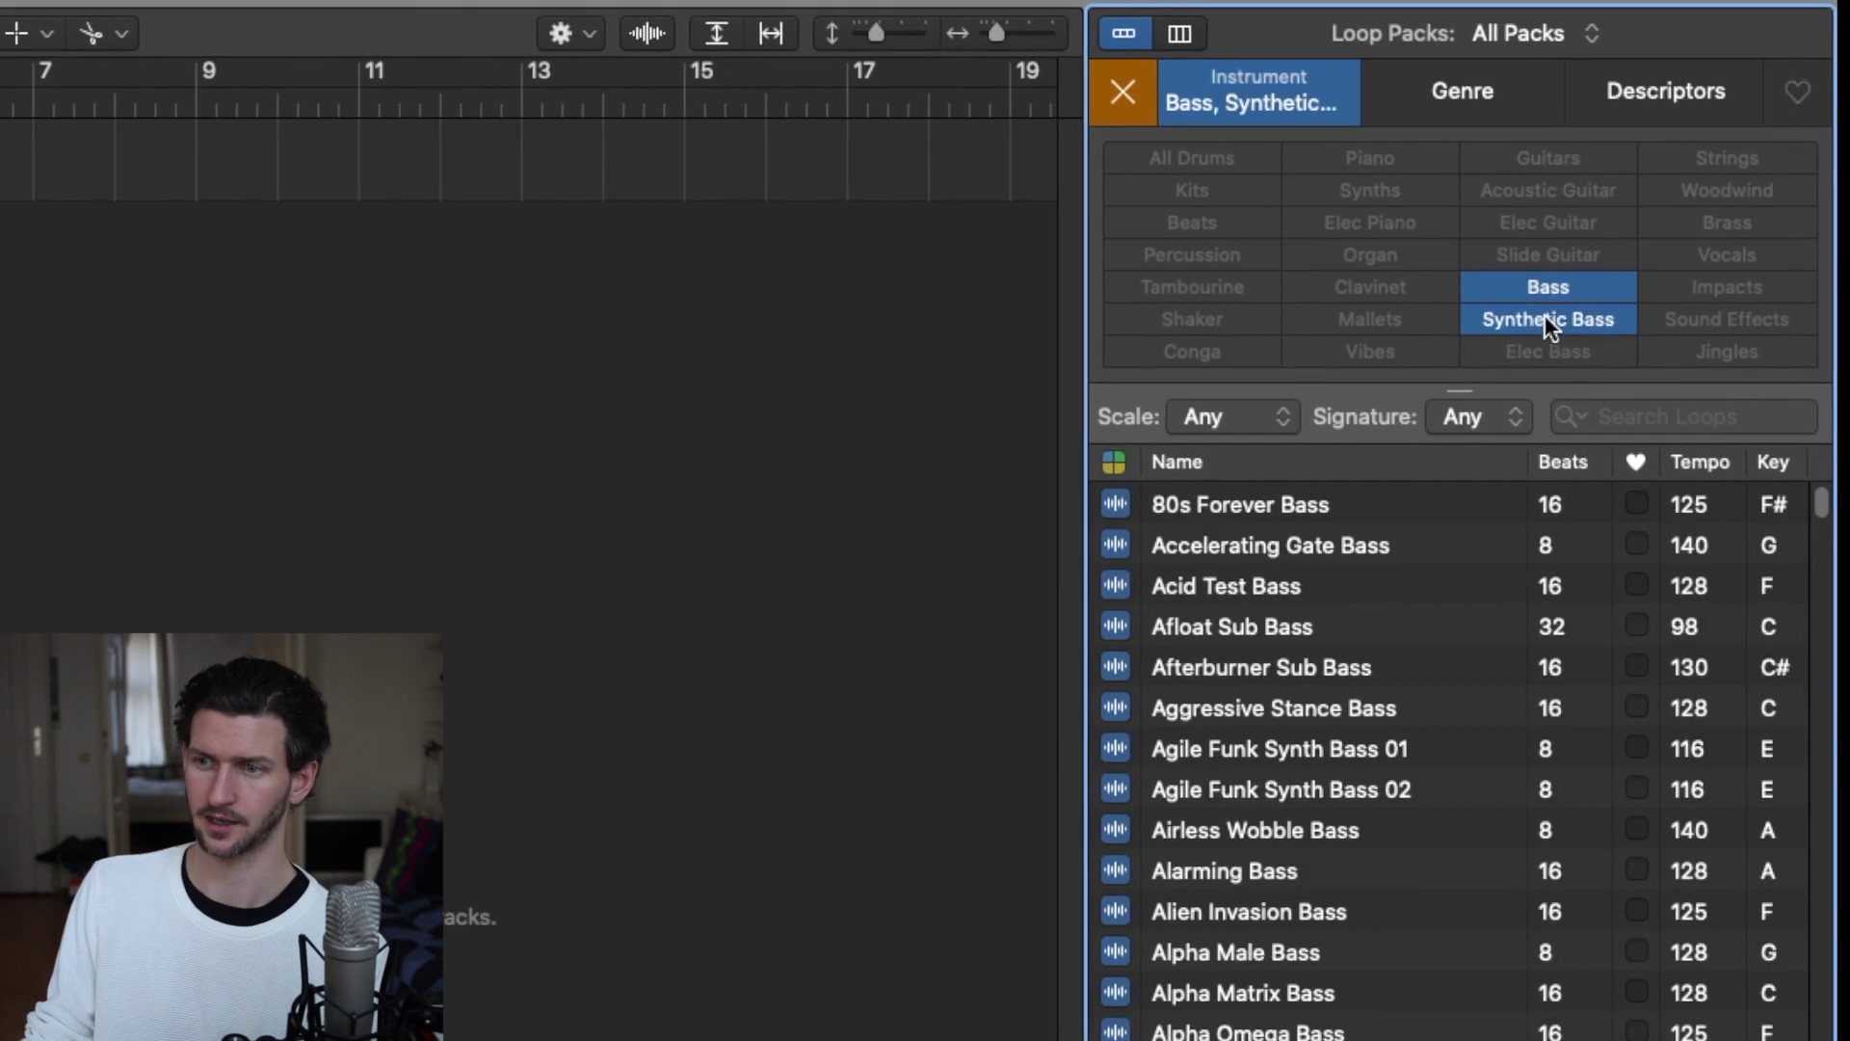
{"action": "scroll", "coordinate": [1326, 582], "scroll_direction": "down", "scroll_amount": 5}
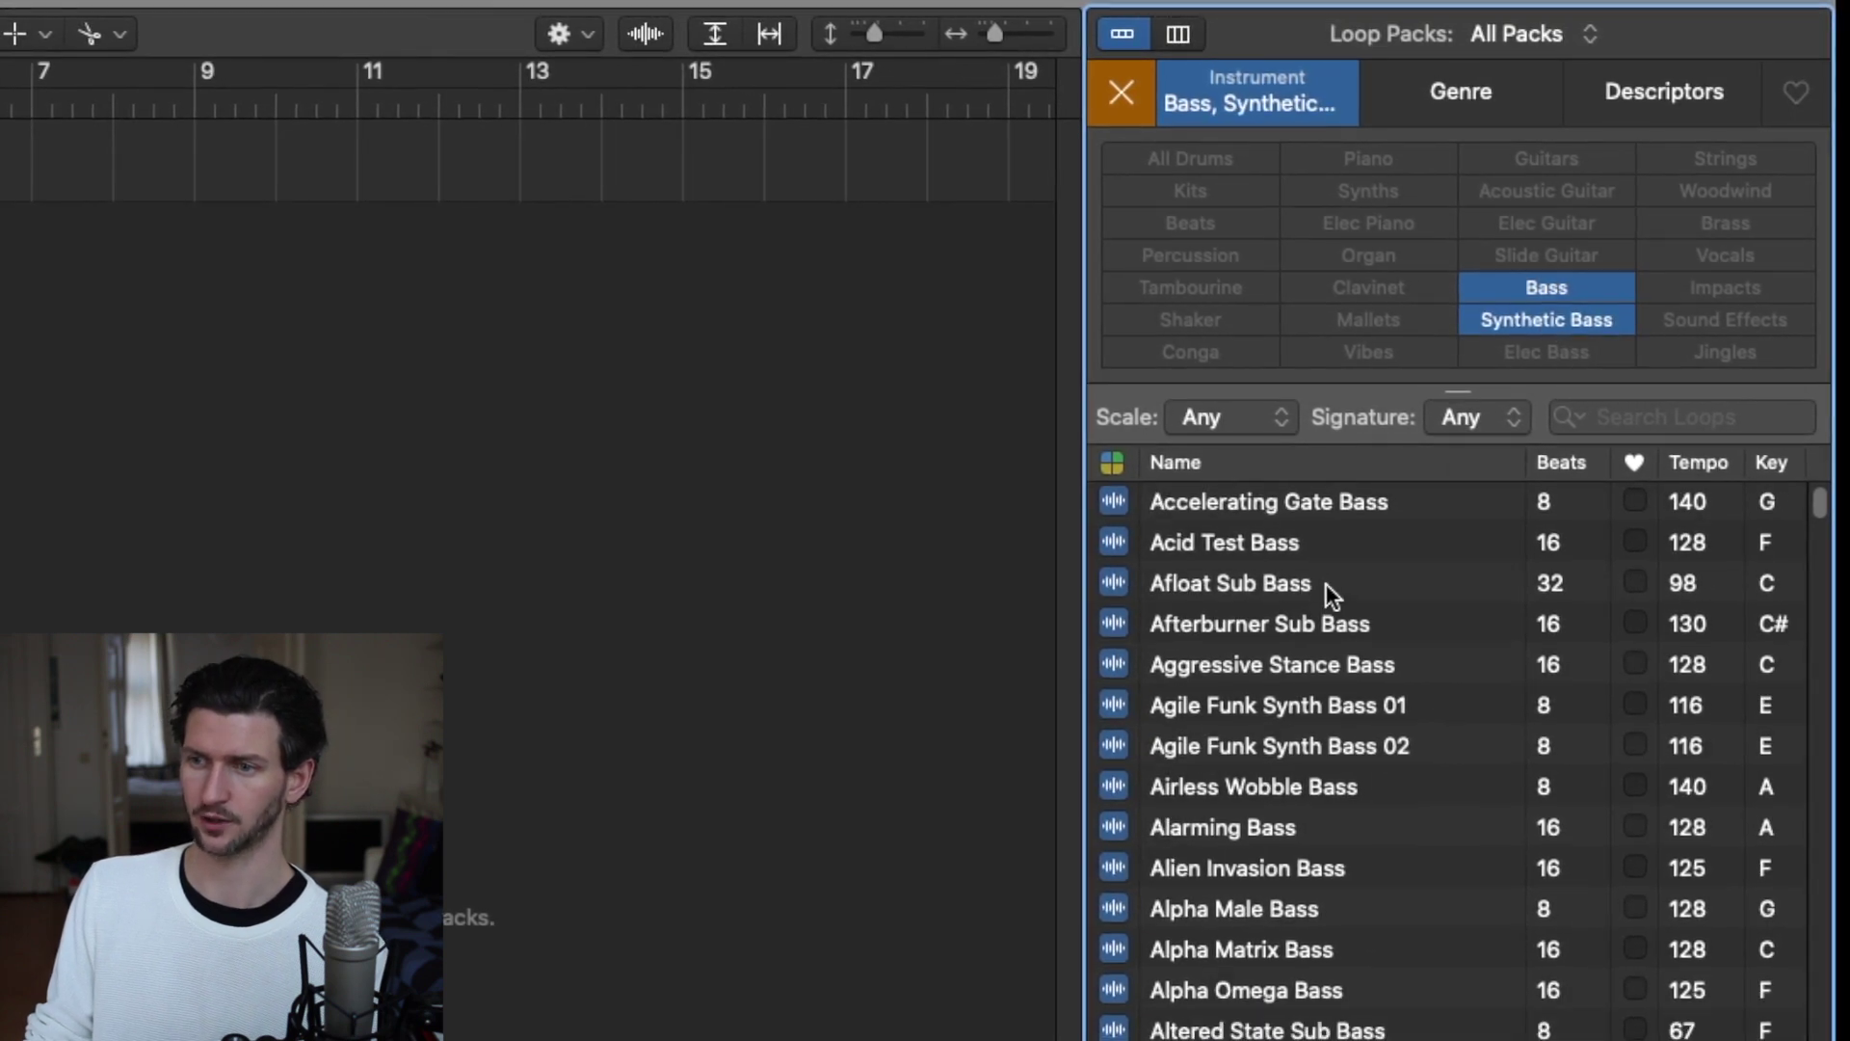
{"action": "scroll", "coordinate": [1326, 582], "scroll_direction": "up", "scroll_amount": 5}
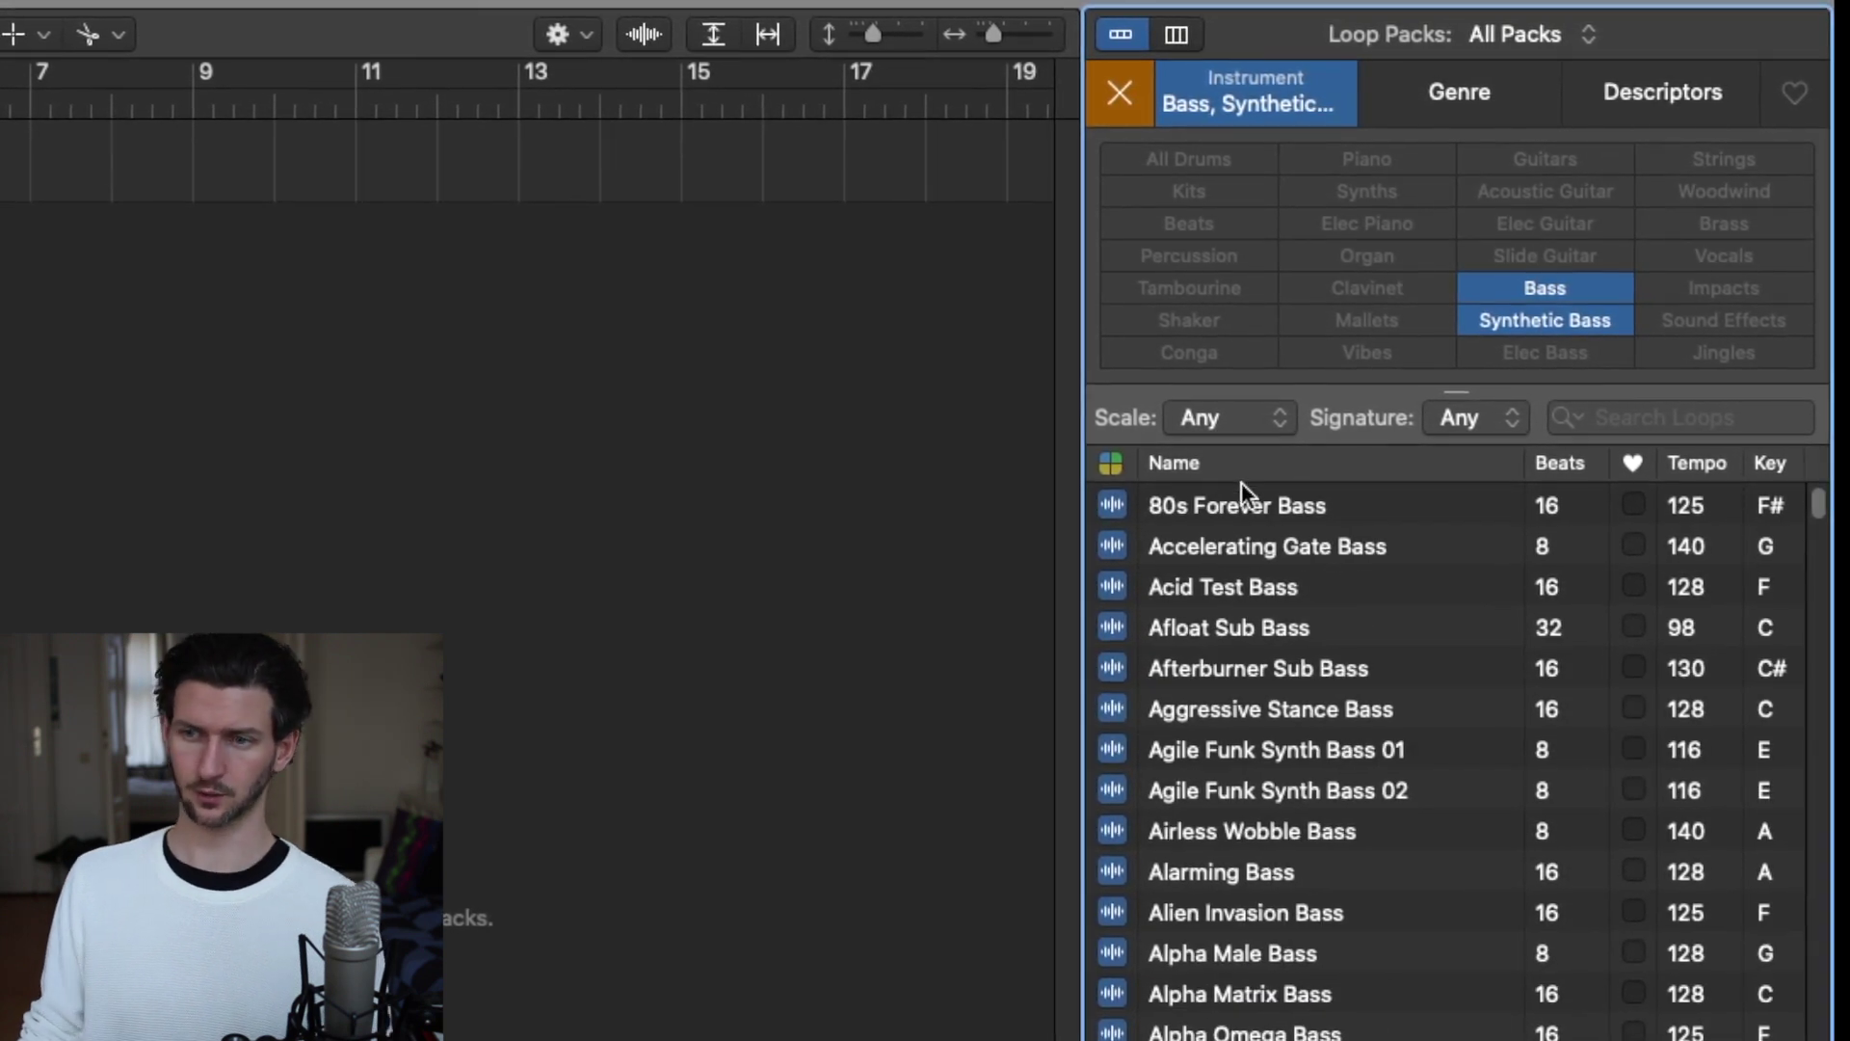
{"action": "left_click", "coordinate": [1245, 509]}
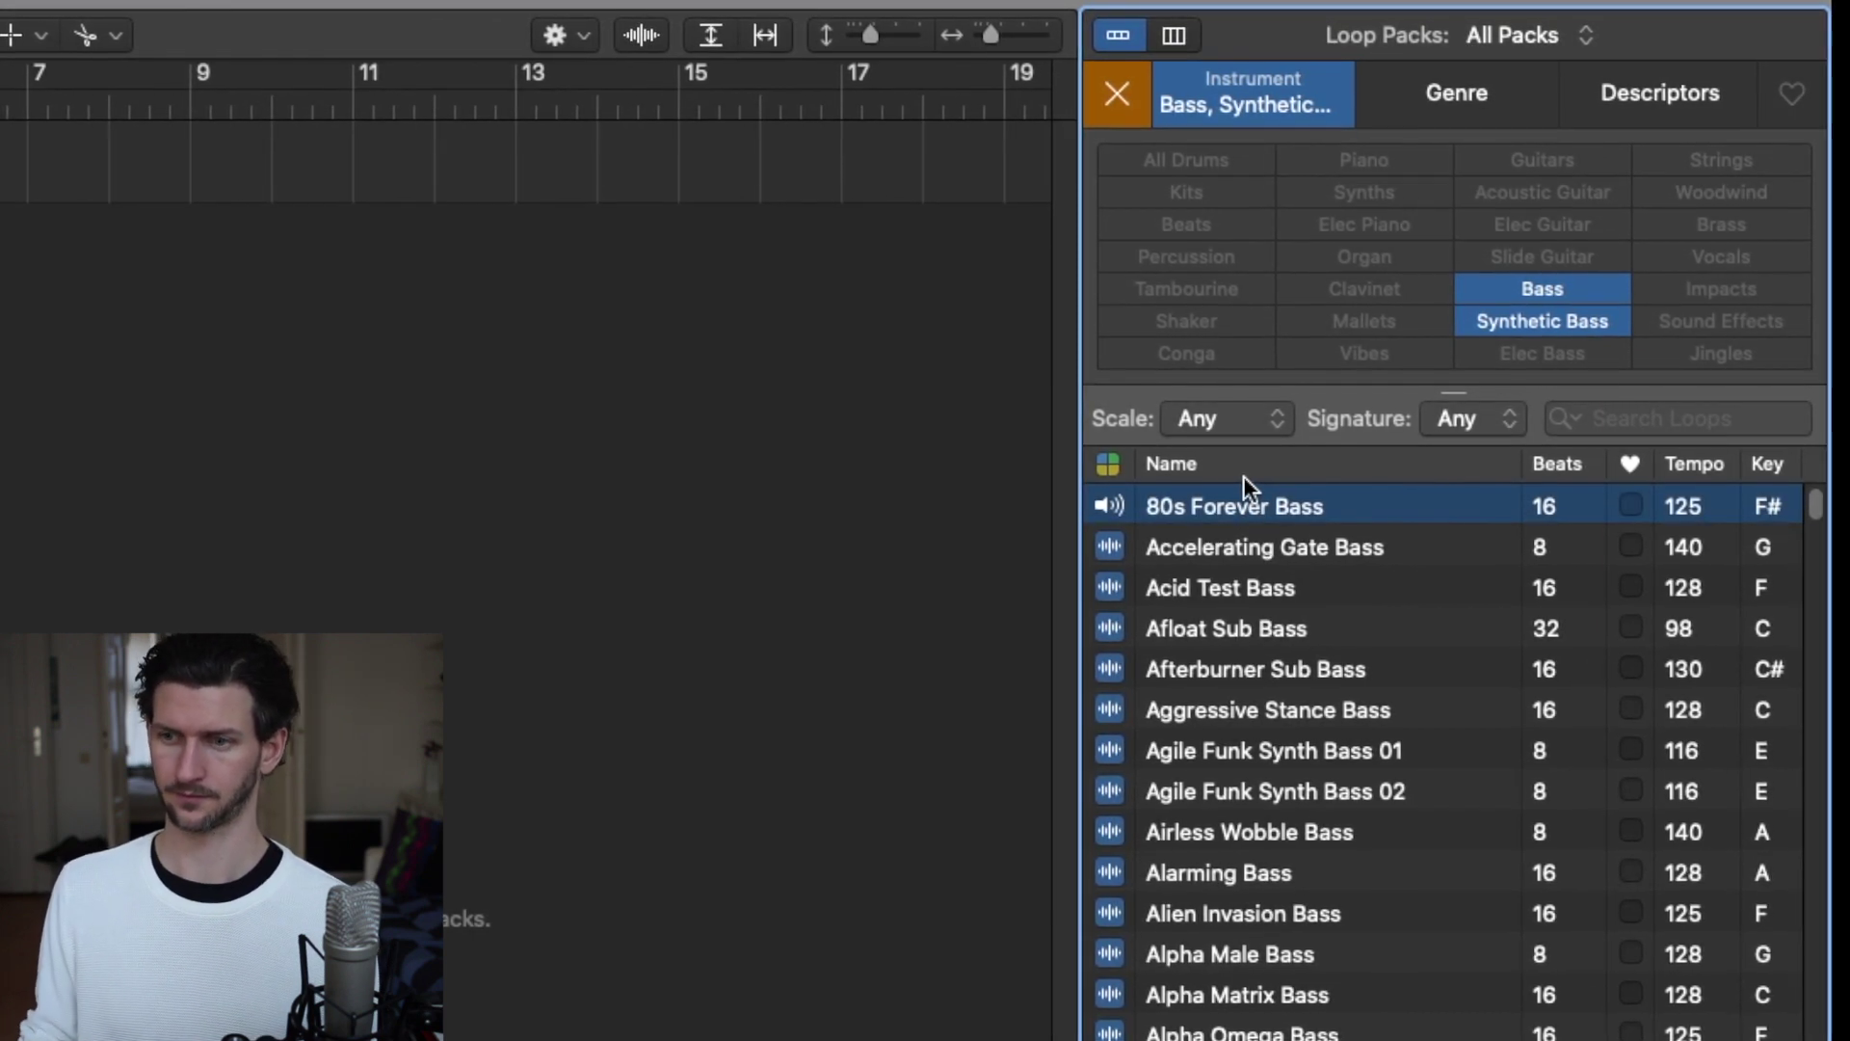
{"action": "left_click", "coordinate": [1241, 501]}
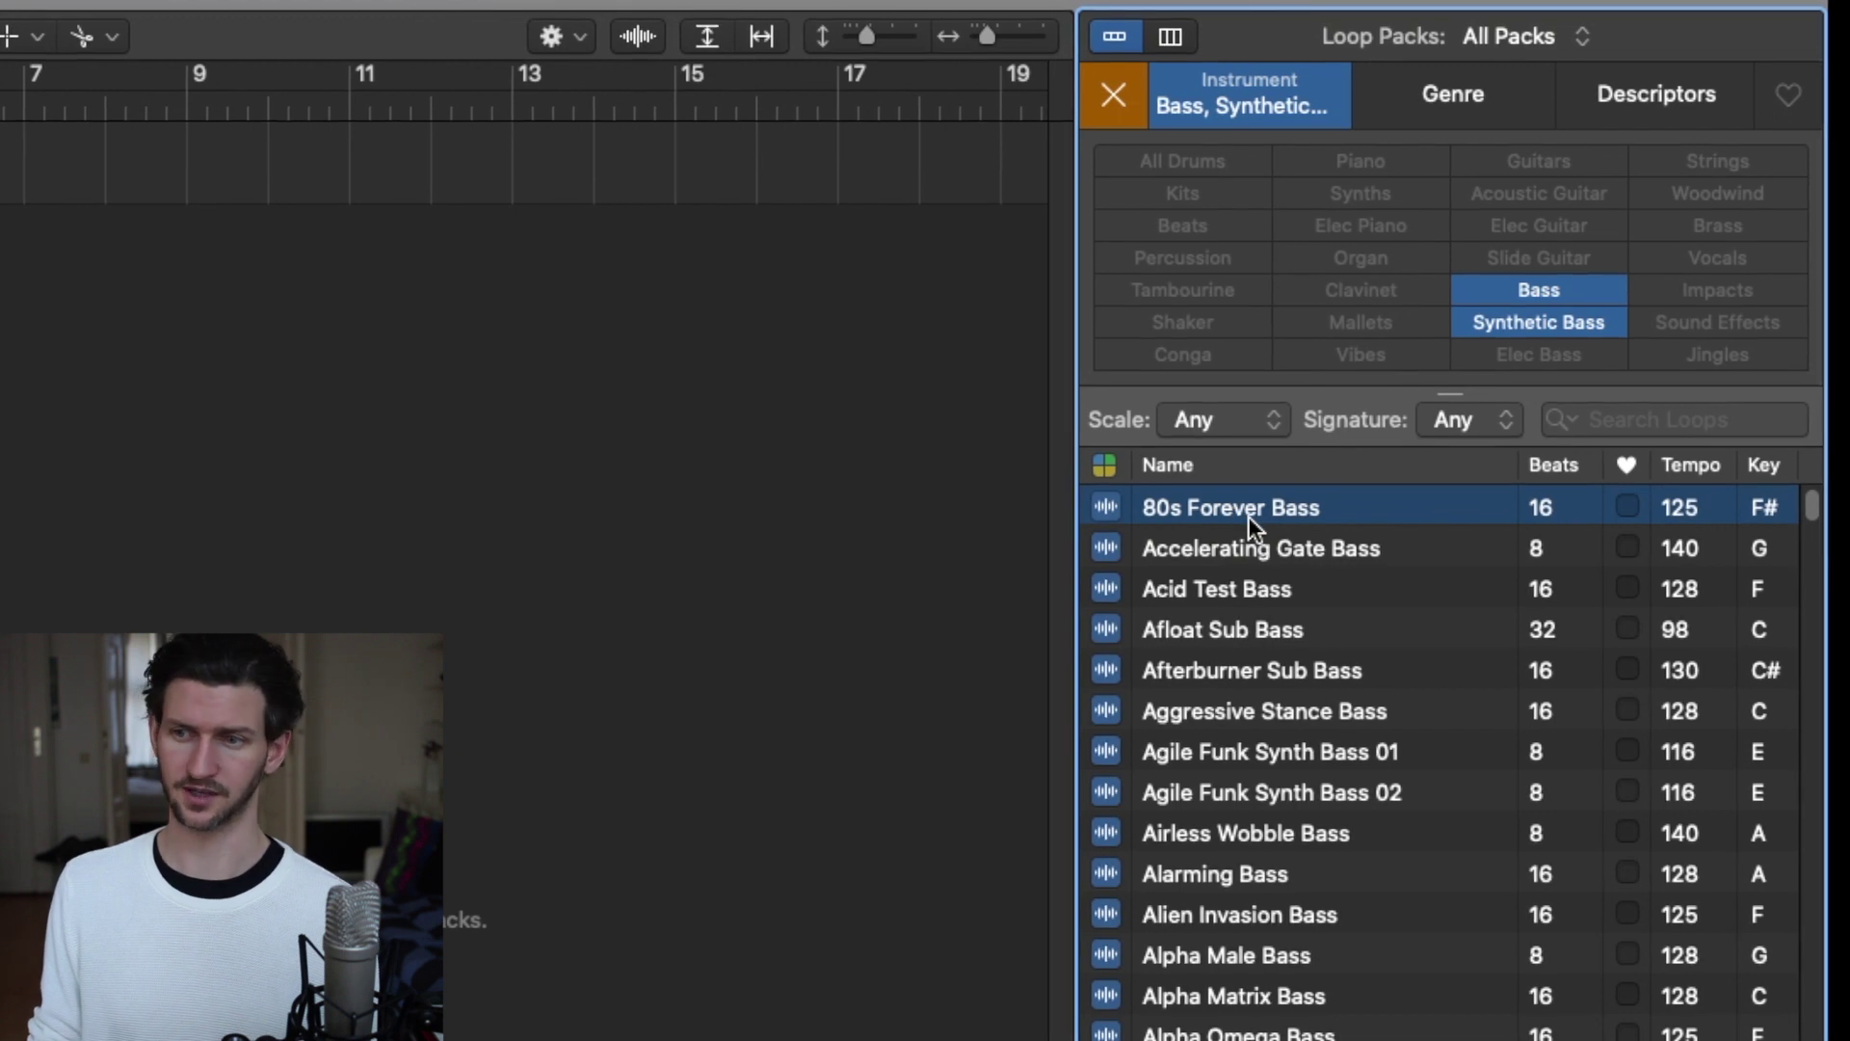
{"action": "left_click", "coordinate": [1262, 523]}
{"action": "key", "text": "Down"}
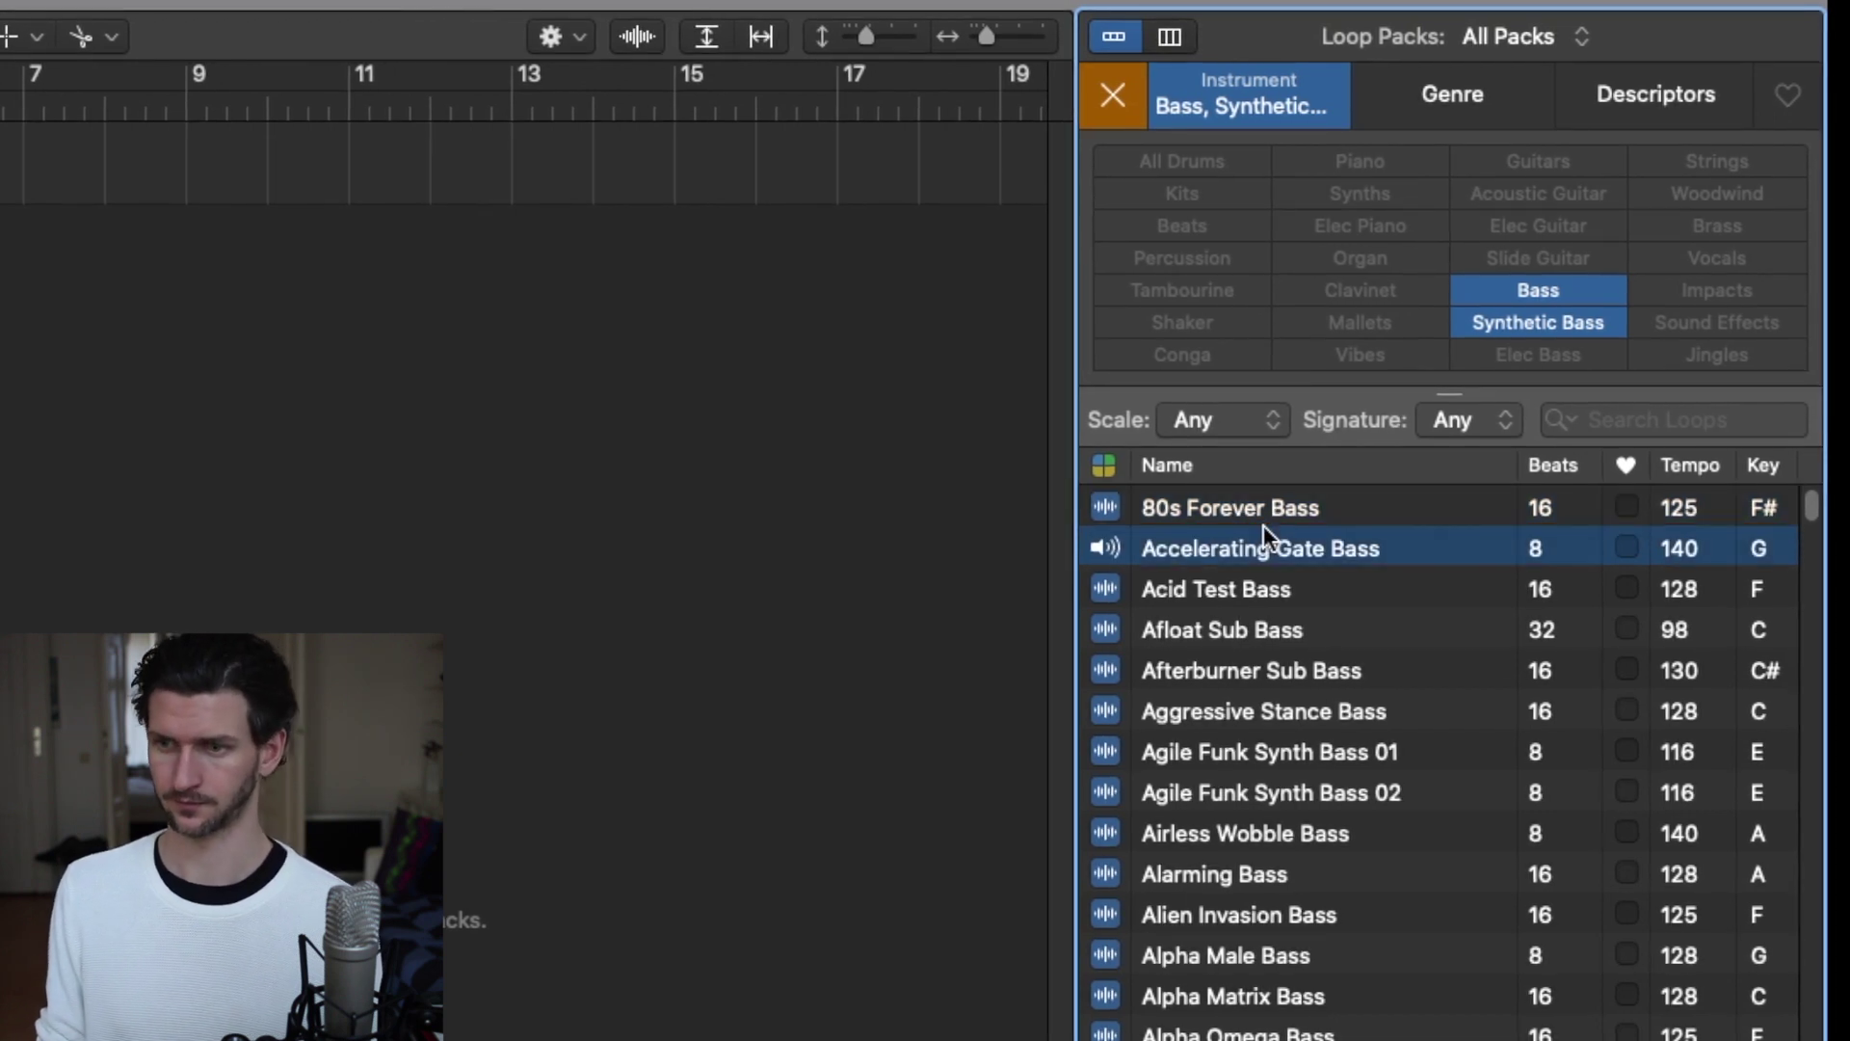
{"action": "key", "text": "Down"}
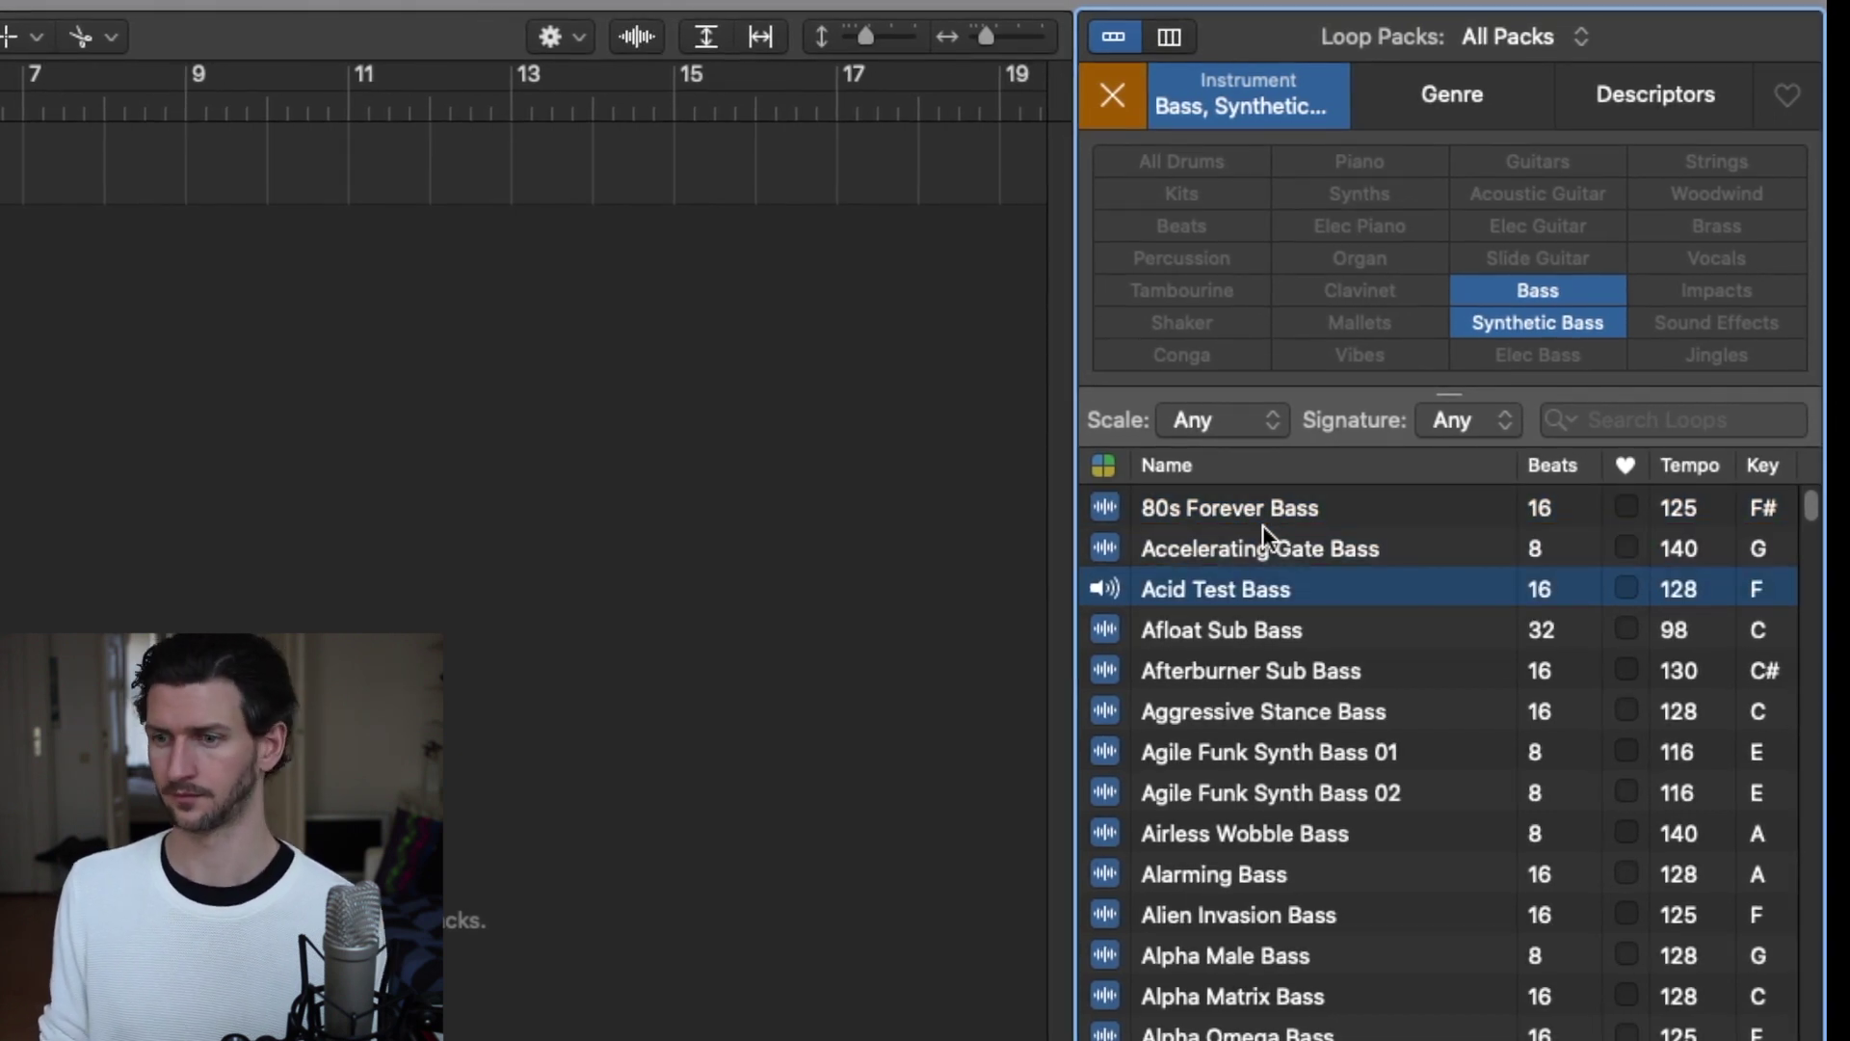
{"action": "key", "text": "Down"}
{"action": "key", "text": "Down"}
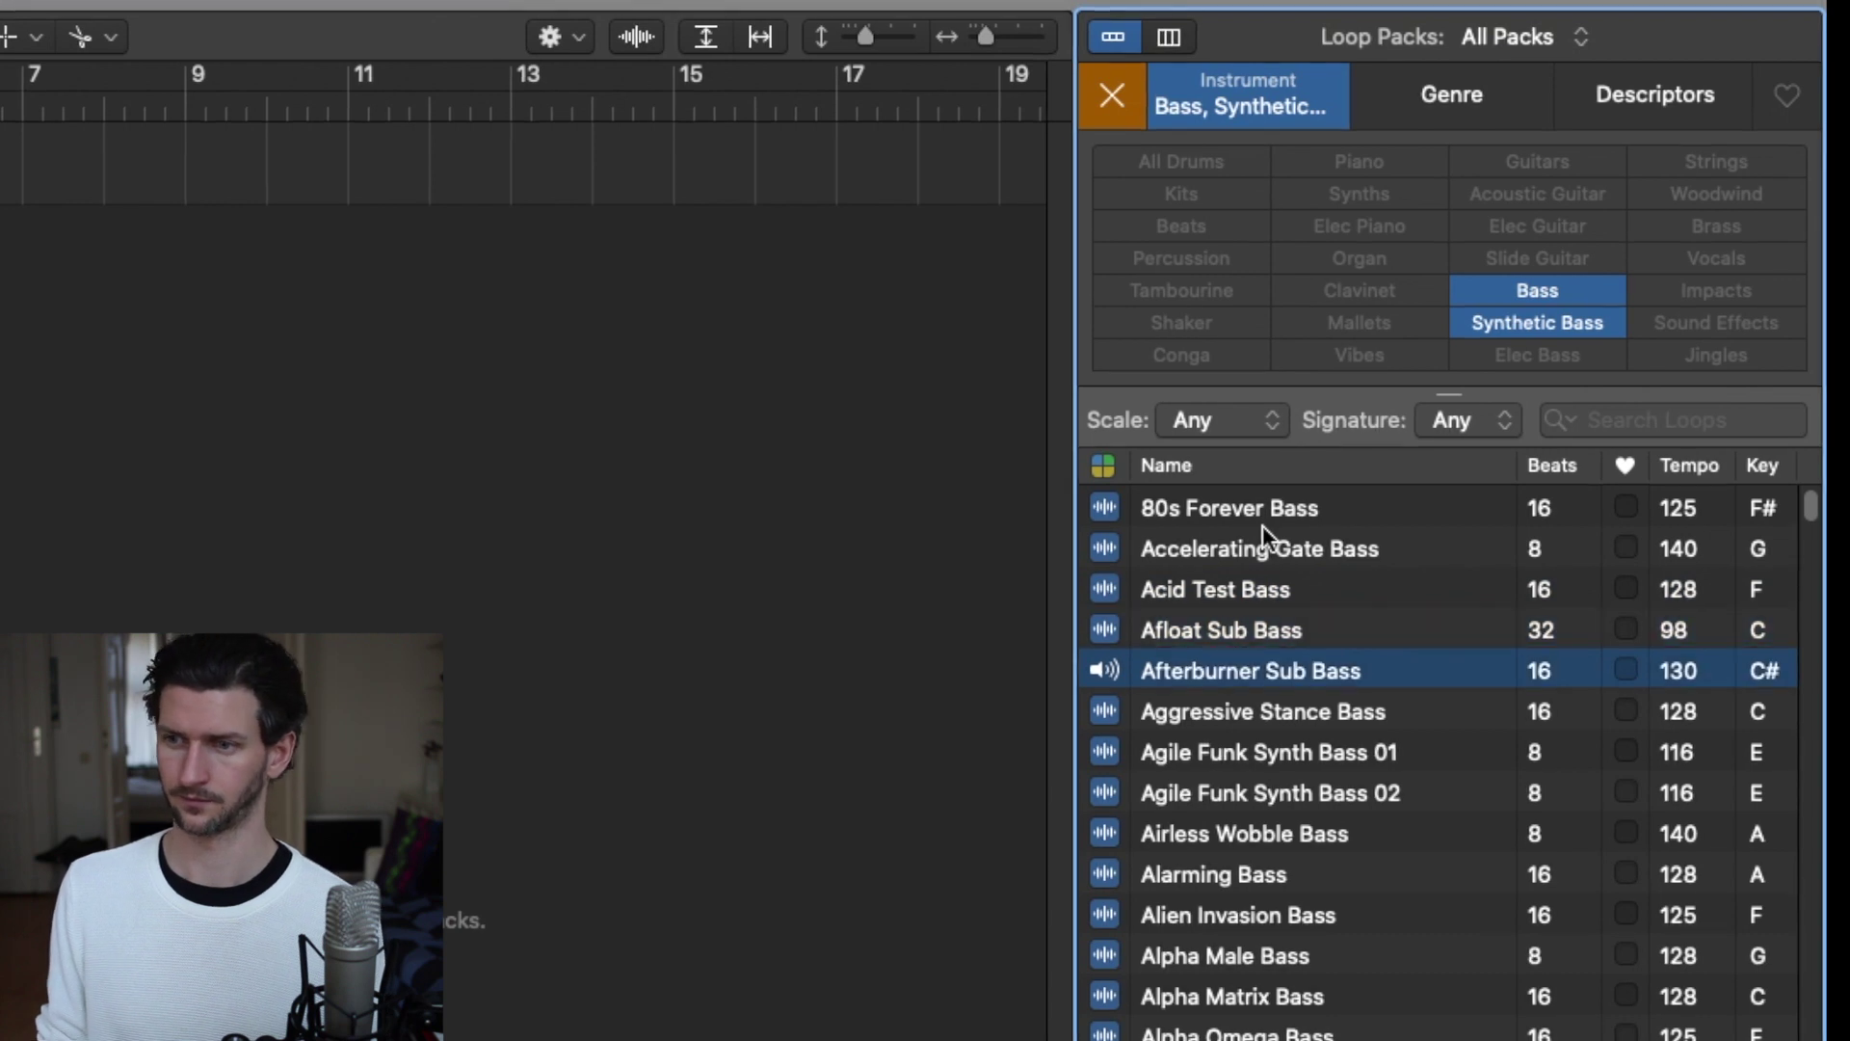
{"action": "key", "text": "Down"}
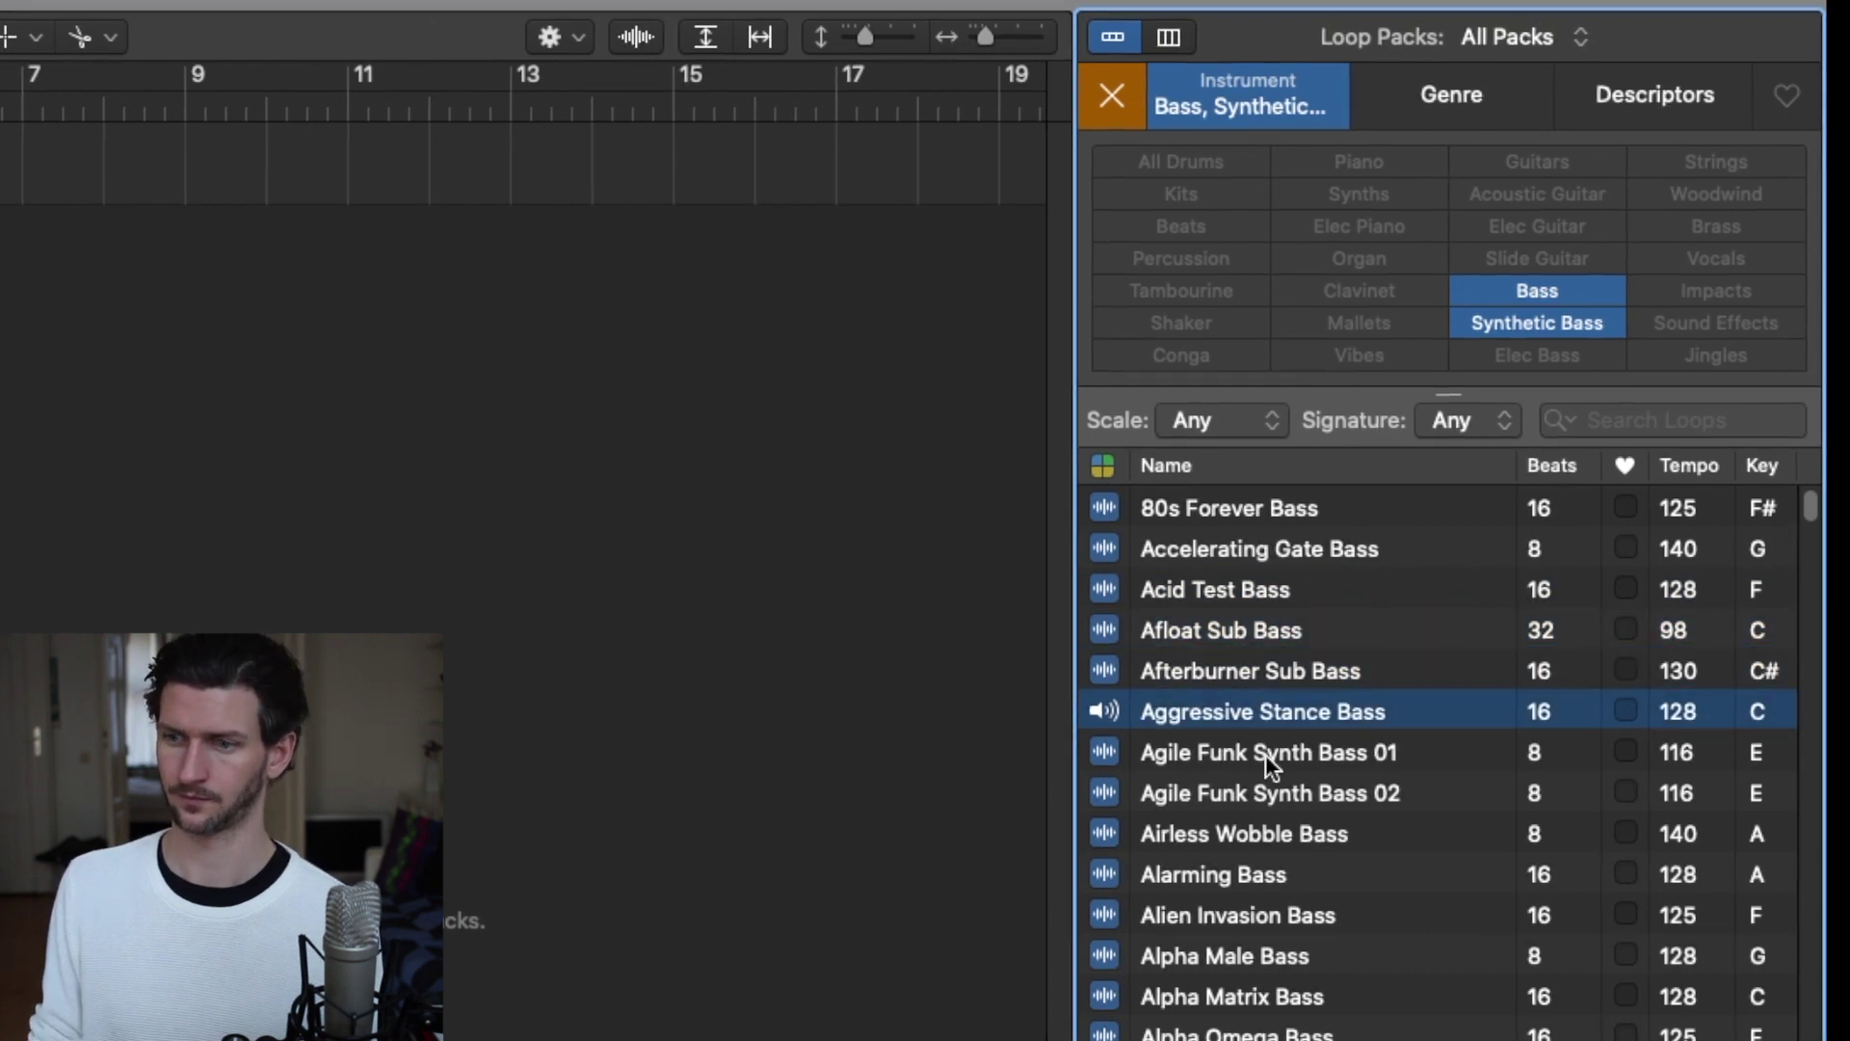
{"action": "left_click", "coordinate": [1272, 719]}
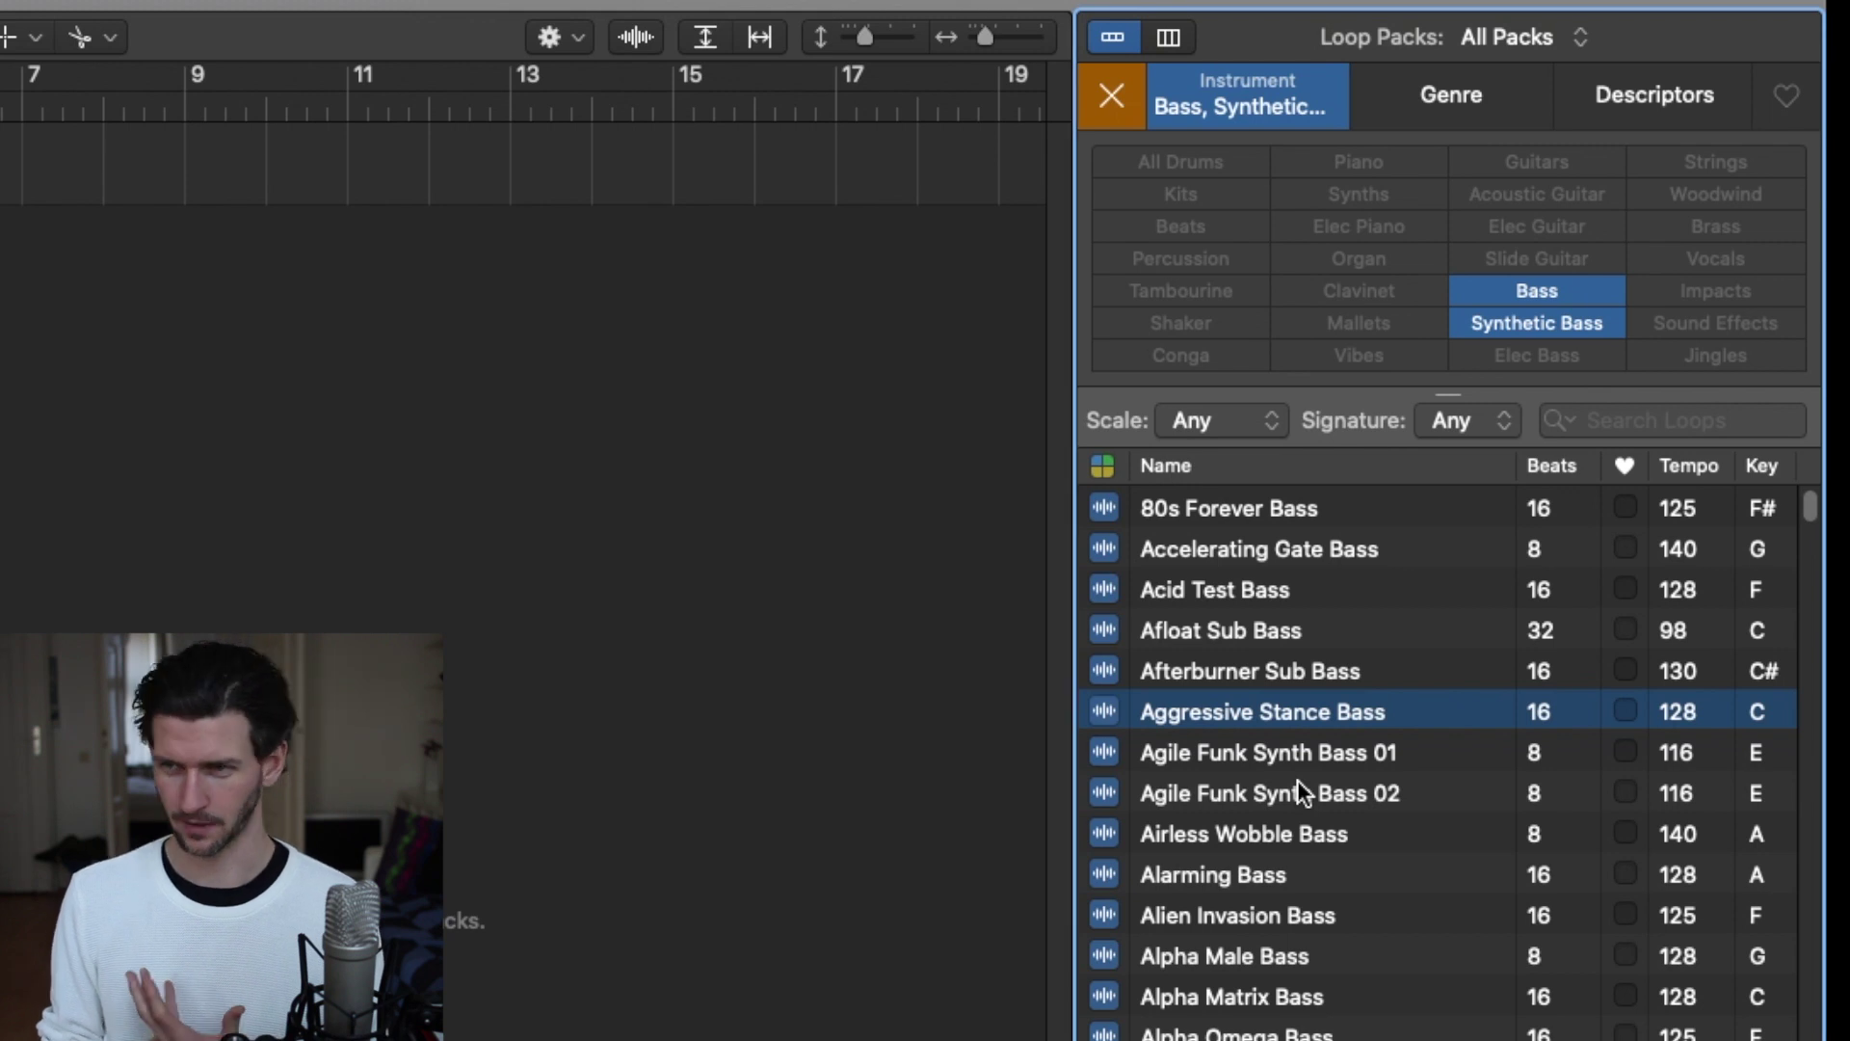
{"action": "left_click", "coordinate": [1536, 291]}
{"action": "left_click", "coordinate": [1543, 311]}
- Filter the Apple Loops browser to show only Piano loops
{"action": "left_click", "coordinate": [1249, 113]}
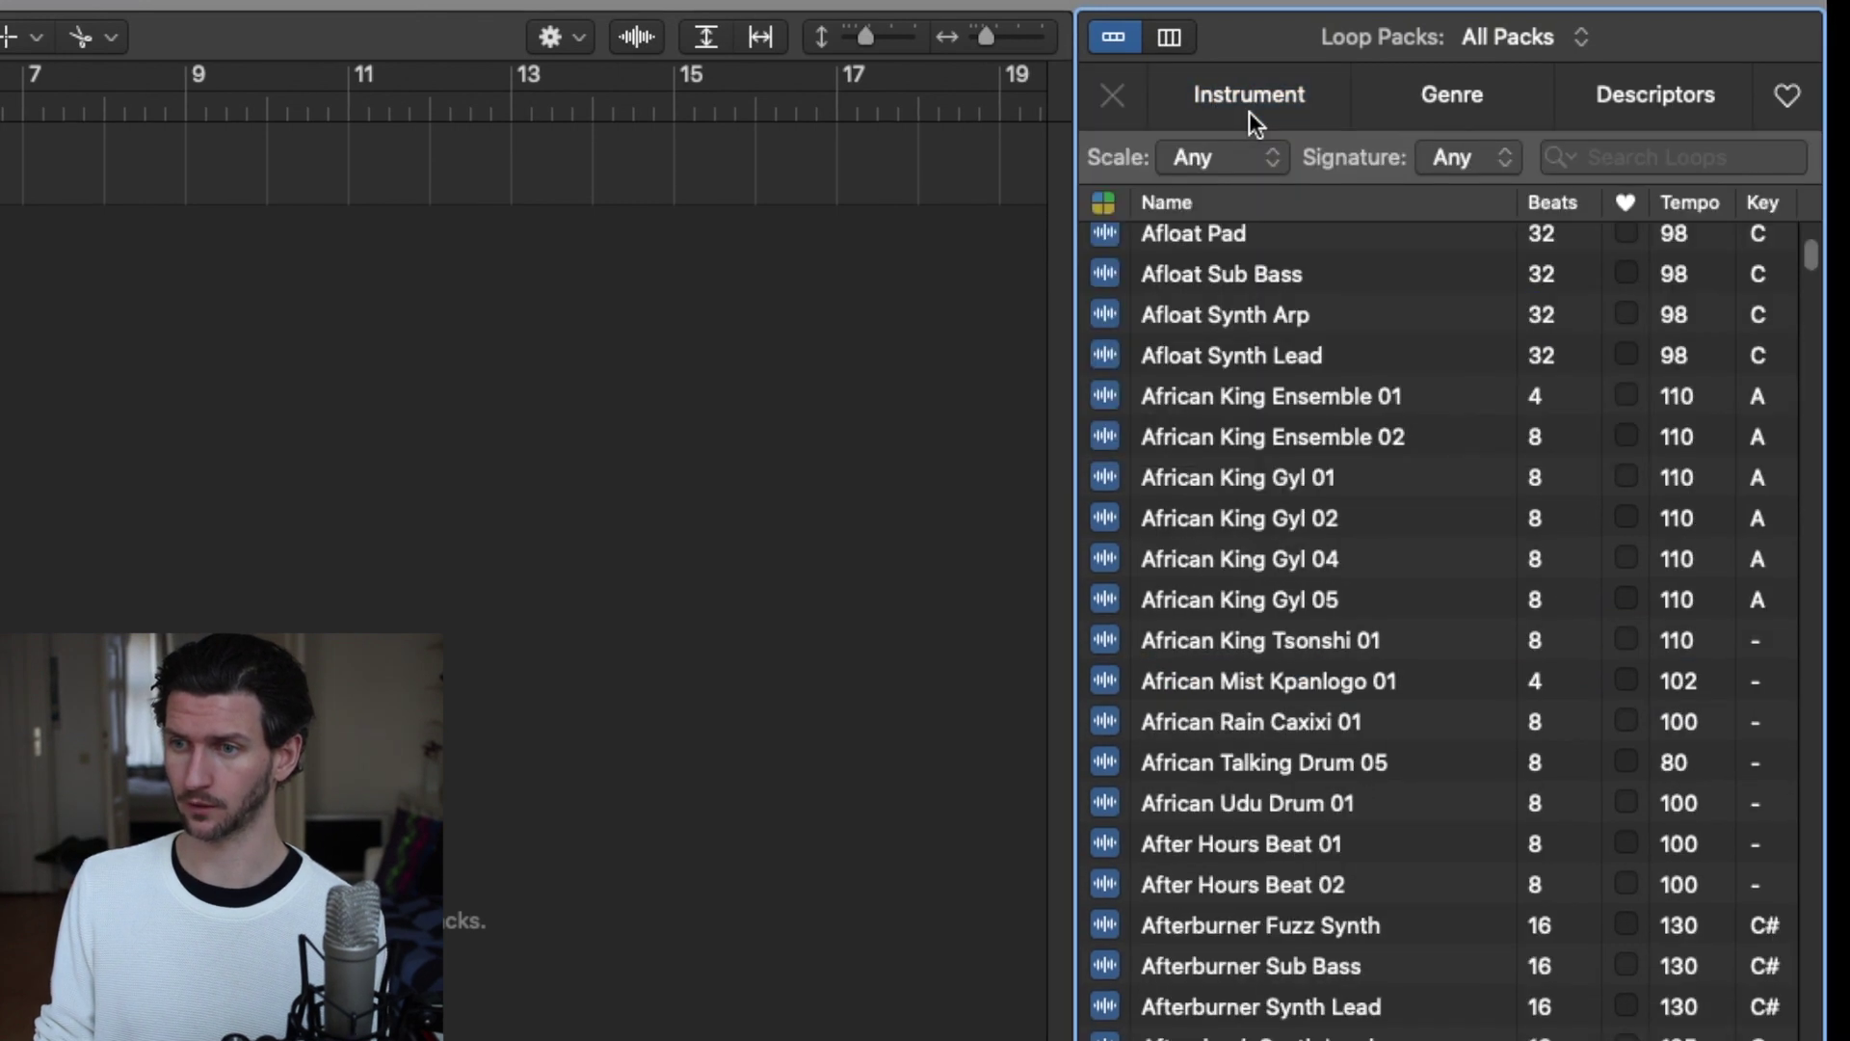
{"action": "left_click", "coordinate": [1249, 112]}
{"action": "left_click", "coordinate": [1382, 166]}
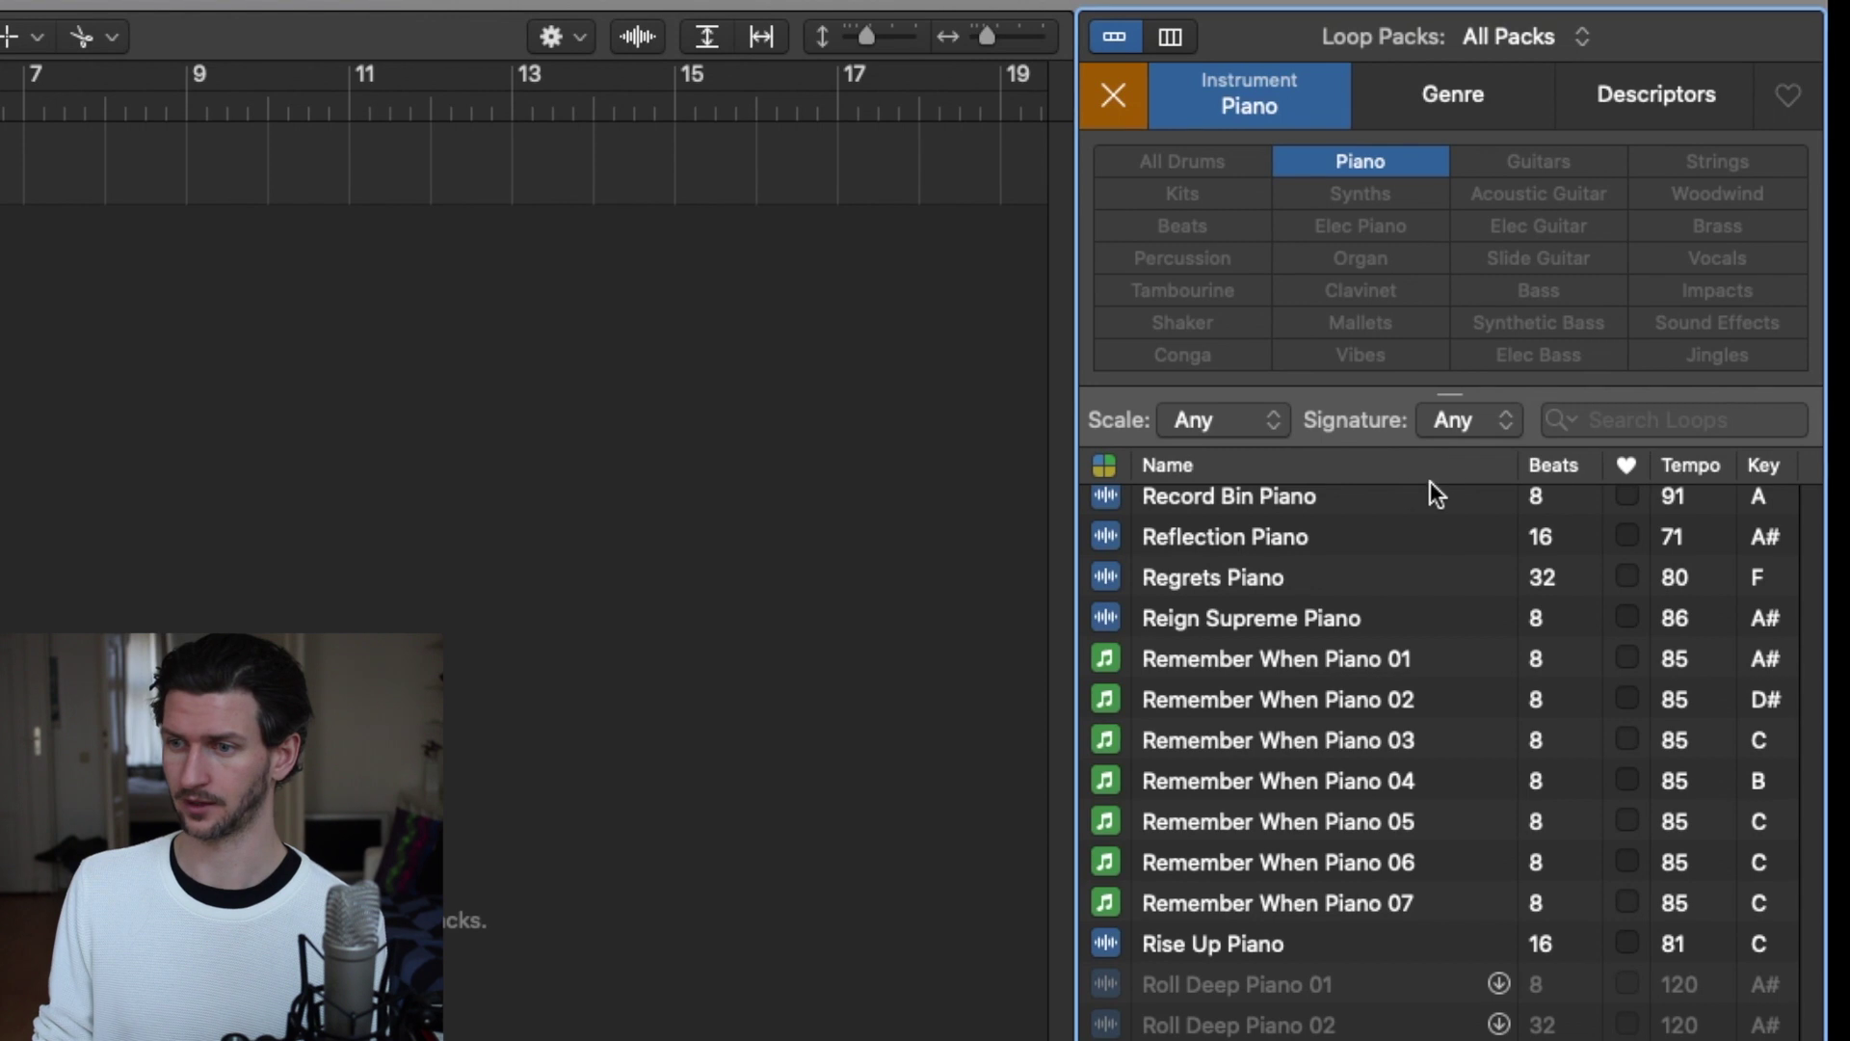
{"action": "scroll", "coordinate": [1551, 547], "scroll_direction": "up", "scroll_amount": 15}
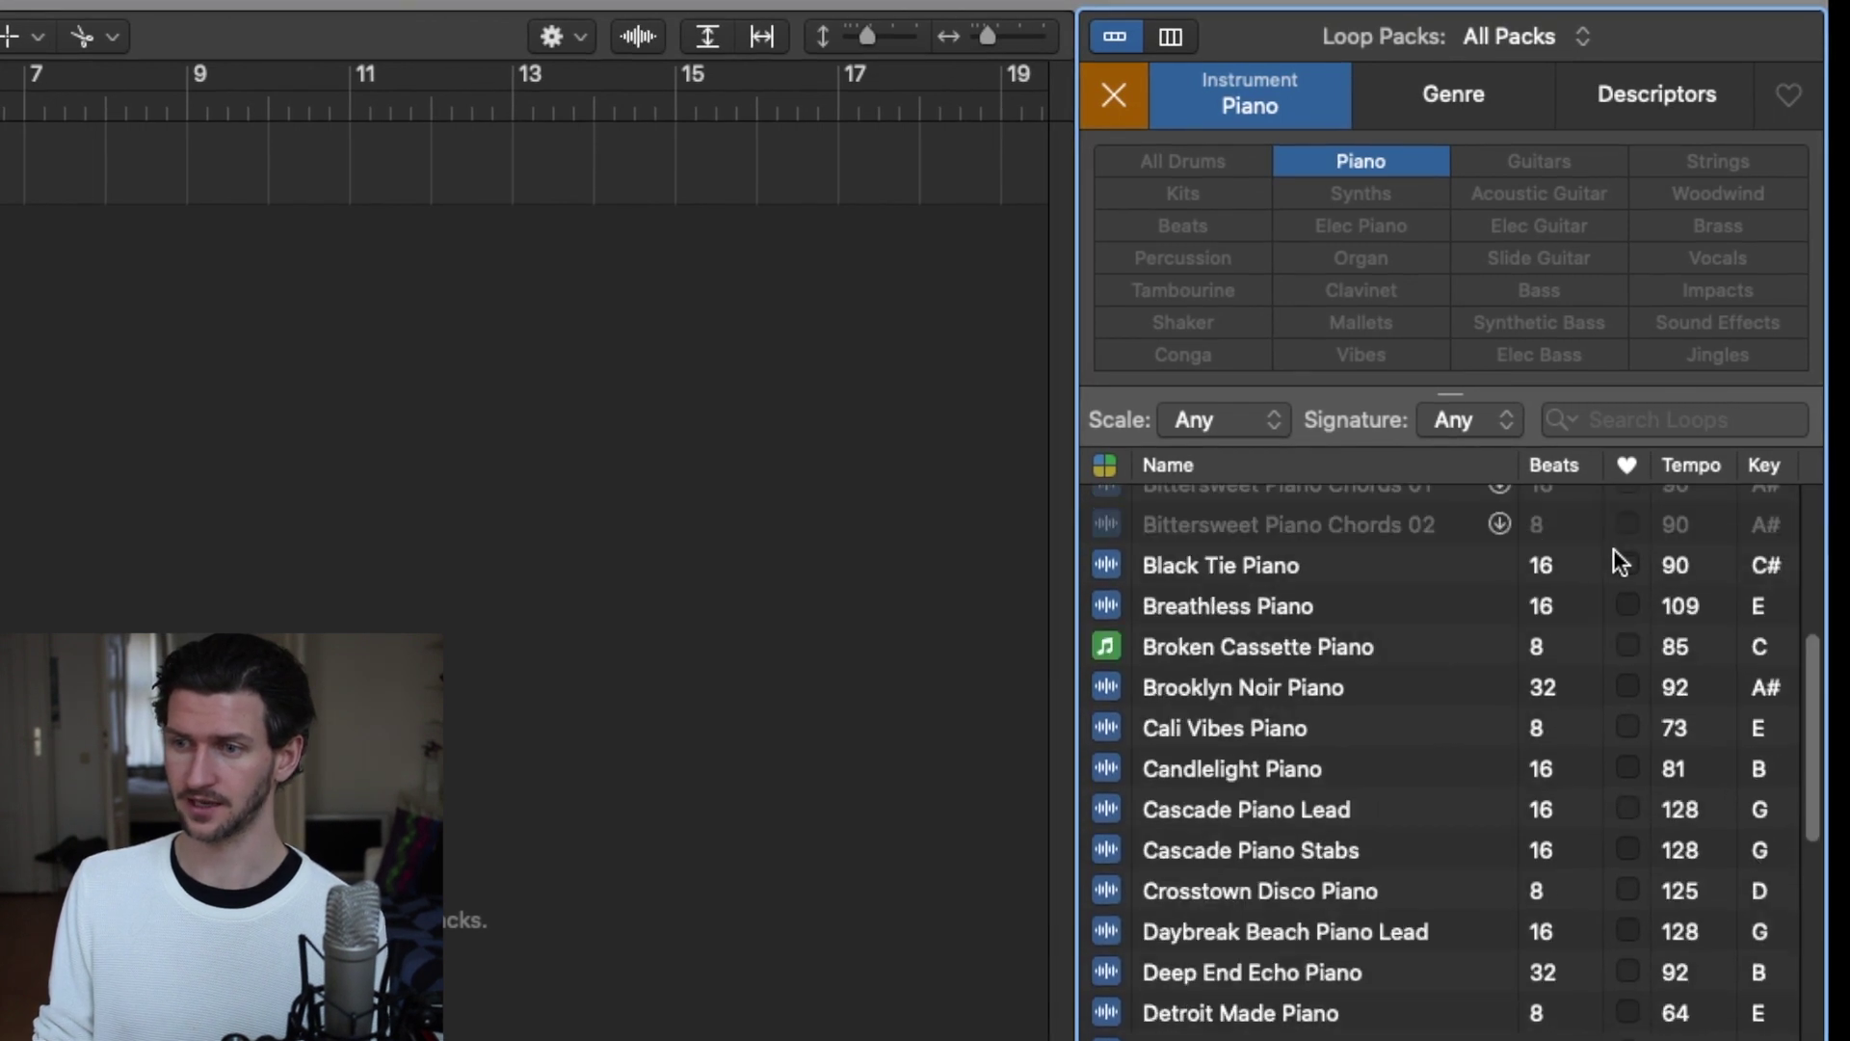
{"action": "scroll", "coordinate": [1613, 547], "scroll_direction": "up", "scroll_amount": 5}
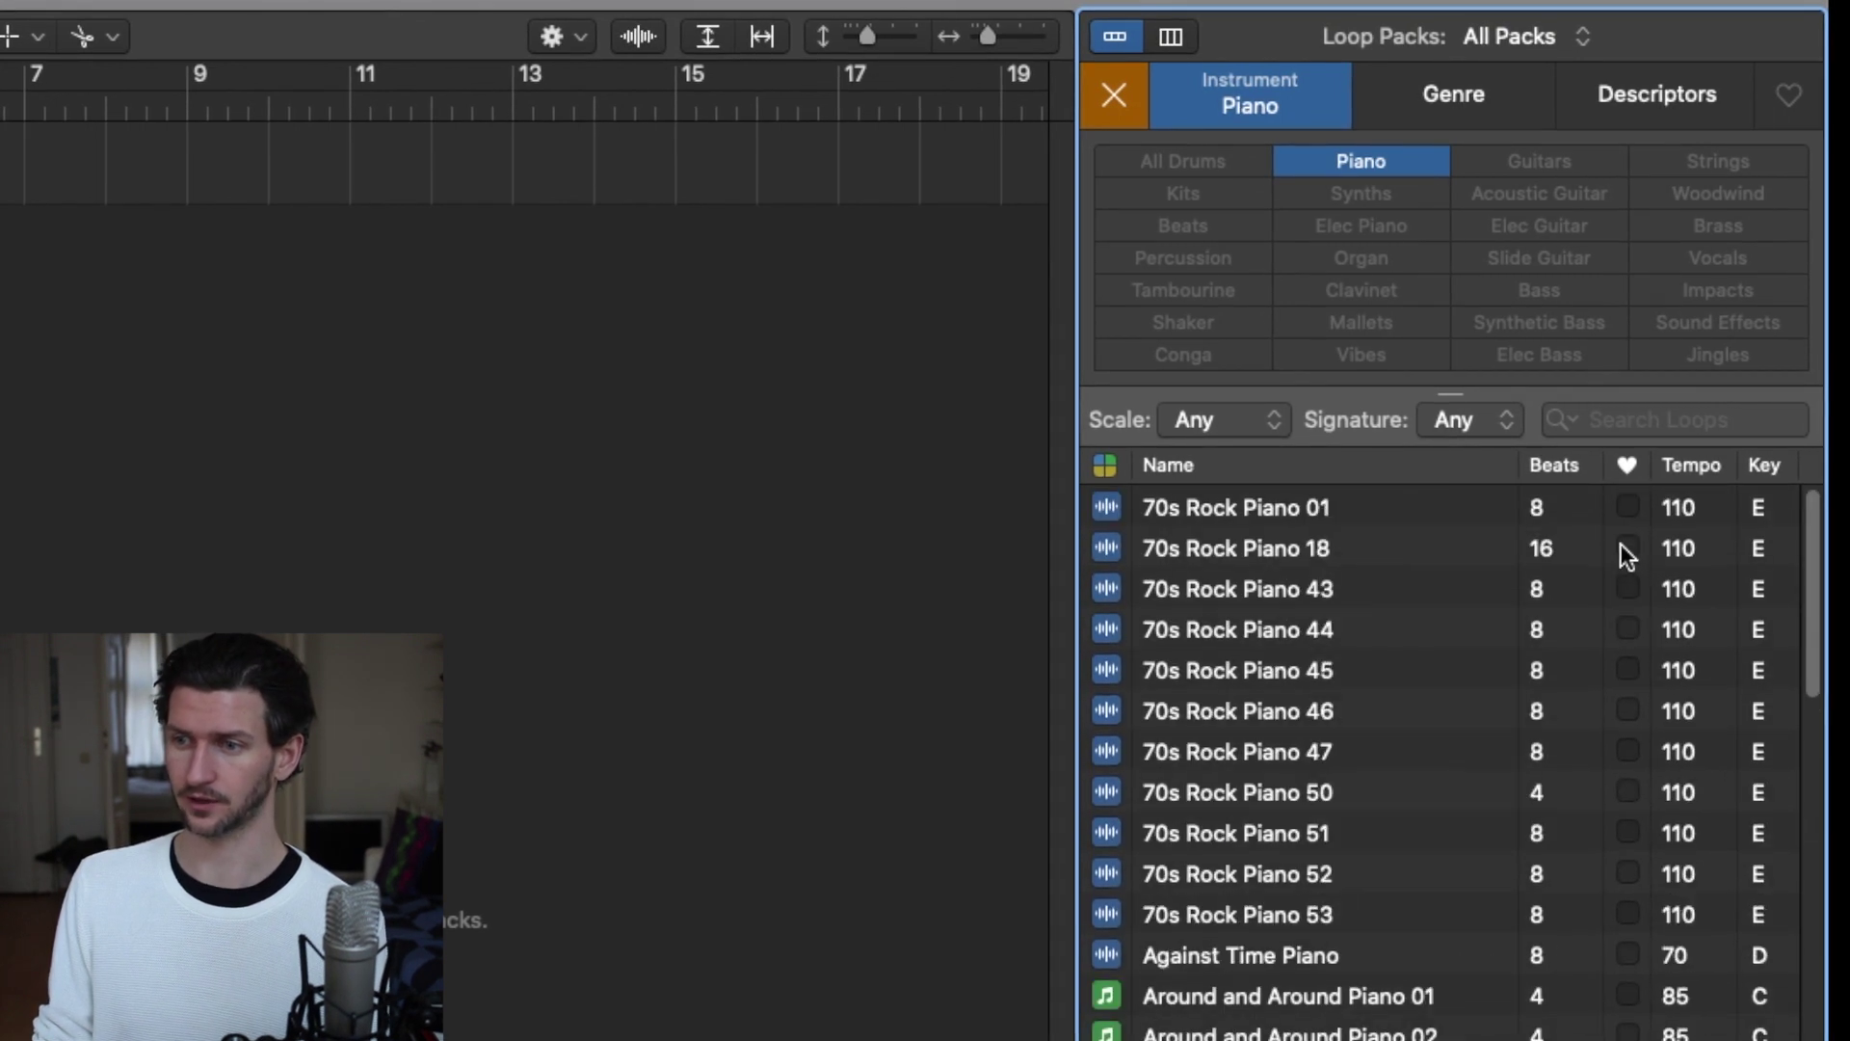
- Sort the piano loops by tempo, slowest first
{"action": "left_click", "coordinate": [1685, 460]}
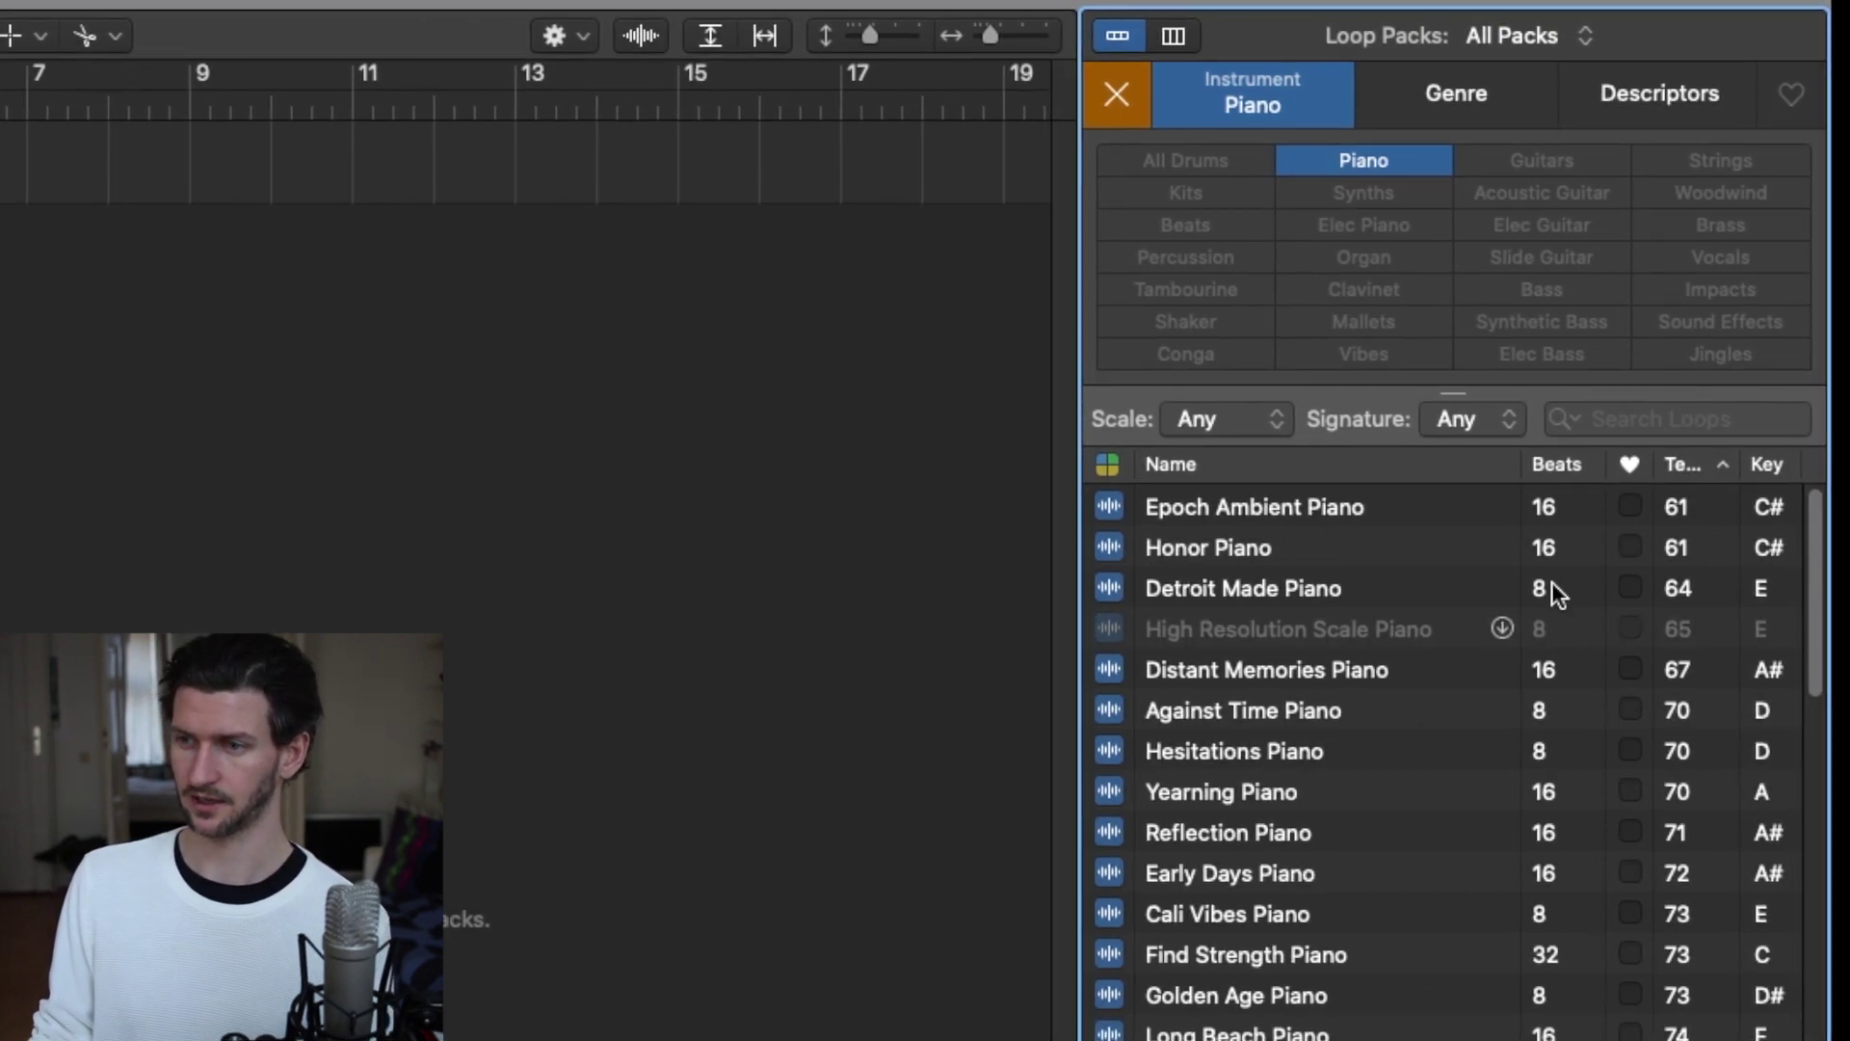
{"action": "left_click", "coordinate": [1771, 465]}
{"action": "left_click", "coordinate": [1774, 465]}
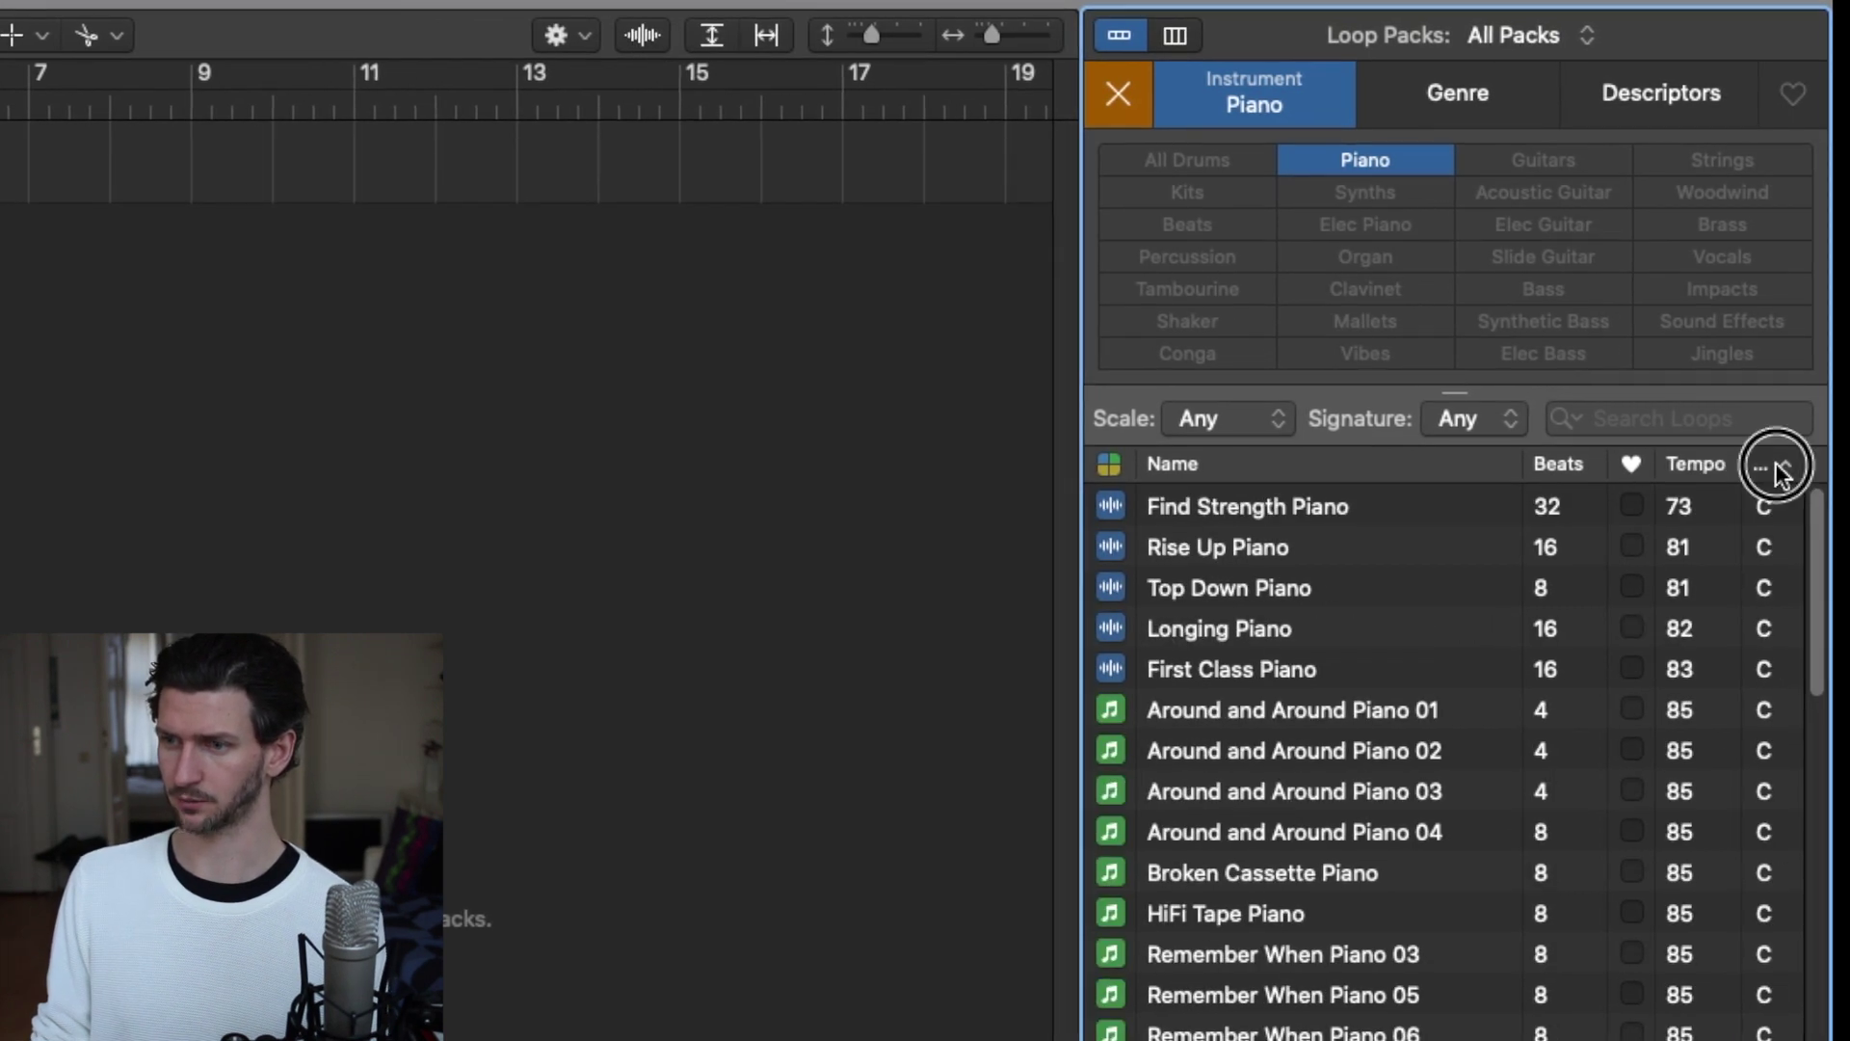
{"action": "left_click", "coordinate": [1702, 470]}
{"action": "left_click", "coordinate": [1706, 467]}
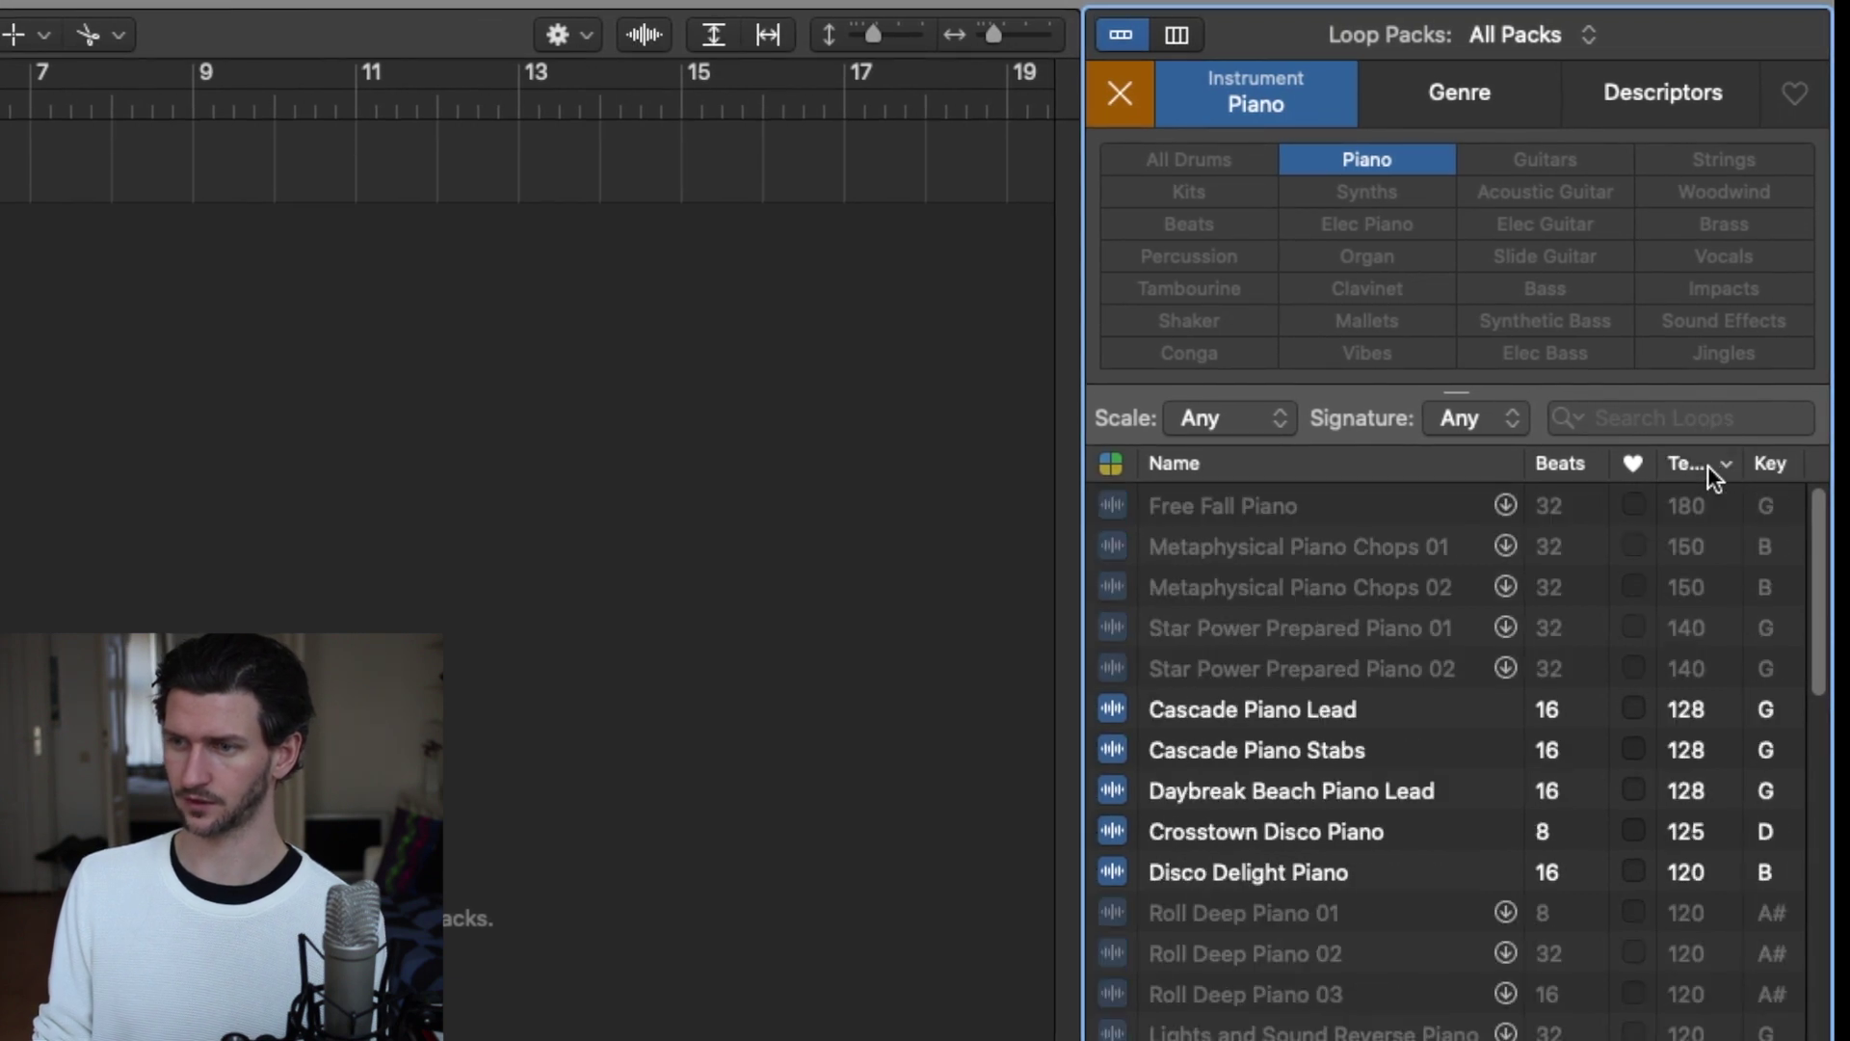
{"action": "left_click", "coordinate": [1707, 466]}
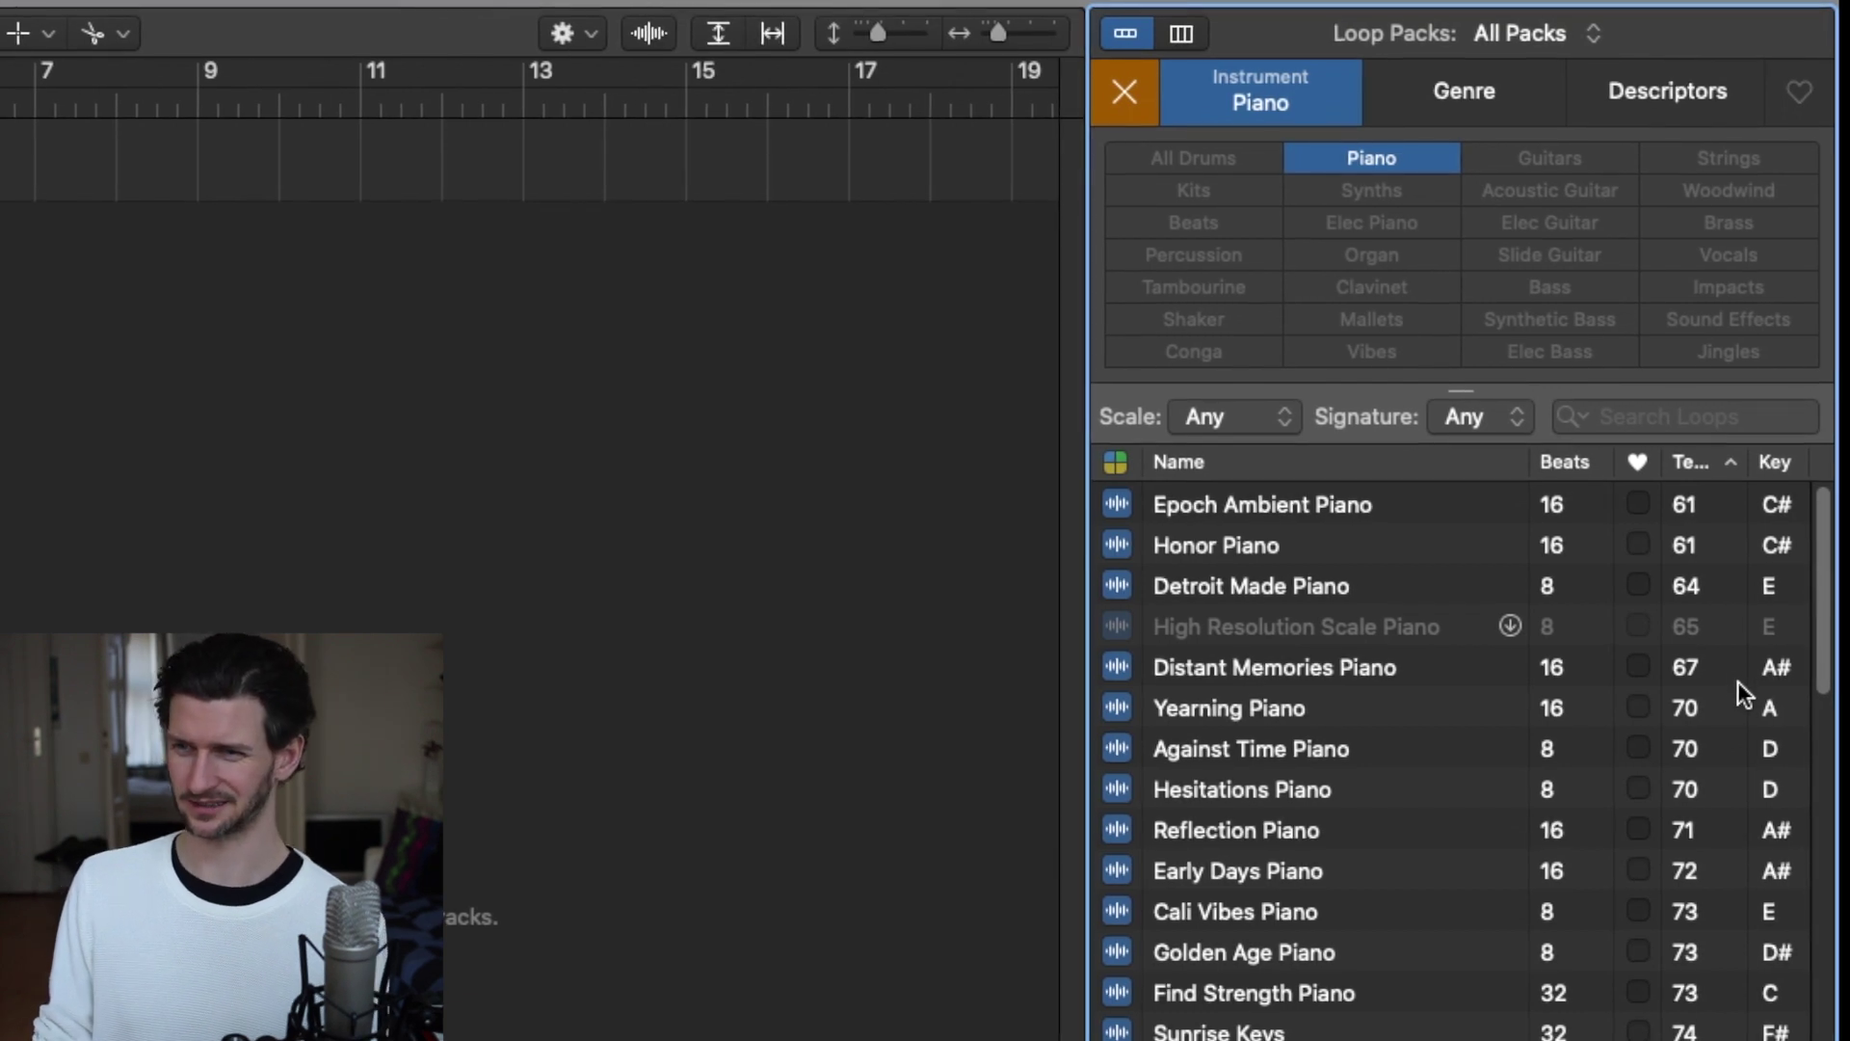
{"action": "left_click", "coordinate": [1268, 419]}
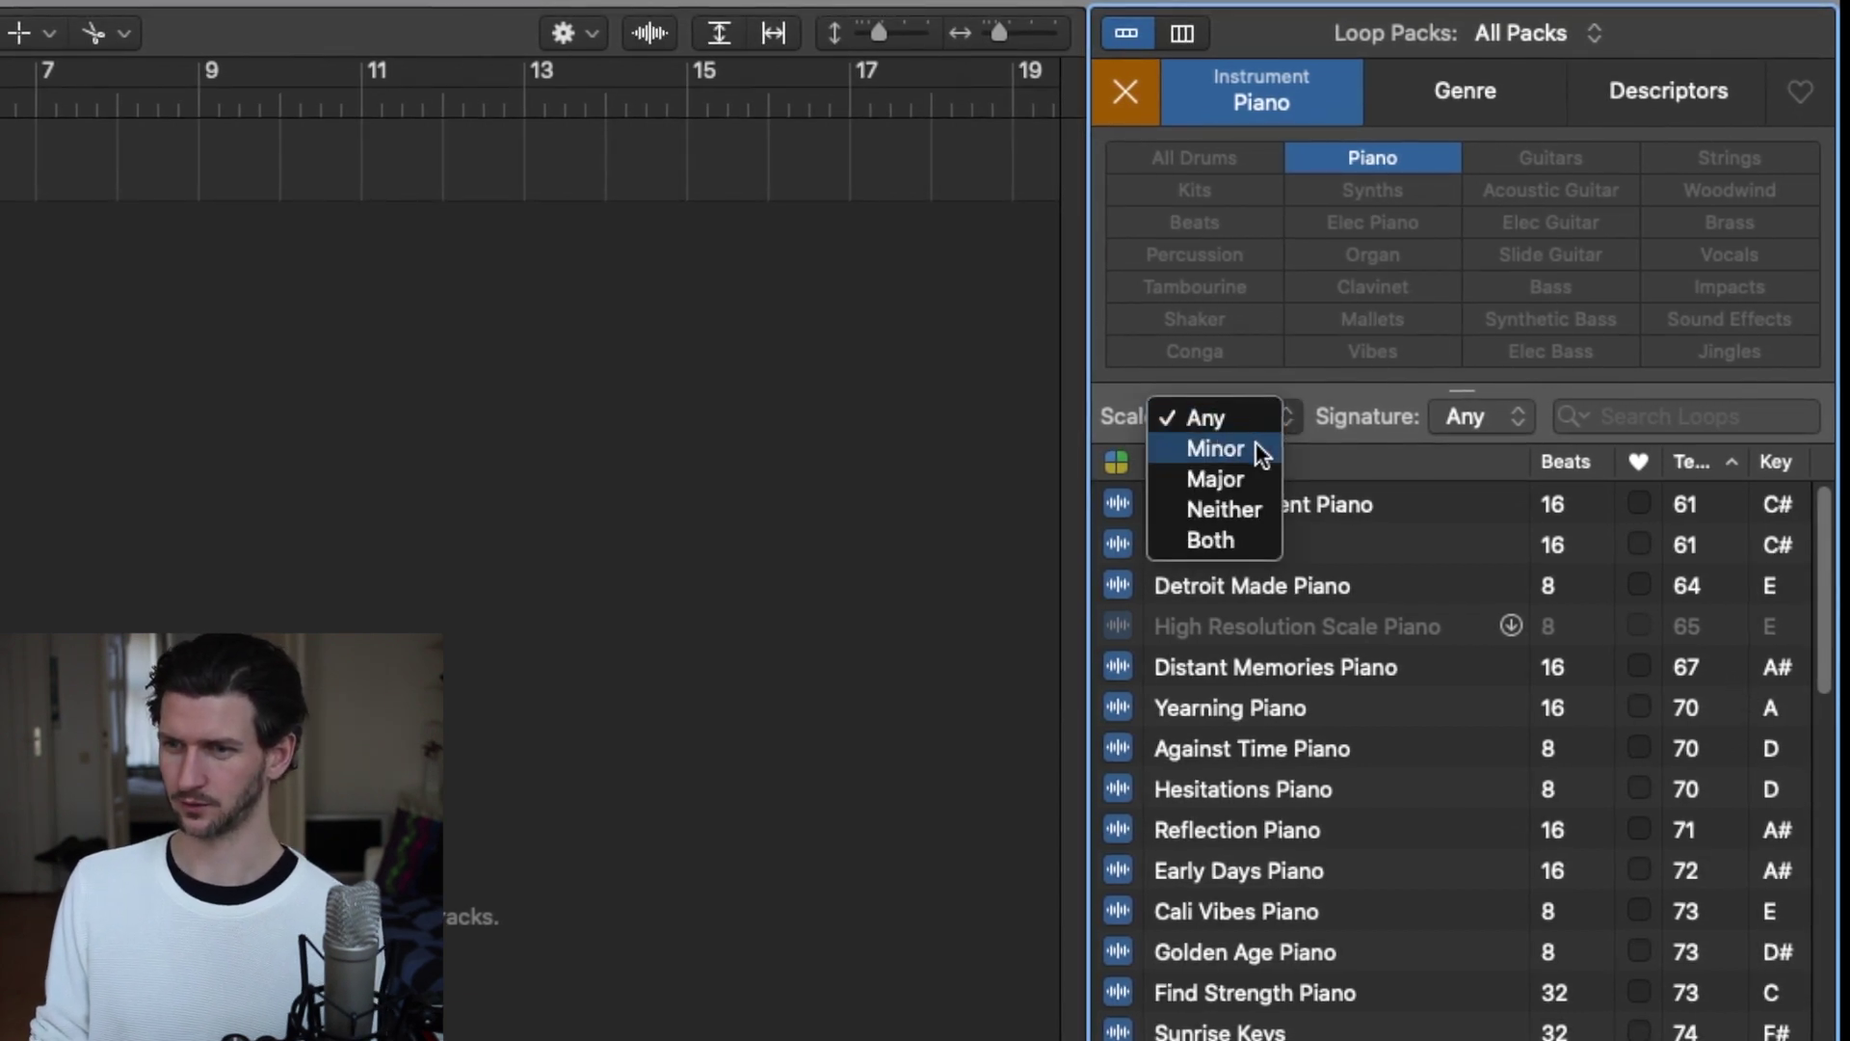
- Set the loop Scale filter to Minor, leaving Signature at Any
{"action": "left_click", "coordinate": [1258, 449]}
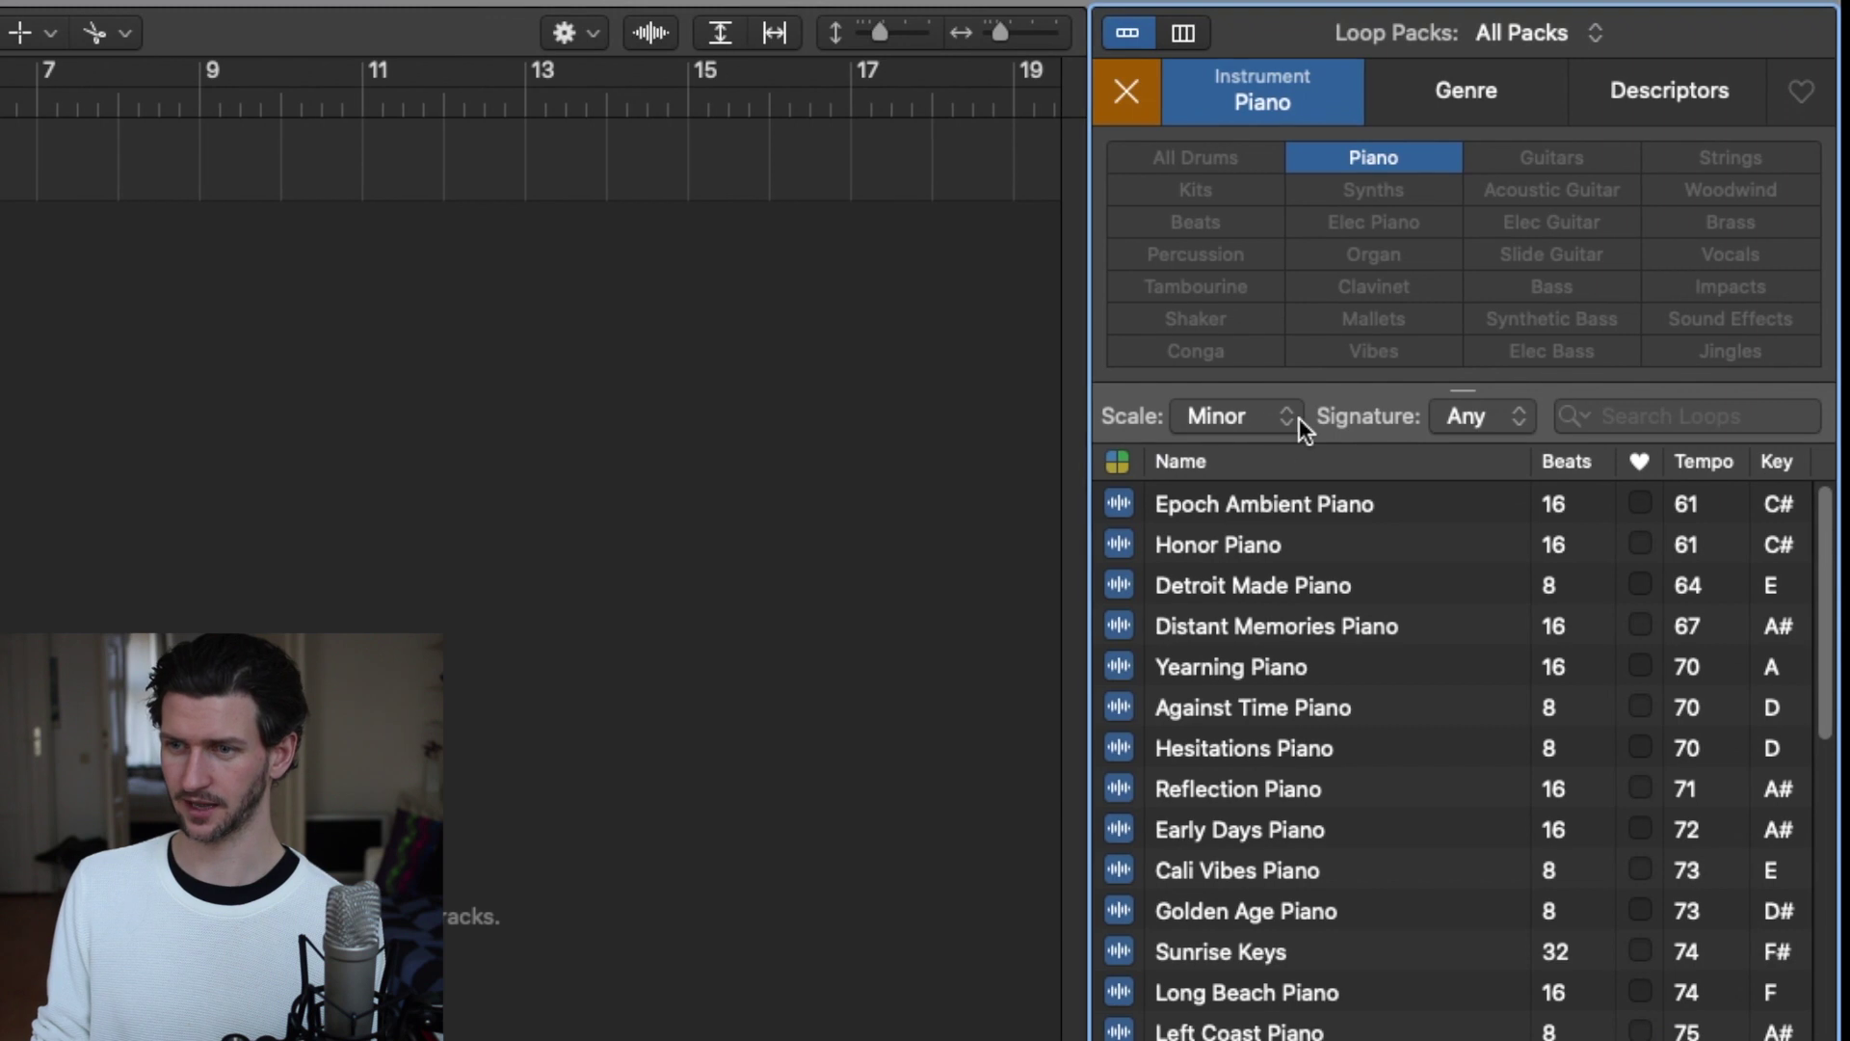
{"action": "left_click", "coordinate": [1268, 420]}
{"action": "left_click", "coordinate": [1486, 414]}
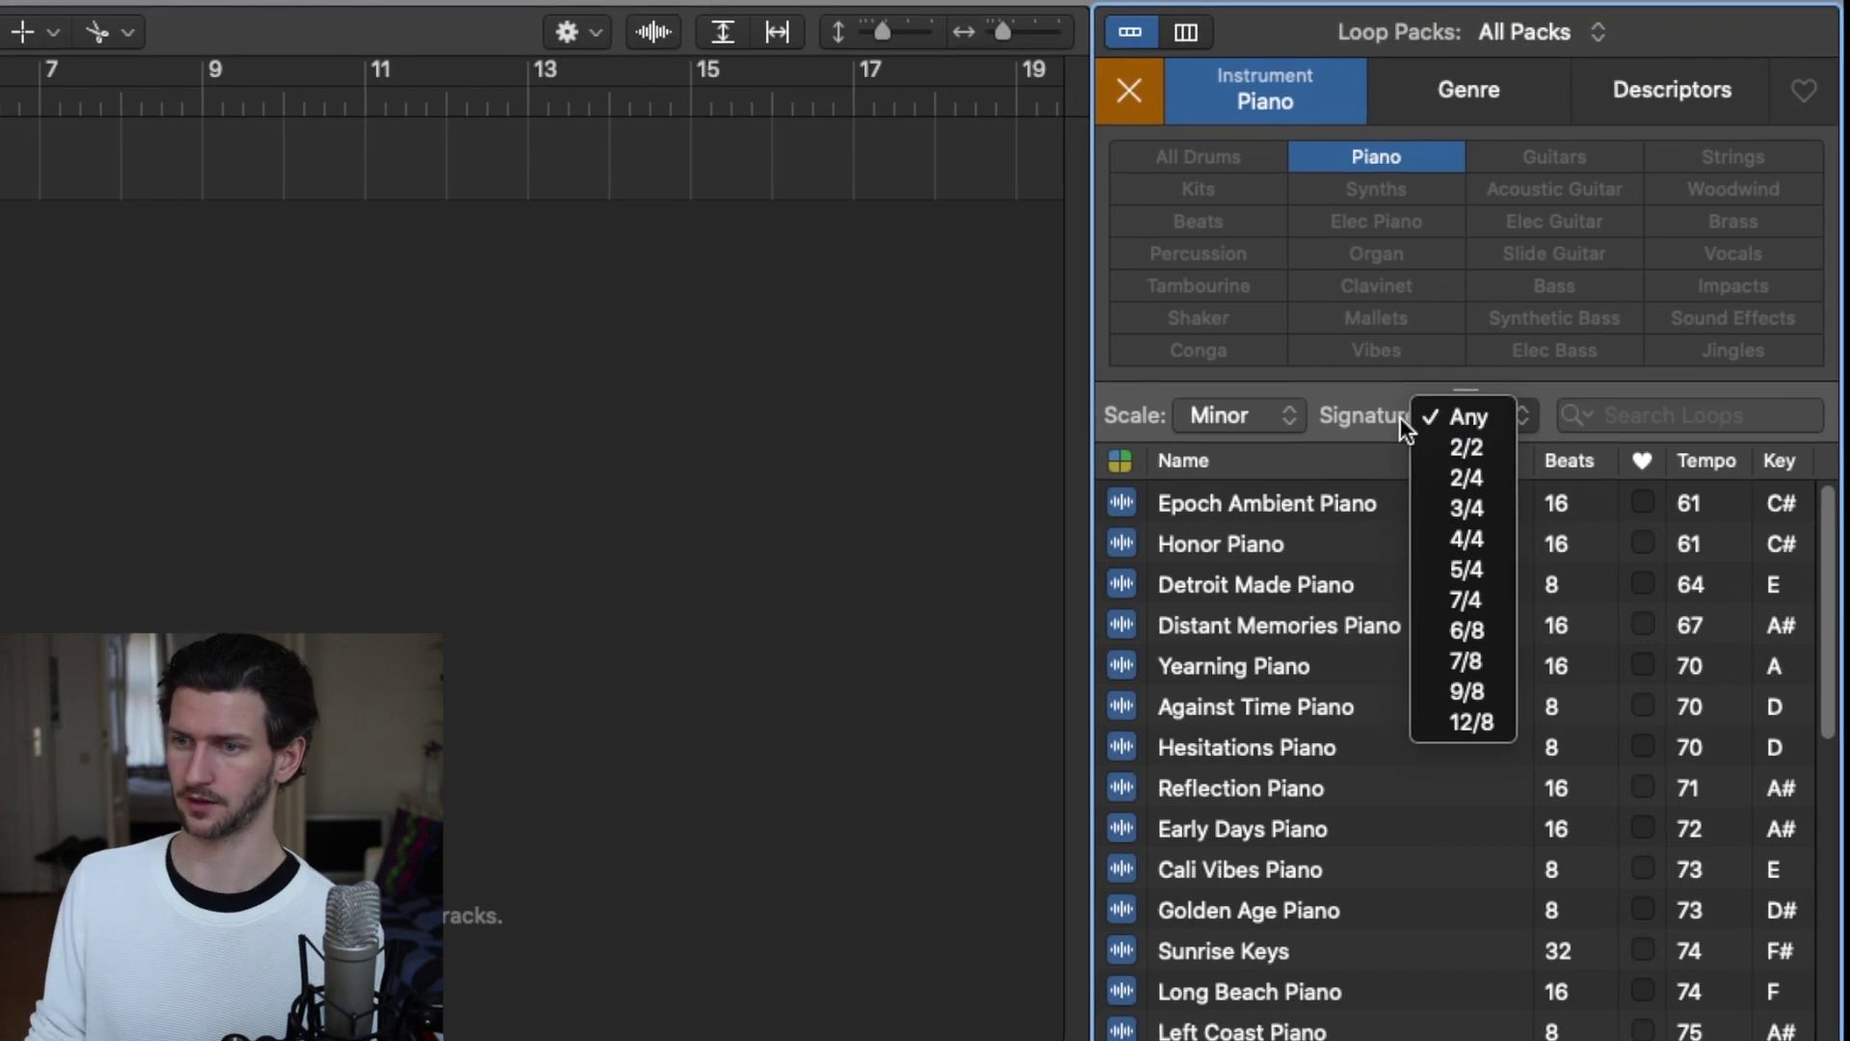
{"action": "left_click", "coordinate": [1361, 403]}
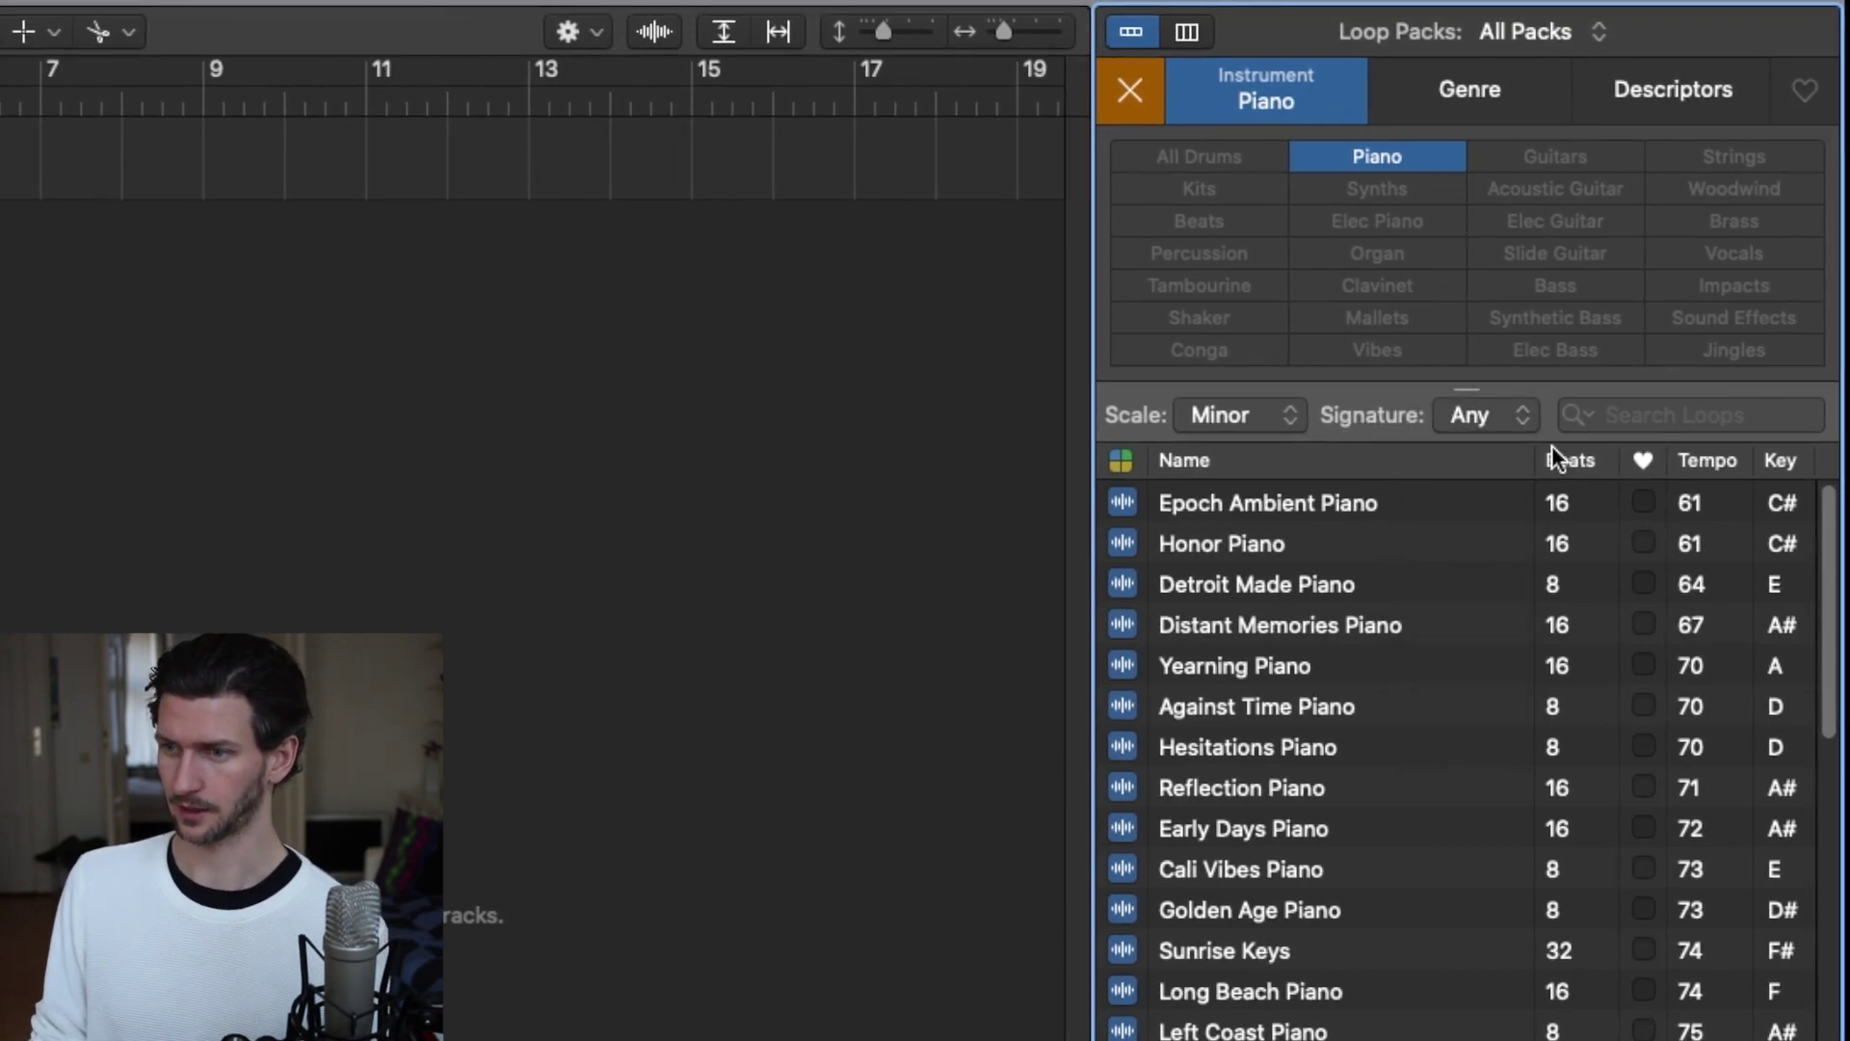
- Audition Yearning, Against Time and Hesitations Piano, then drag in Reflection Piano
{"action": "left_click", "coordinate": [1210, 669]}
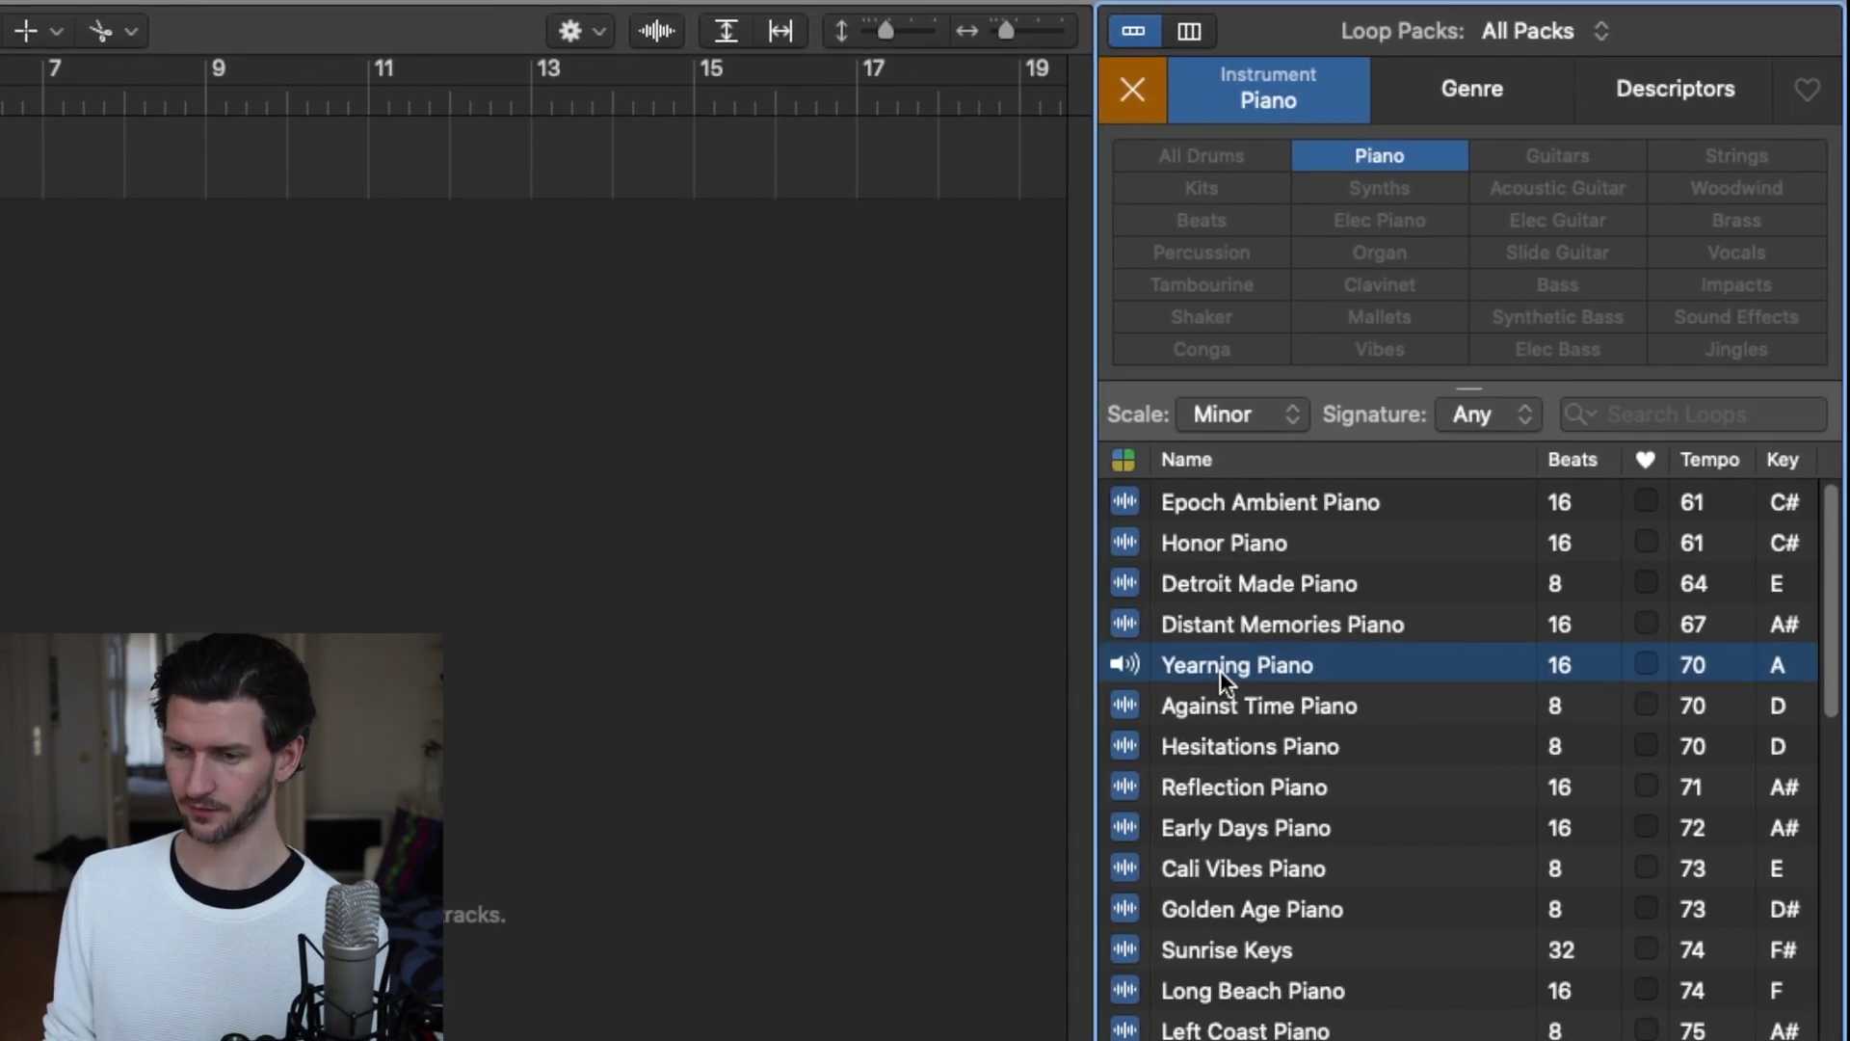
{"action": "key", "text": "Down"}
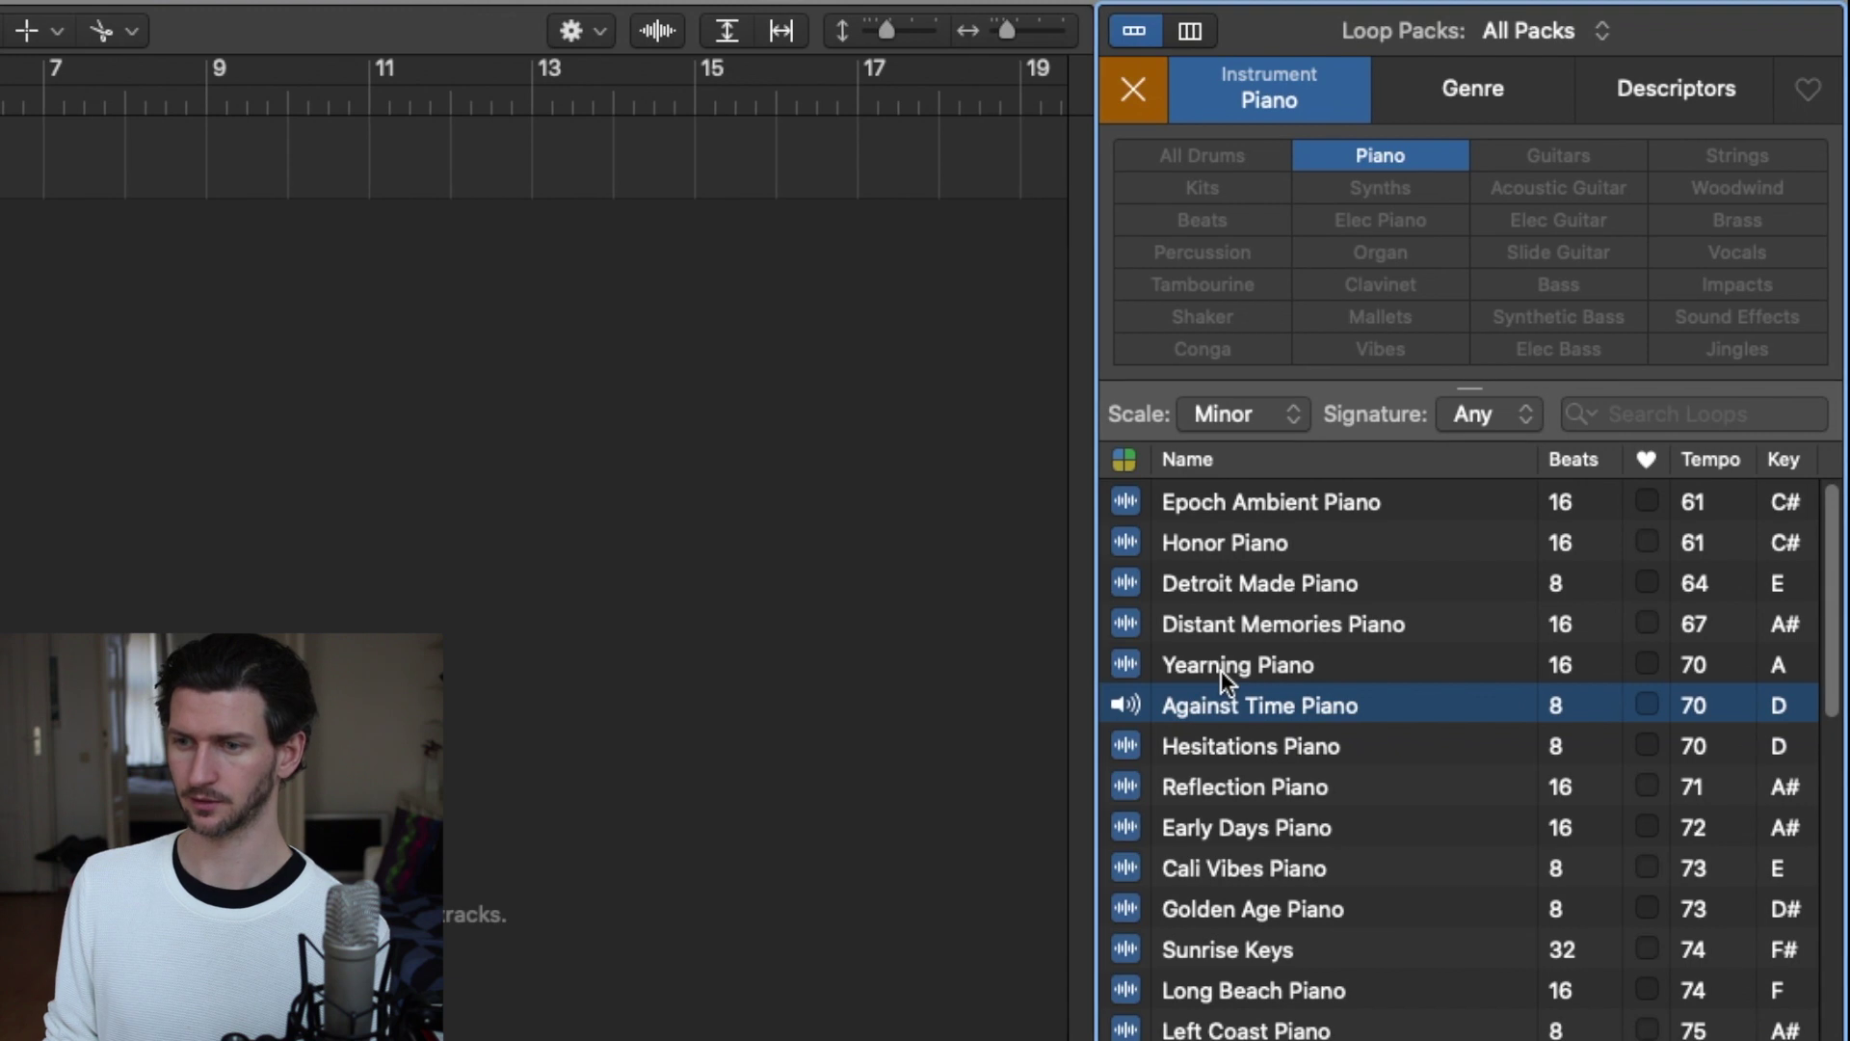
{"action": "key", "text": "Down"}
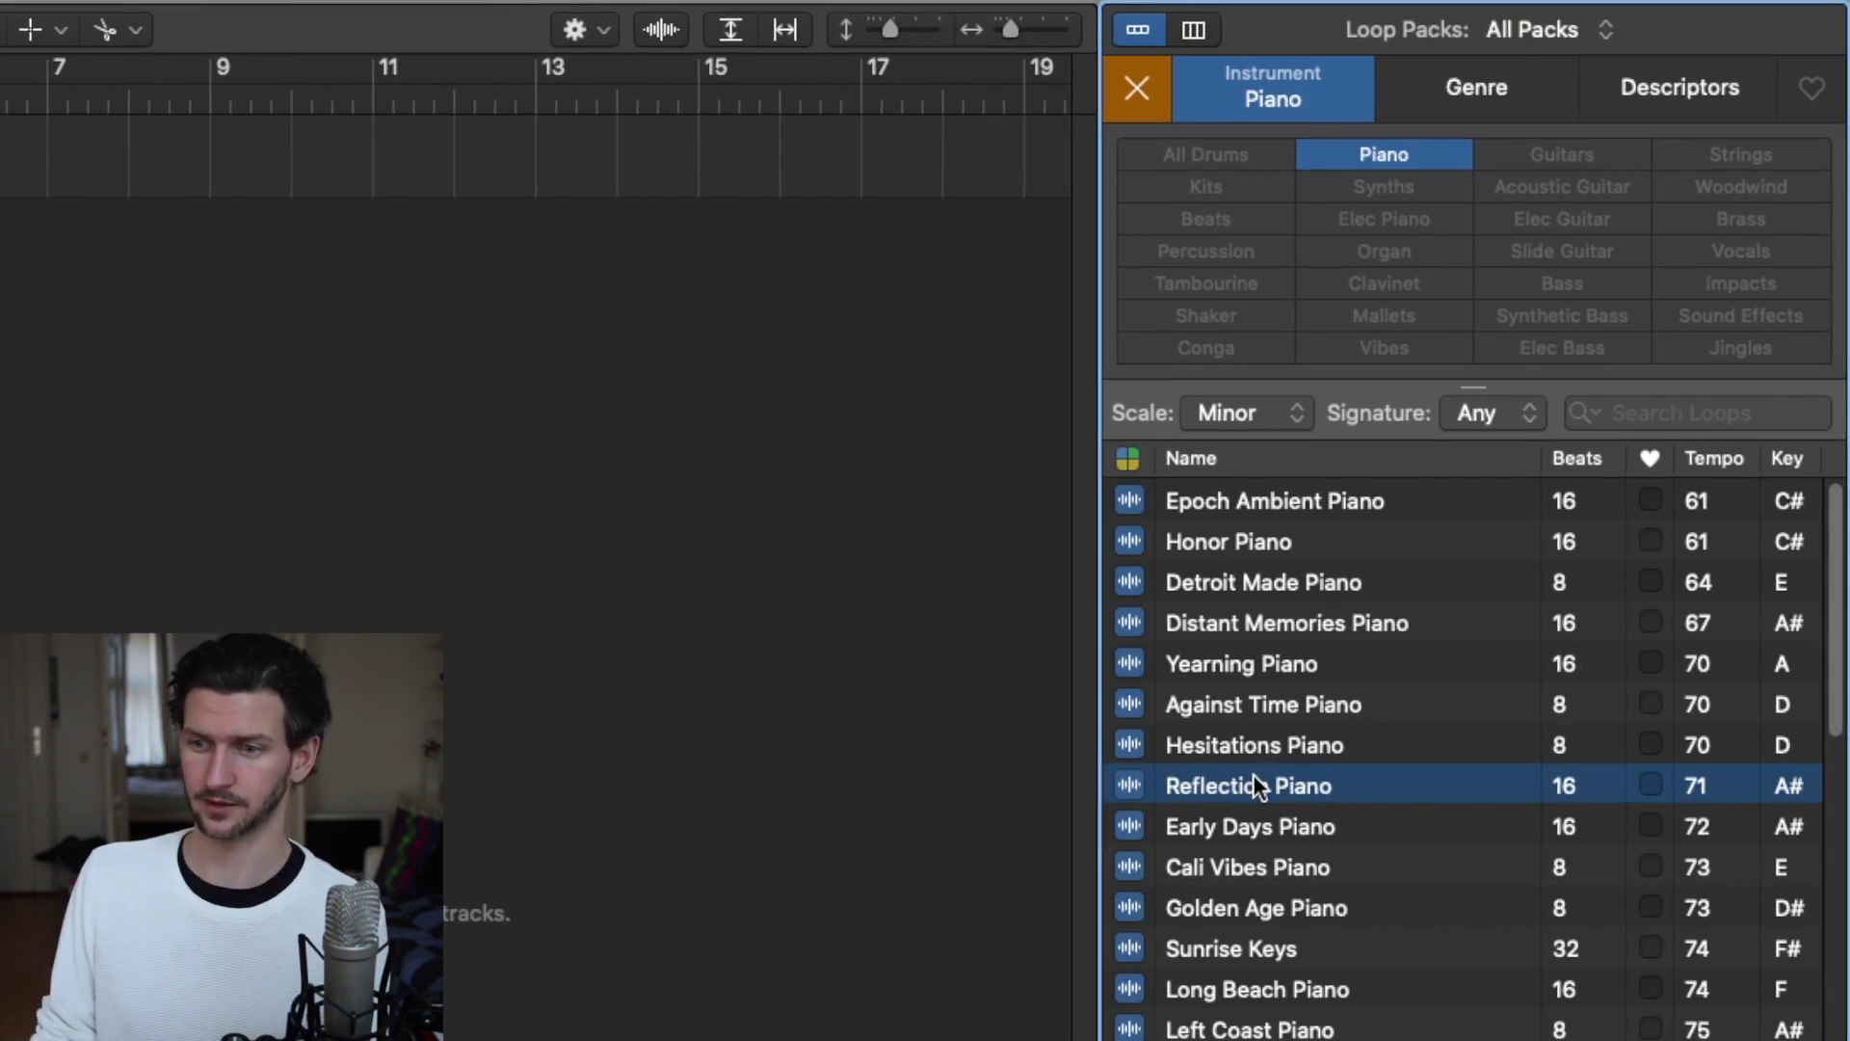
{"action": "left_click_drag", "start_coordinate": [1262, 782], "coordinate": [1243, 821]}
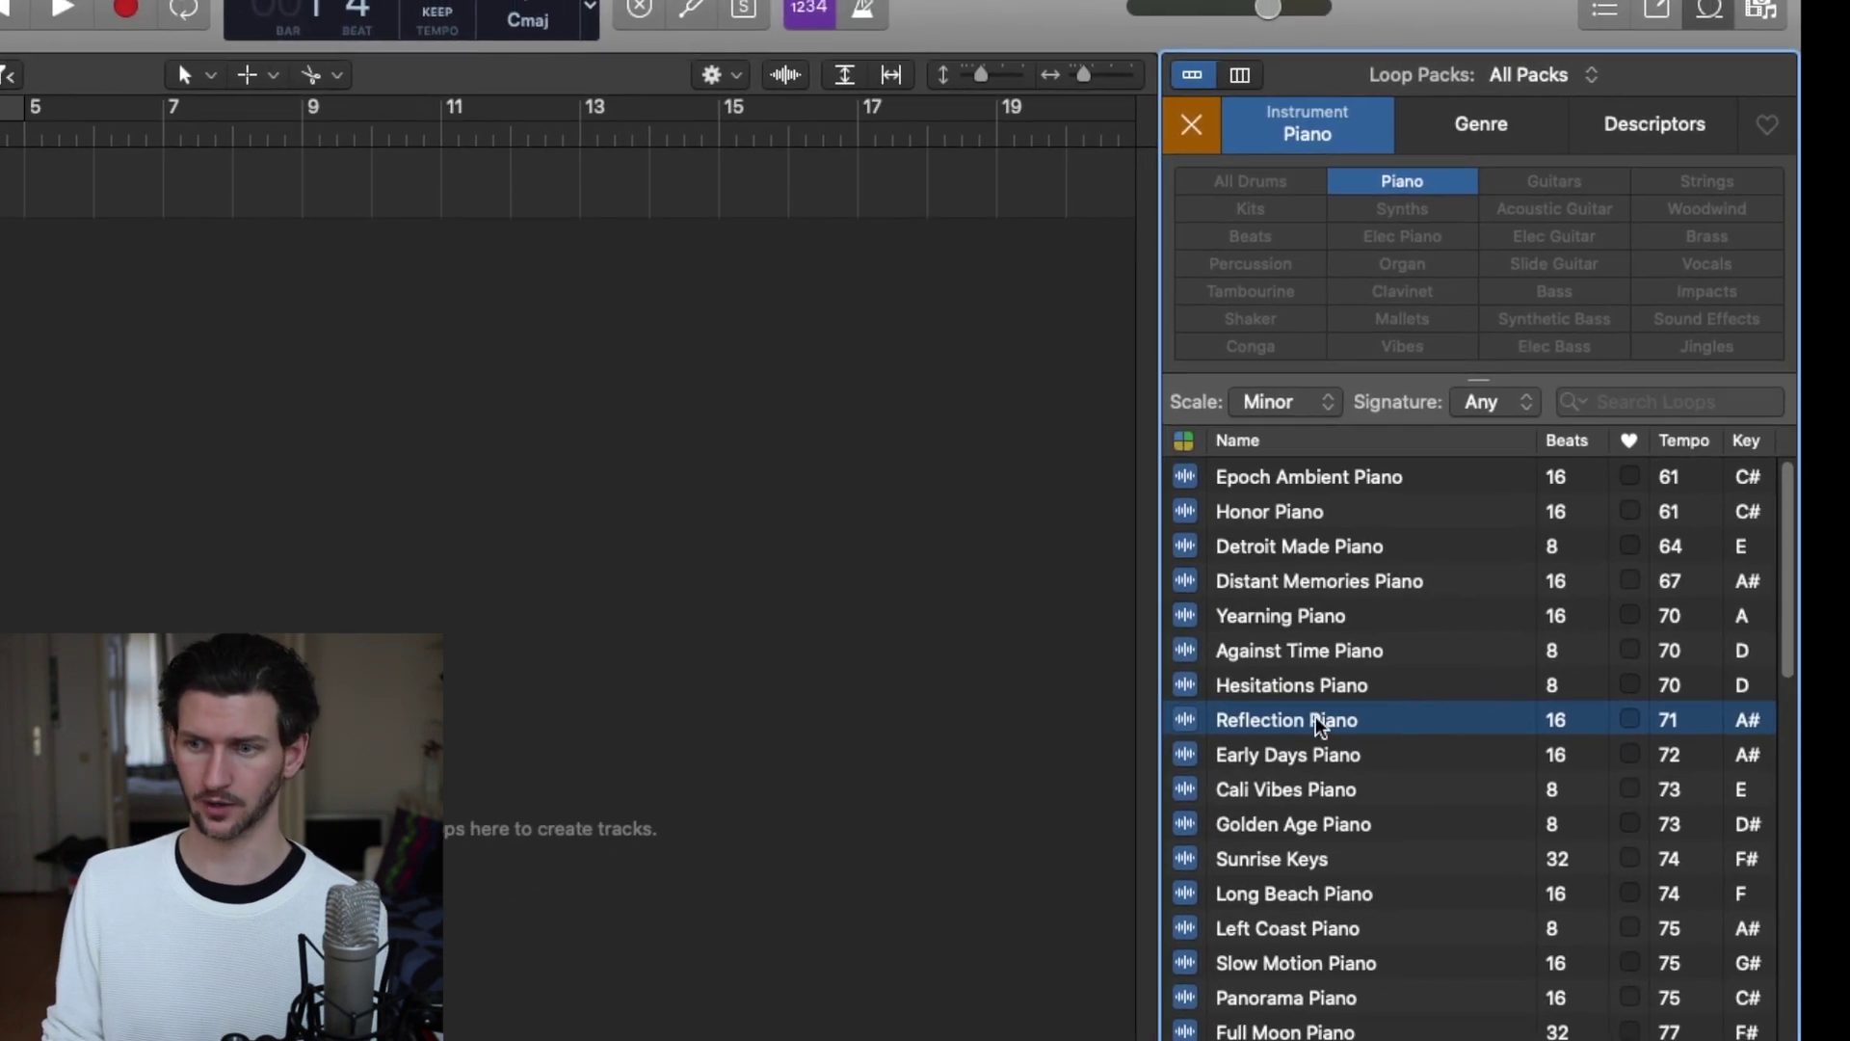
- Drag Reflection Piano into the Tracks area as a new track, its region at bar 15
{"action": "left_click", "coordinate": [537, 961]}
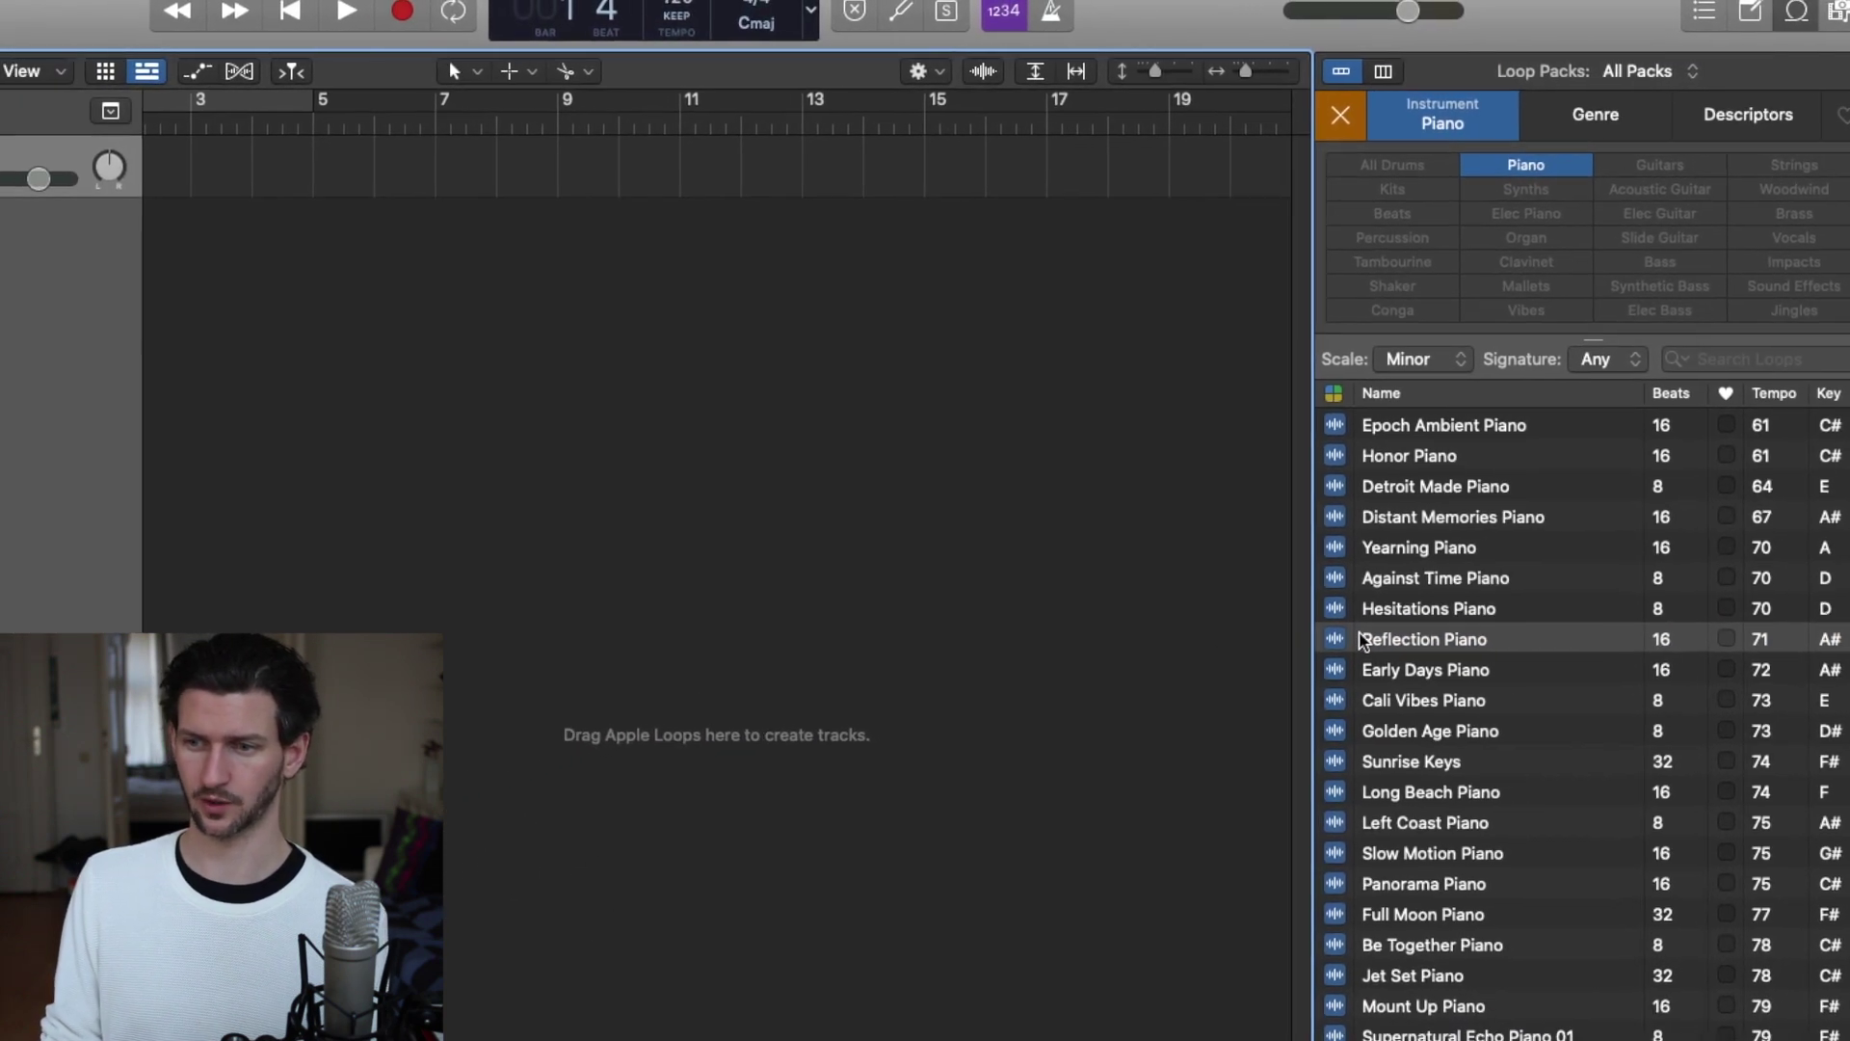
{"action": "left_click_drag", "start_coordinate": [1288, 681], "coordinate": [918, 798]}
{"action": "left_click_drag", "start_coordinate": [1106, 710], "coordinate": [1110, 704]}
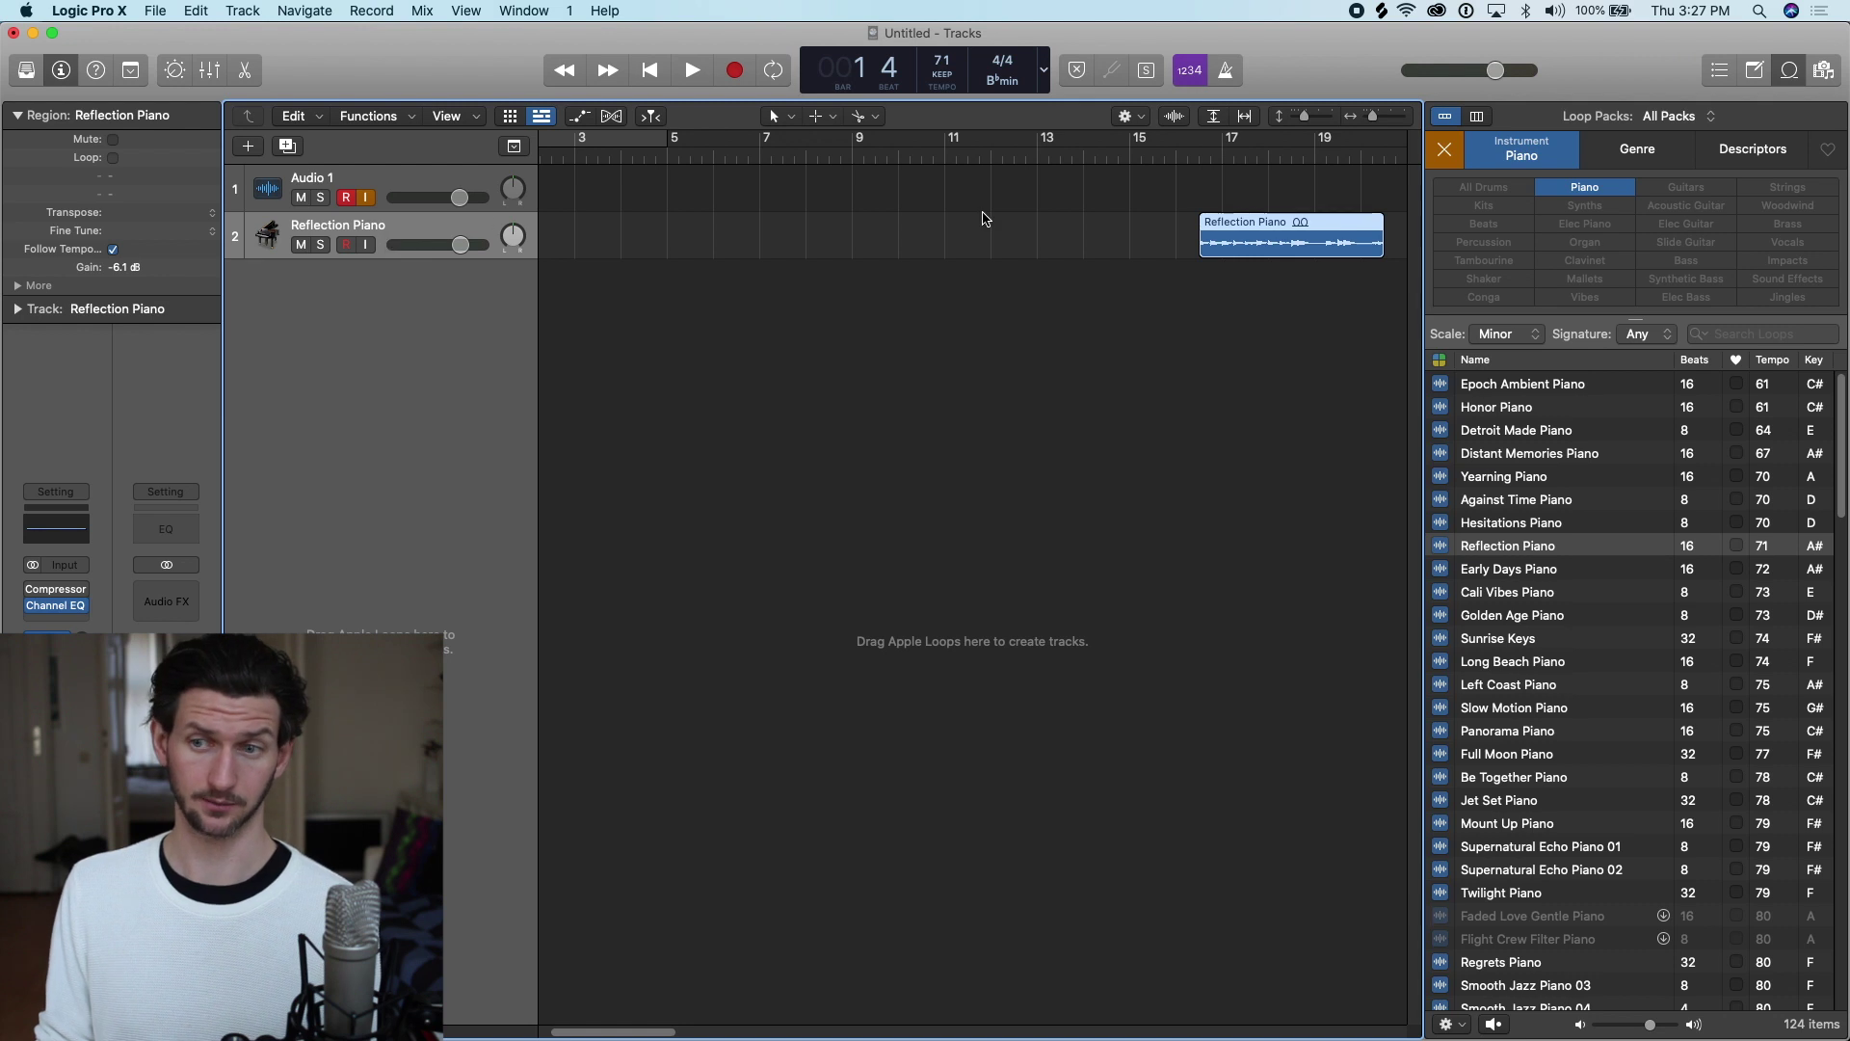
{"action": "left_click_drag", "start_coordinate": [1296, 215], "coordinate": [1184, 273]}
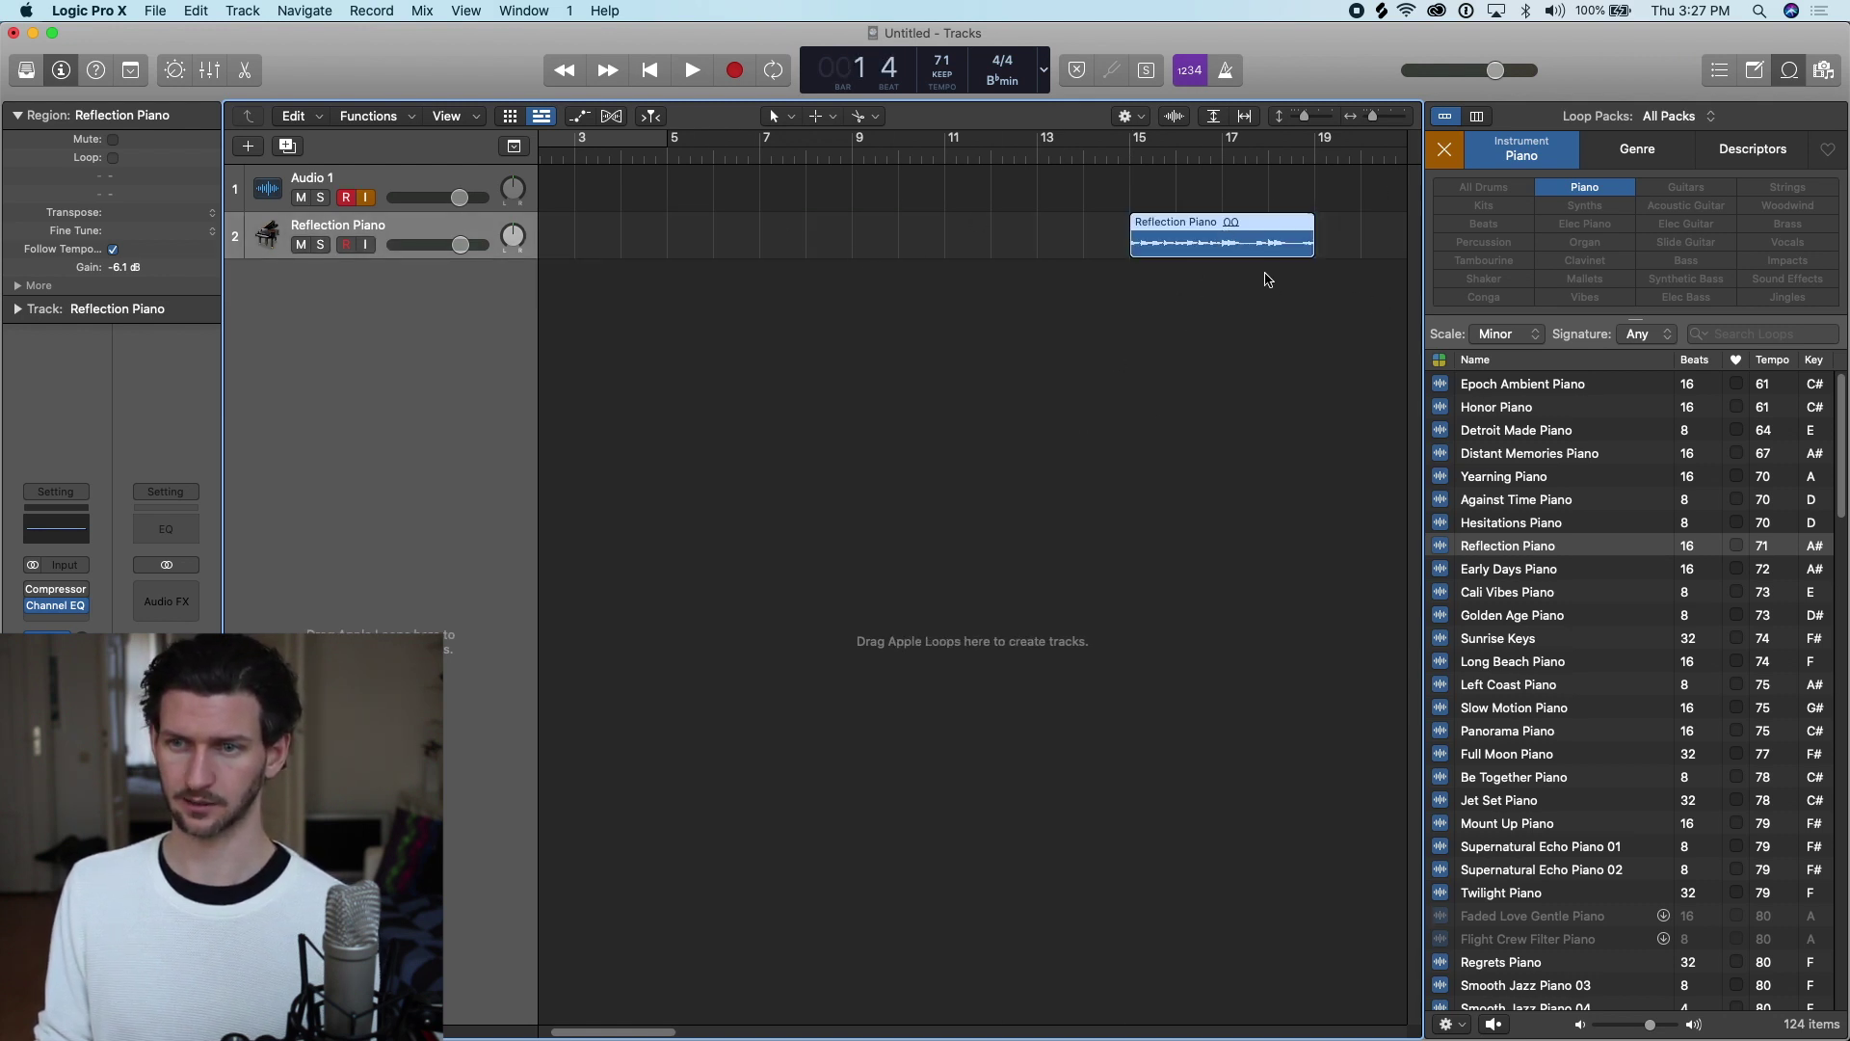
- Move the Reflection Piano region to start at bar 1, spanning bars 1 to 5
{"action": "left_click", "coordinate": [1228, 244]}
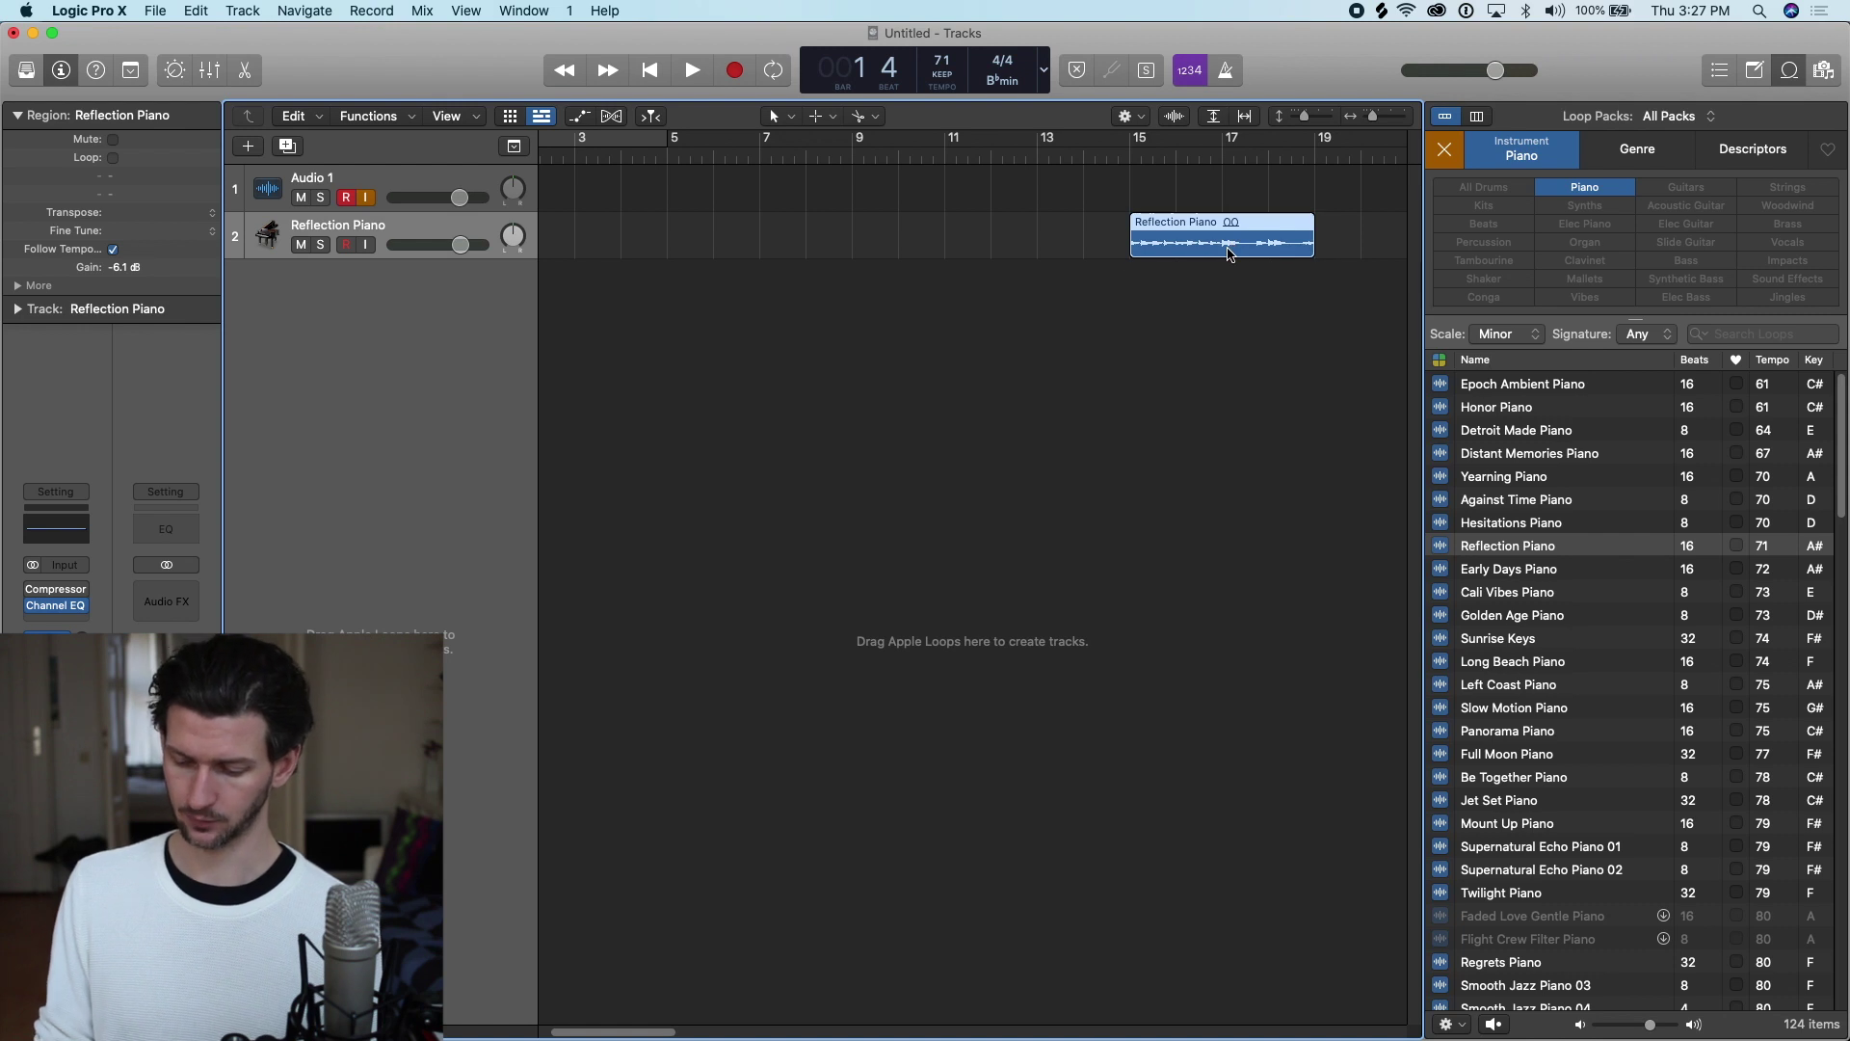
{"action": "key", "text": "Return"}
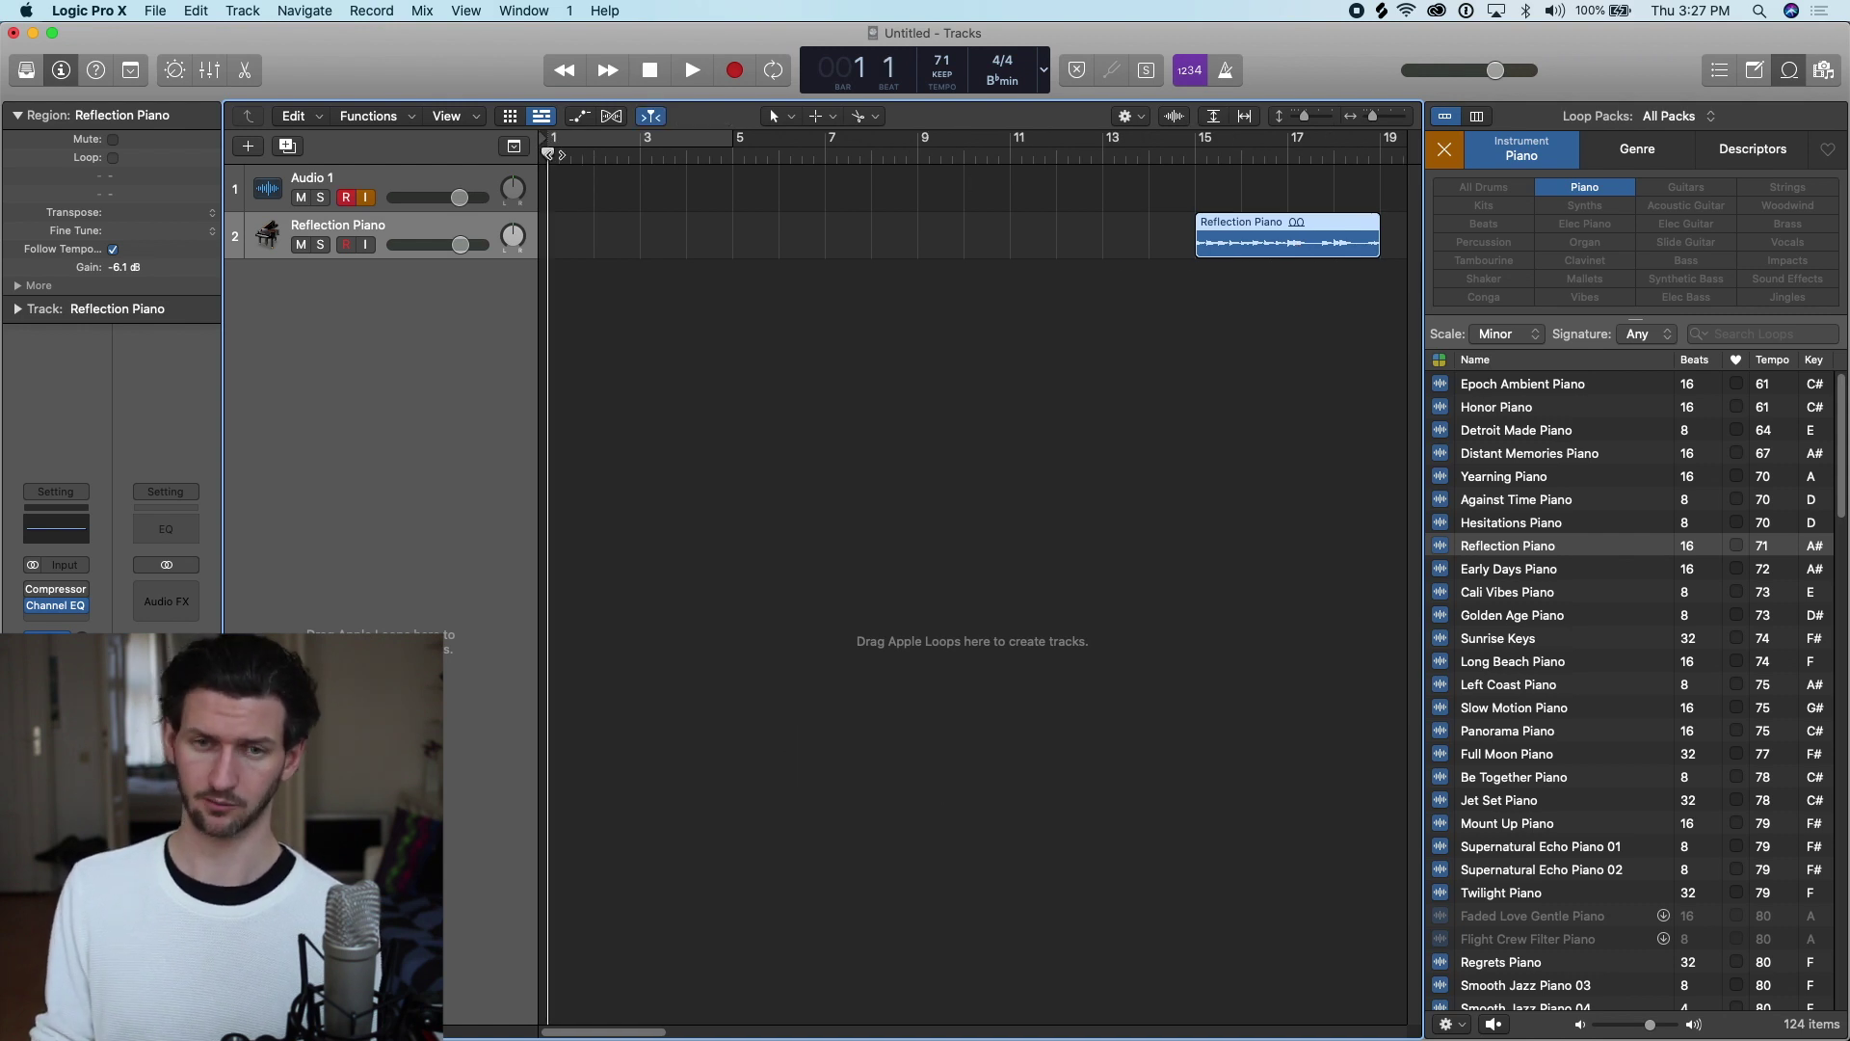
{"action": "key", "text": "semicolon"}
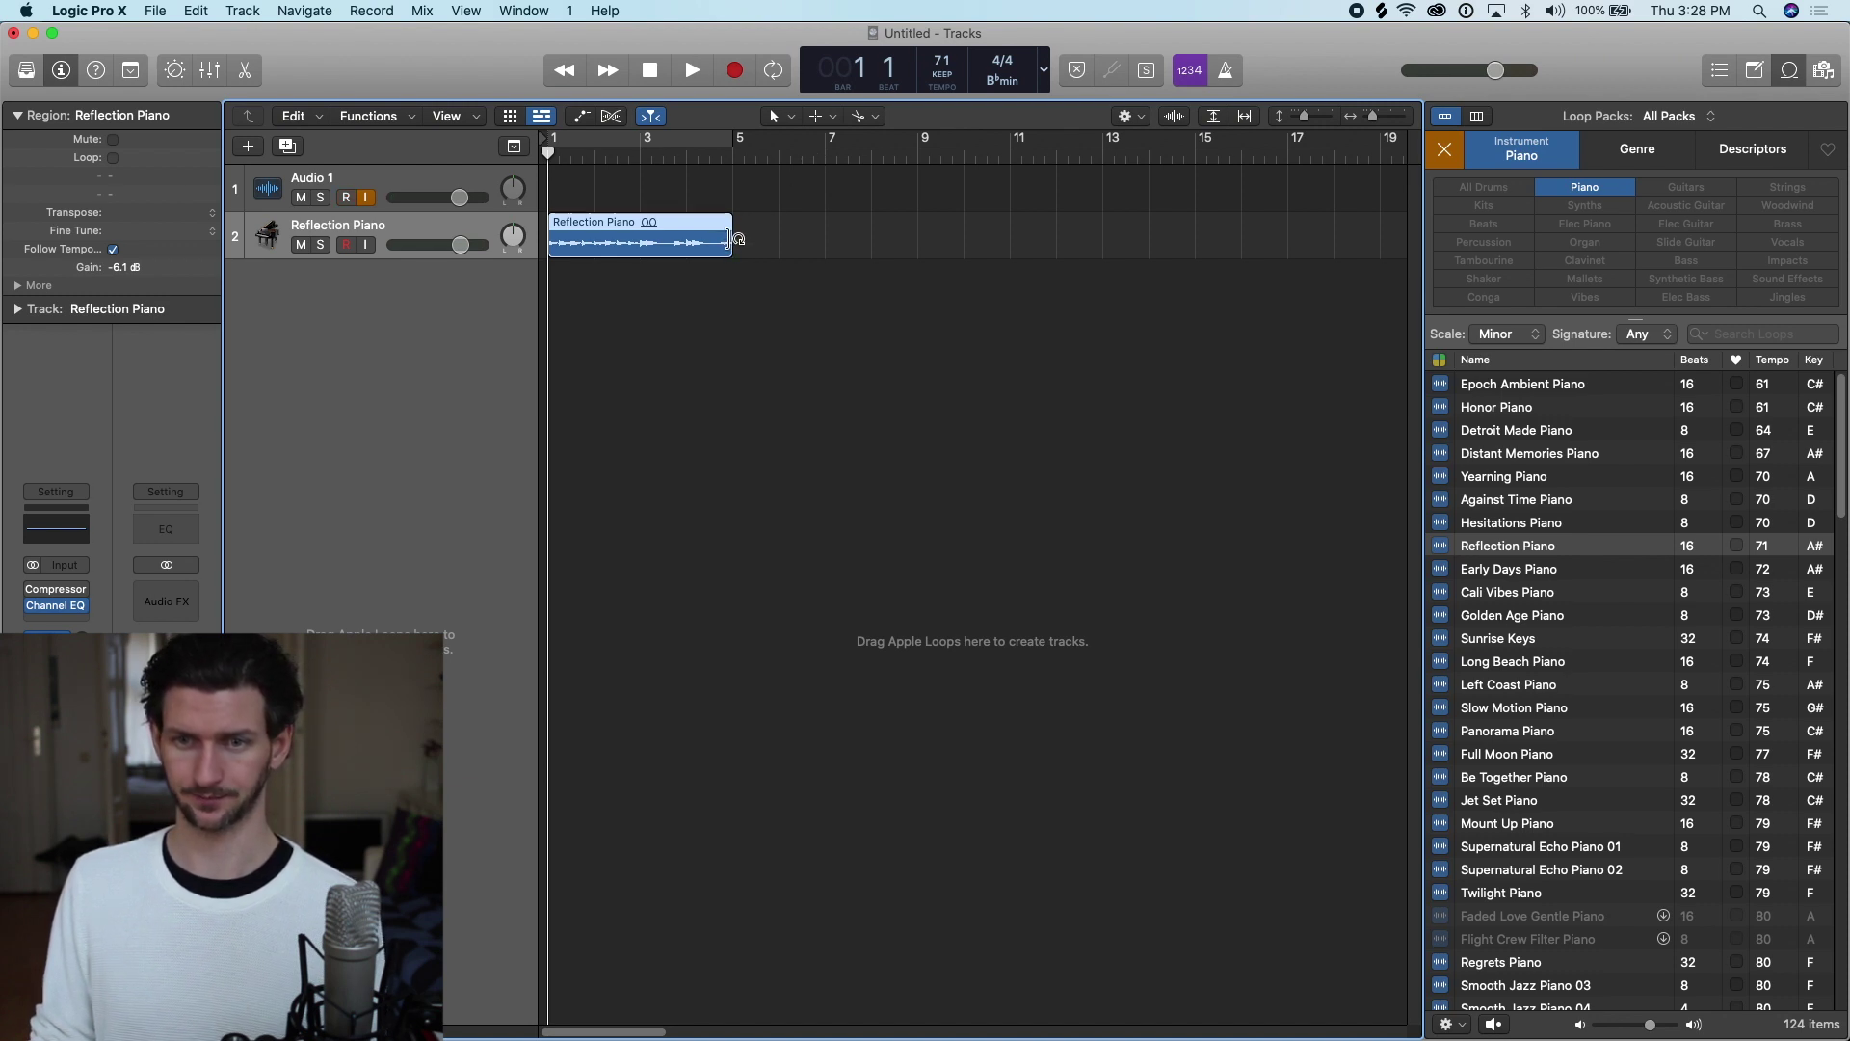
- Loop the Reflection Piano region to bar 13 and convert the bar 5 and 9 repeats into regions
{"action": "left_click_drag", "start_coordinate": [737, 239], "coordinate": [1092, 229]}
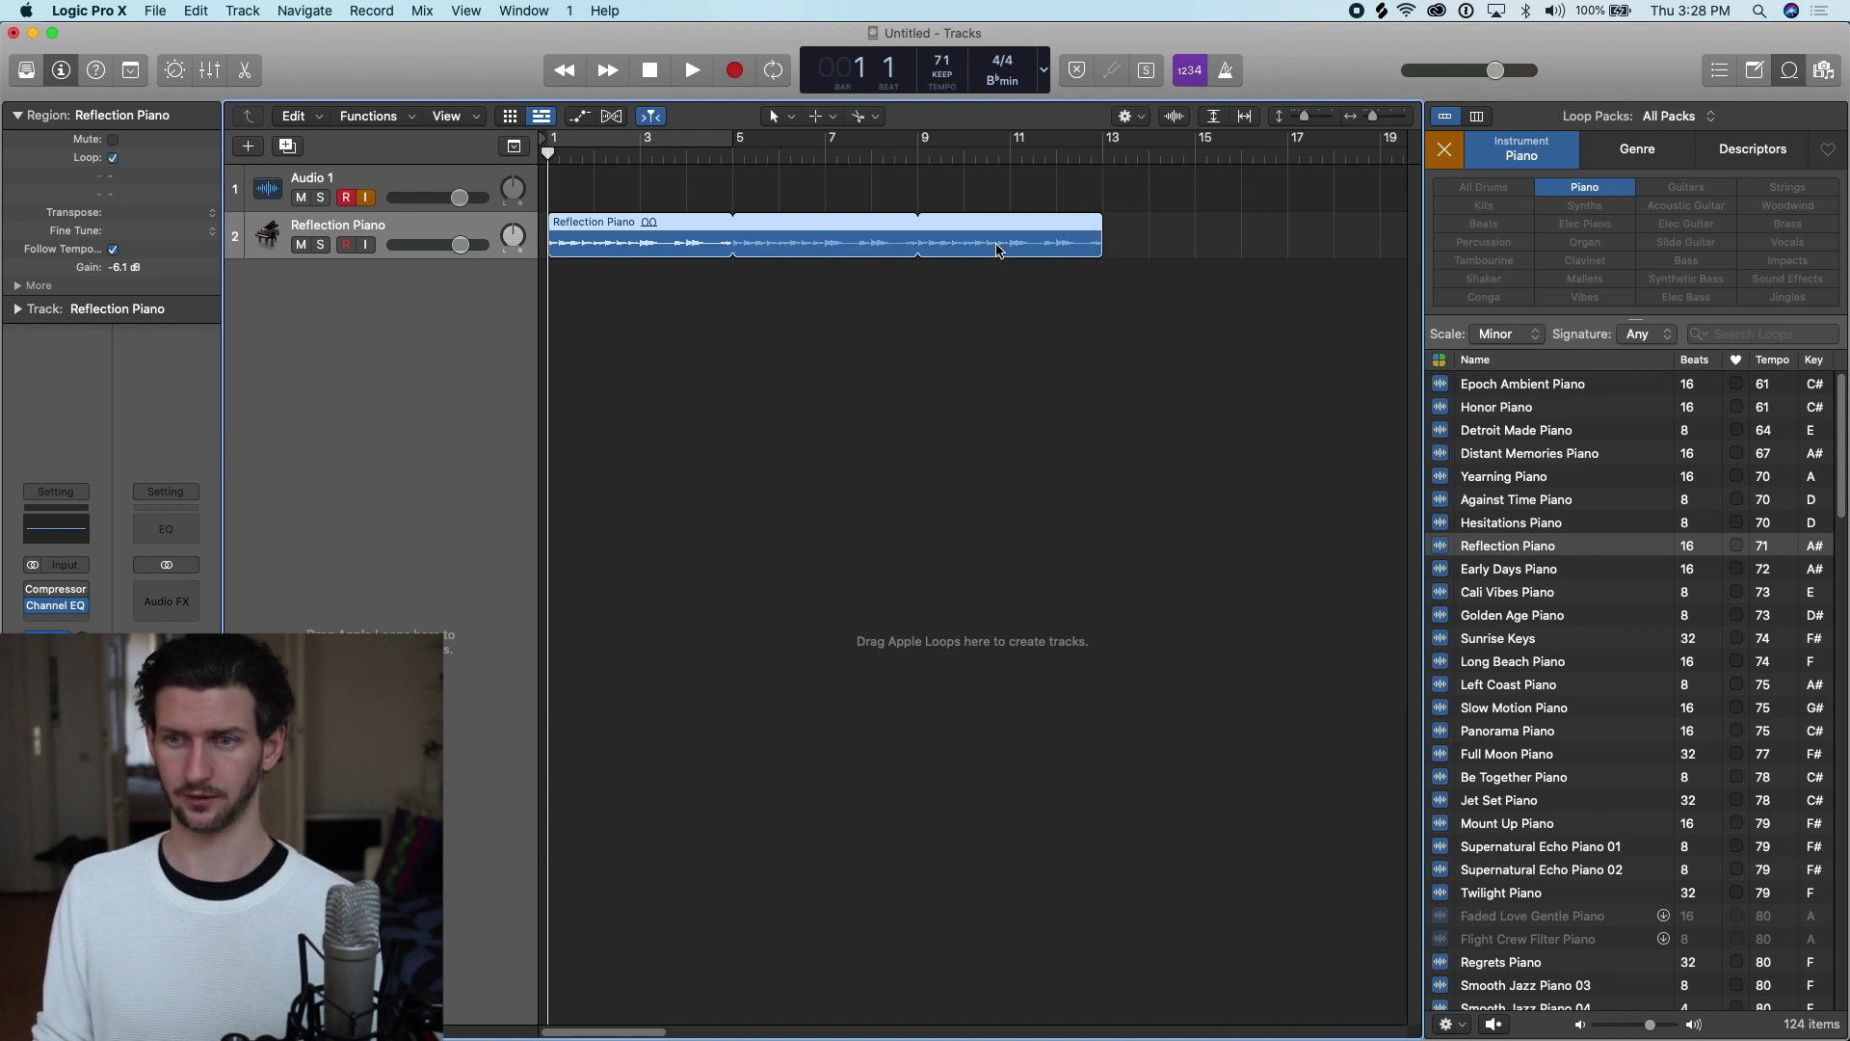
{"action": "scroll", "coordinate": [964, 250], "scroll_direction": "down", "scroll_amount": 1}
{"action": "left_click", "coordinate": [732, 245]}
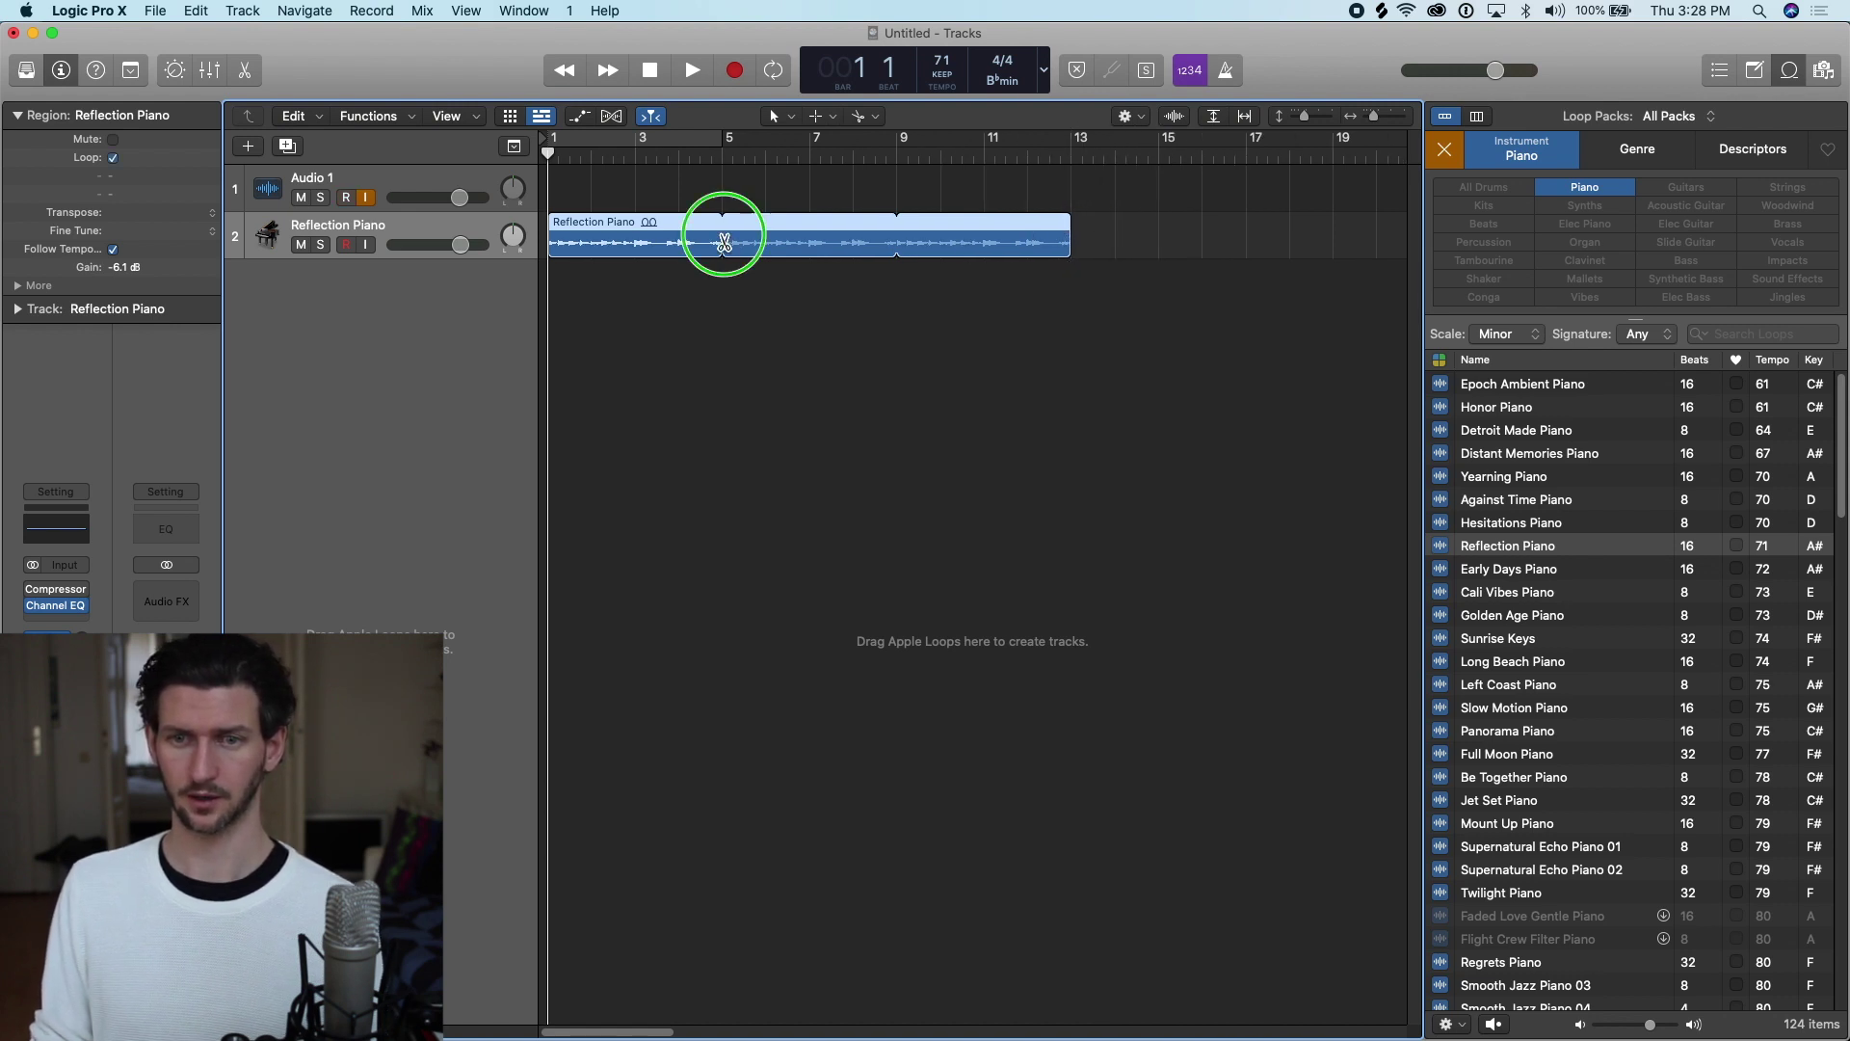
{"action": "left_click", "coordinate": [903, 243]}
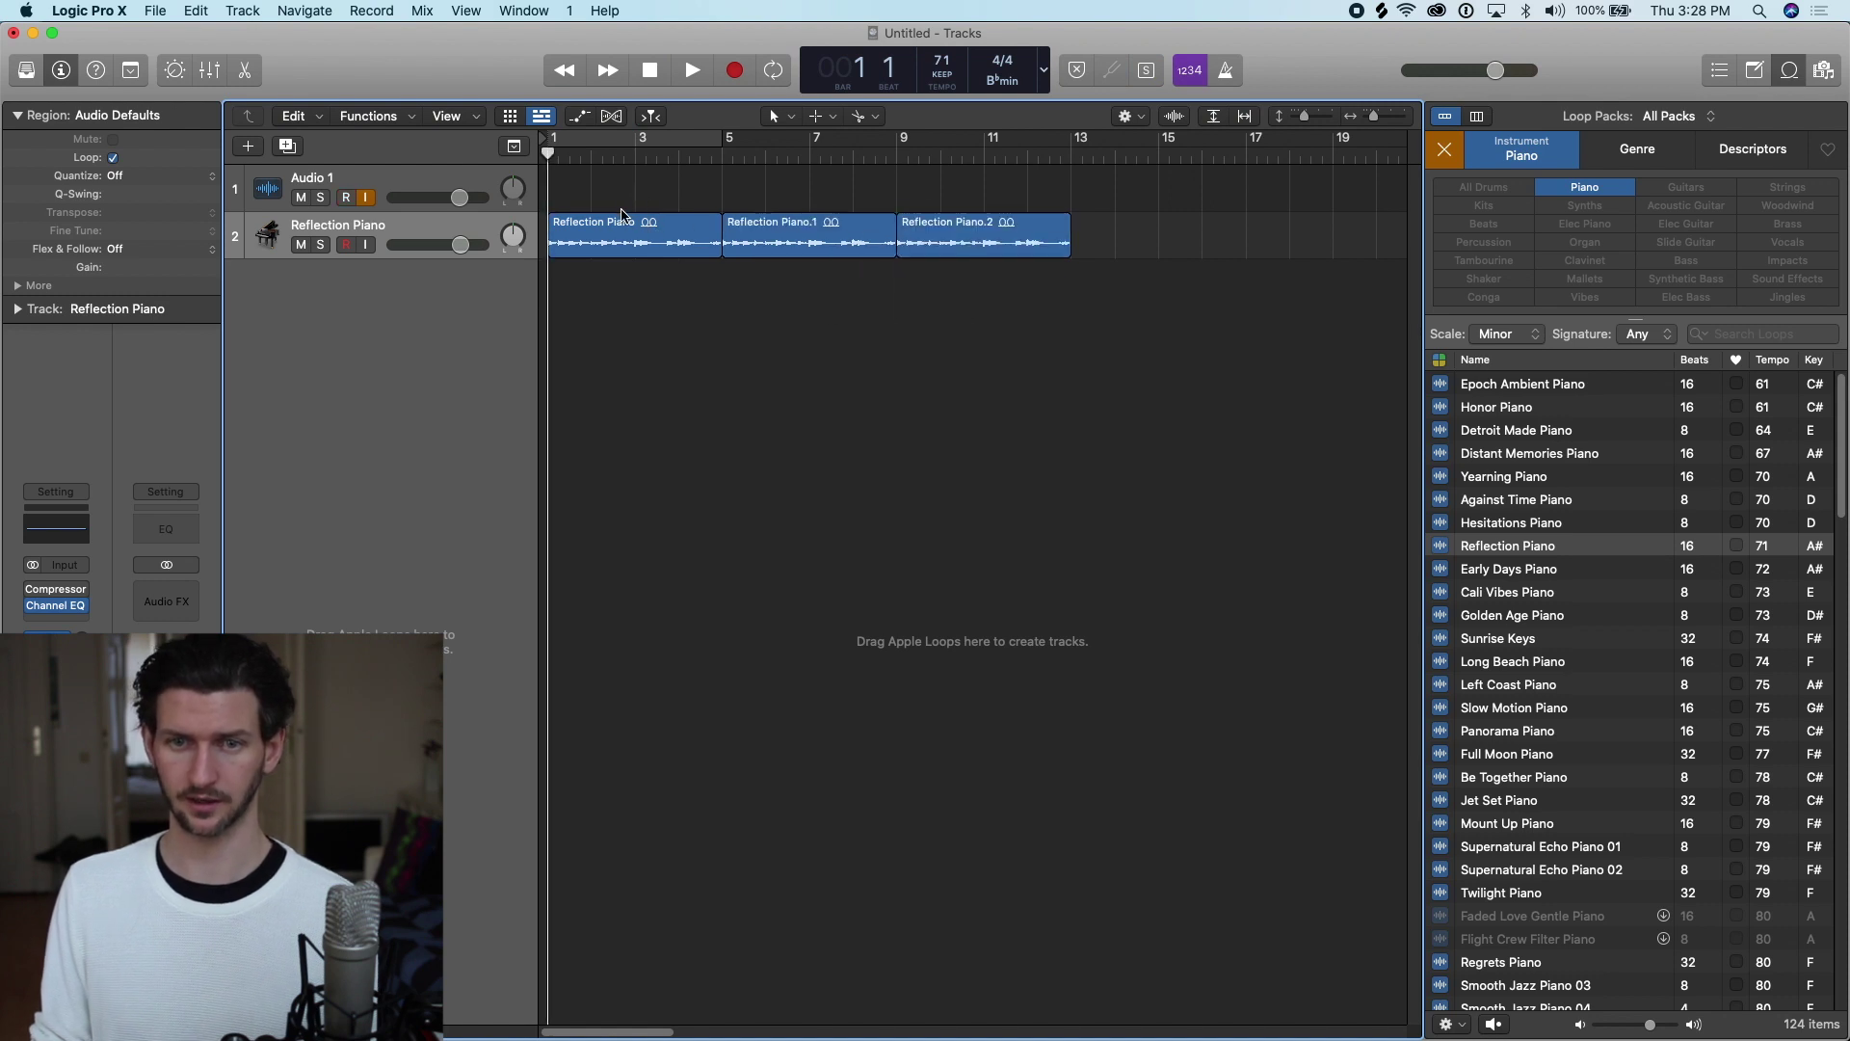
{"action": "key", "text": "space"}
{"action": "scroll", "coordinate": [674, 226], "scroll_direction": "up", "scroll_amount": 4}
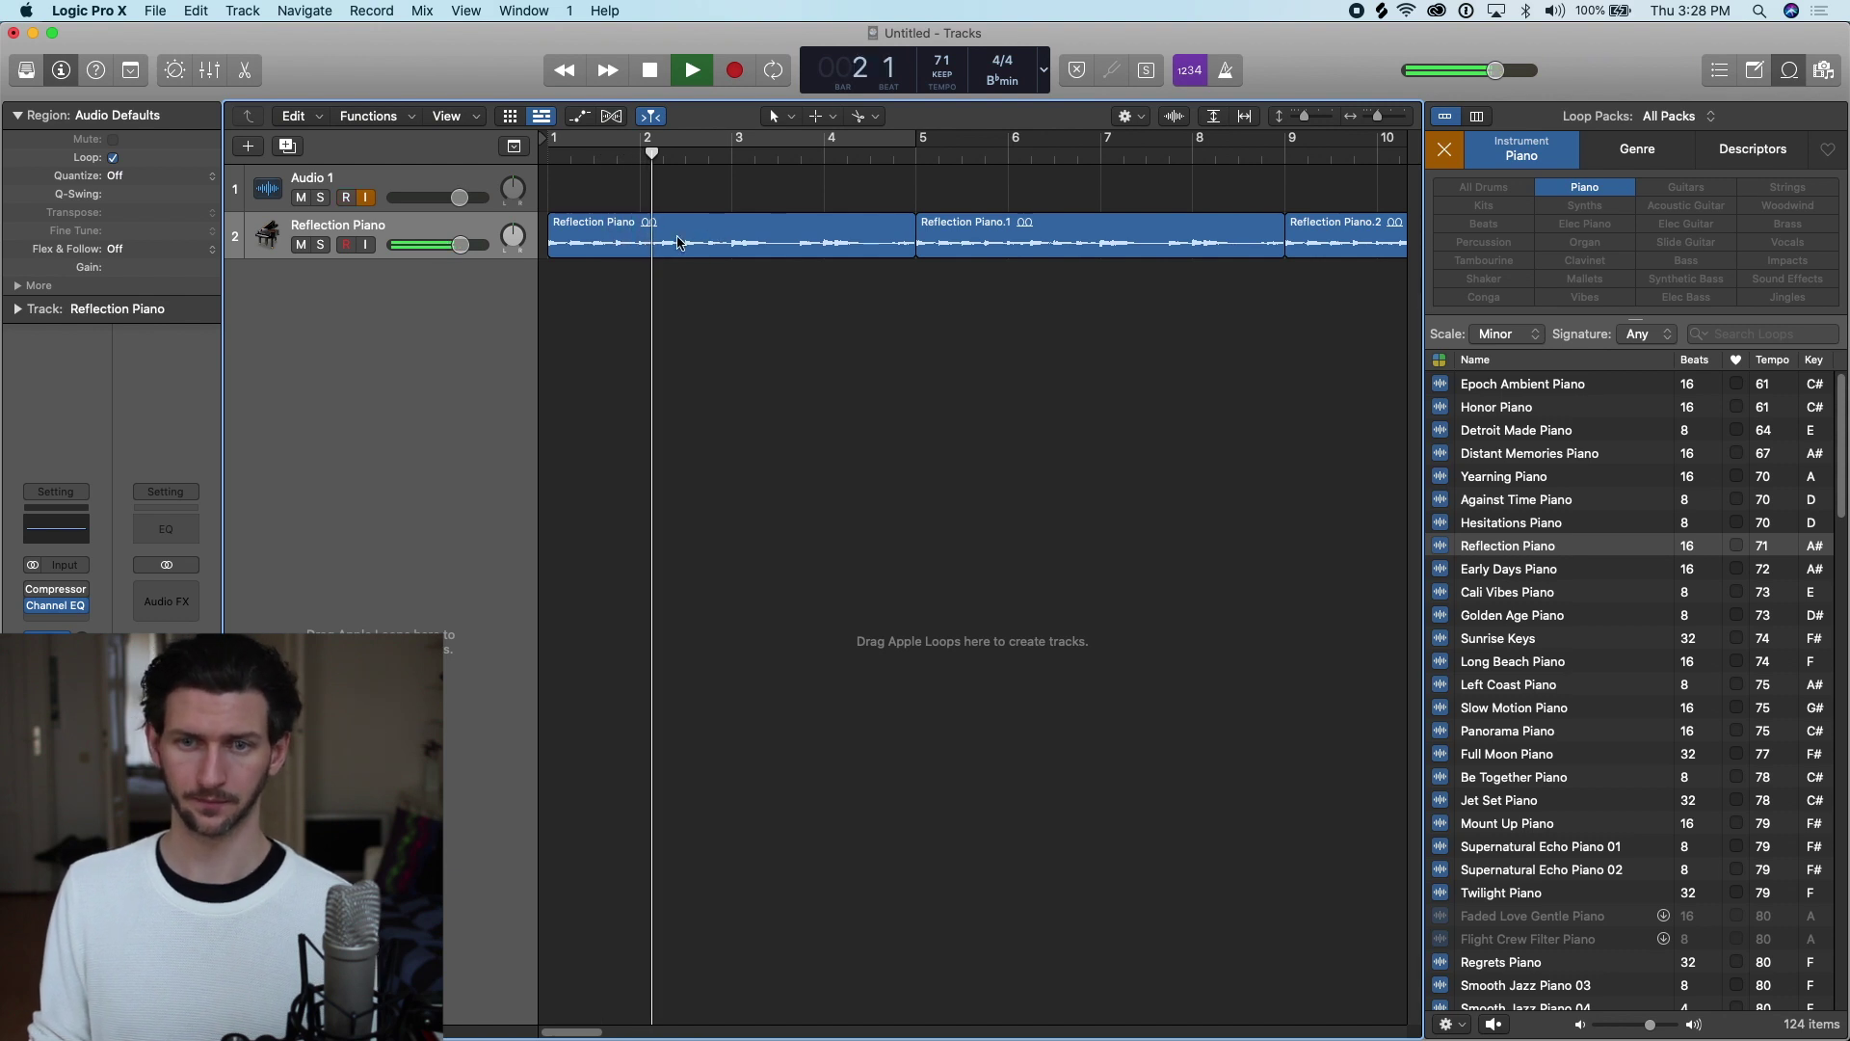
- Split the region at bar 3 and delete the extra pieces, leaving two-bar Reflection Piano.3
{"action": "left_click", "coordinate": [739, 243]}
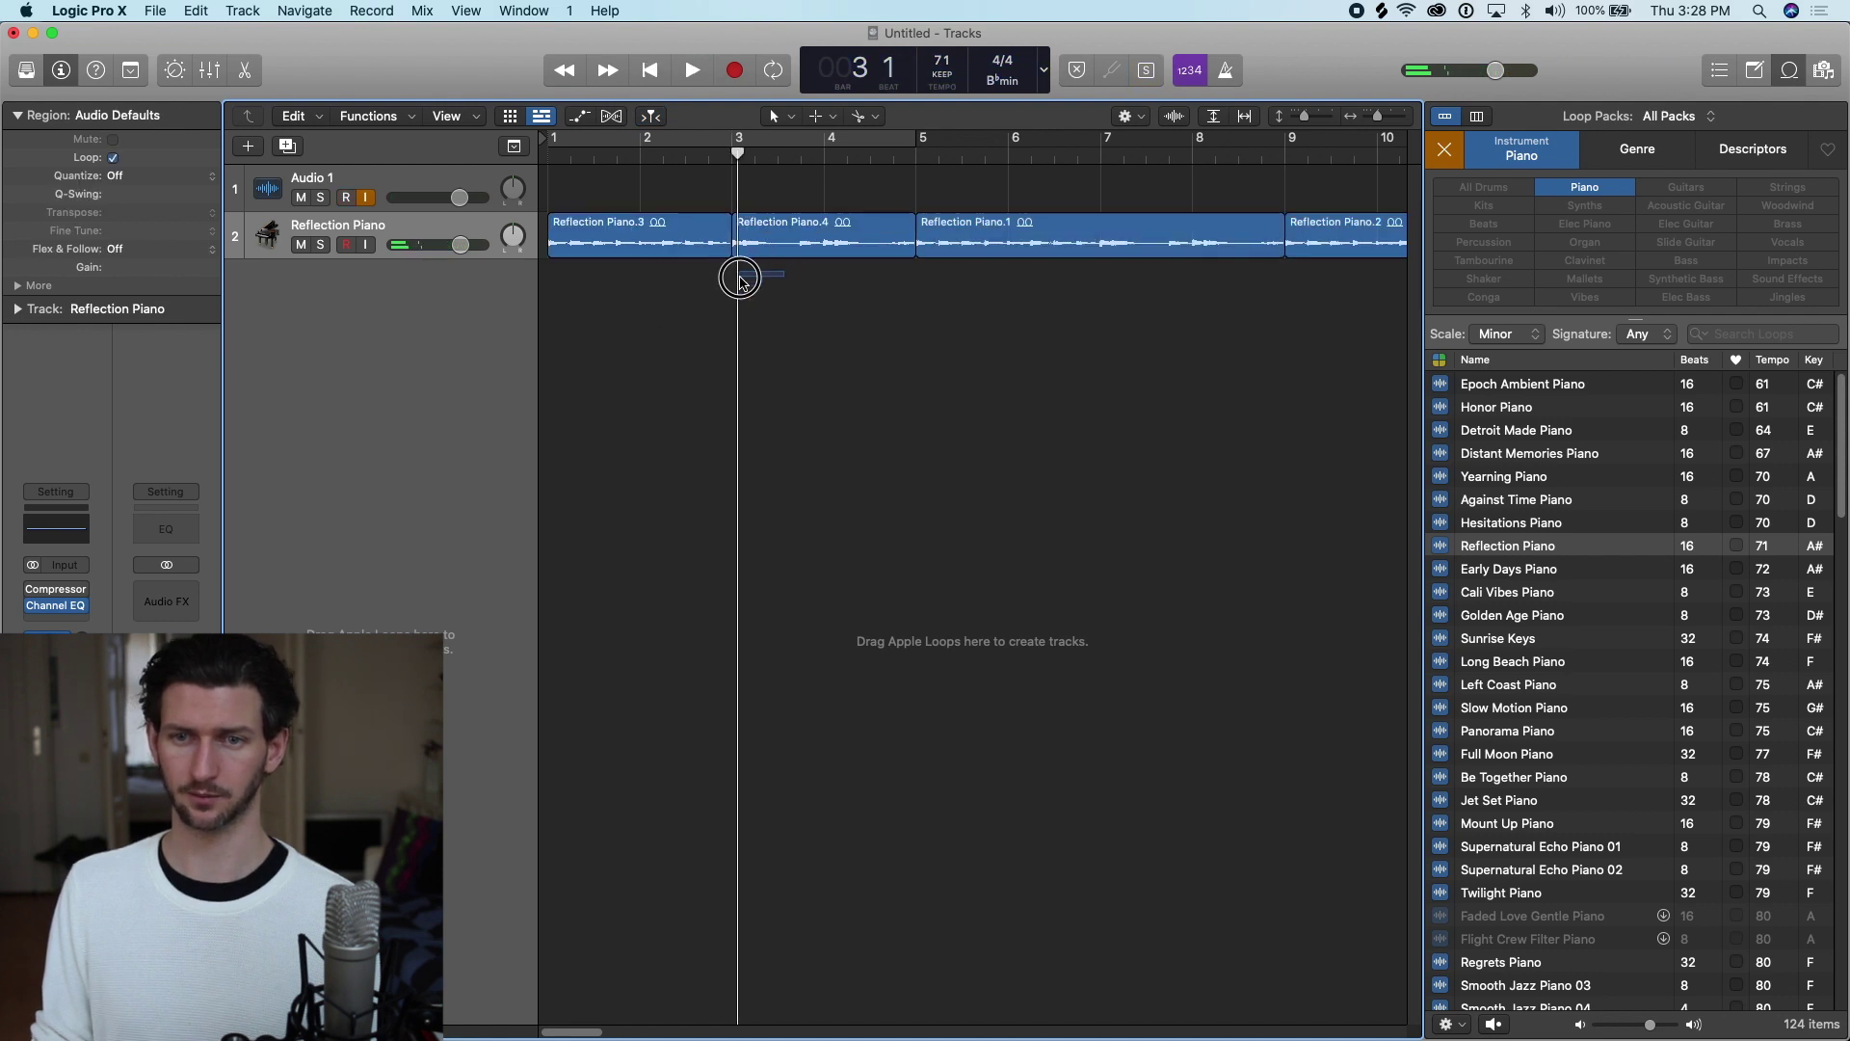
{"action": "left_click", "coordinate": [798, 247]}
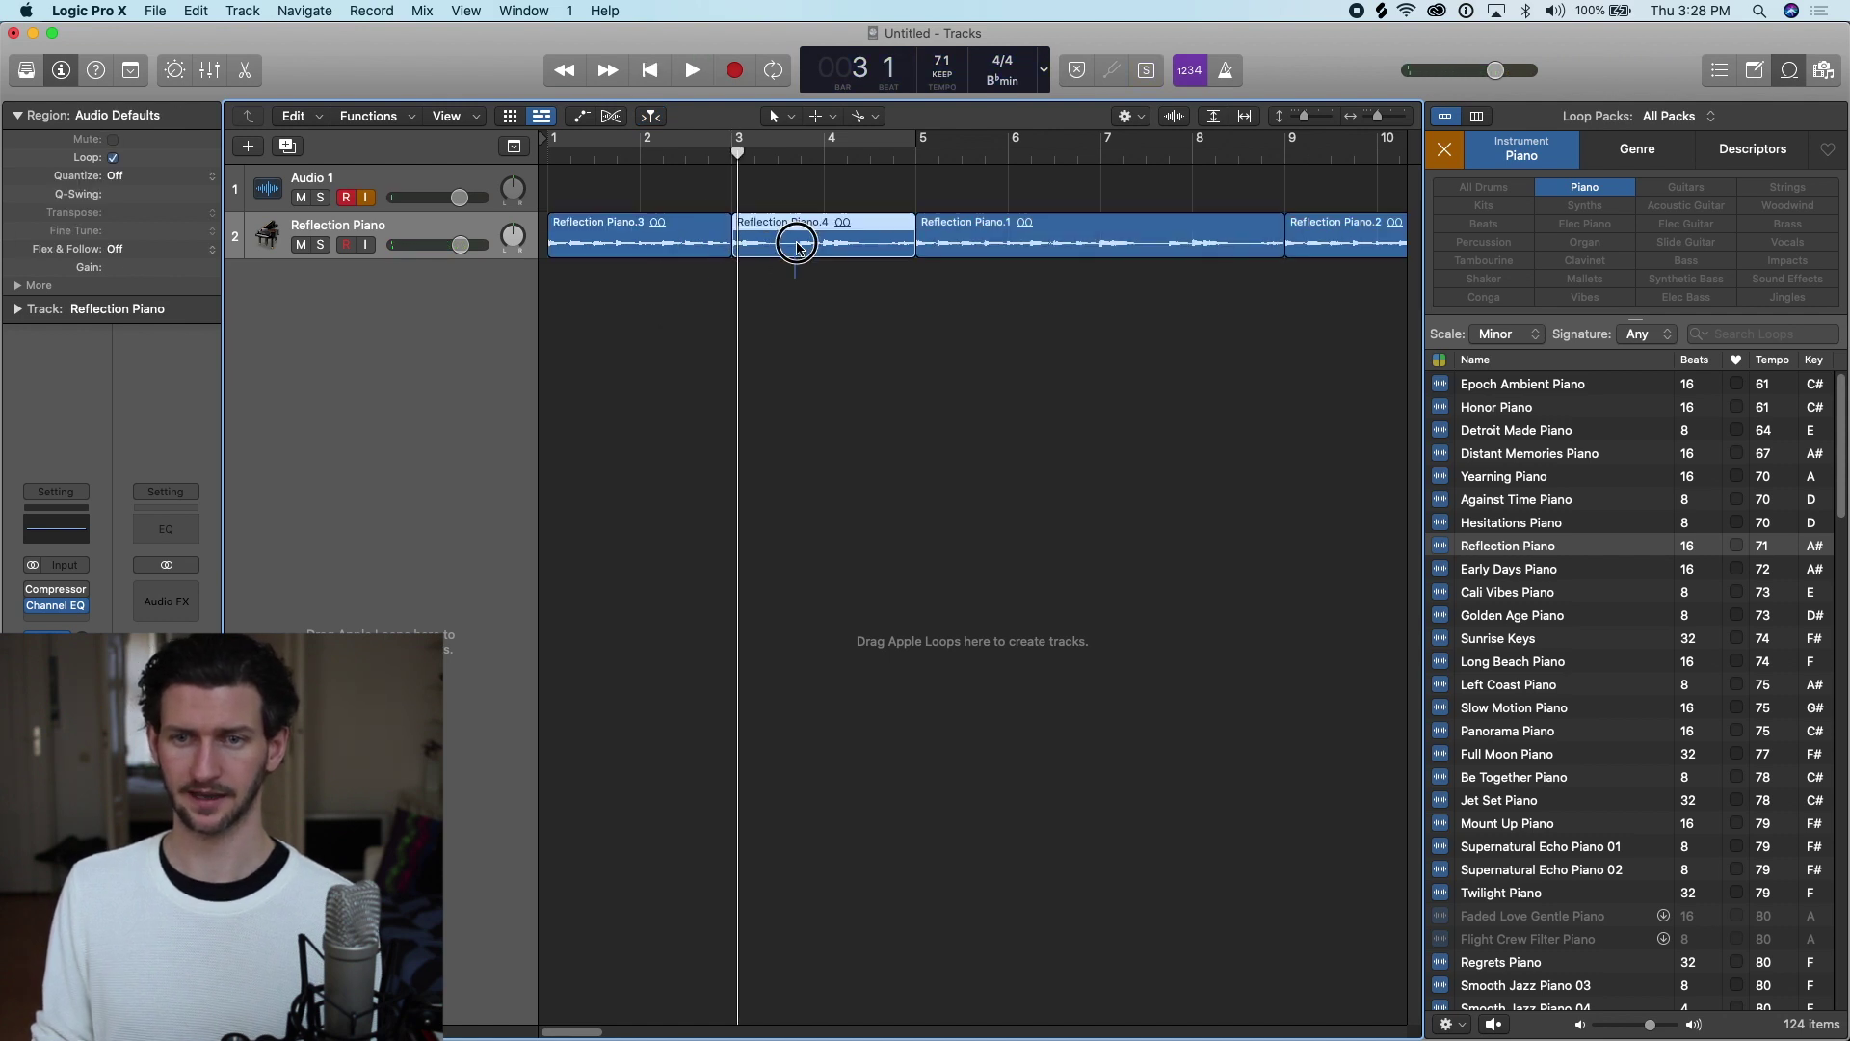
{"action": "key", "text": "Delete"}
{"action": "key", "text": "super+Left"}
{"action": "key", "text": "super+Left"}
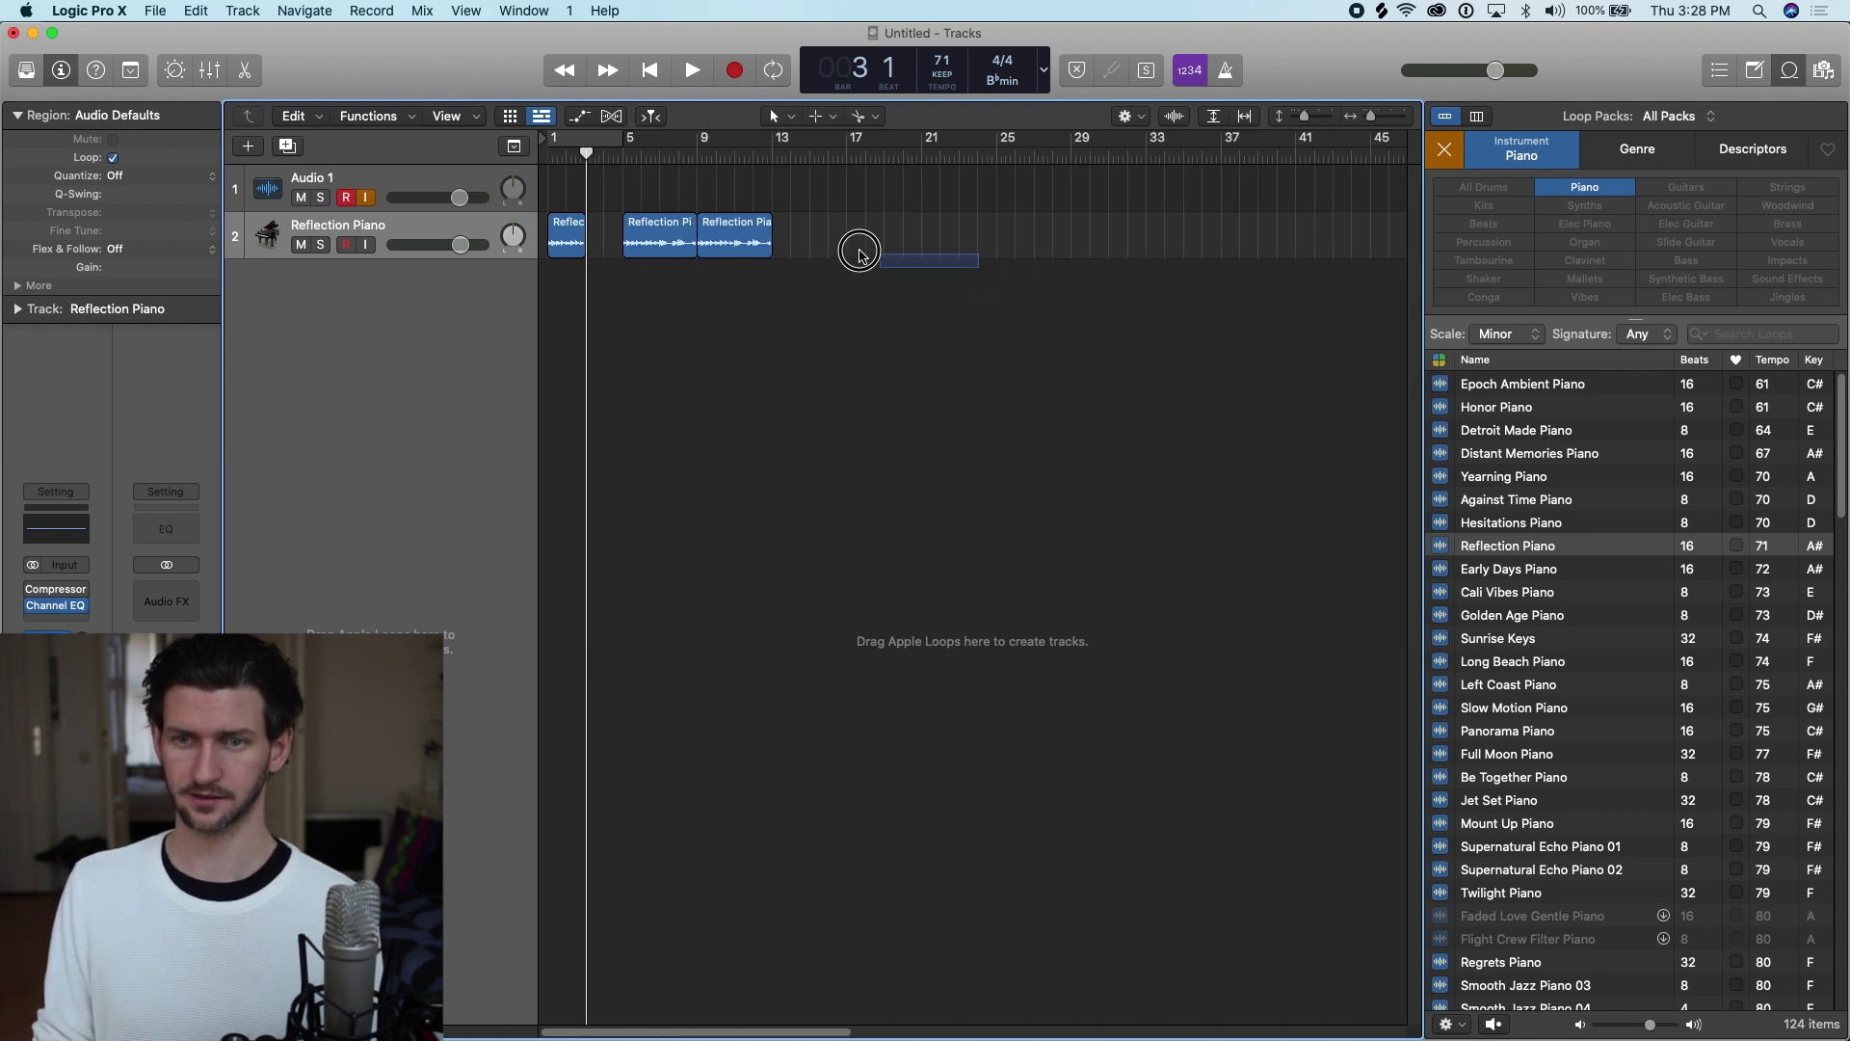
{"action": "left_click_drag", "start_coordinate": [859, 247], "coordinate": [661, 247]}
{"action": "key", "text": "Delete"}
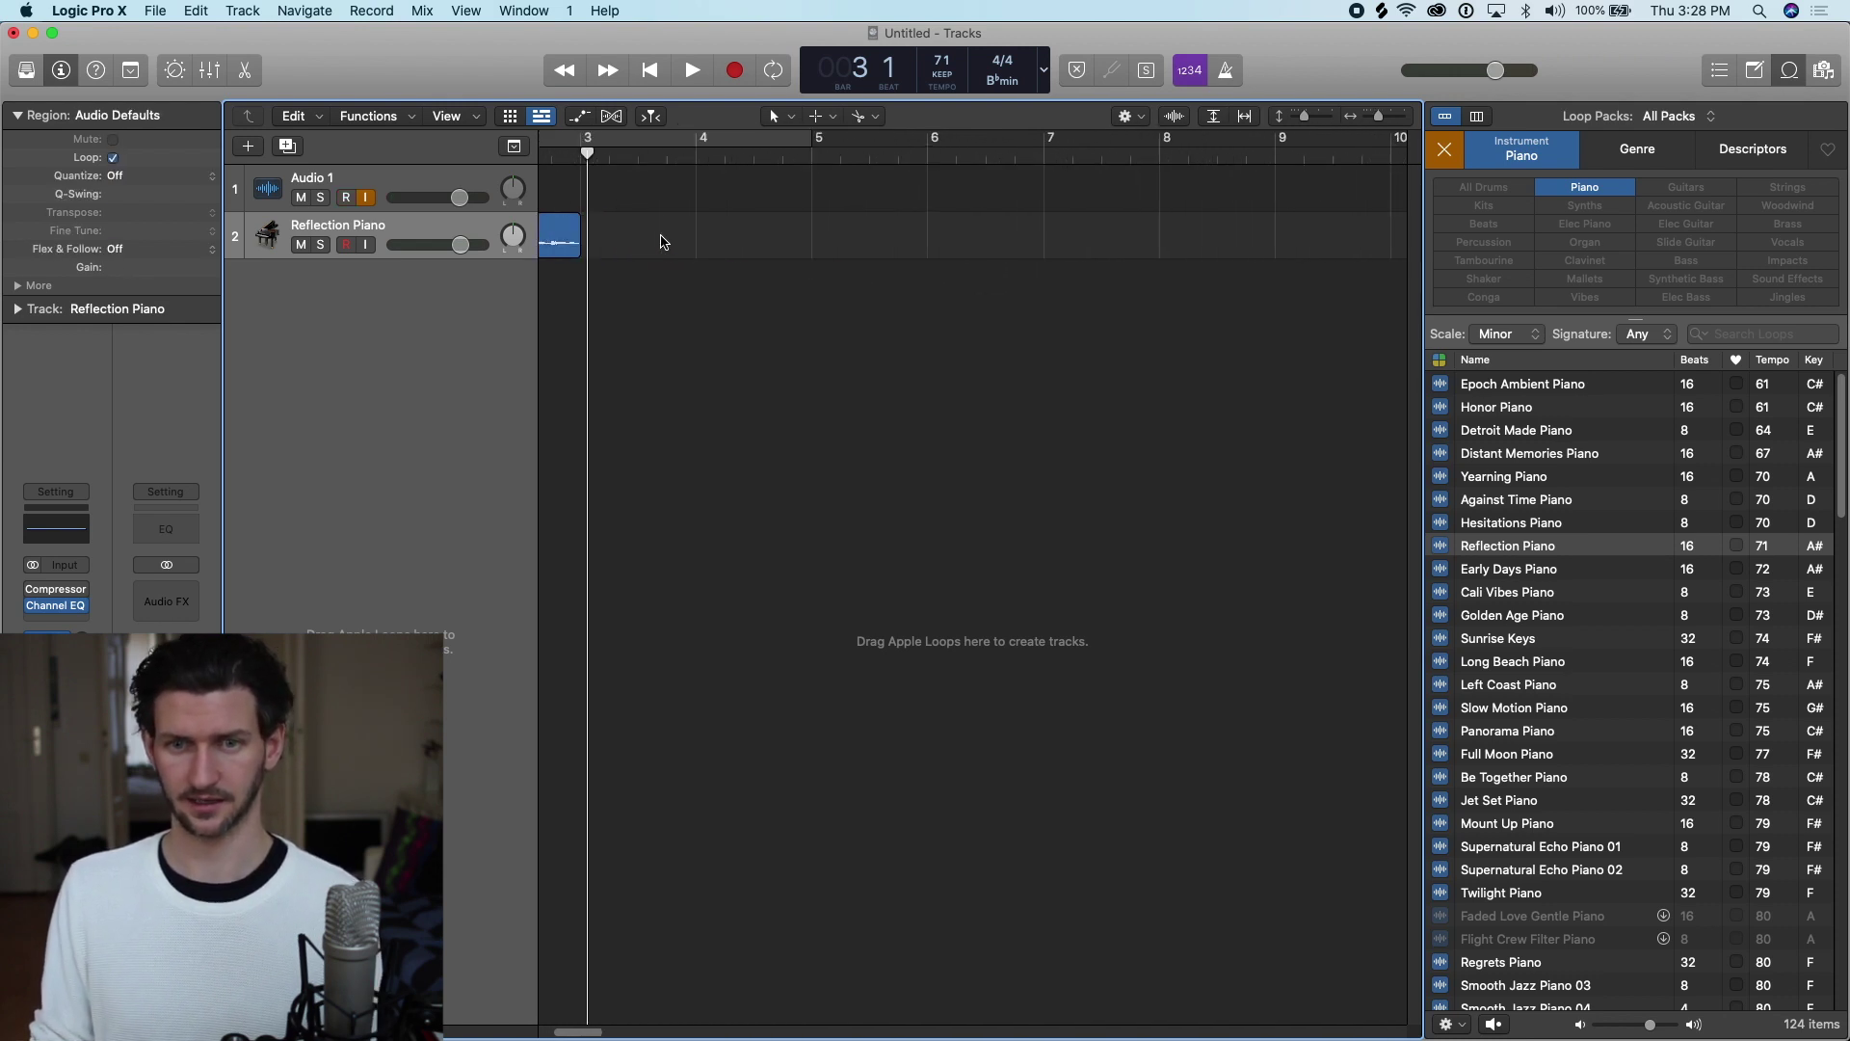
{"action": "key", "text": "super+Right"}
{"action": "key", "text": "super+Right"}
- Loop Reflection Piano.3 out to about bar 7
{"action": "left_click_drag", "start_coordinate": [779, 240], "coordinate": [1154, 241]}
{"action": "key", "text": "Return"}
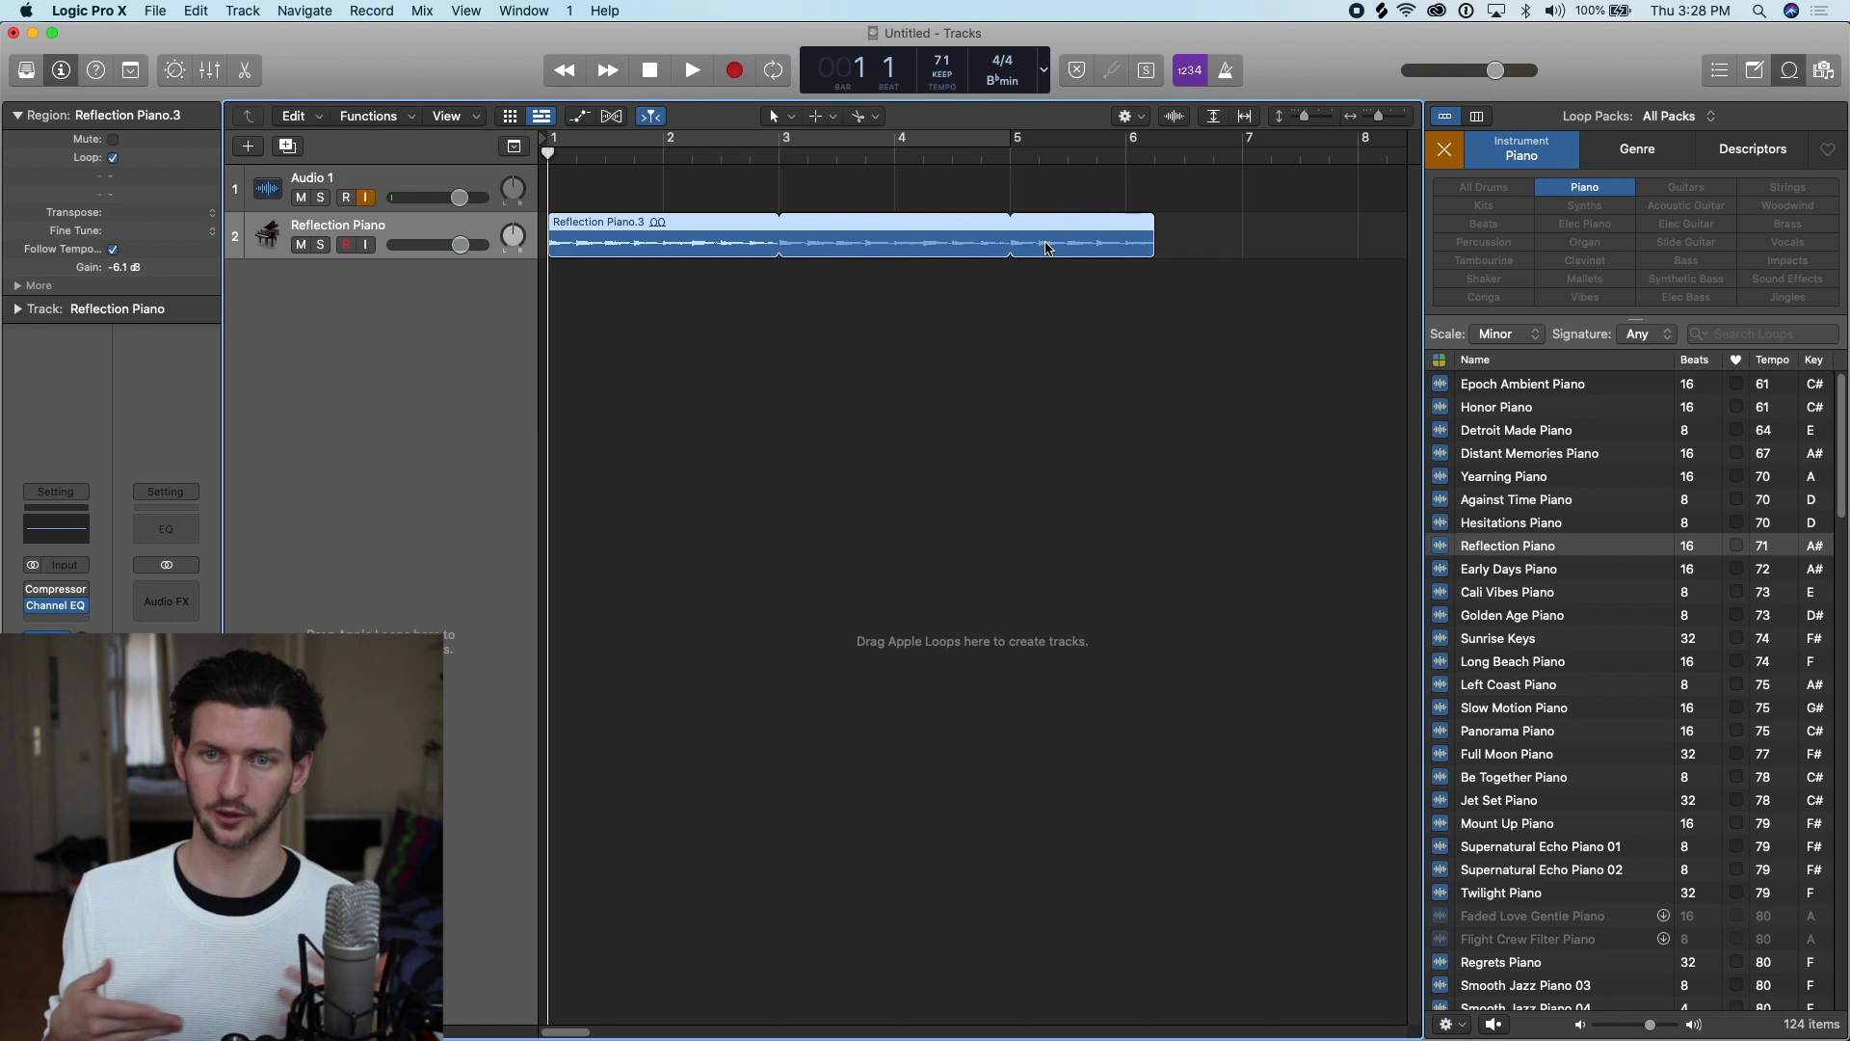
{"action": "left_click_drag", "start_coordinate": [1151, 249], "coordinate": [1240, 251]}
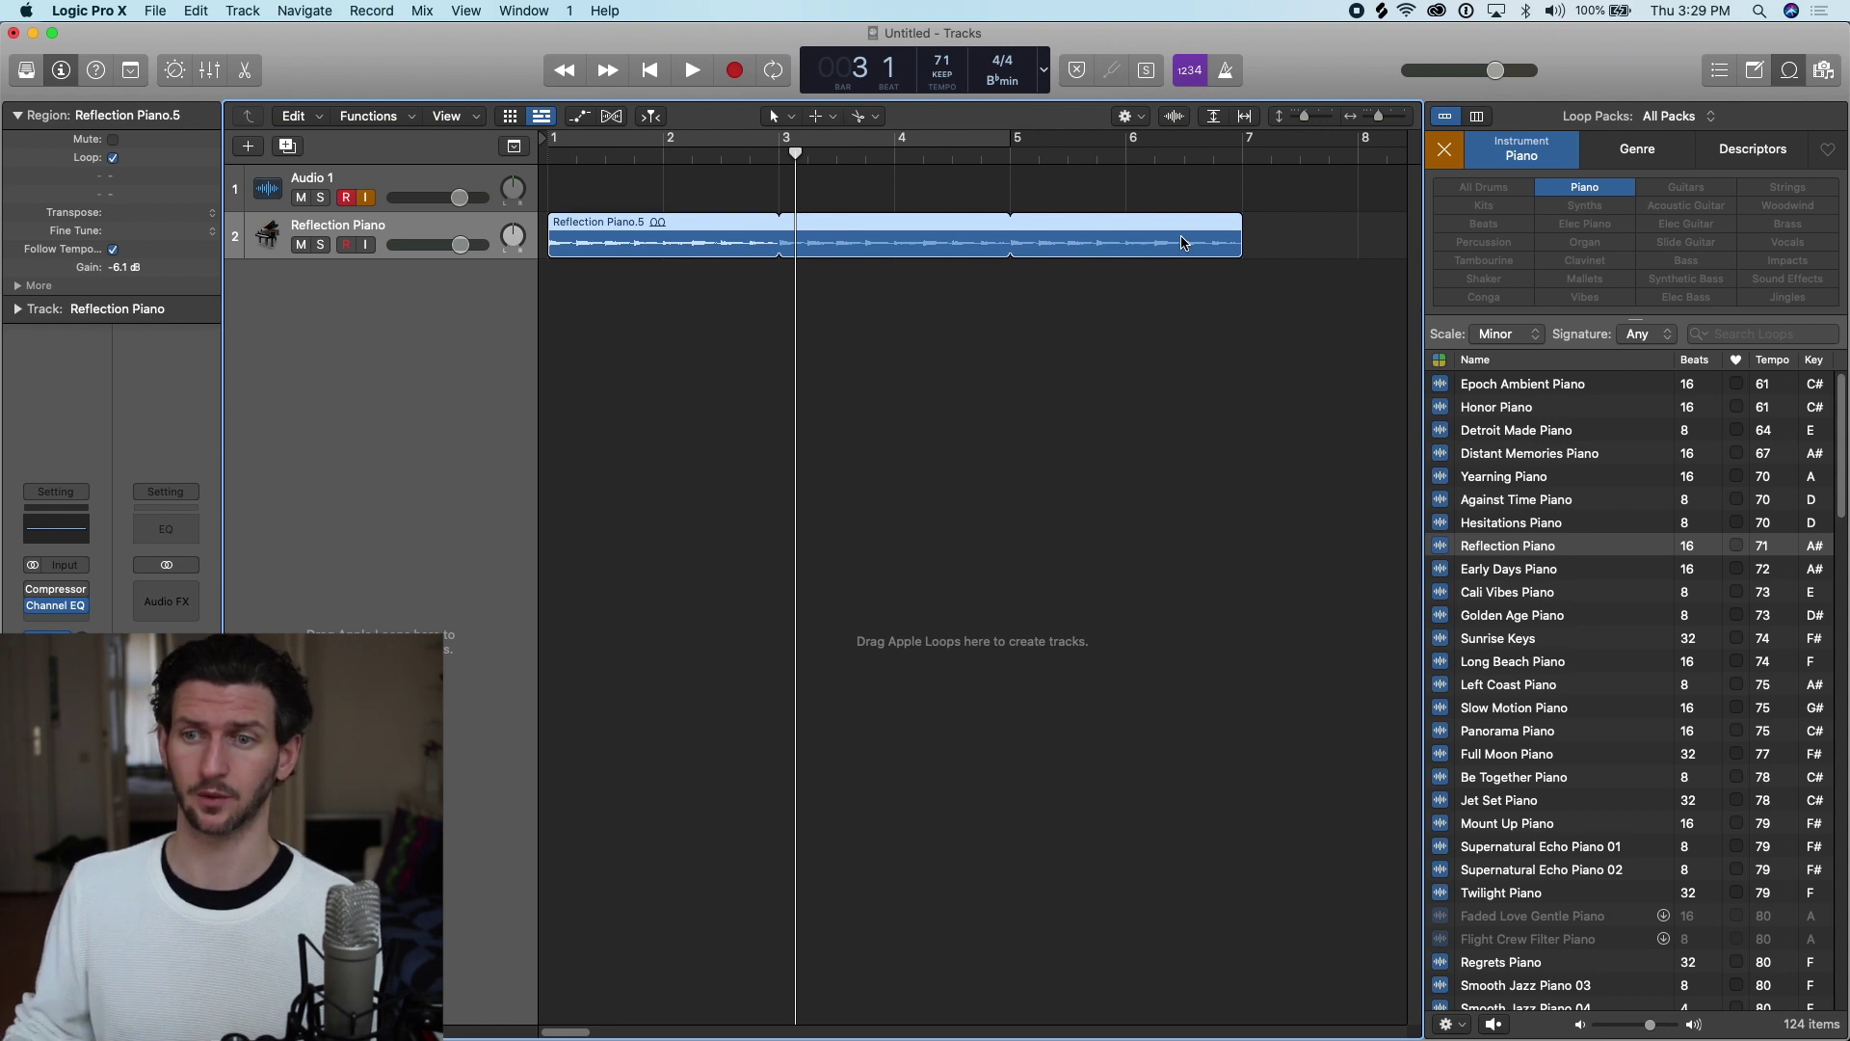
- Remove the repeats to leave a two-bar phrase and set the project tempo to 100
{"action": "left_click_drag", "start_coordinate": [1243, 229], "coordinate": [652, 255]}
{"action": "left_click", "coordinate": [935, 46]}
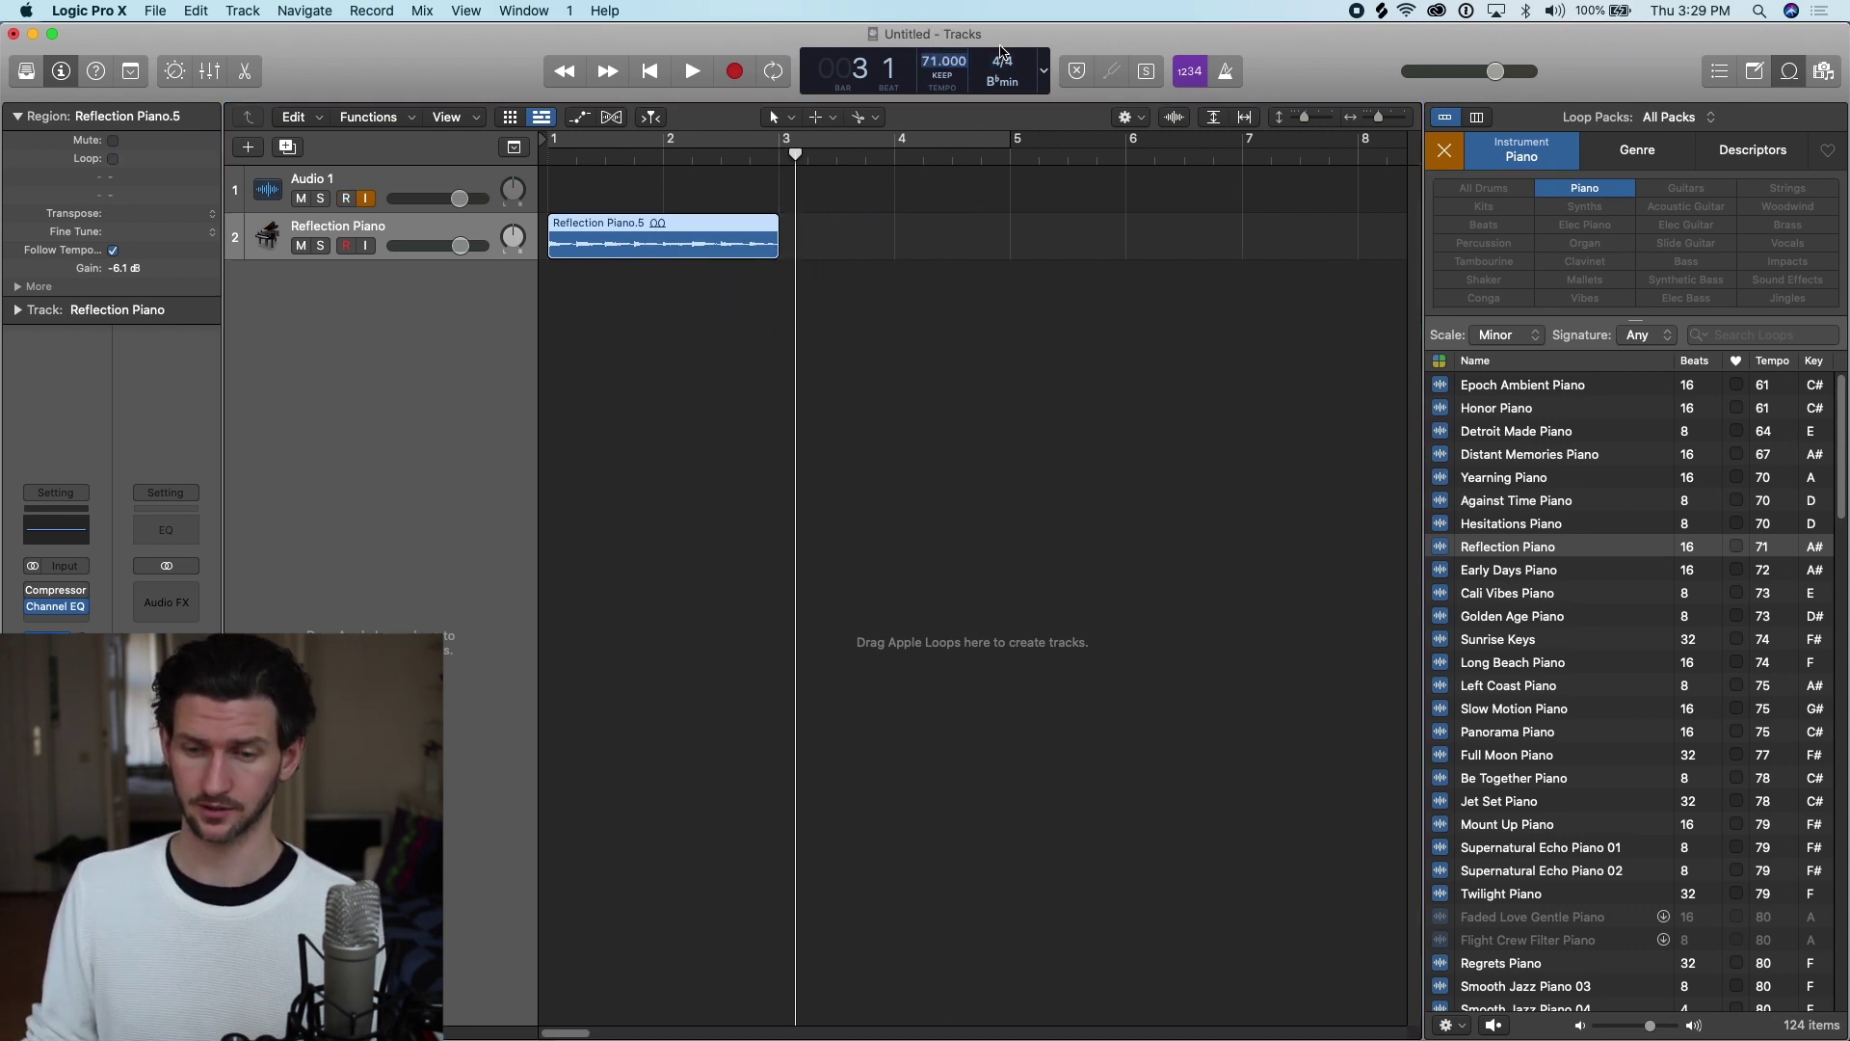
{"action": "type", "text": "100"}
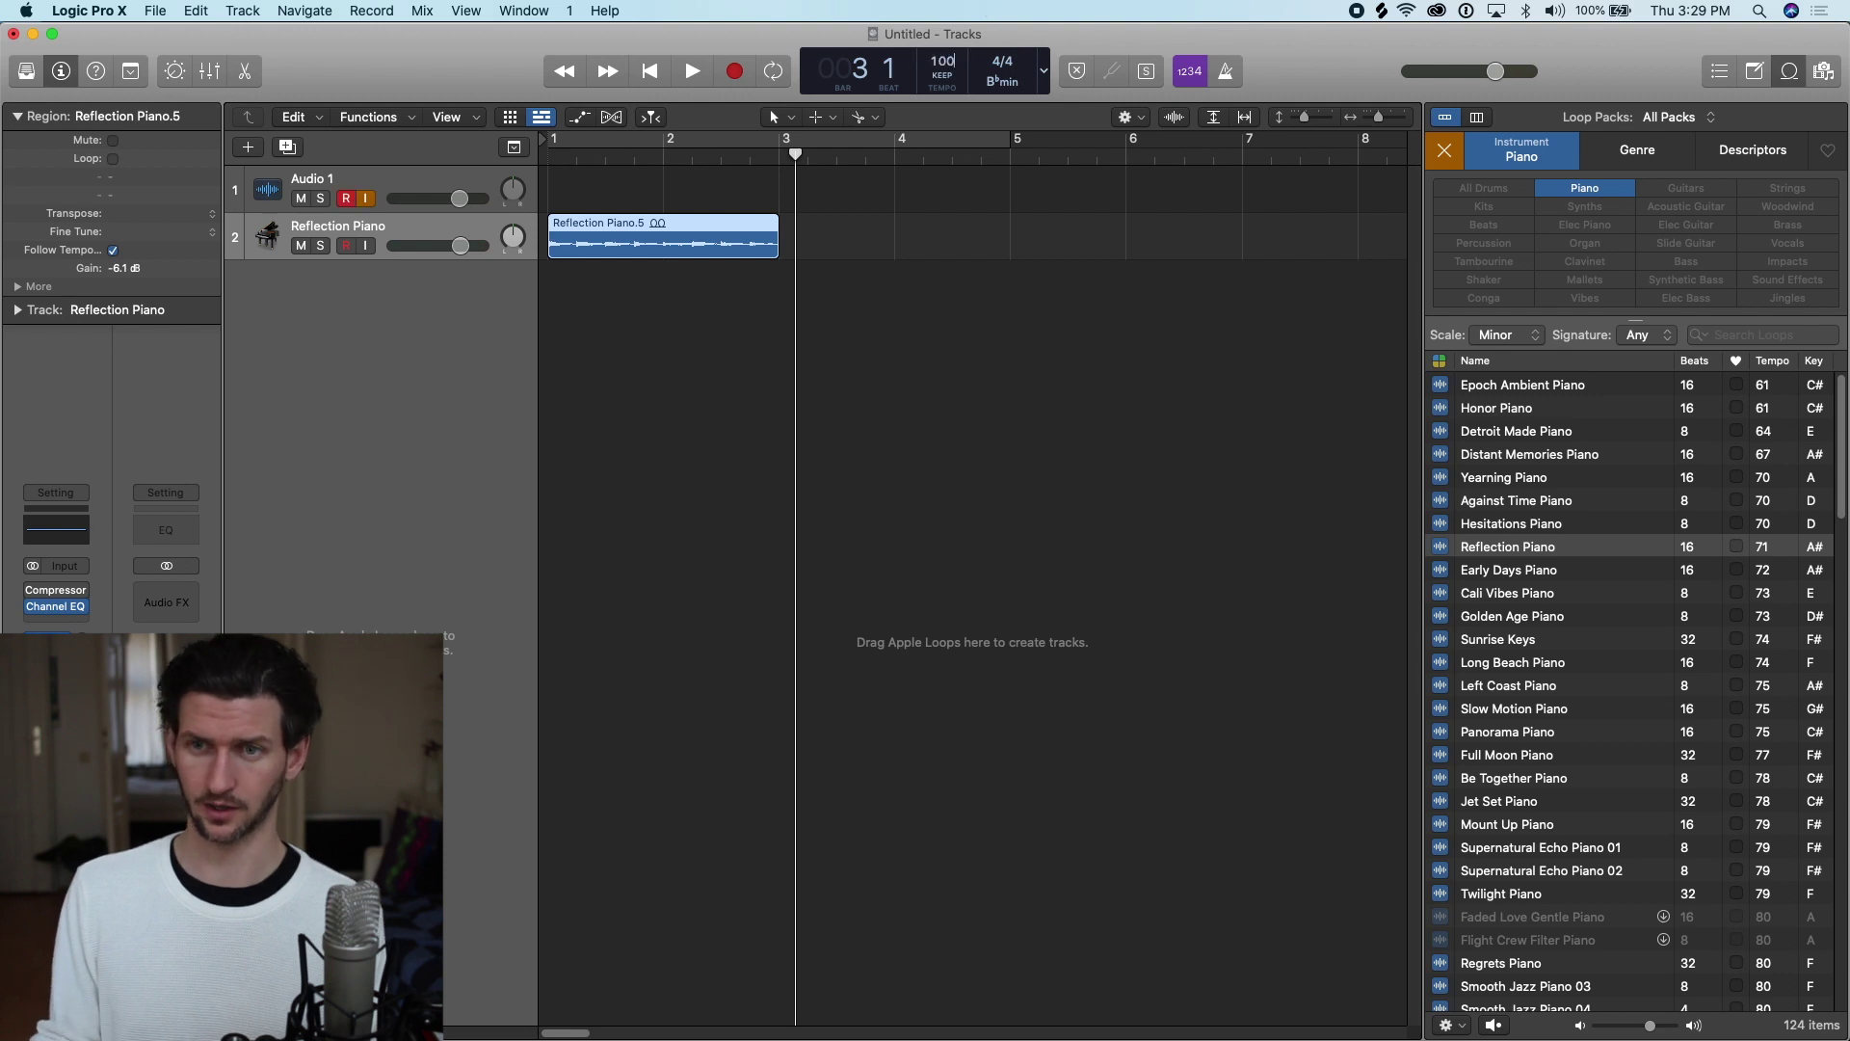
- Play the loop from bar 1 at the new tempo and stop at bar 3
{"action": "key", "text": "Return"}
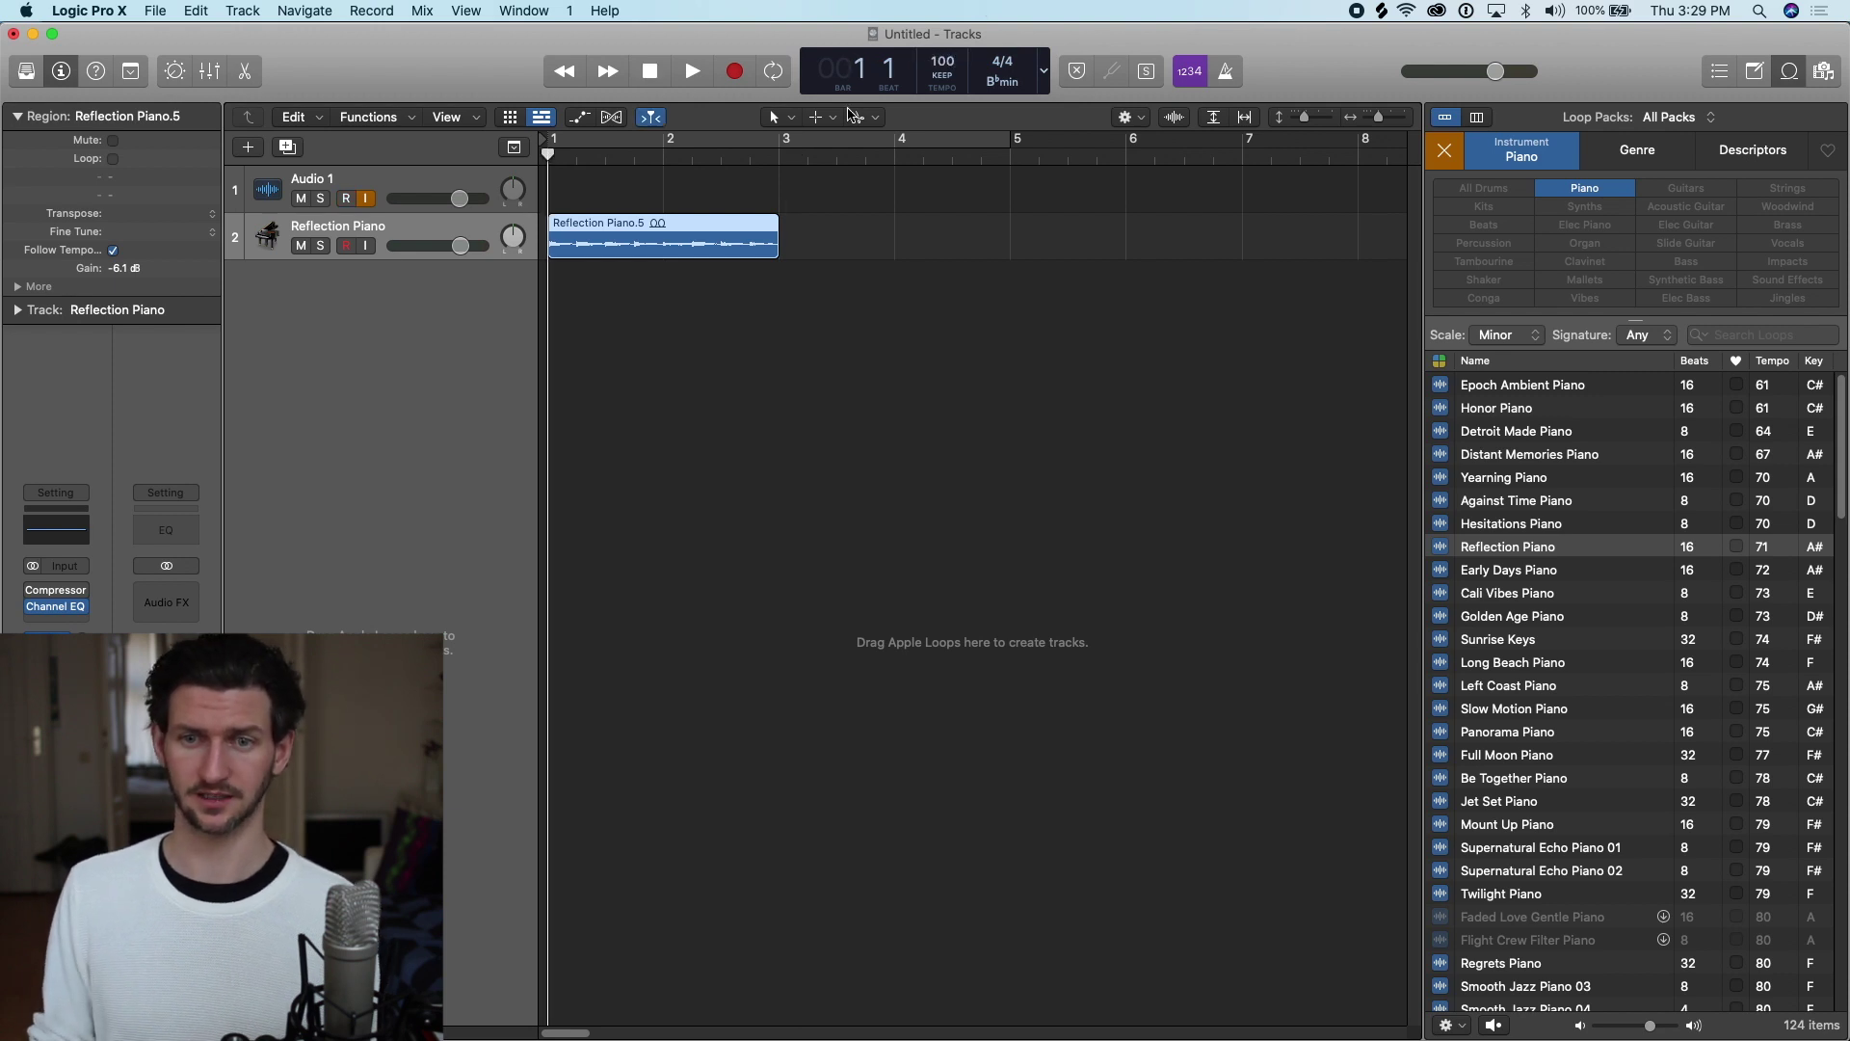
{"action": "key", "text": "space"}
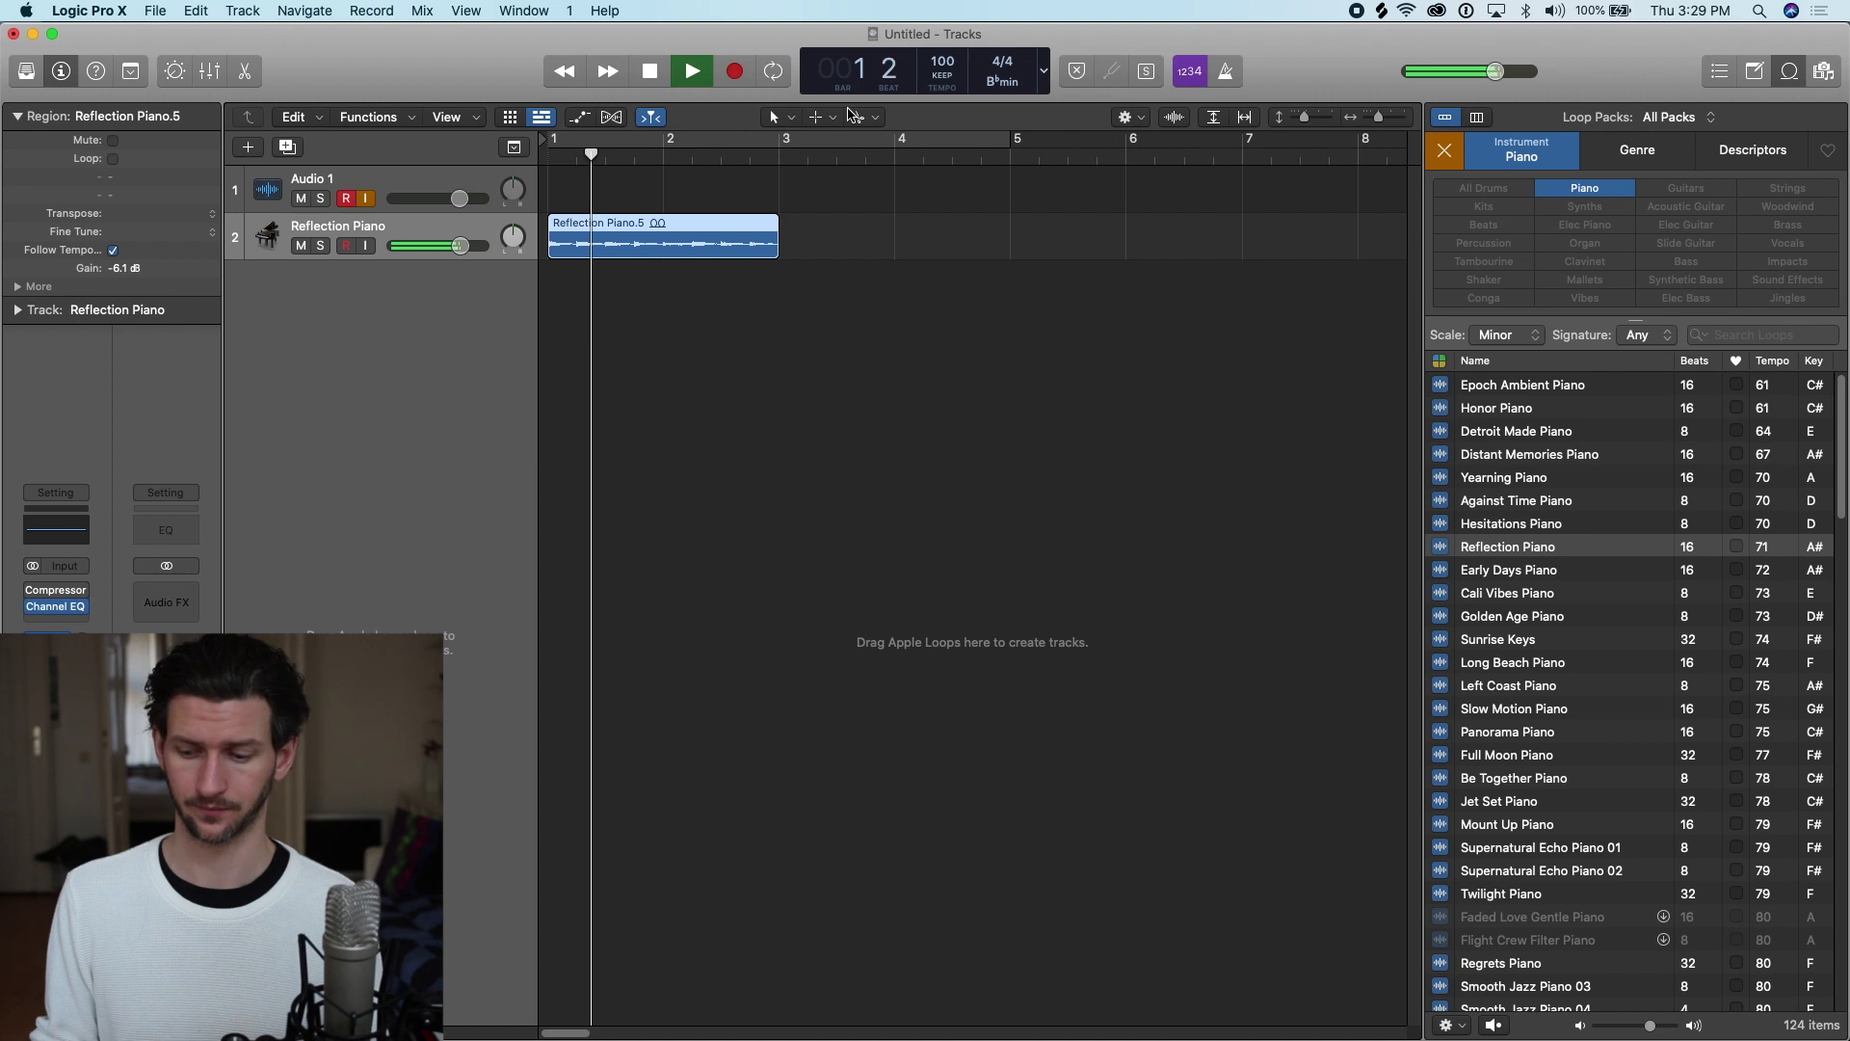
{"action": "key", "text": "XF86AudioRaiseVolume"}
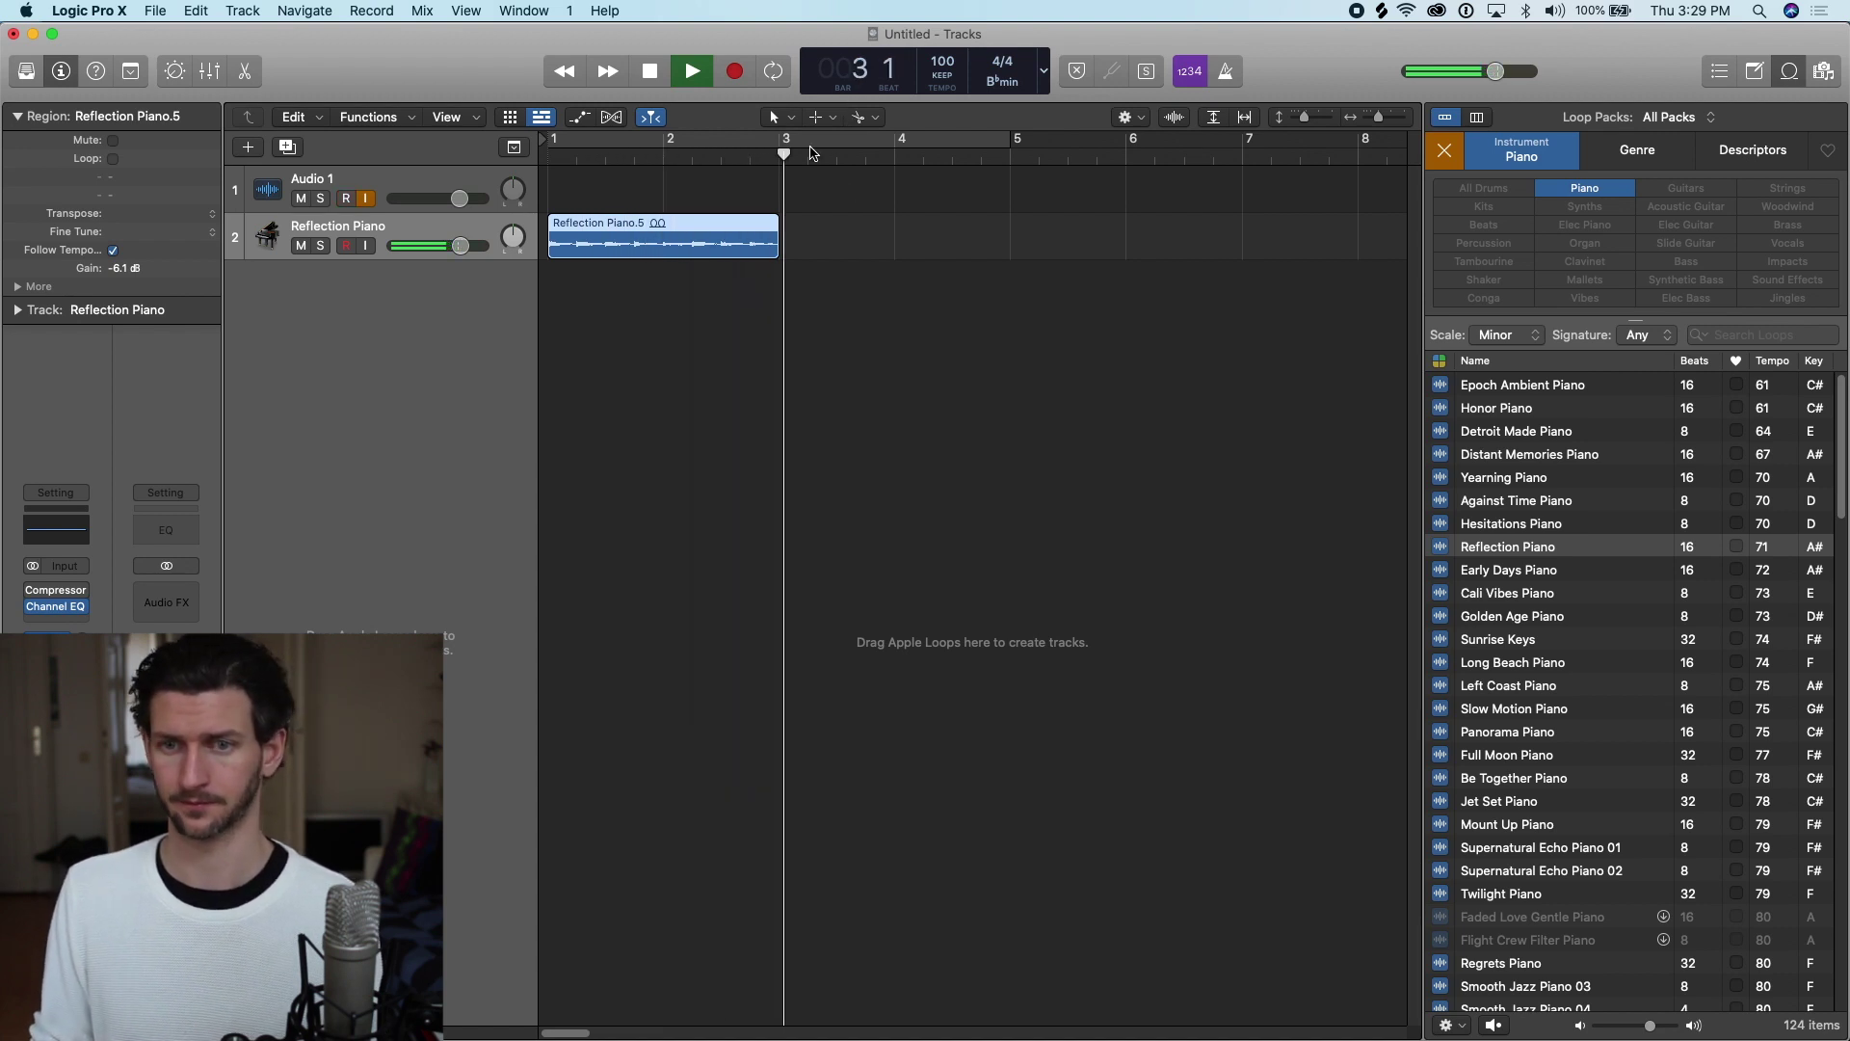
{"action": "key", "text": "space"}
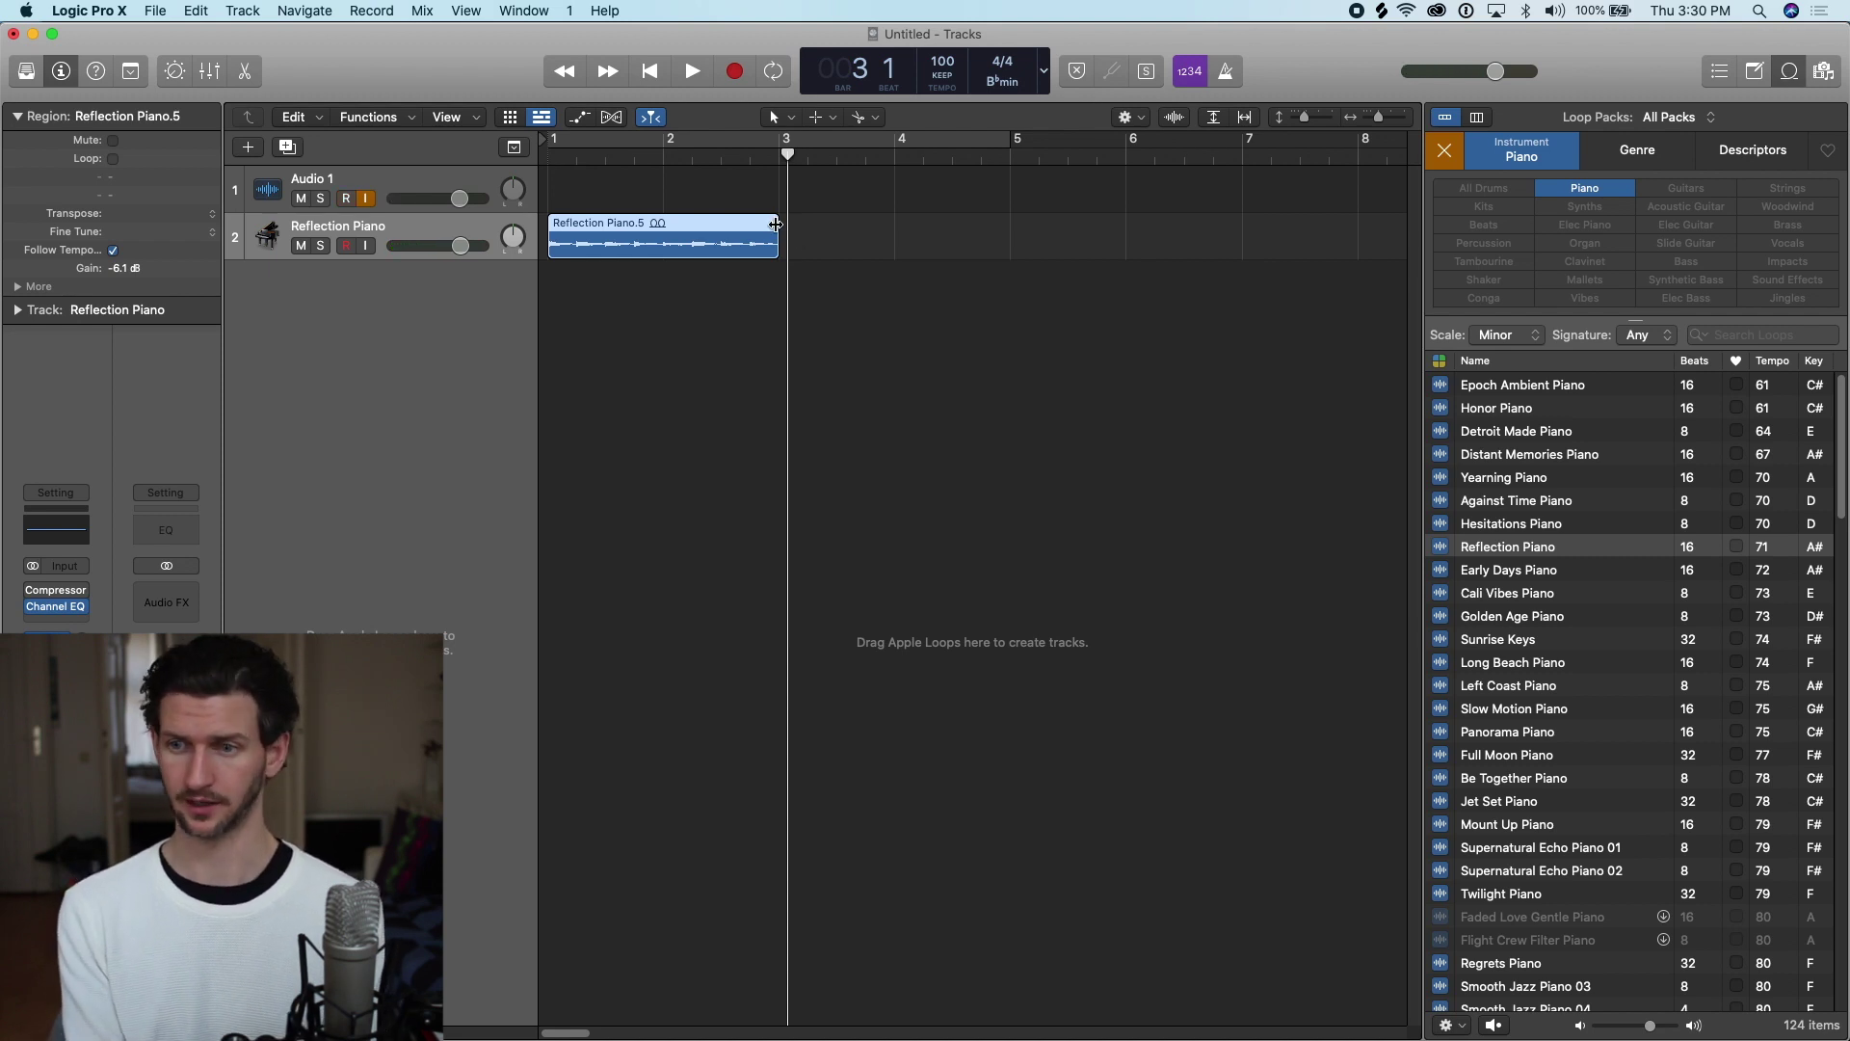
- Remove the Piano filter and try out the Instrument, Genre and Descriptor keyword choices
{"action": "left_click", "coordinate": [1574, 199]}
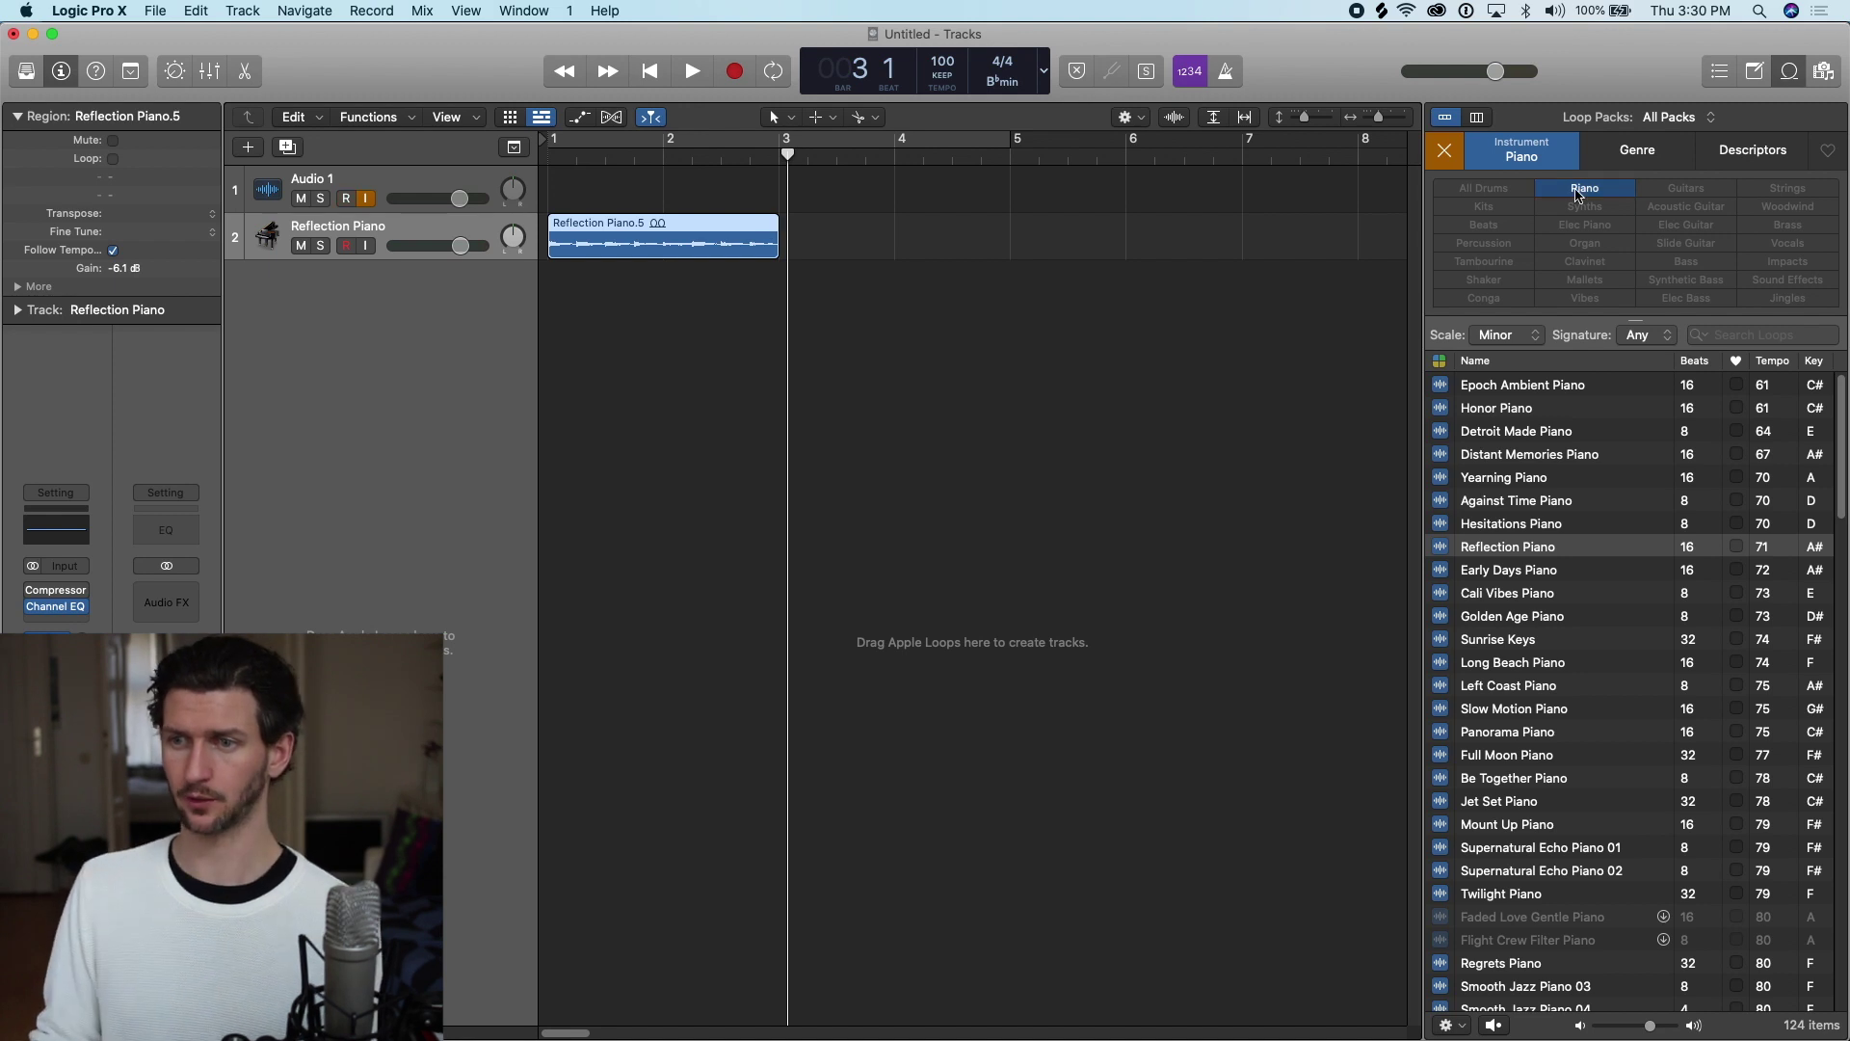
{"action": "left_click", "coordinate": [1534, 159]}
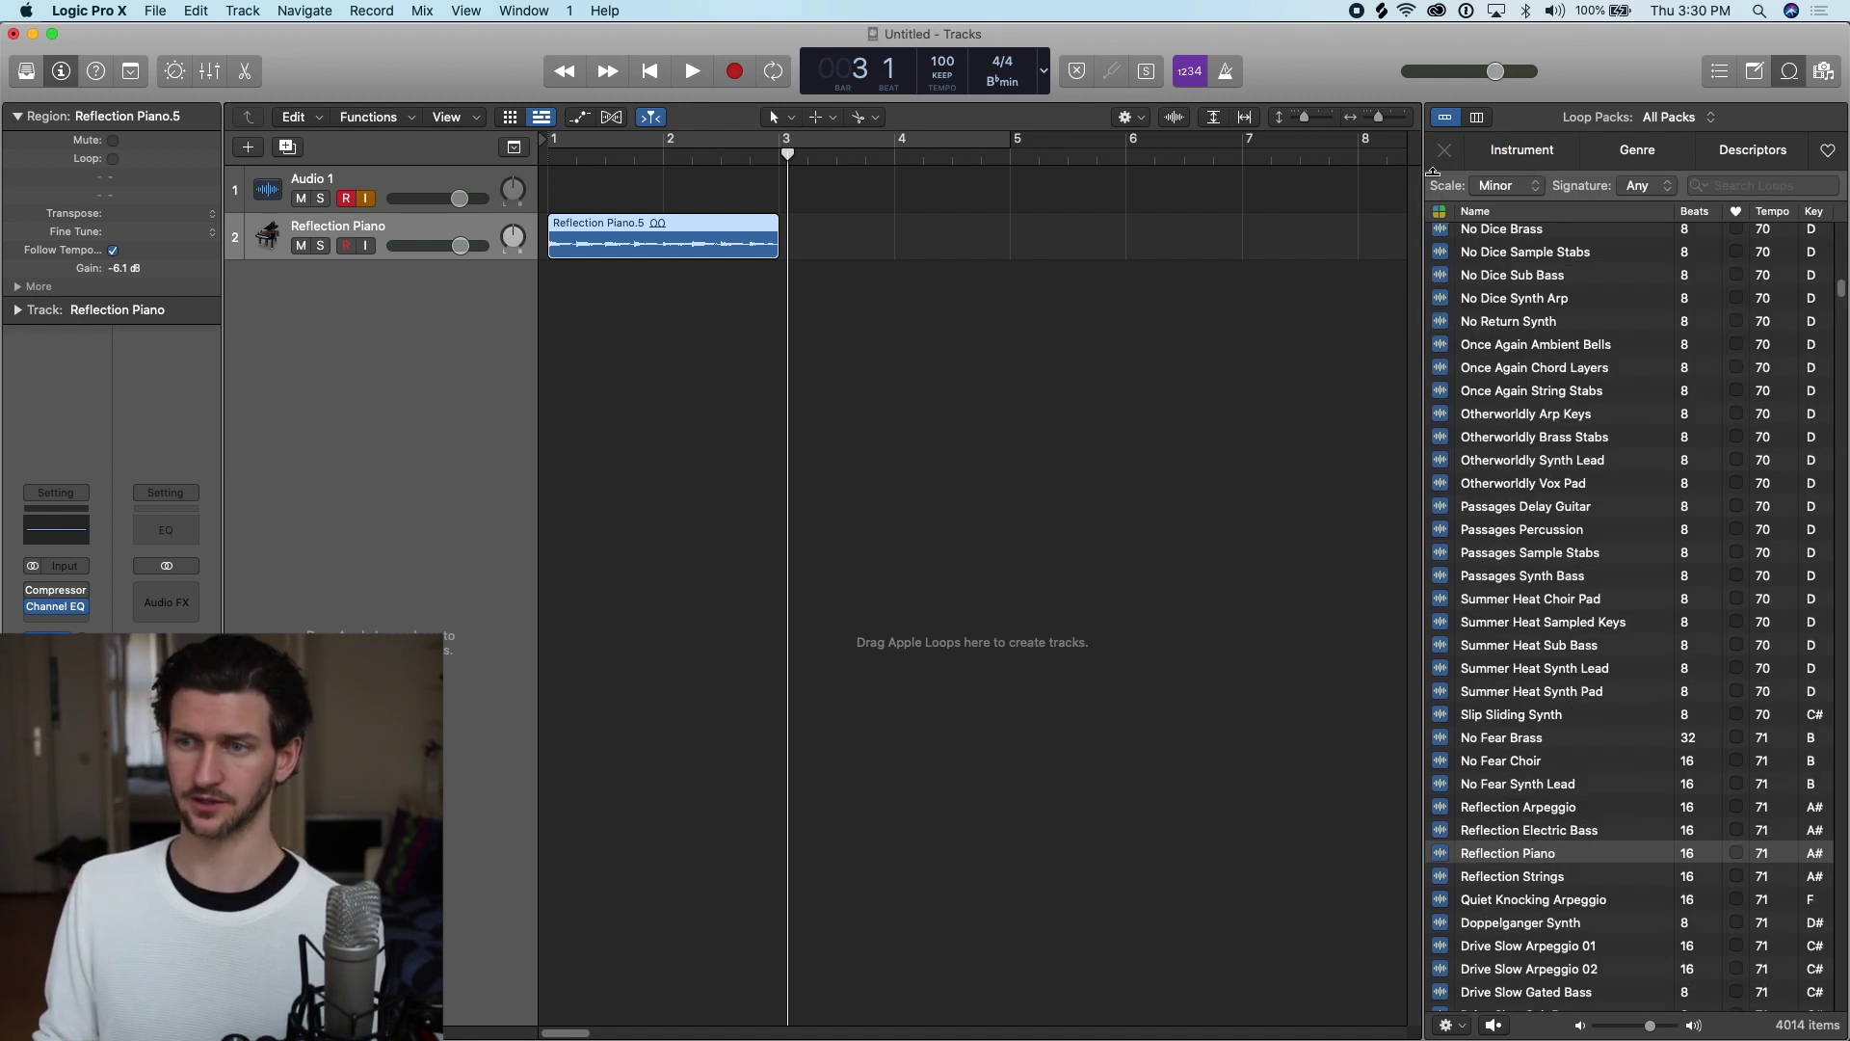
{"action": "left_click", "coordinate": [1545, 156]}
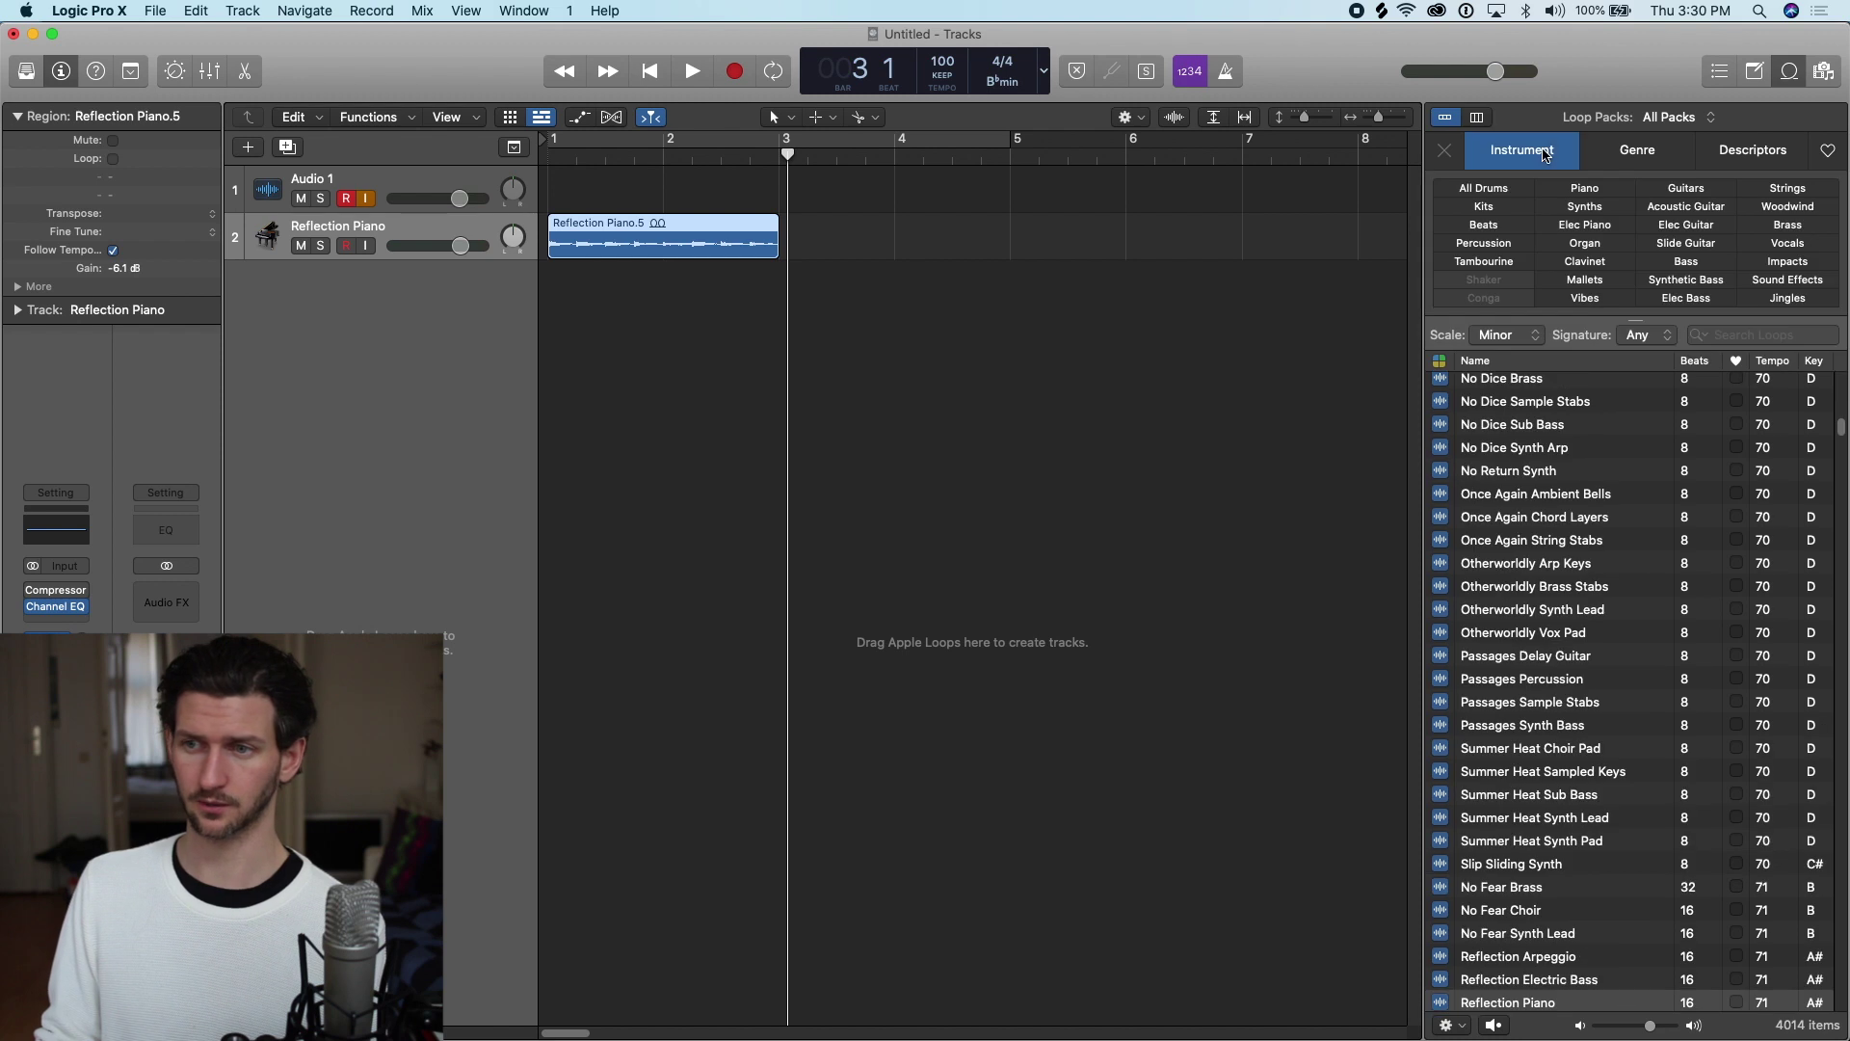
{"action": "left_click", "coordinate": [1634, 157]}
{"action": "left_click", "coordinate": [1746, 154]}
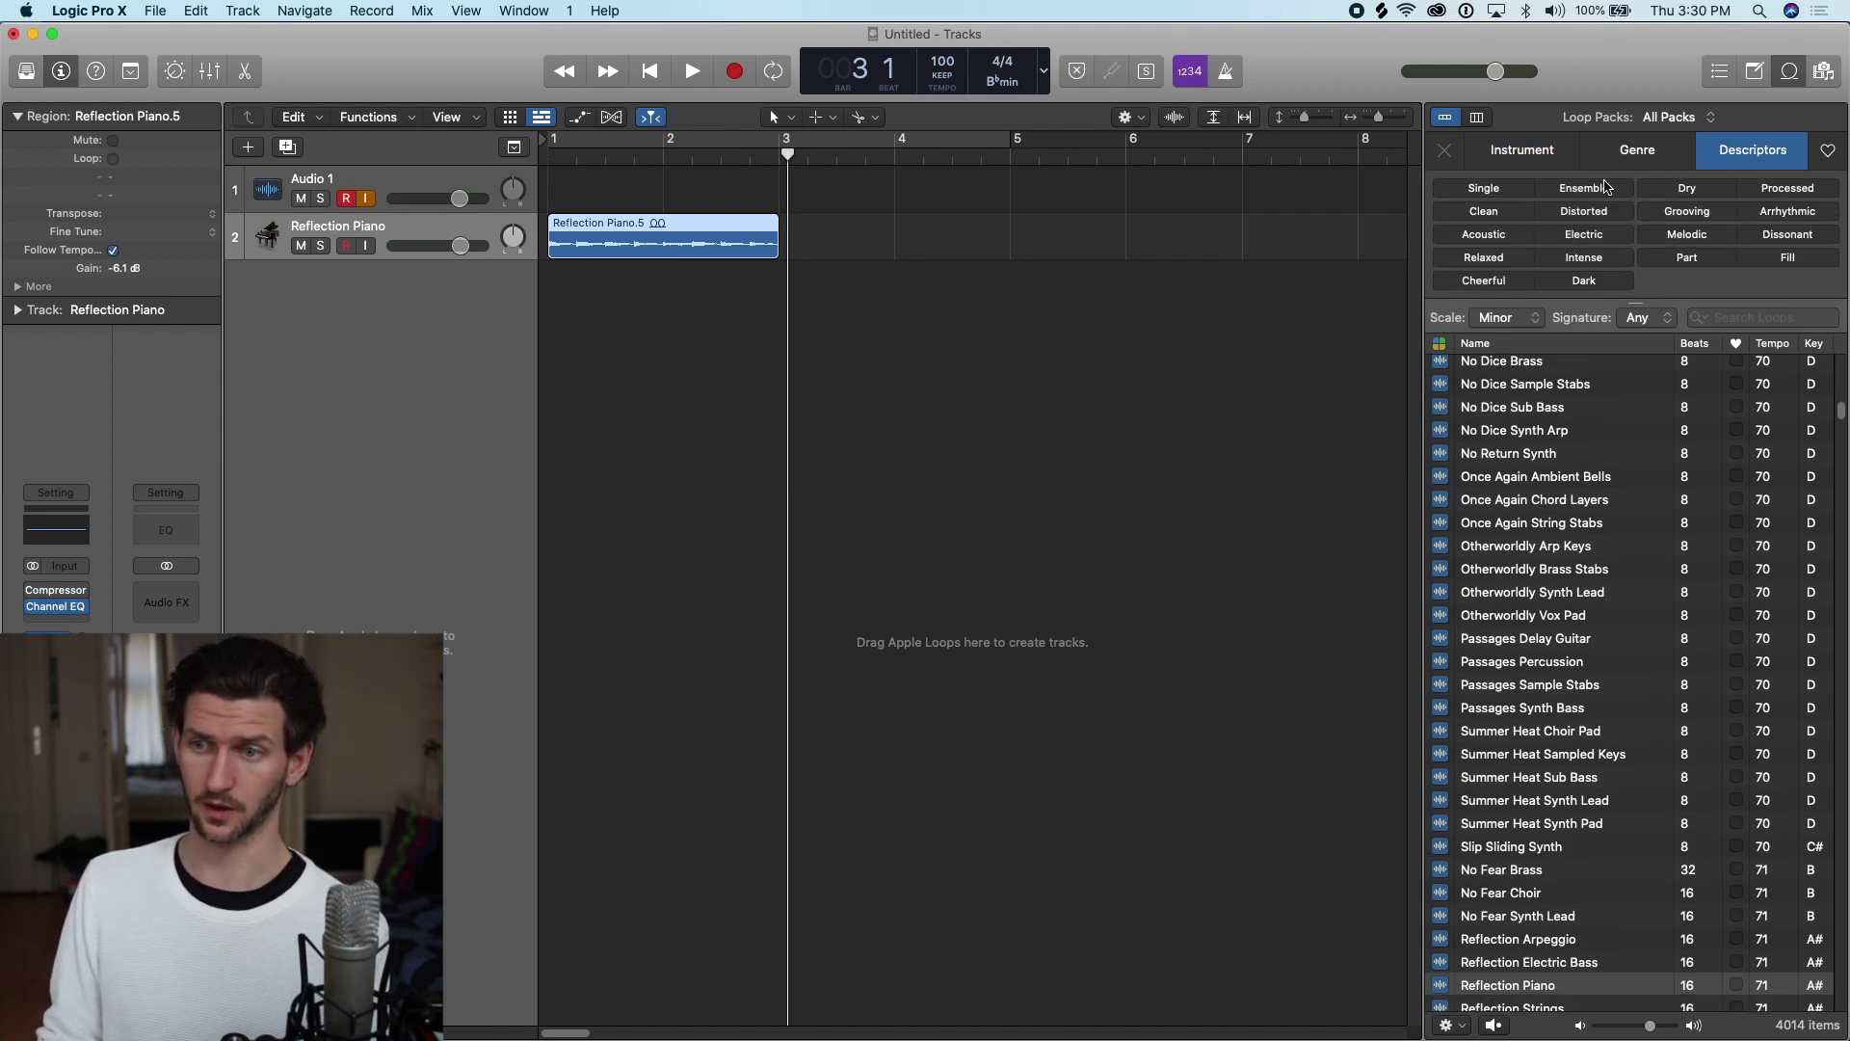
{"action": "left_click", "coordinate": [1583, 211]}
{"action": "left_click", "coordinate": [1588, 216]}
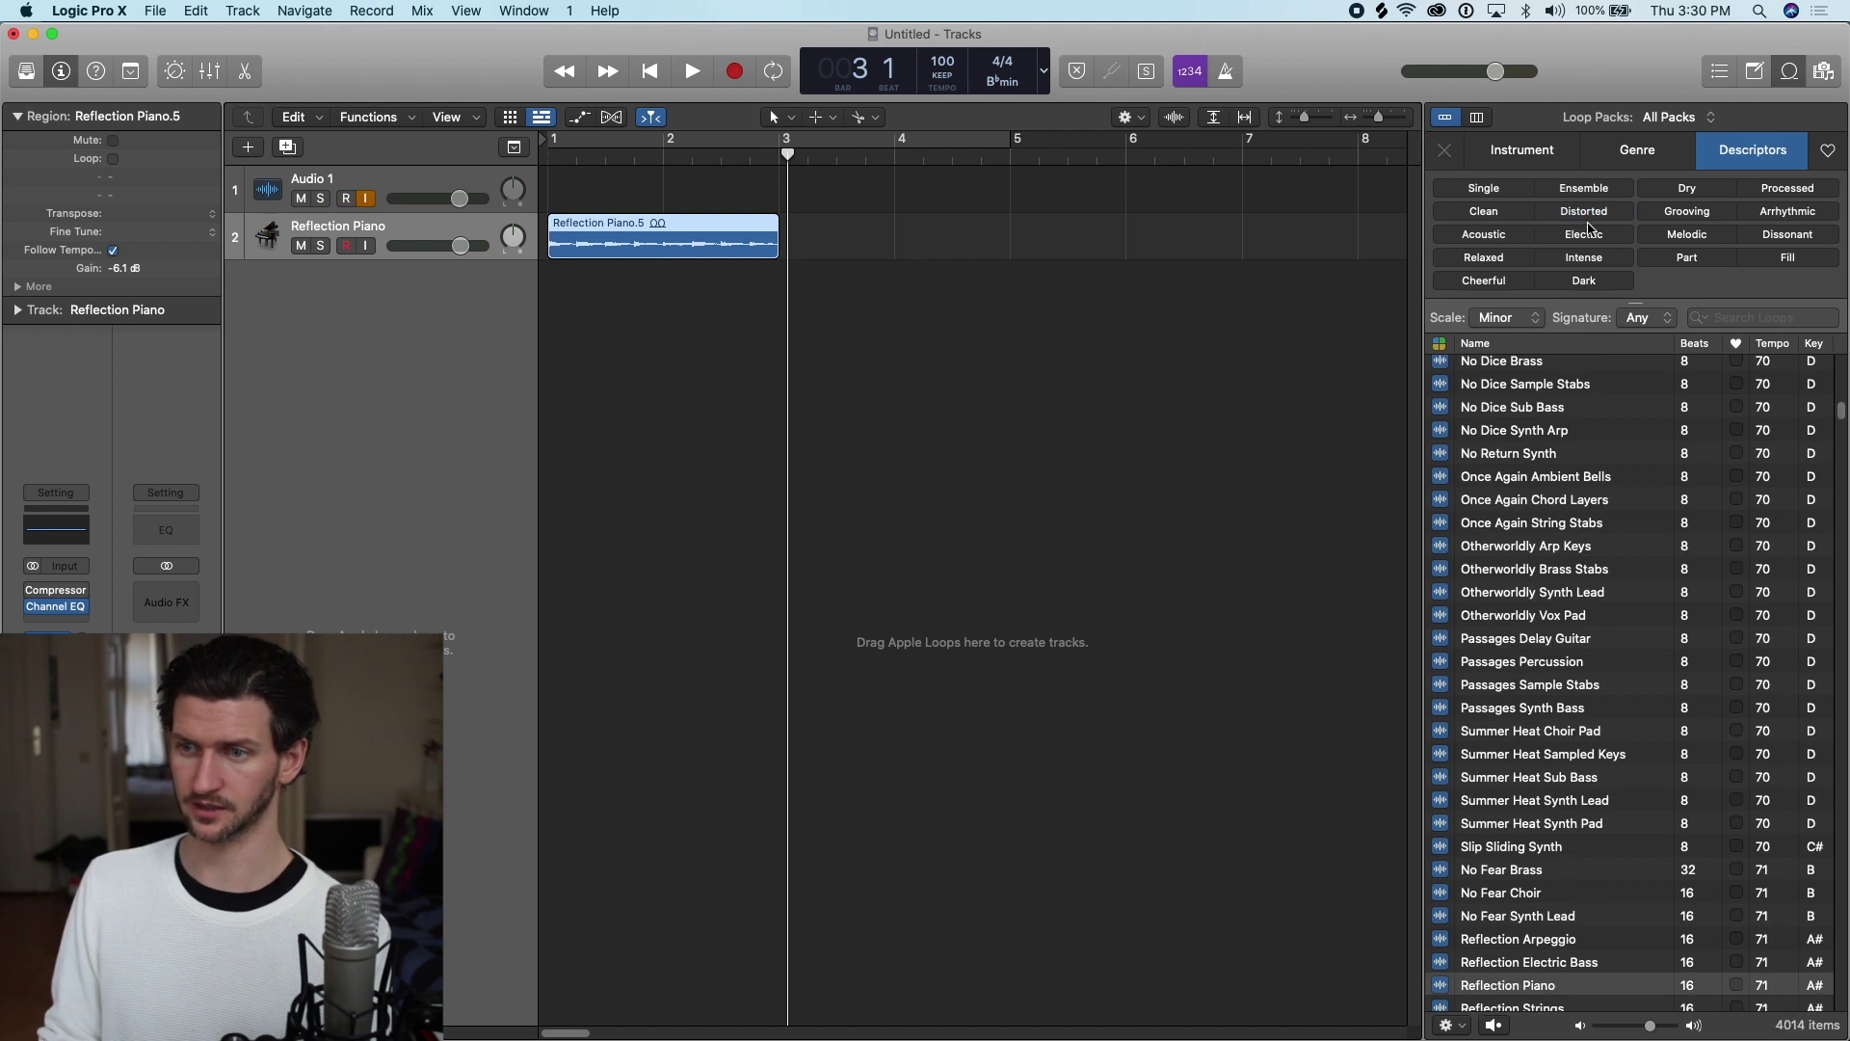
{"action": "left_click", "coordinate": [1582, 281]}
{"action": "left_click", "coordinate": [1582, 281]}
{"action": "left_click", "coordinate": [1578, 156]}
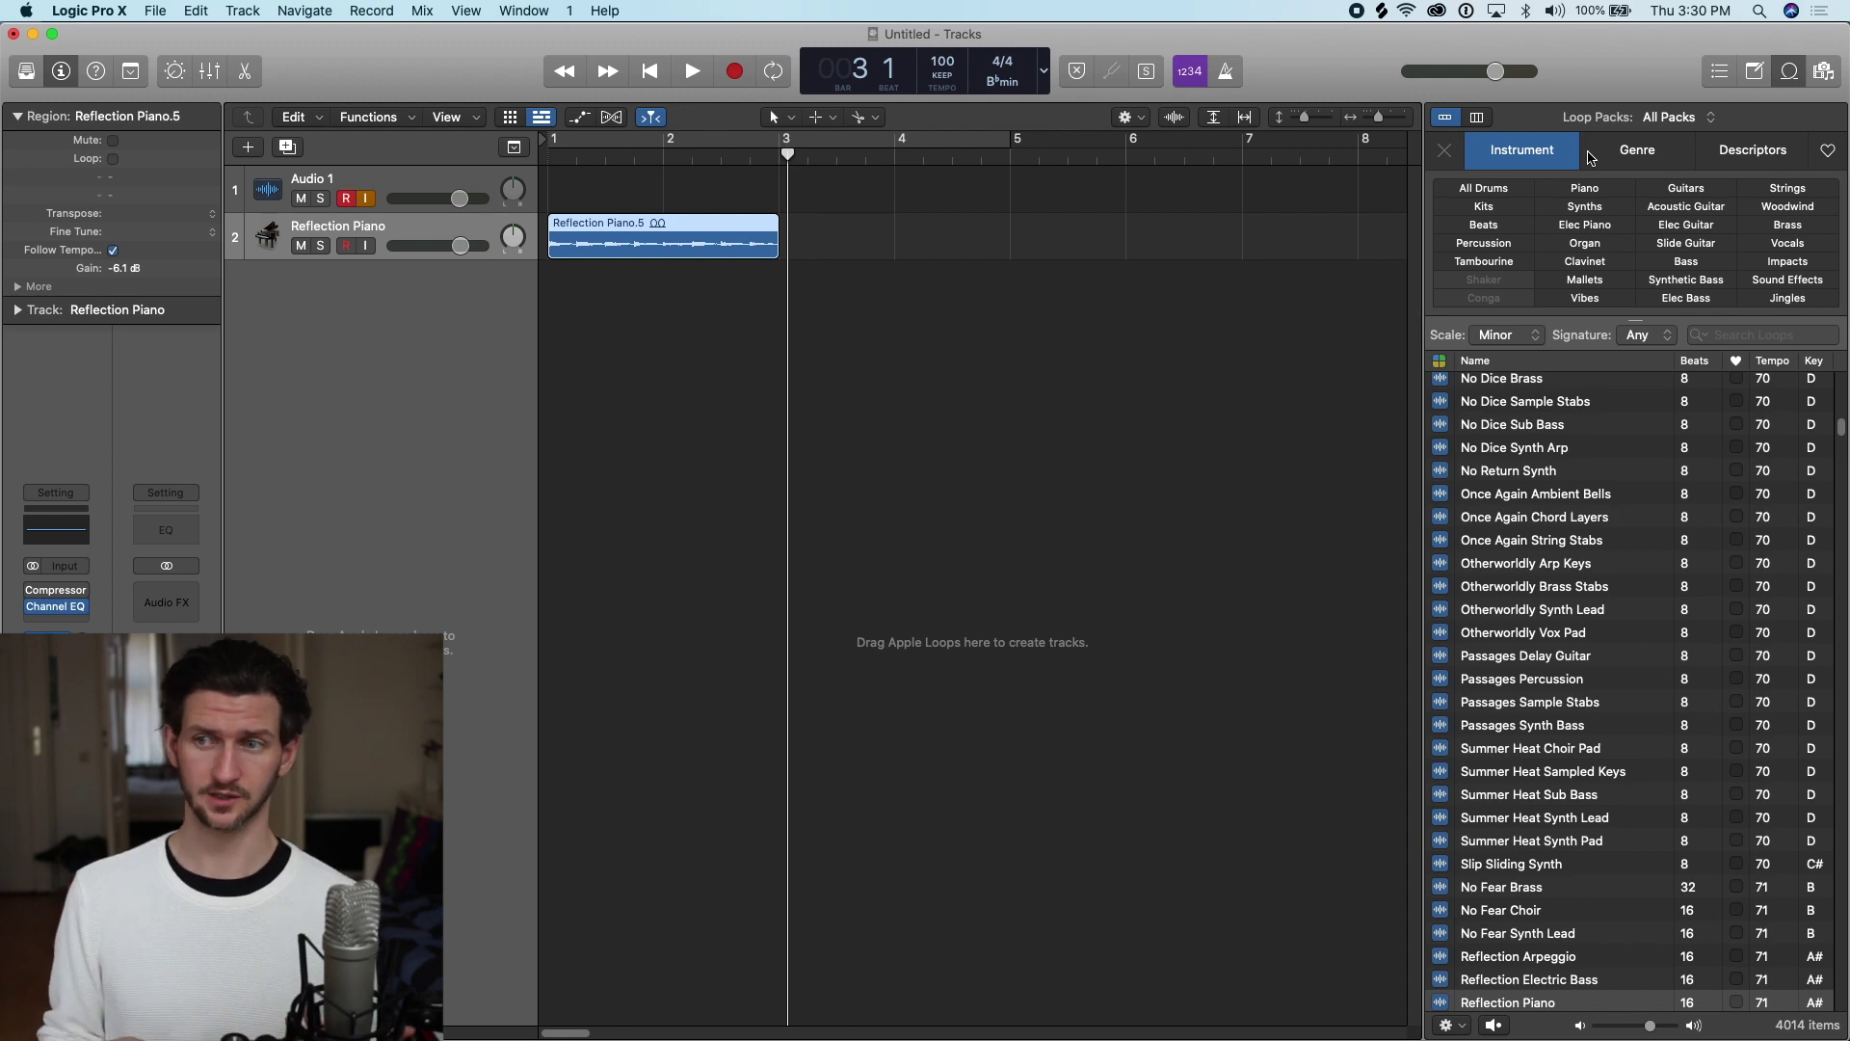
{"action": "left_click", "coordinate": [1625, 153]}
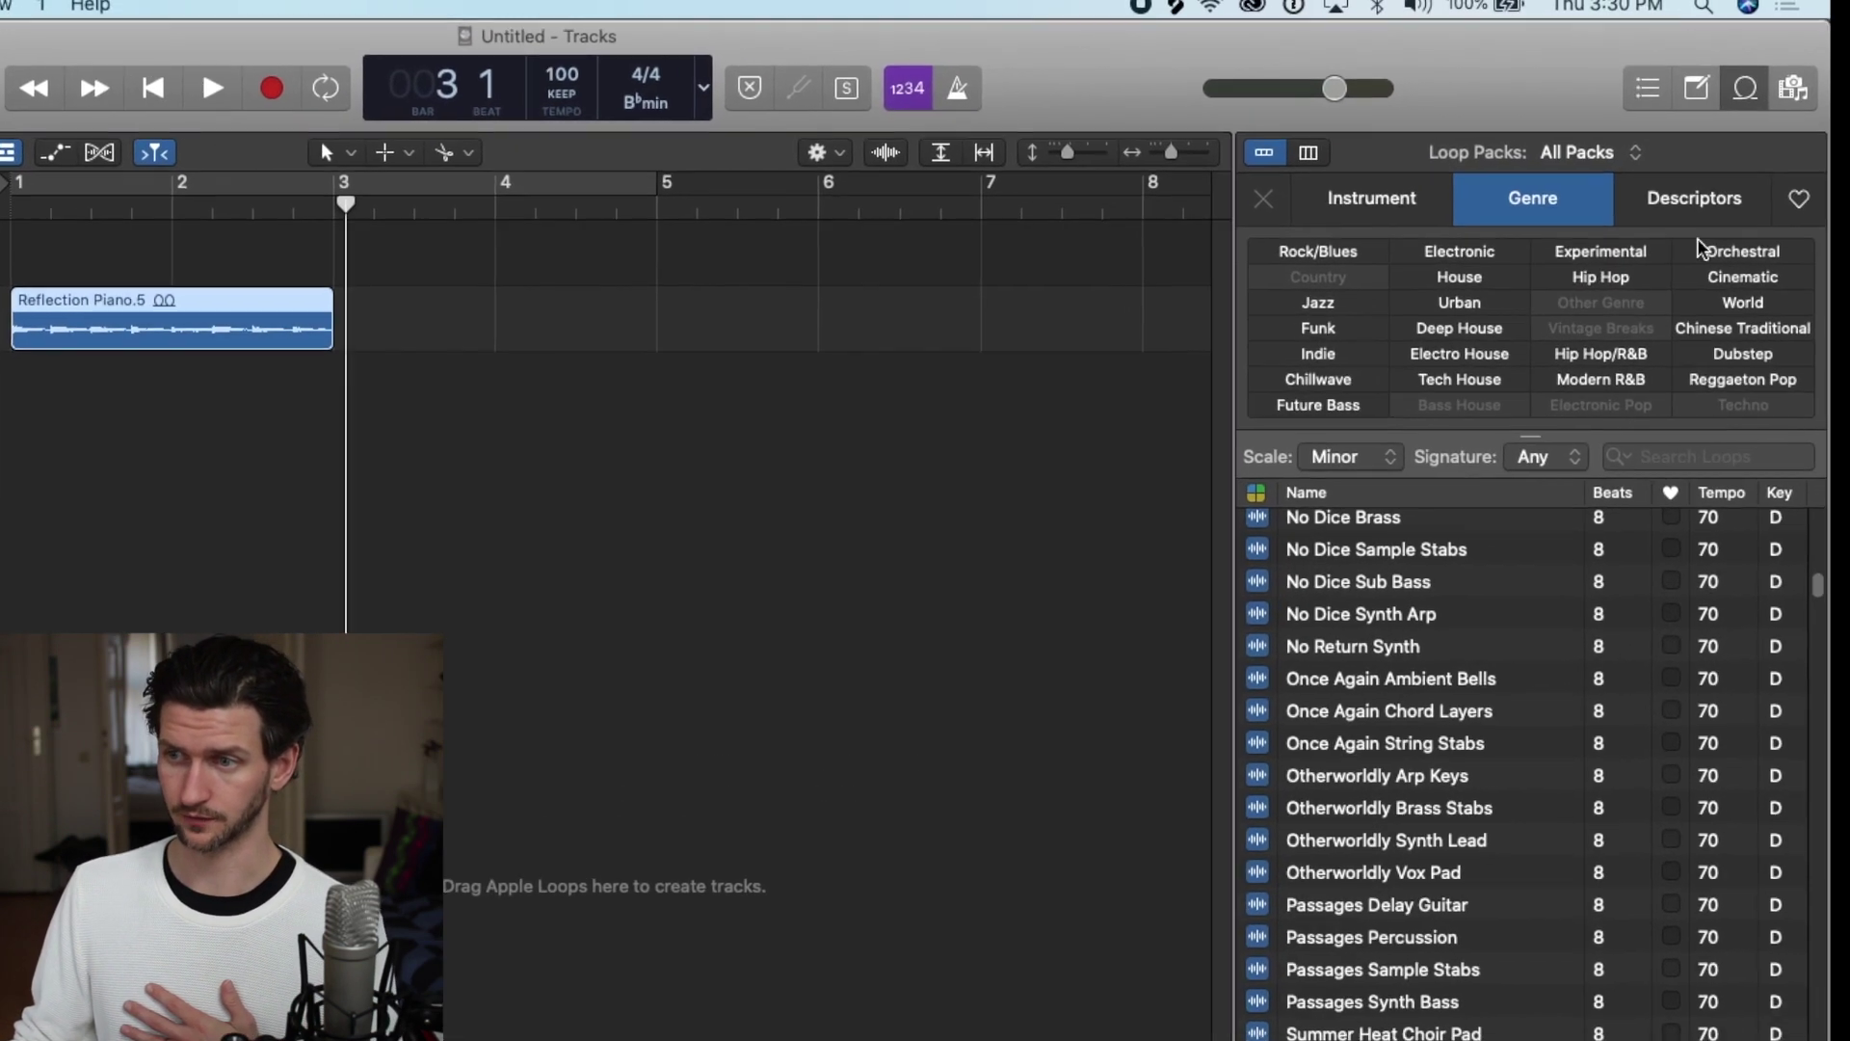
{"action": "left_click", "coordinate": [1725, 177]}
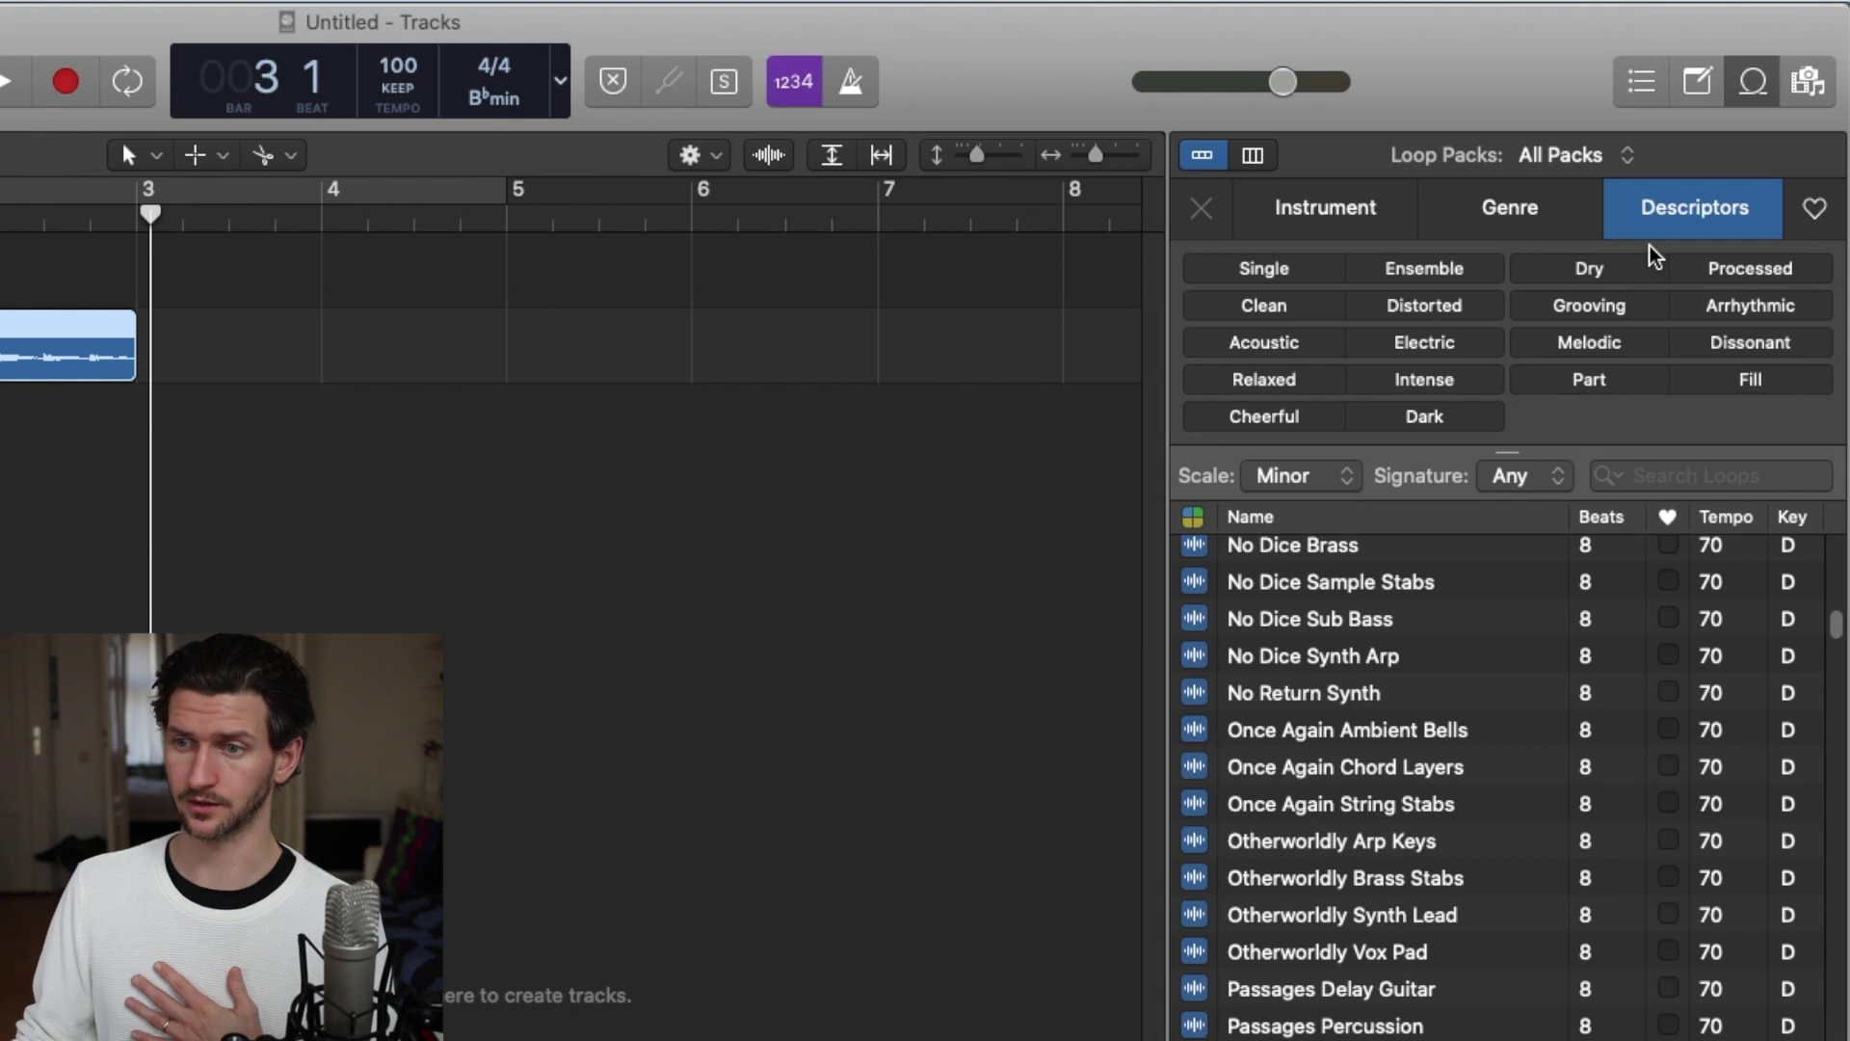
- Filter the loops to Synths, Dark and House
{"action": "left_click", "coordinate": [1384, 229]}
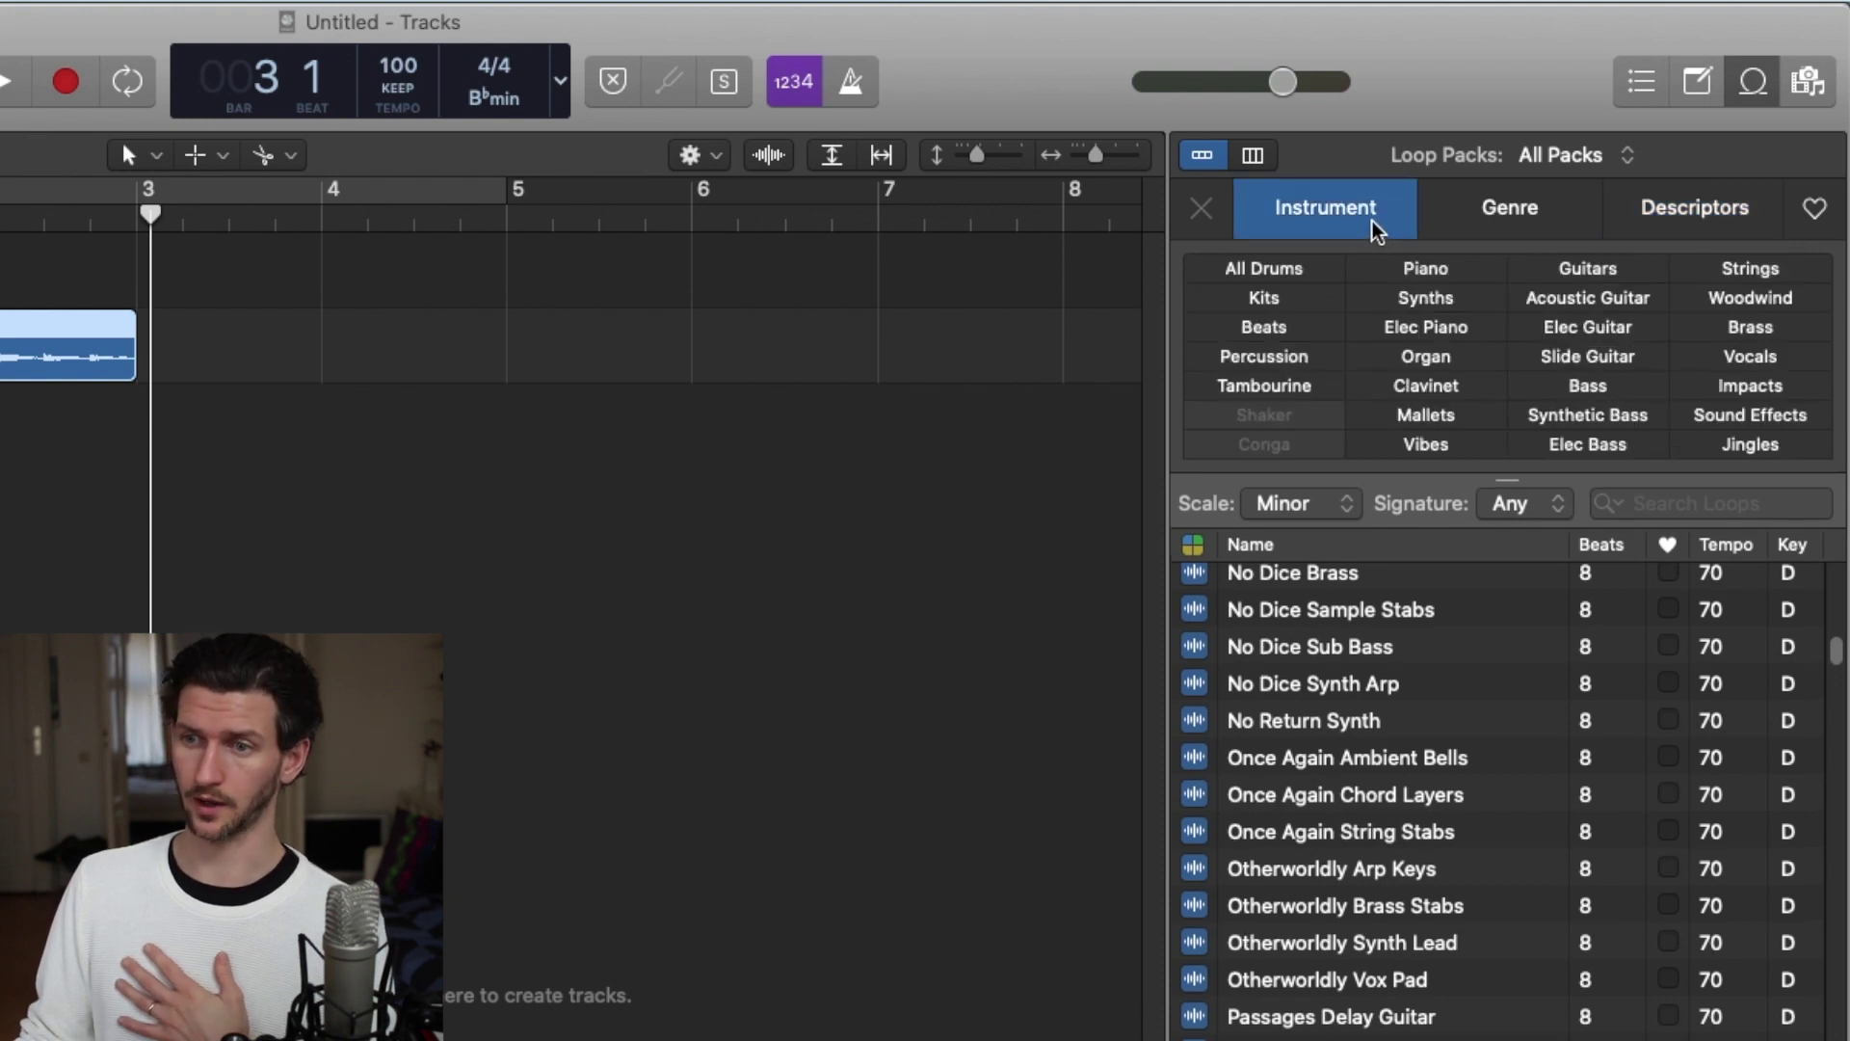
{"action": "left_click", "coordinate": [1425, 298]}
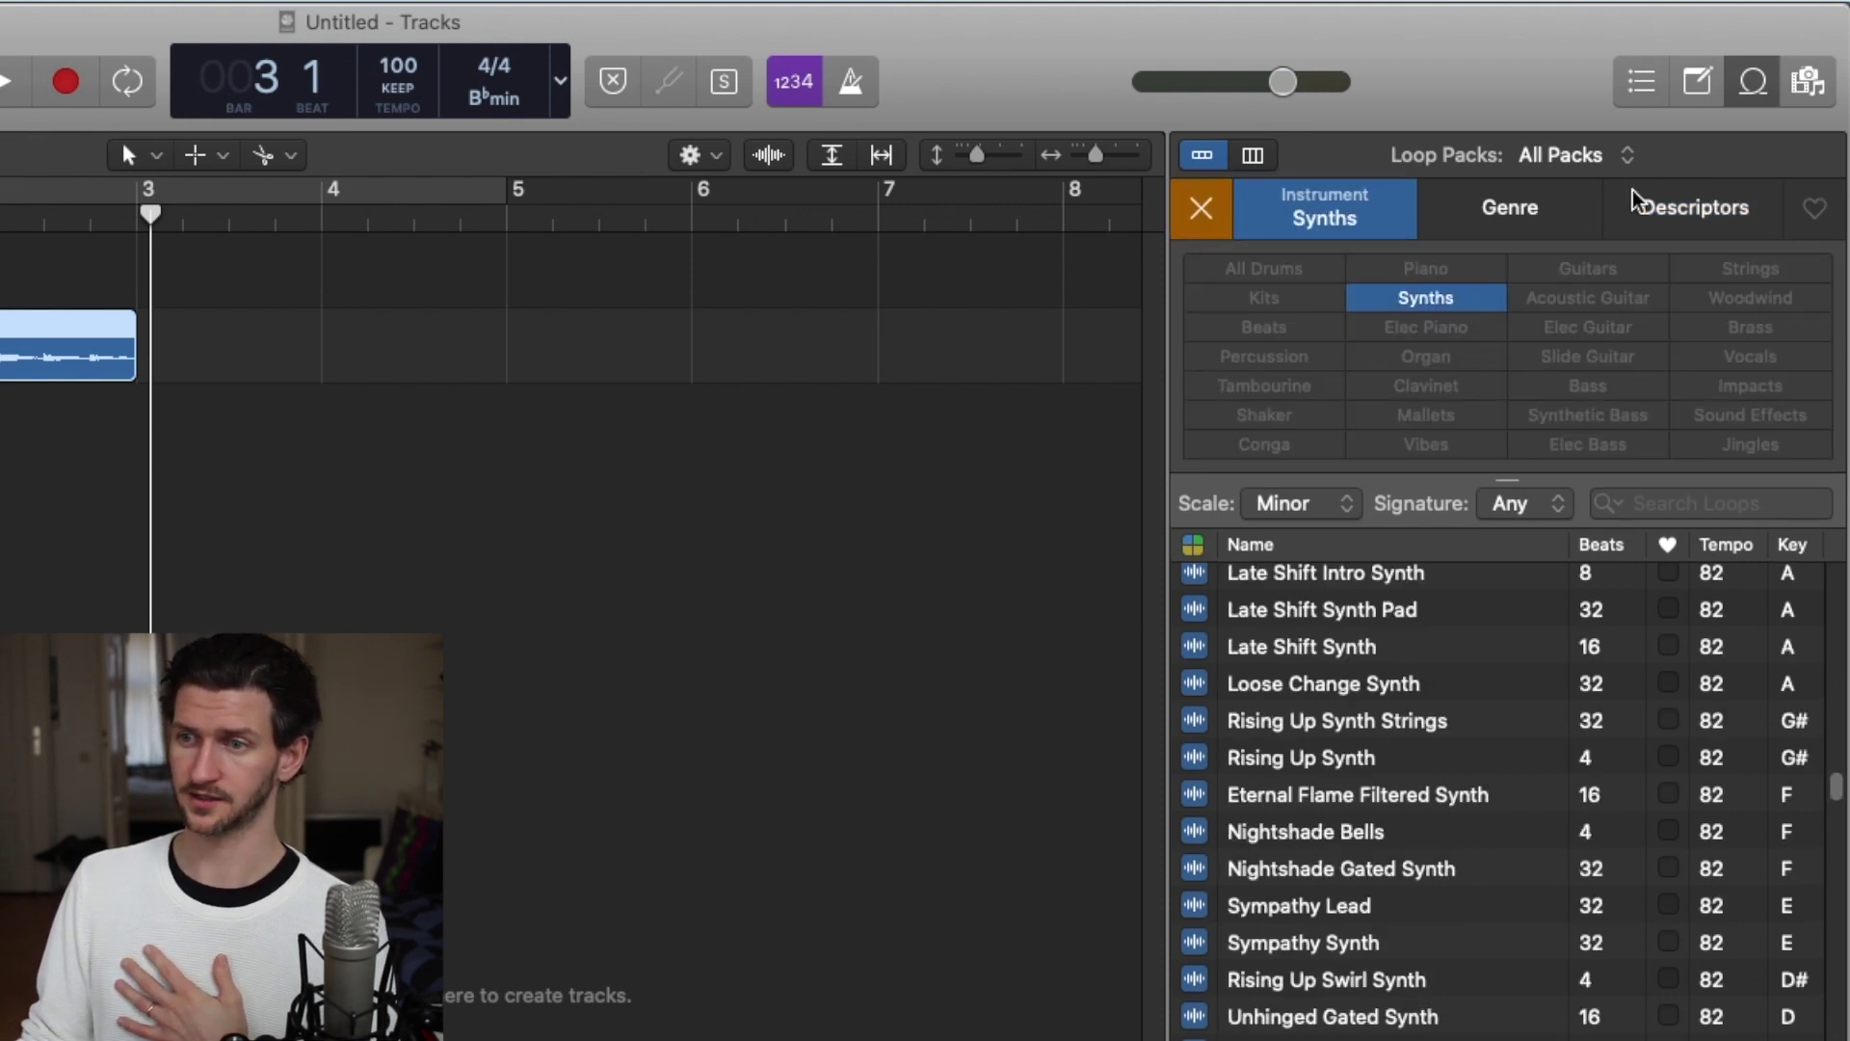
{"action": "left_click", "coordinate": [1638, 206]}
{"action": "left_click", "coordinate": [1469, 416]}
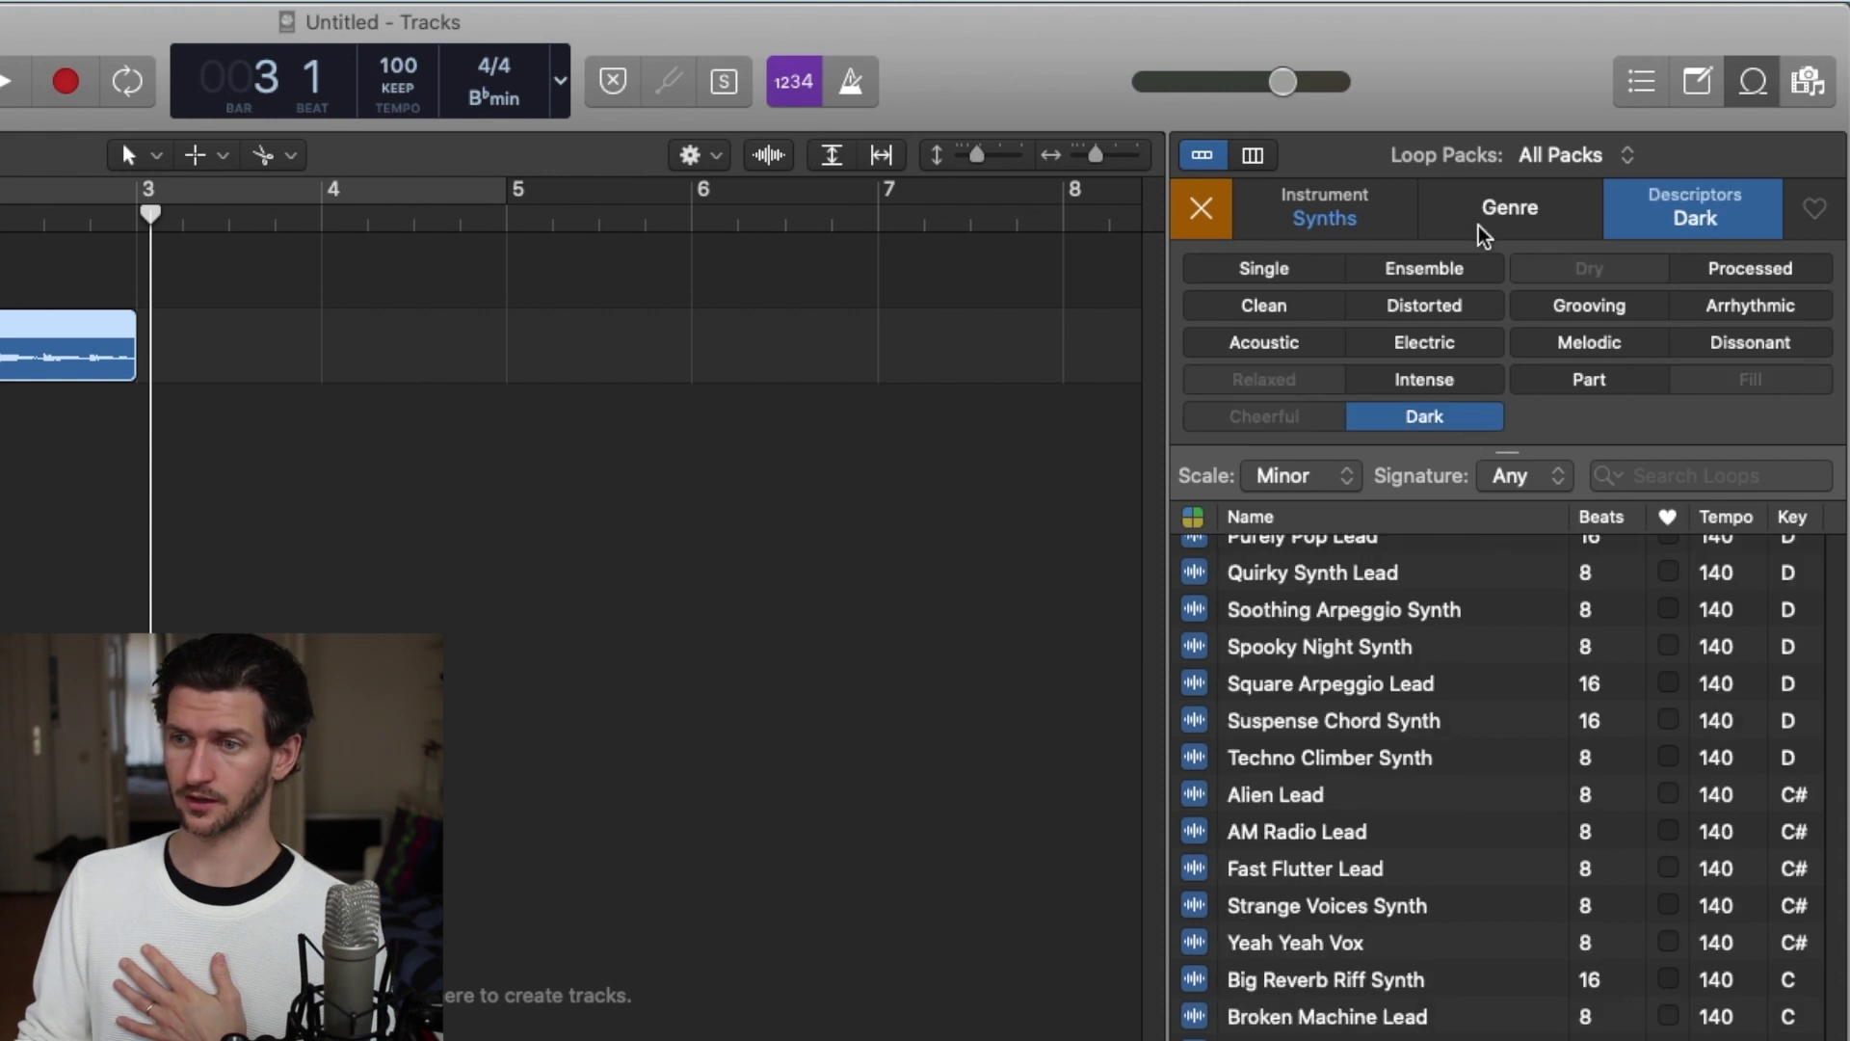
{"action": "left_click", "coordinate": [1483, 222]}
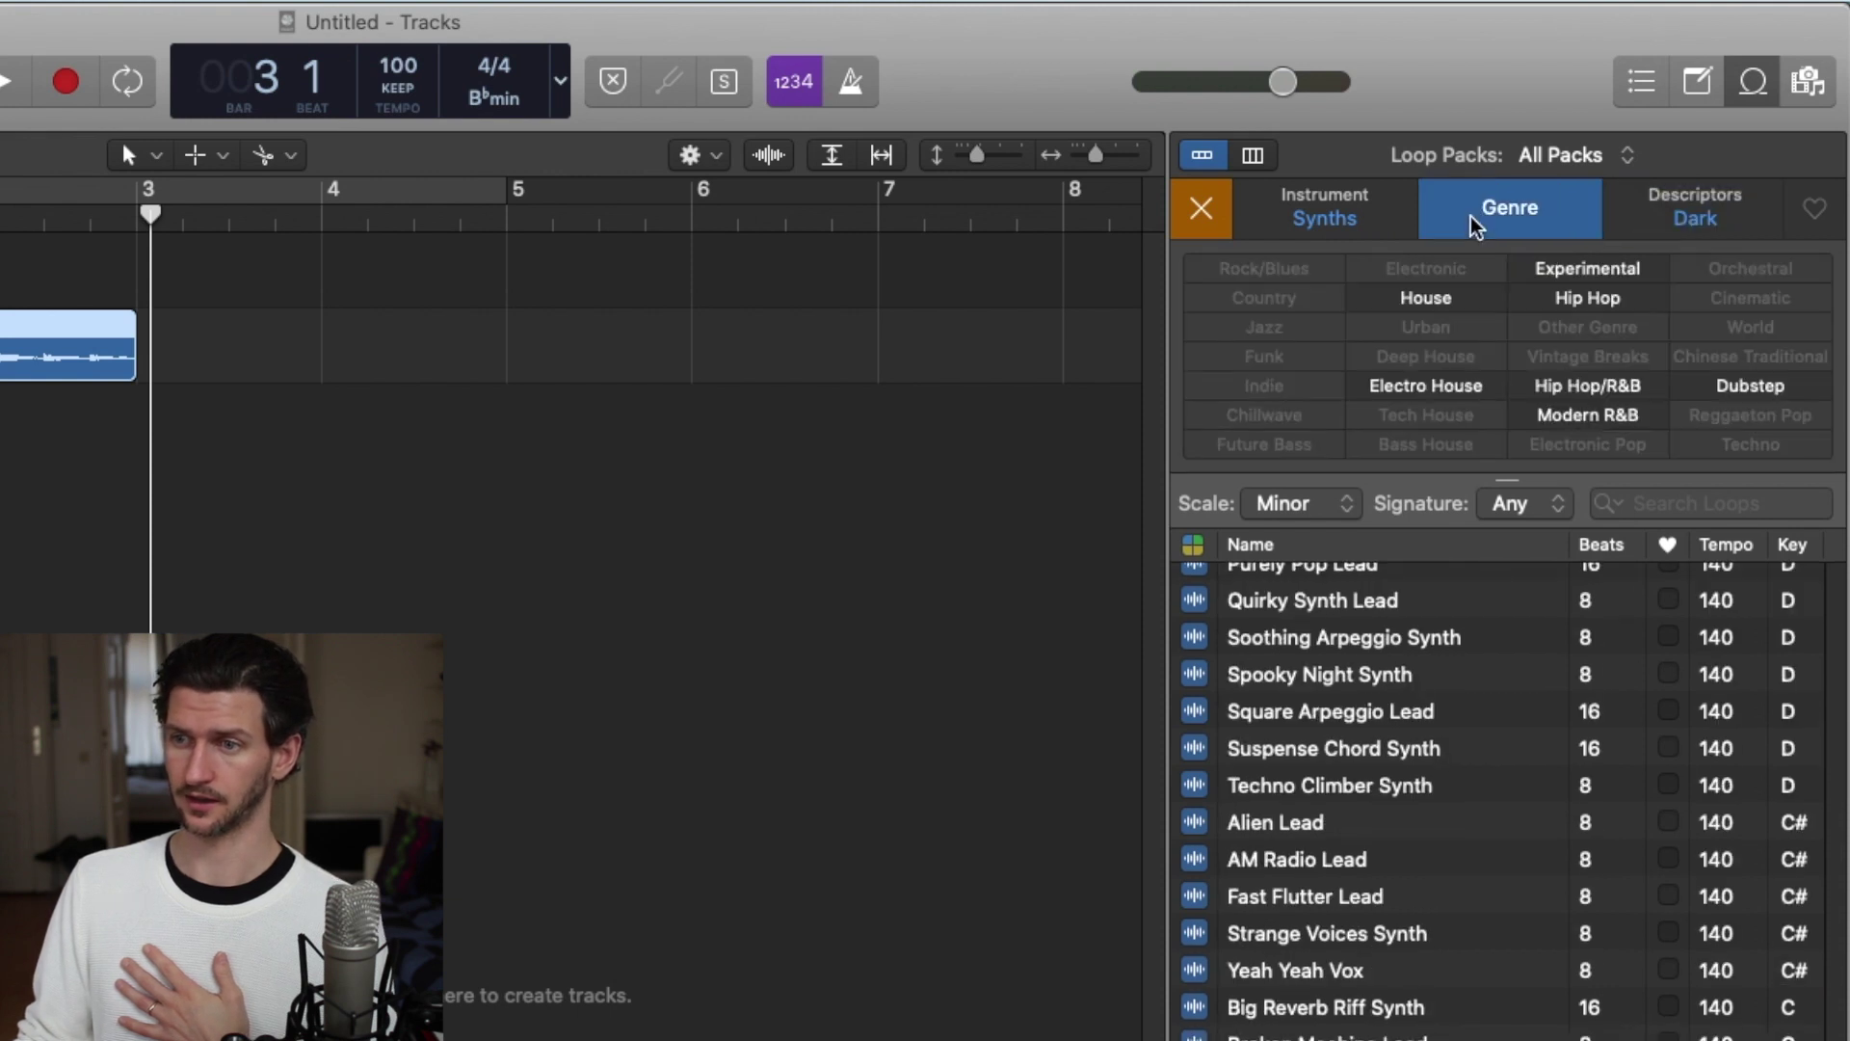
{"action": "left_click", "coordinate": [1471, 299]}
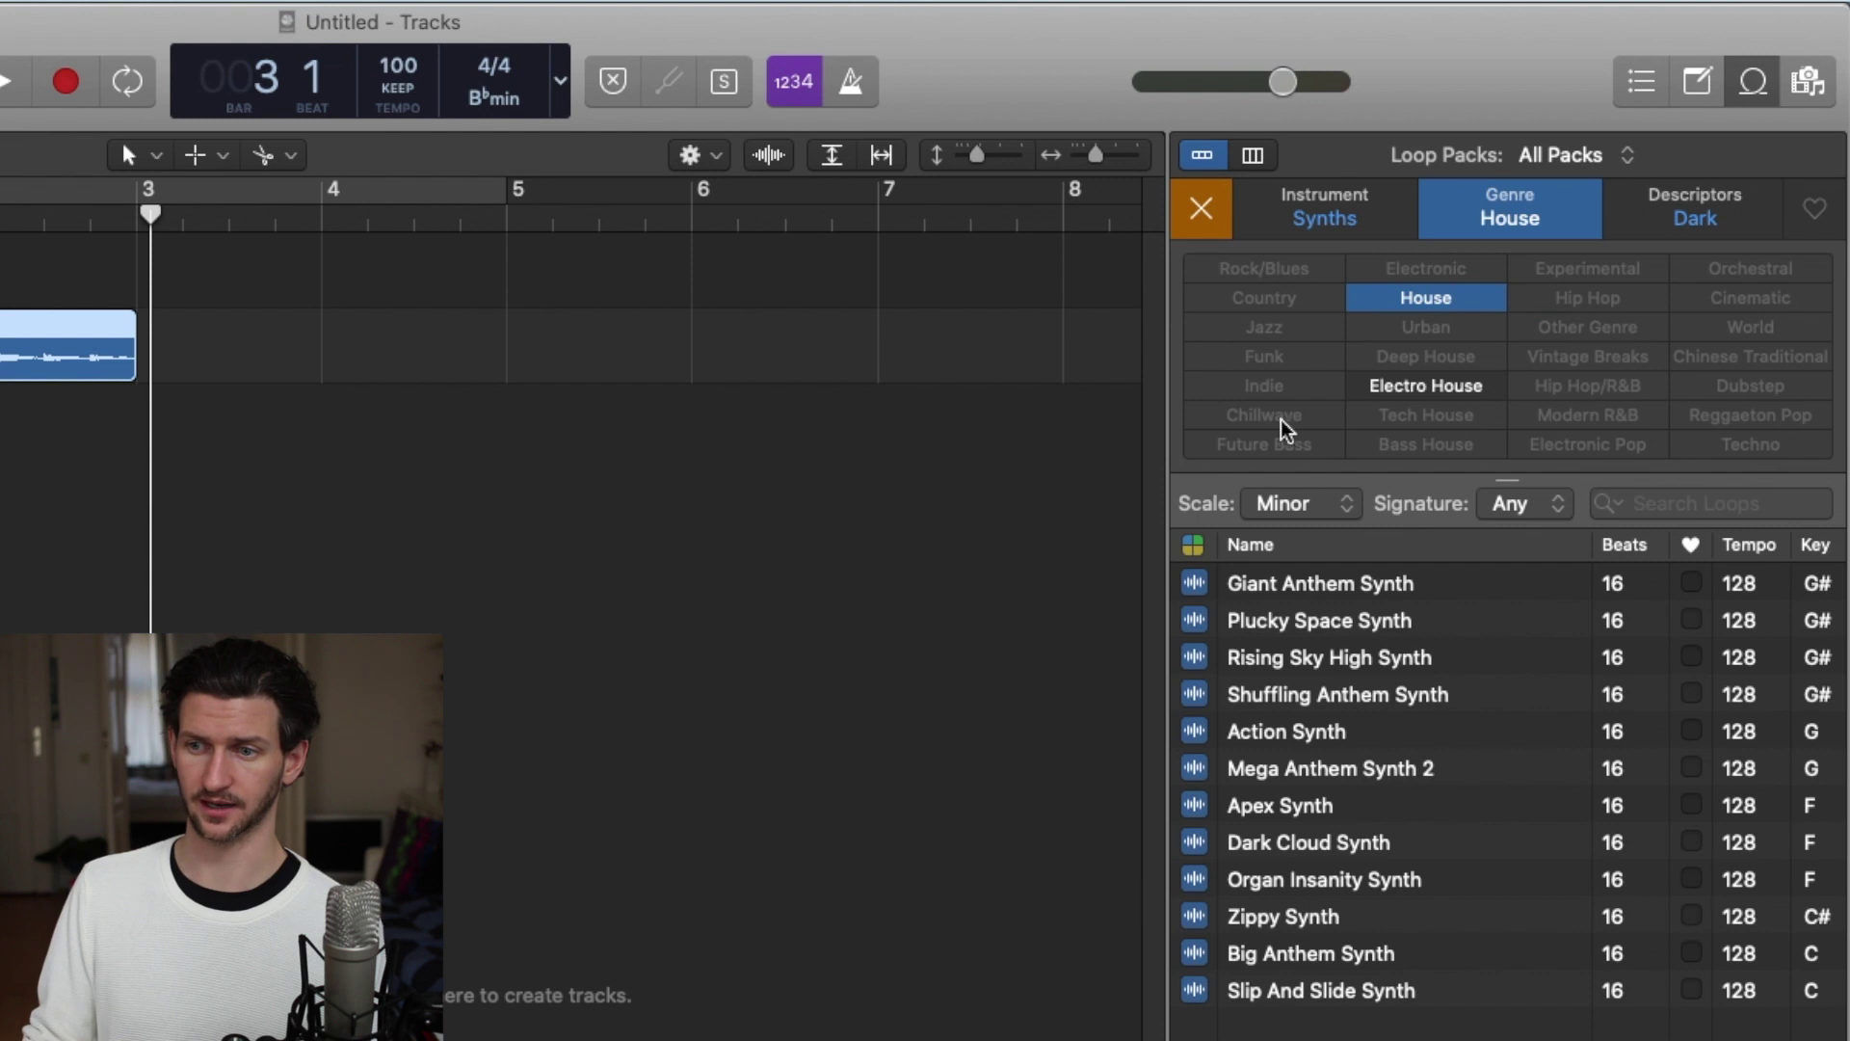
- Reset the loop browser, clearing the Synths, House and Dark keyword filters
{"action": "left_click", "coordinate": [1203, 210]}
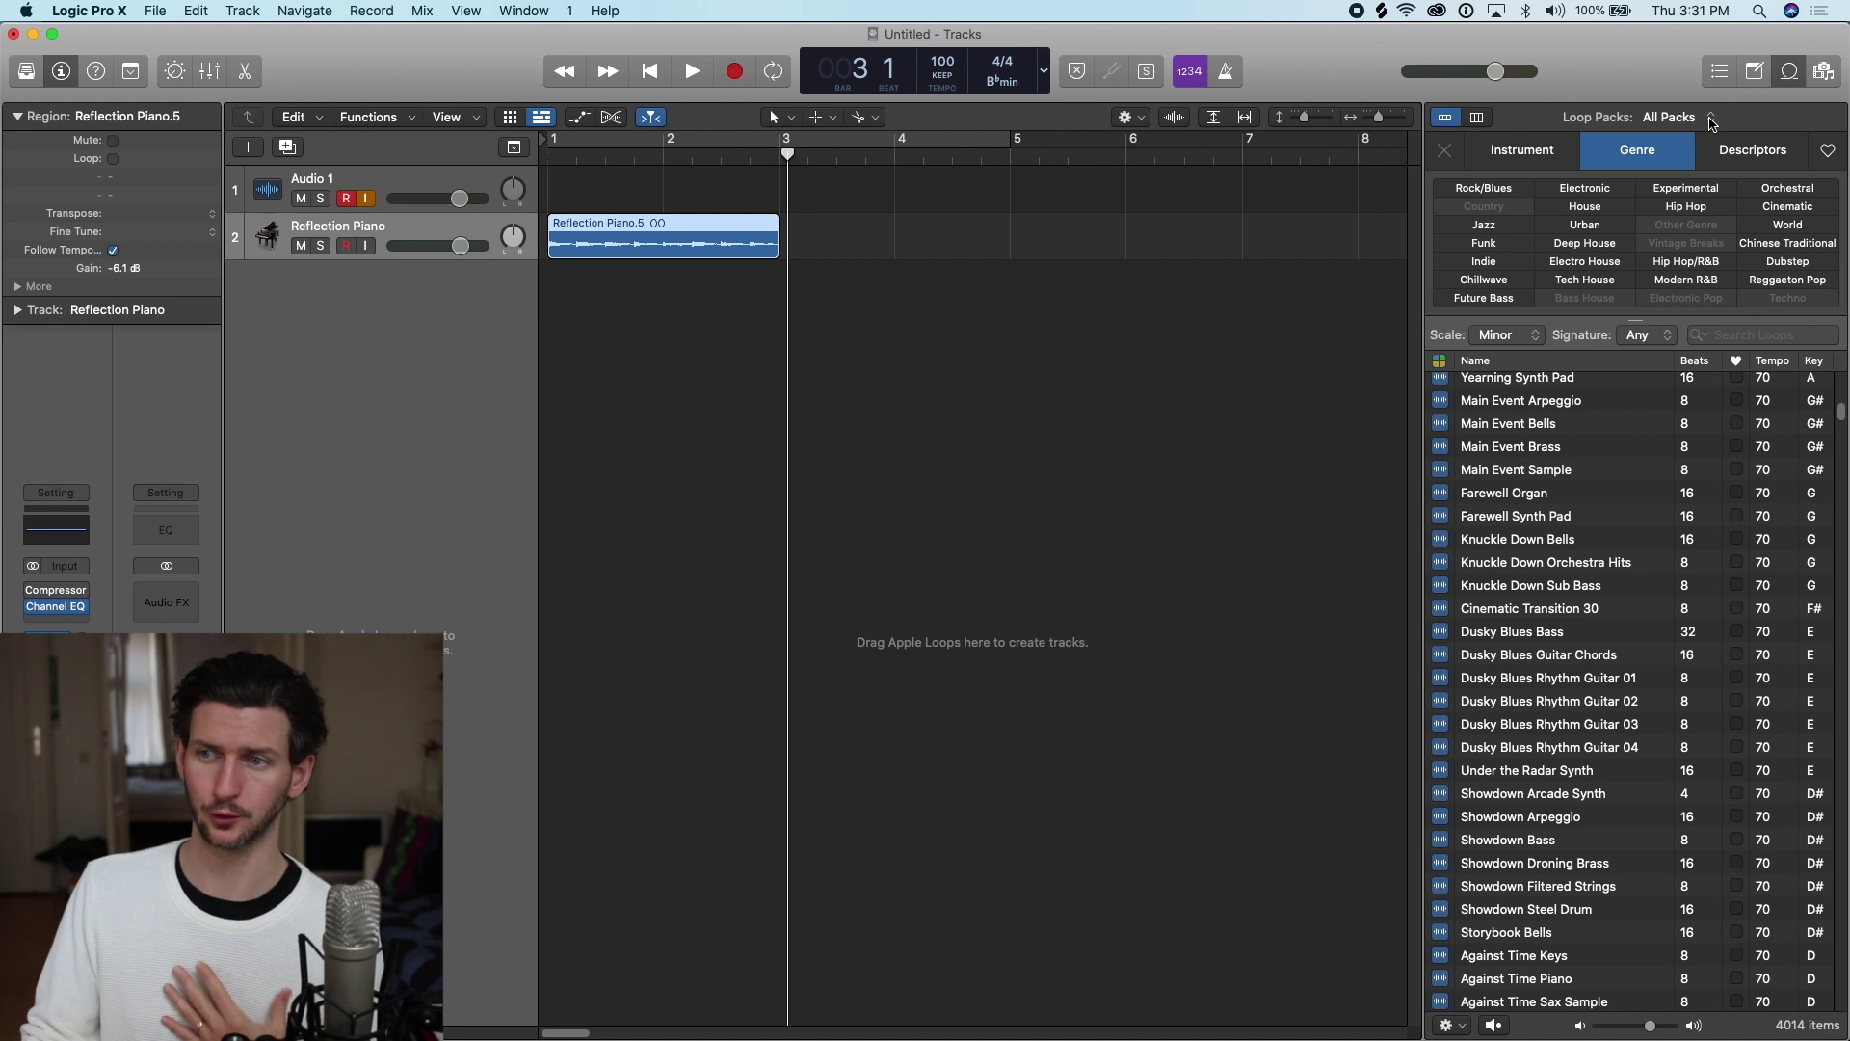
{"action": "left_click", "coordinate": [1711, 119]}
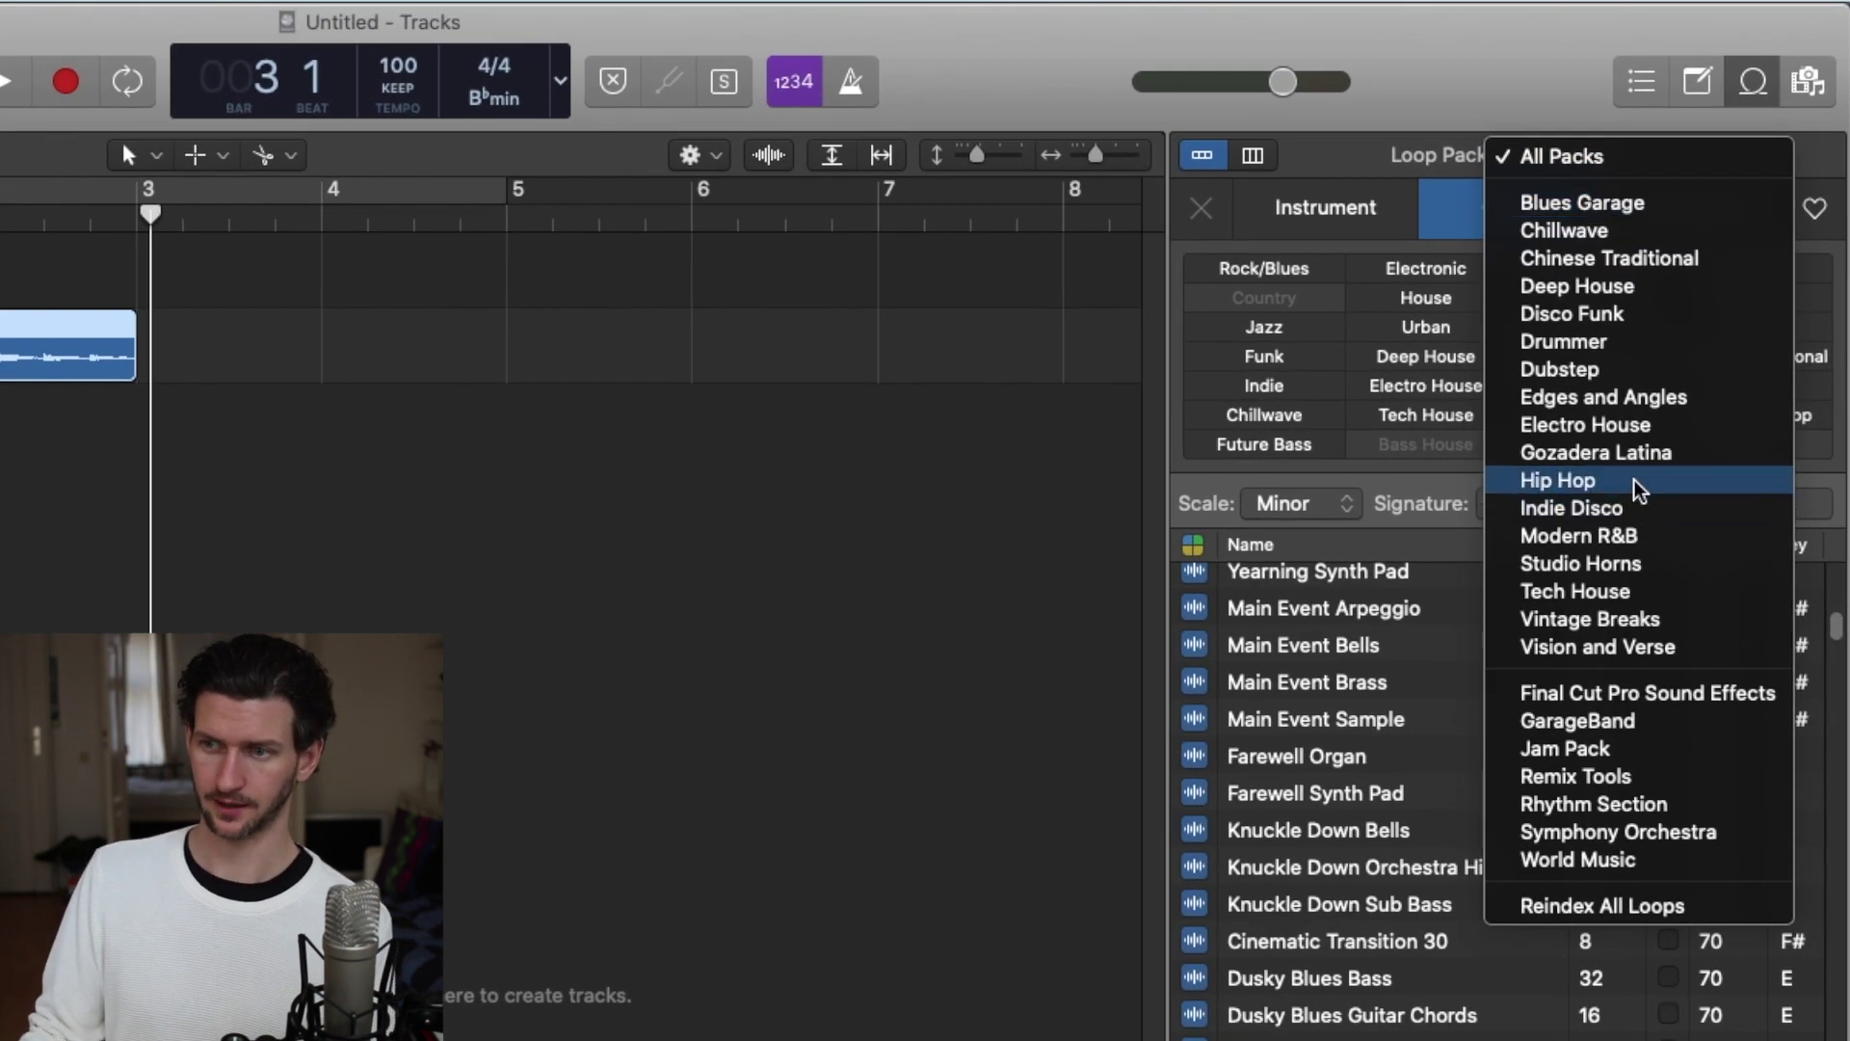
- Choose the Hip Hop loop pack and scroll to the top of the list
{"action": "left_click", "coordinate": [1703, 481]}
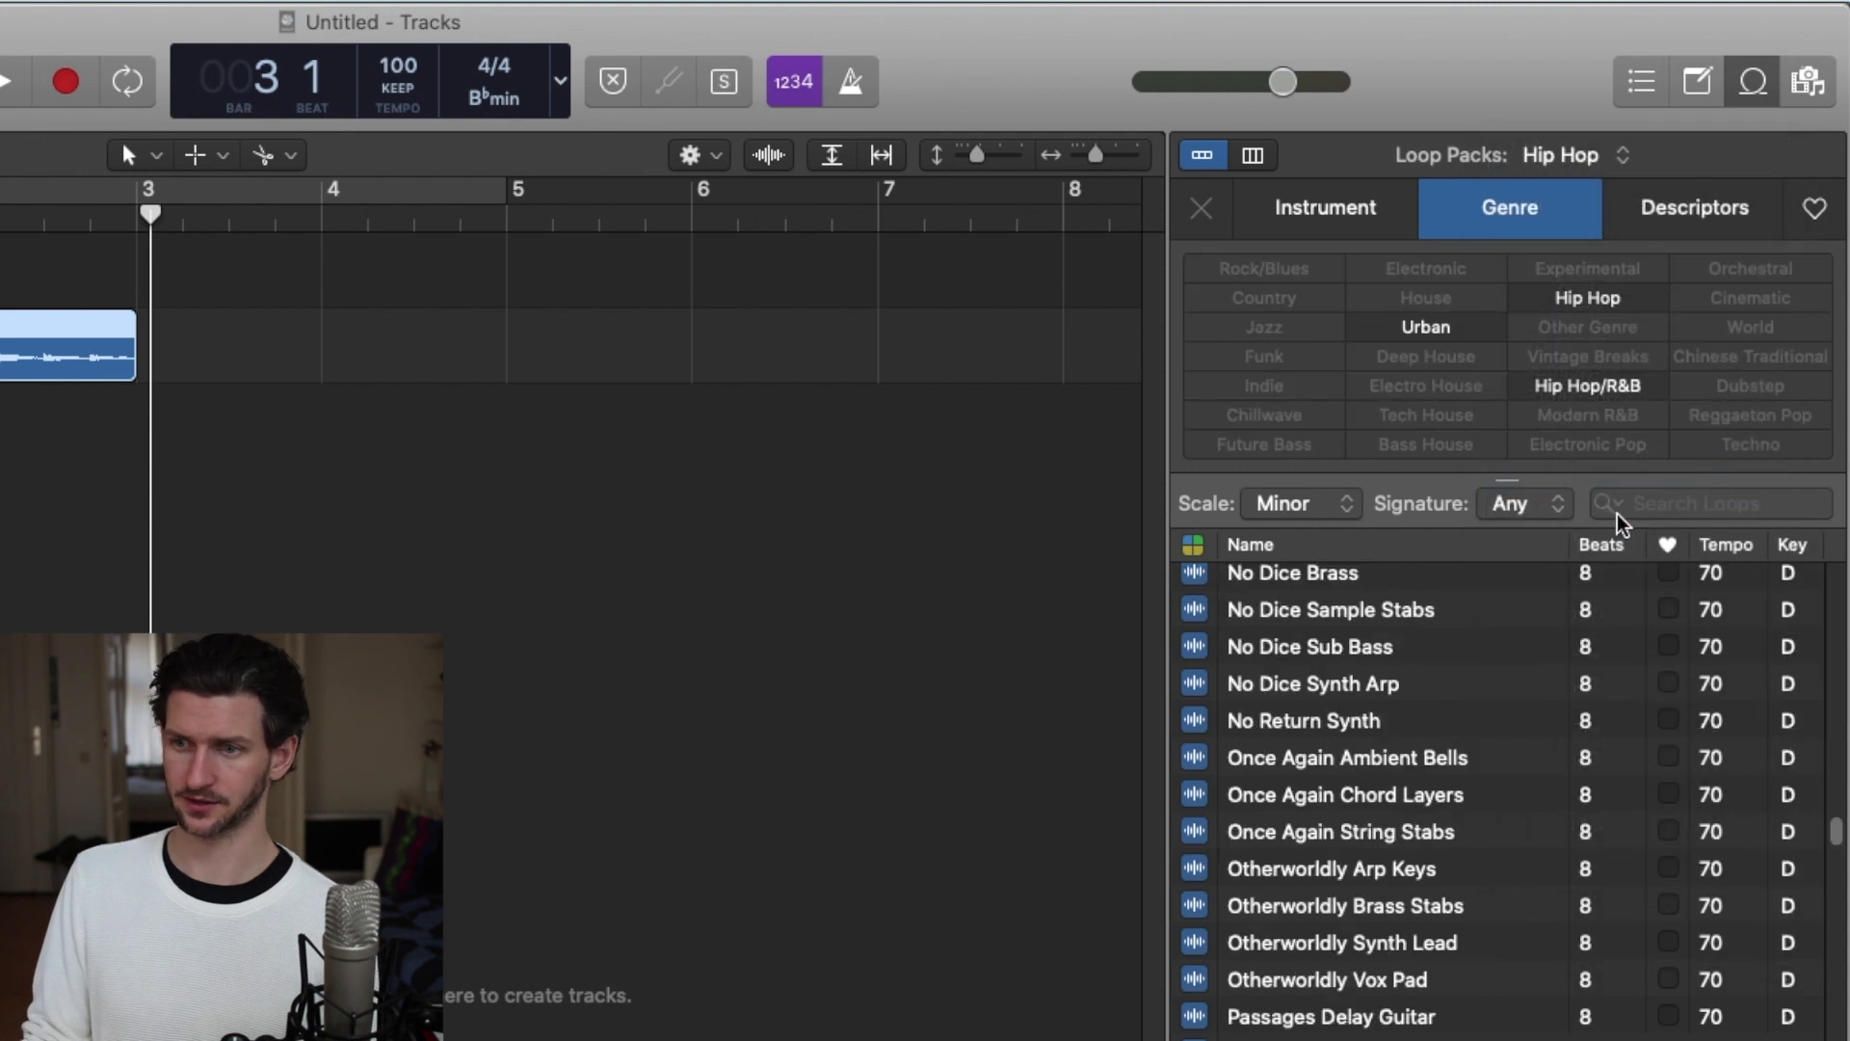
{"action": "scroll", "coordinate": [1421, 732], "scroll_direction": "up", "scroll_amount": 15}
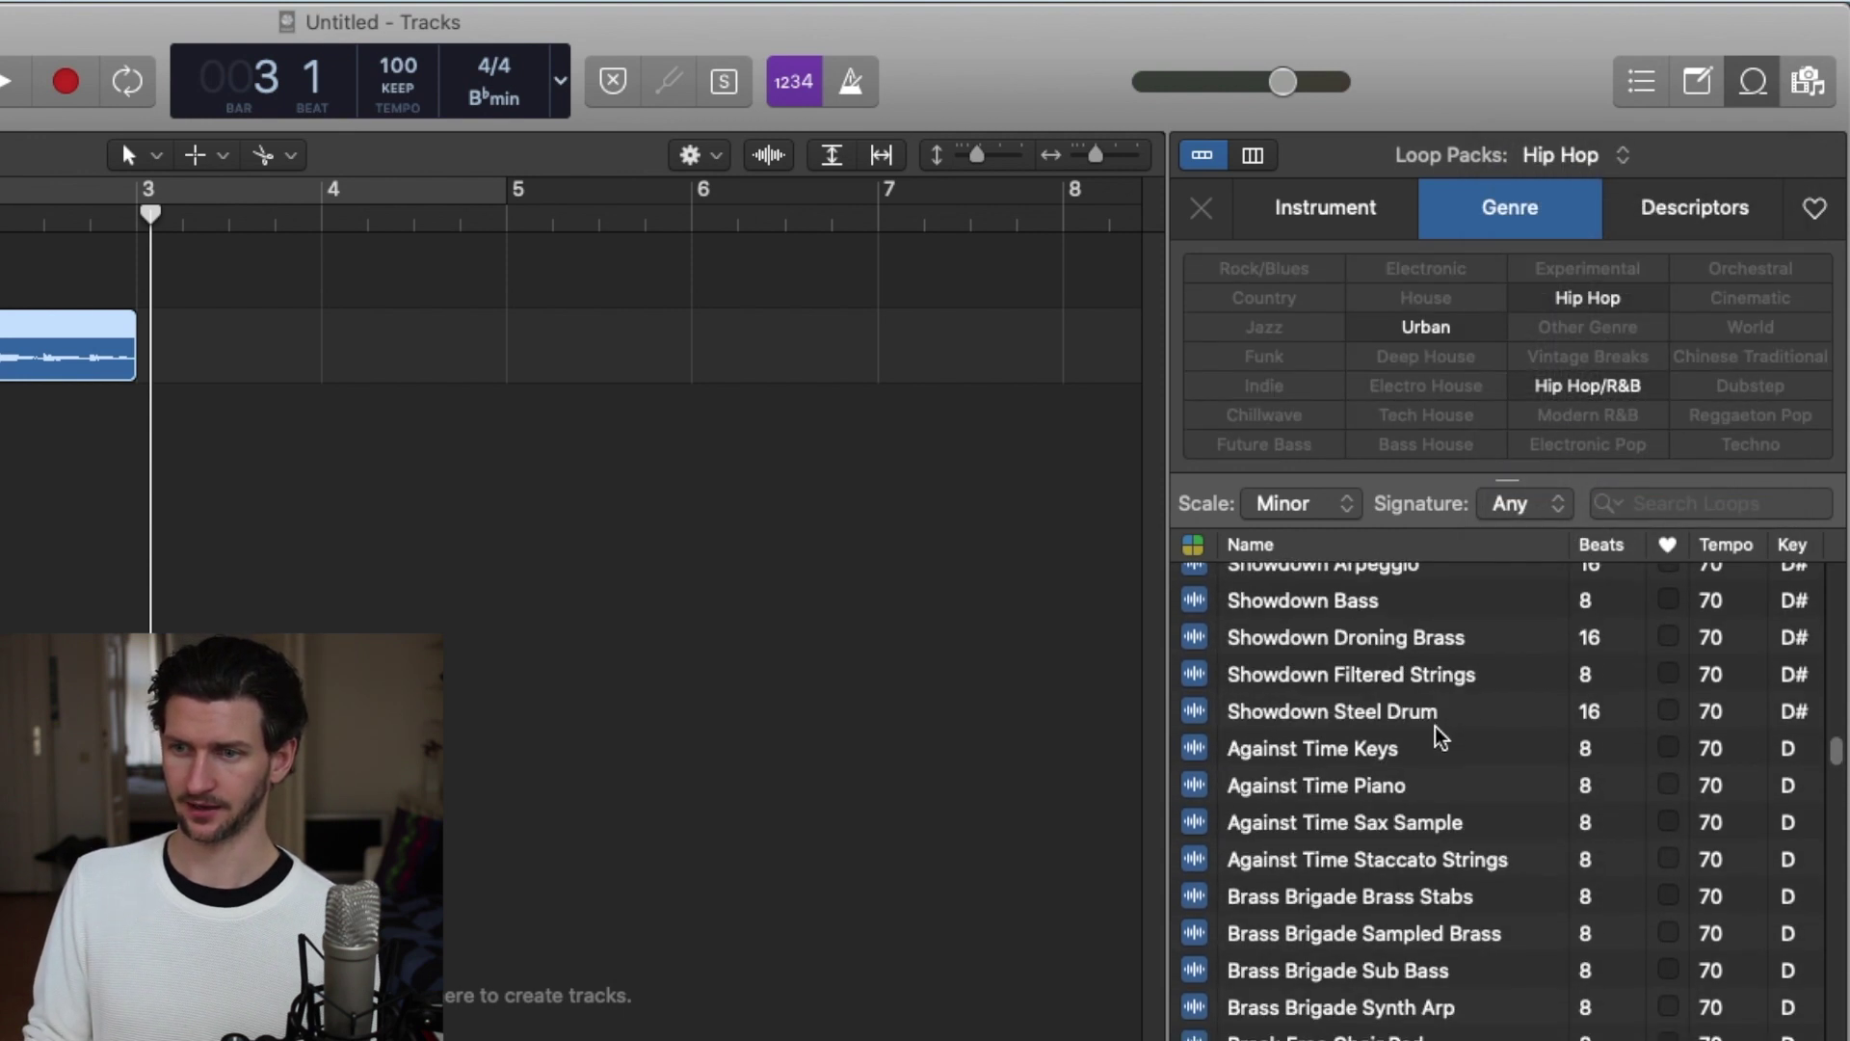
{"action": "scroll", "coordinate": [1439, 737], "scroll_direction": "up", "scroll_amount": 10}
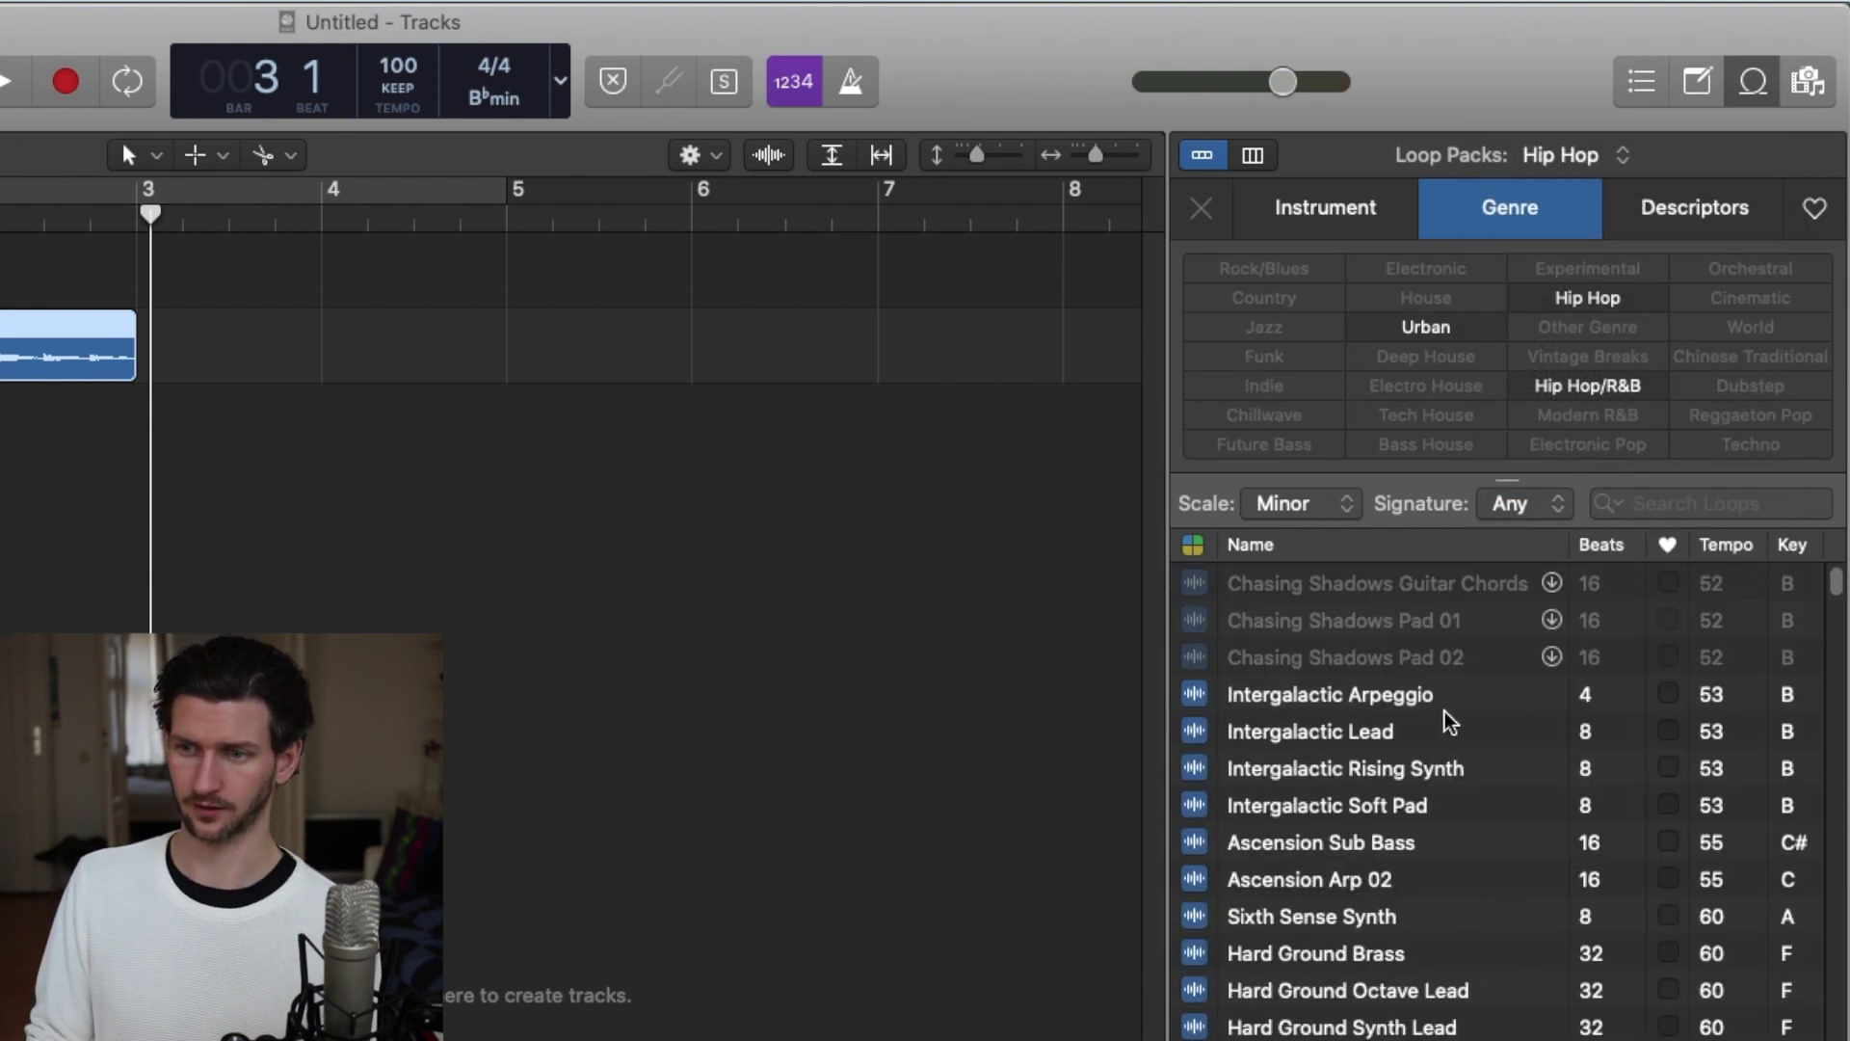
- Audition Intergalactic Lead, Ascension Sub Bass and Ascension Arp 02
{"action": "left_click", "coordinate": [1368, 731]}
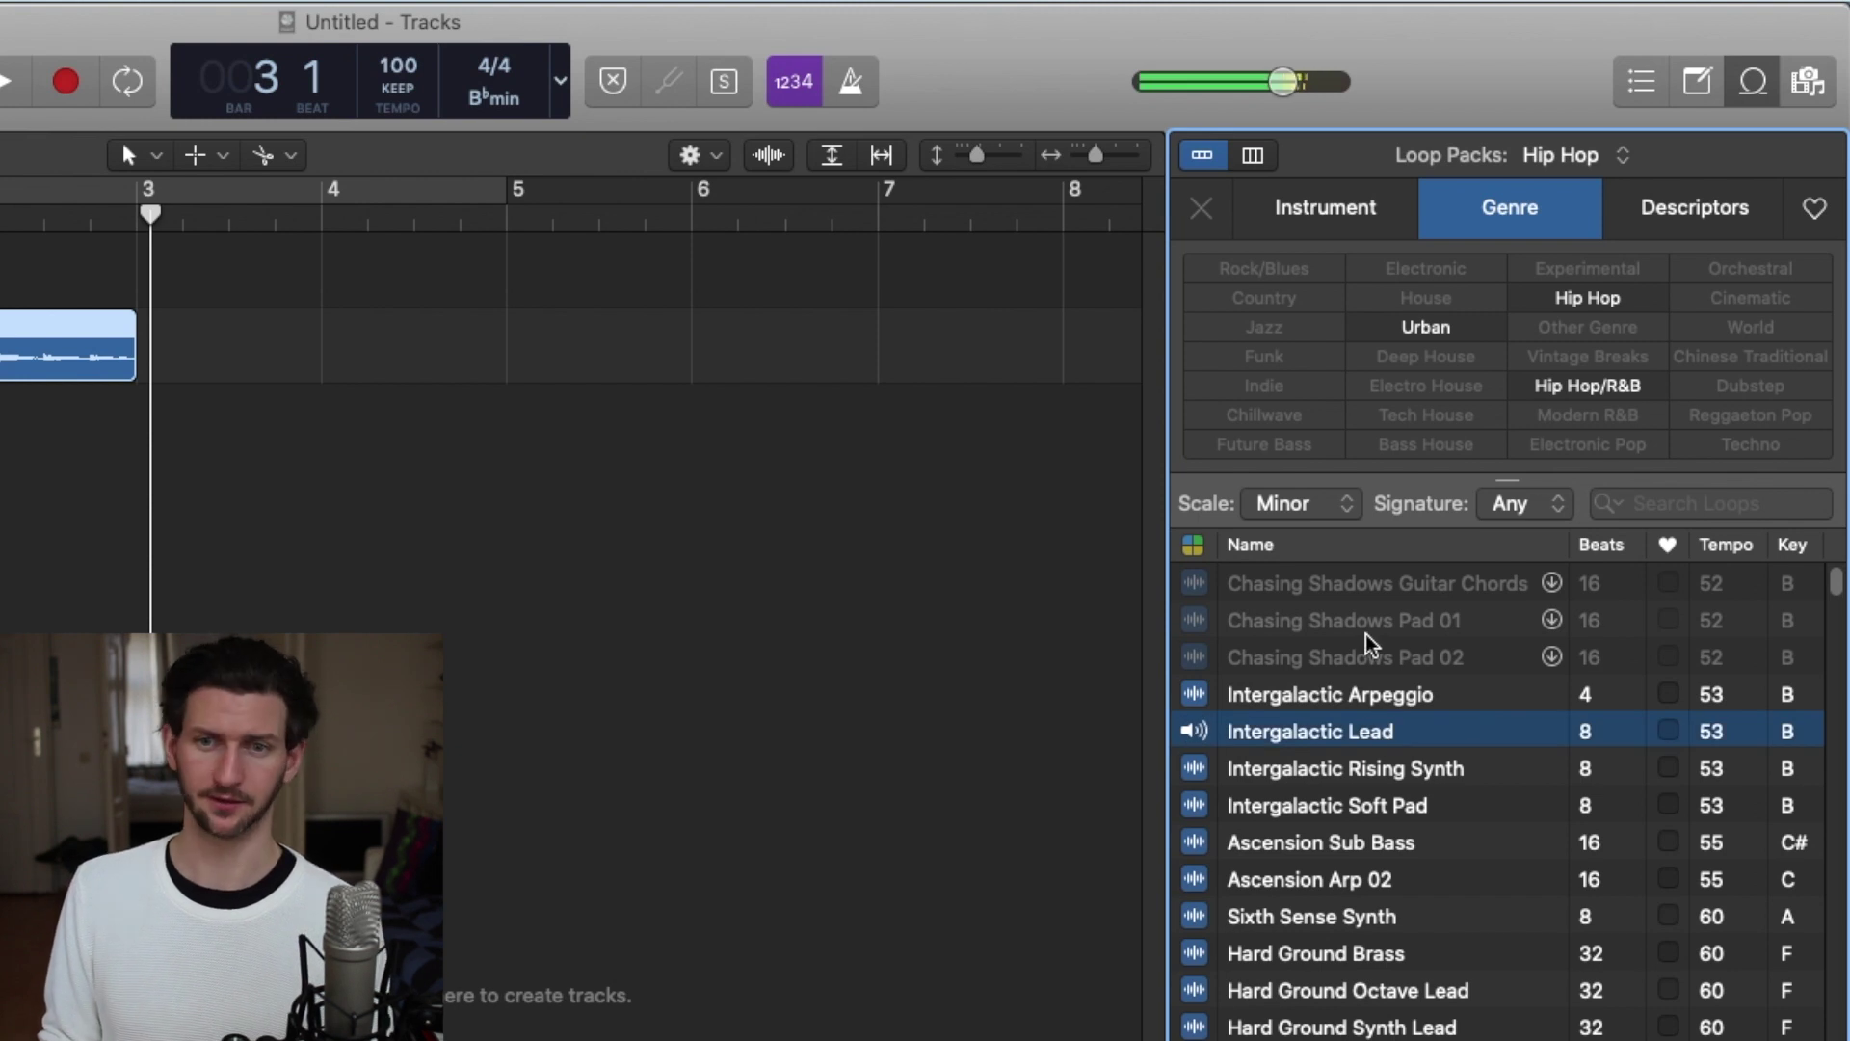
{"action": "key", "text": "Down"}
{"action": "key", "text": "Down"}
{"action": "key", "text": "Down"}
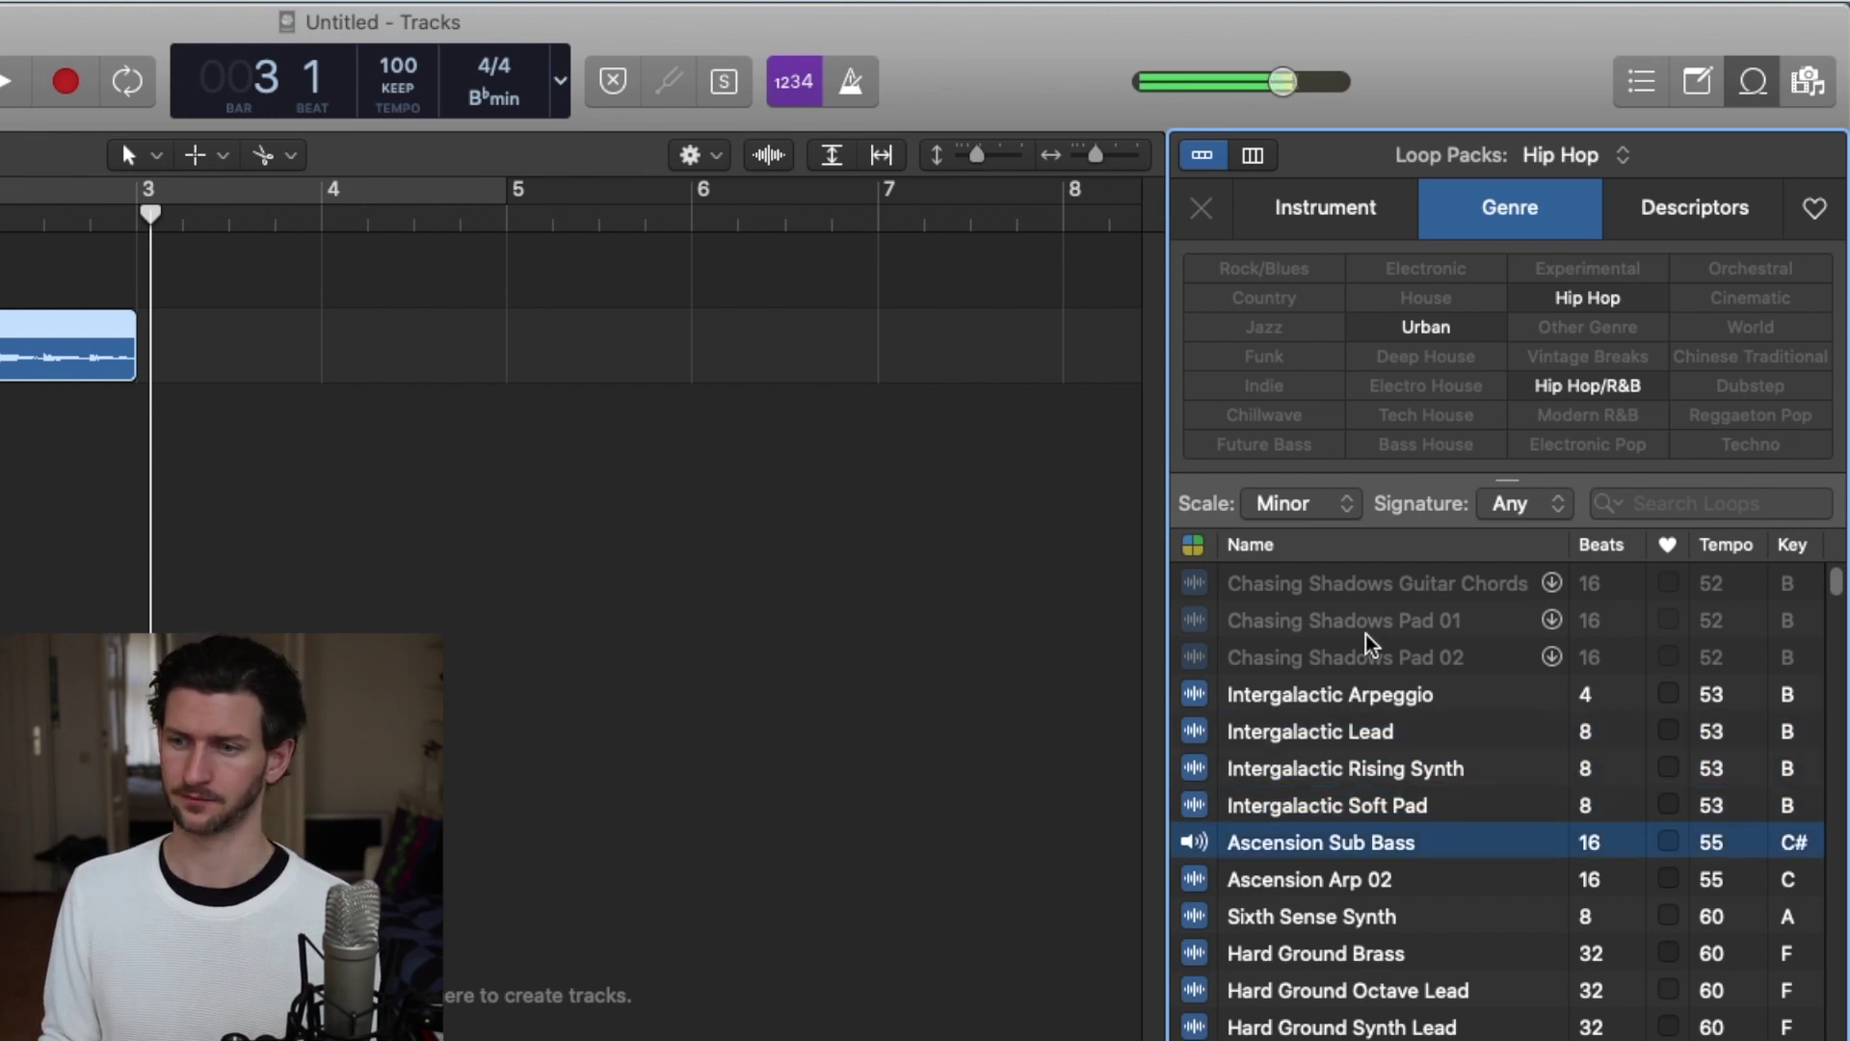
{"action": "key", "text": "Down"}
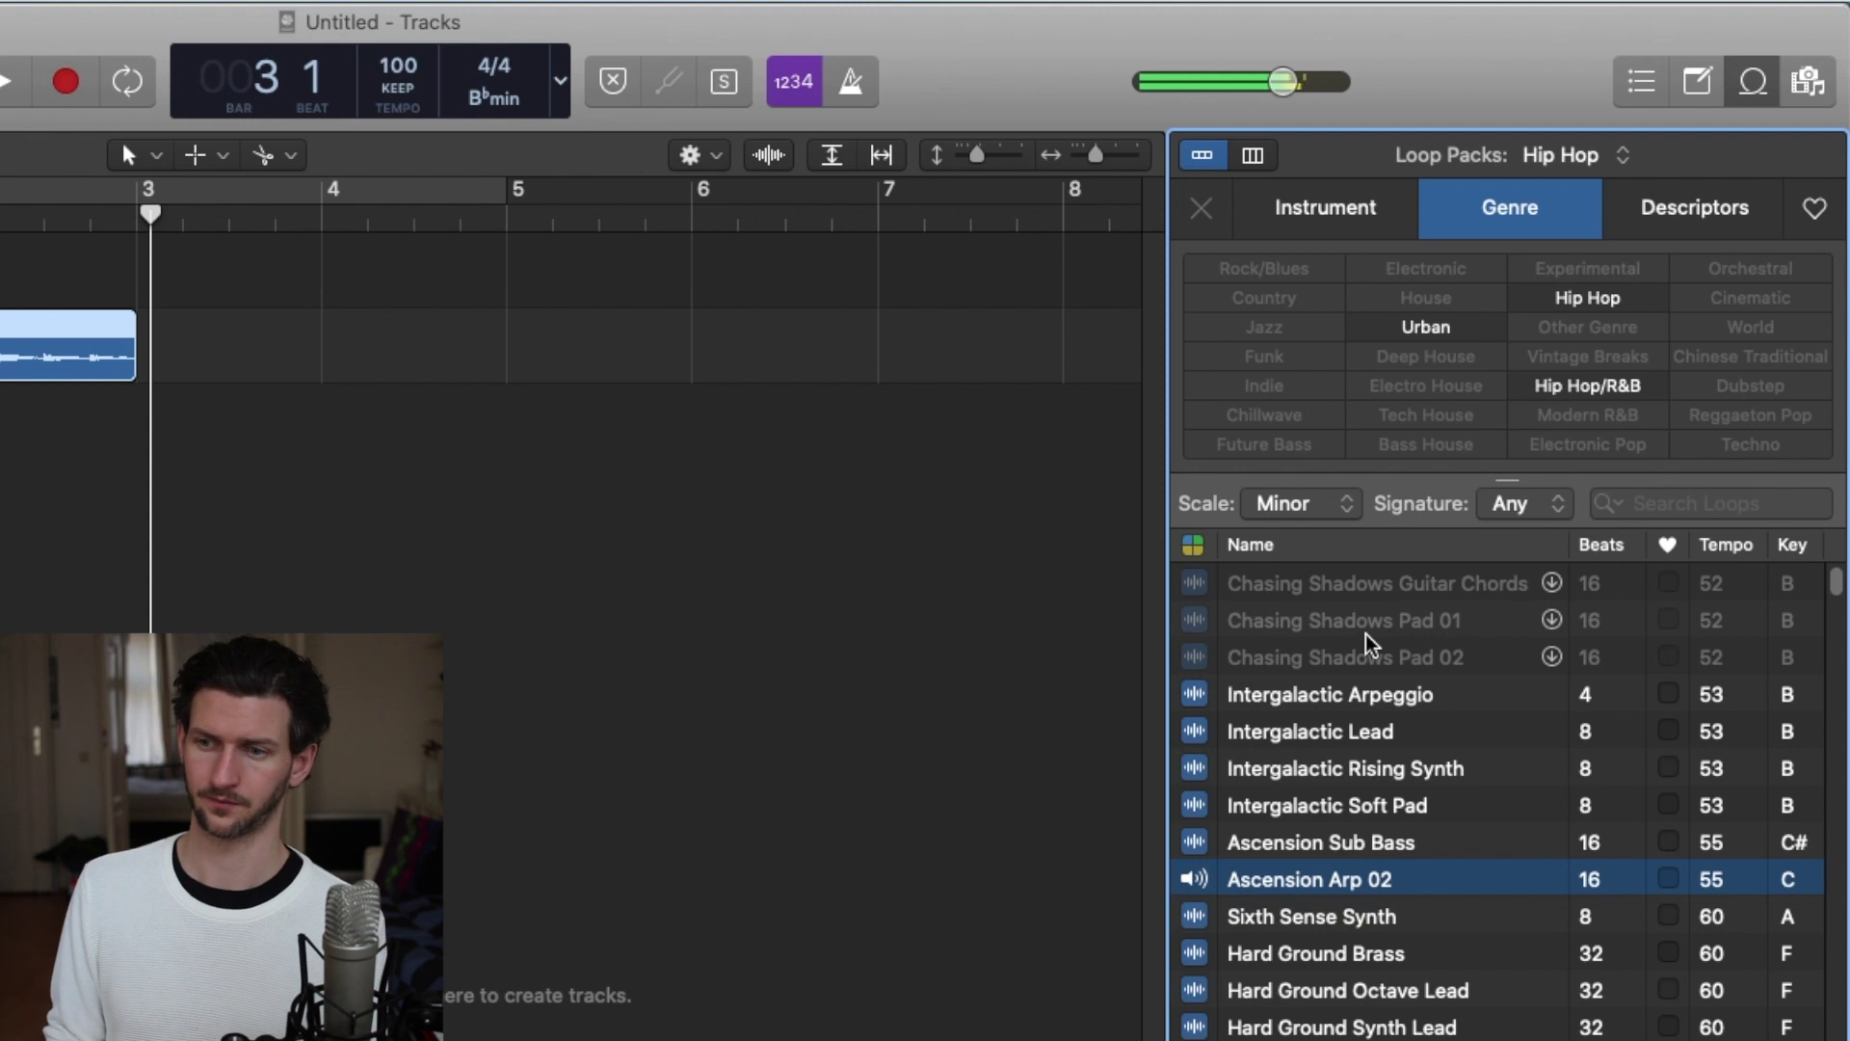
{"action": "left_click", "coordinate": [1325, 207]}
{"action": "left_click", "coordinate": [1561, 154]}
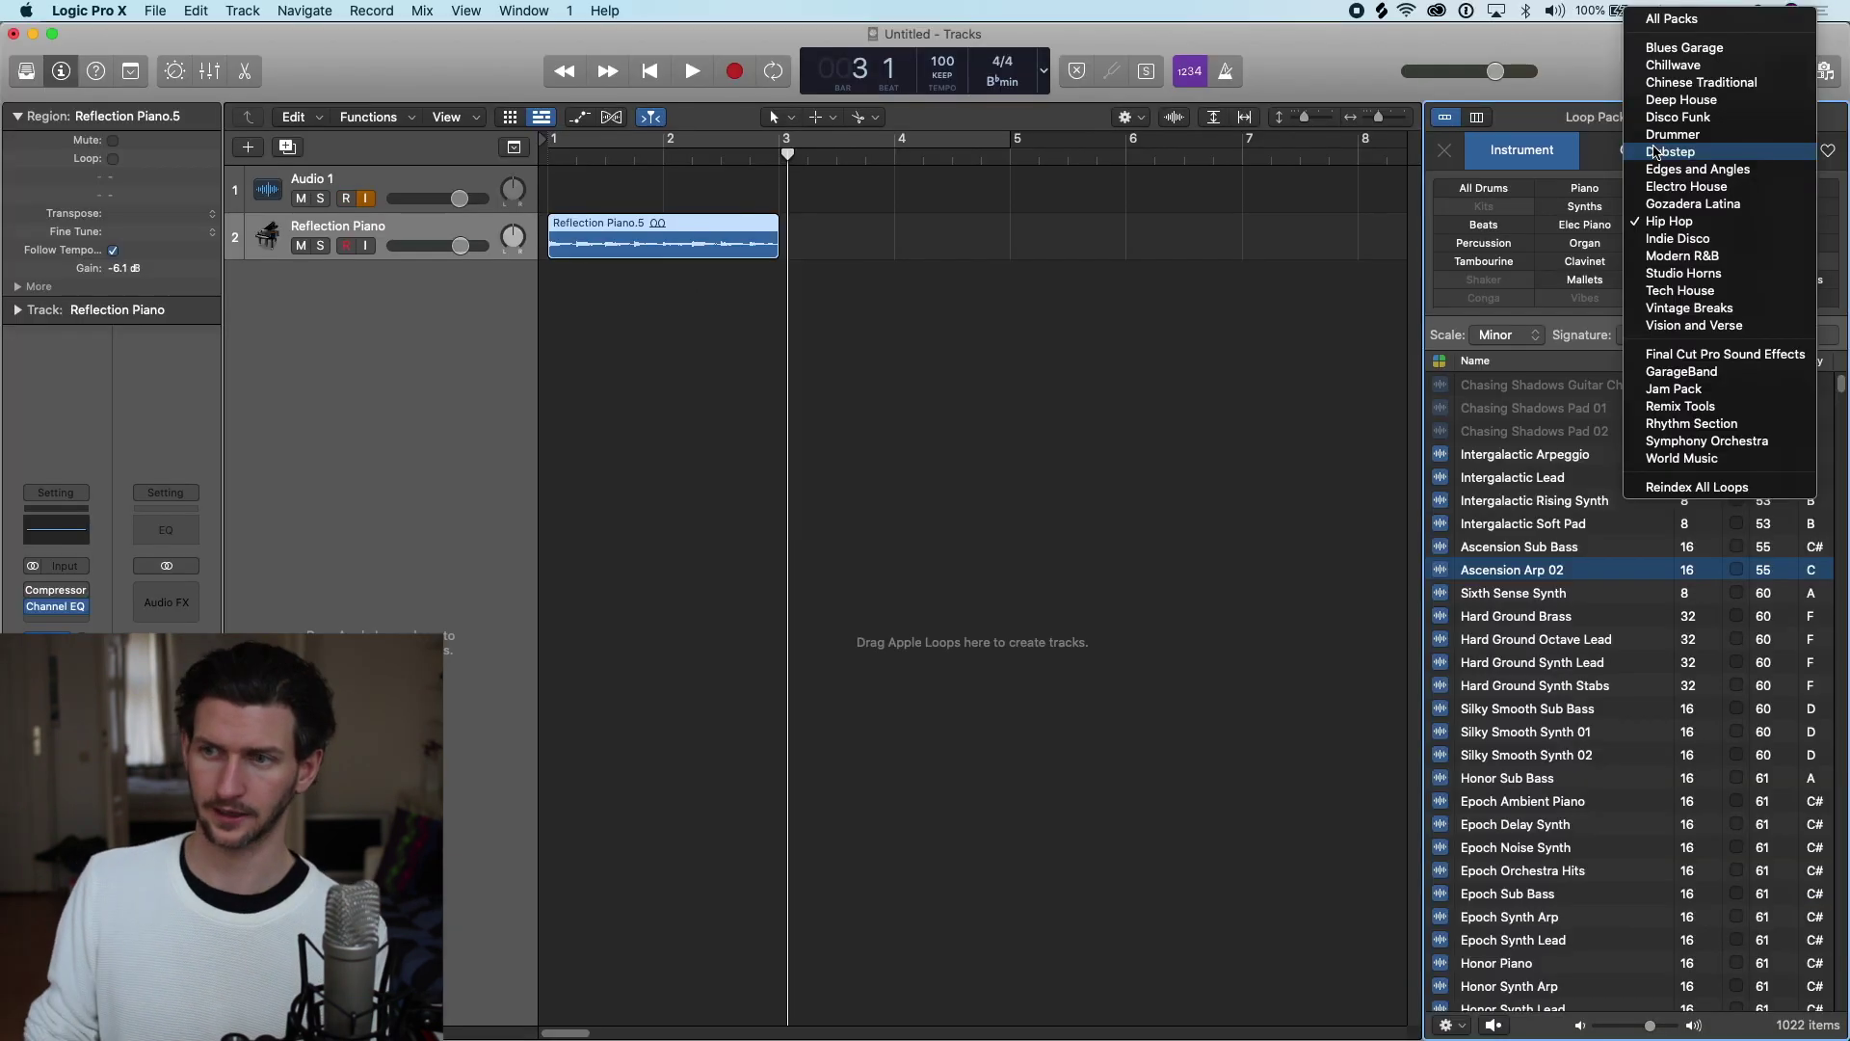
{"action": "left_click", "coordinate": [1711, 21]}
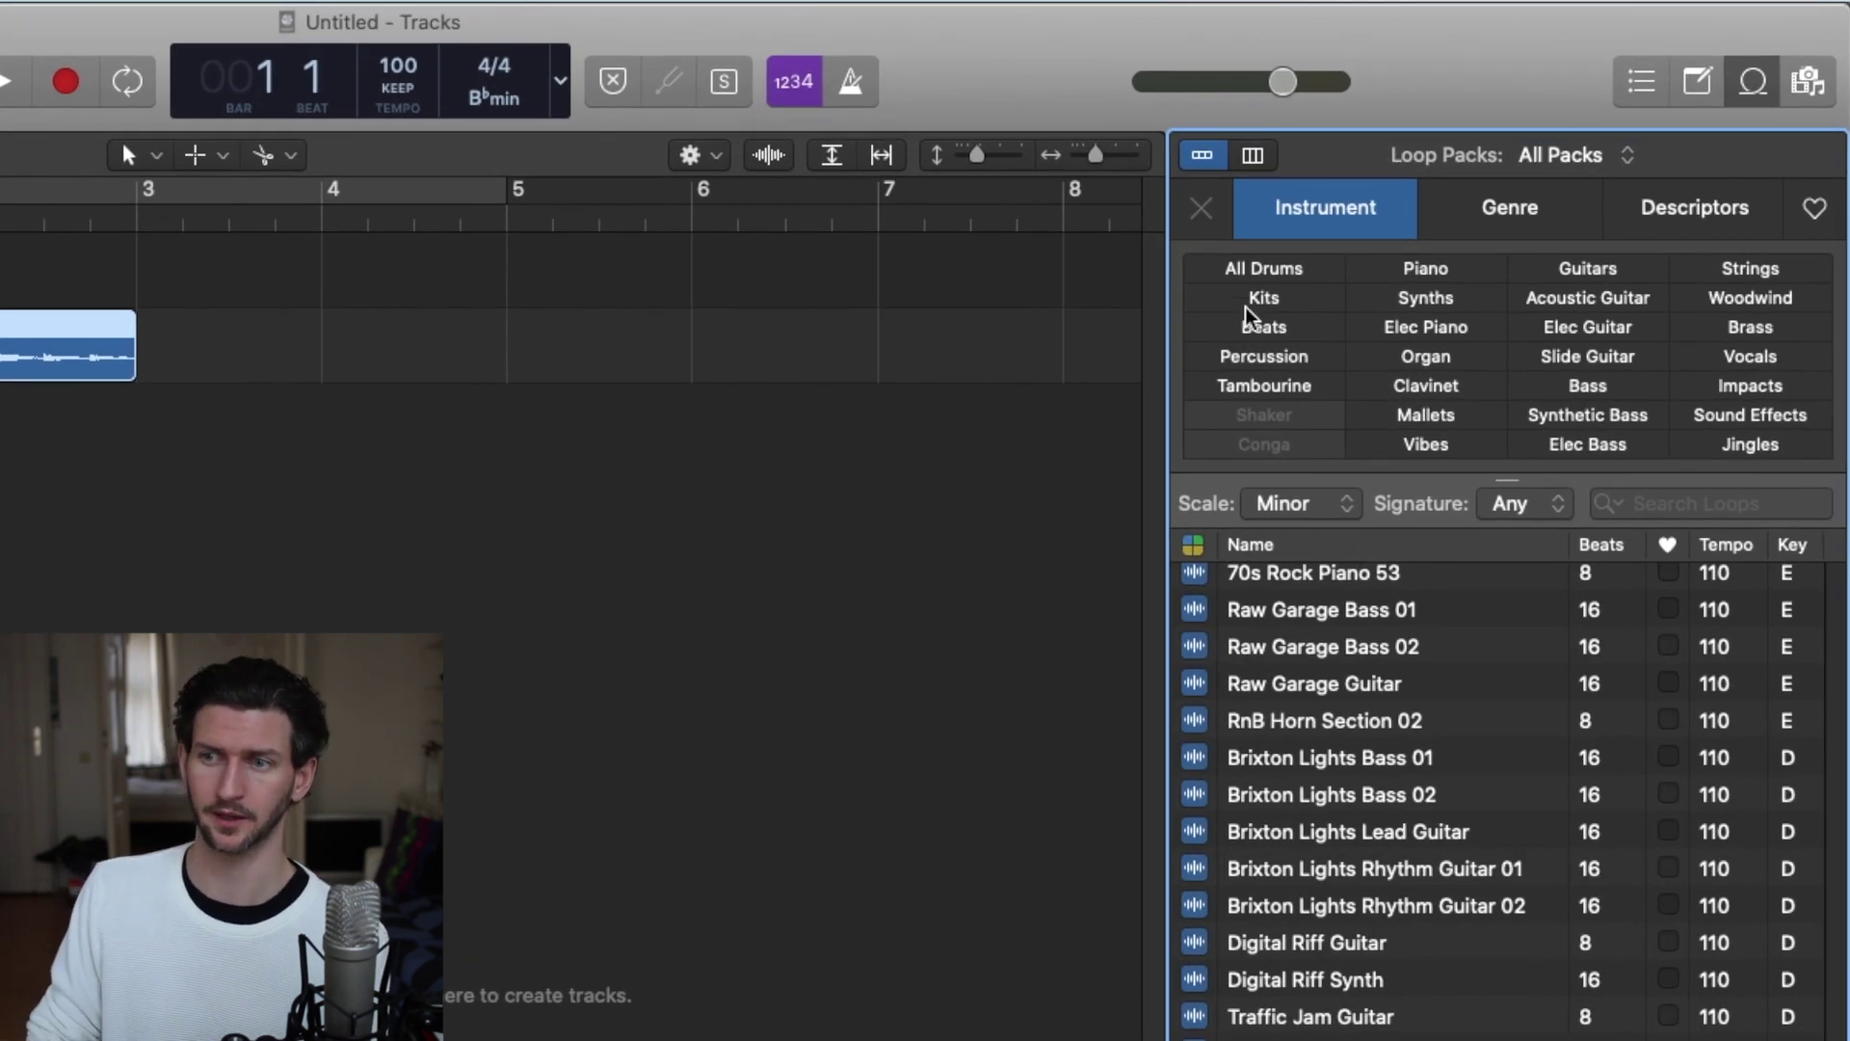
{"action": "left_click", "coordinate": [1317, 510]}
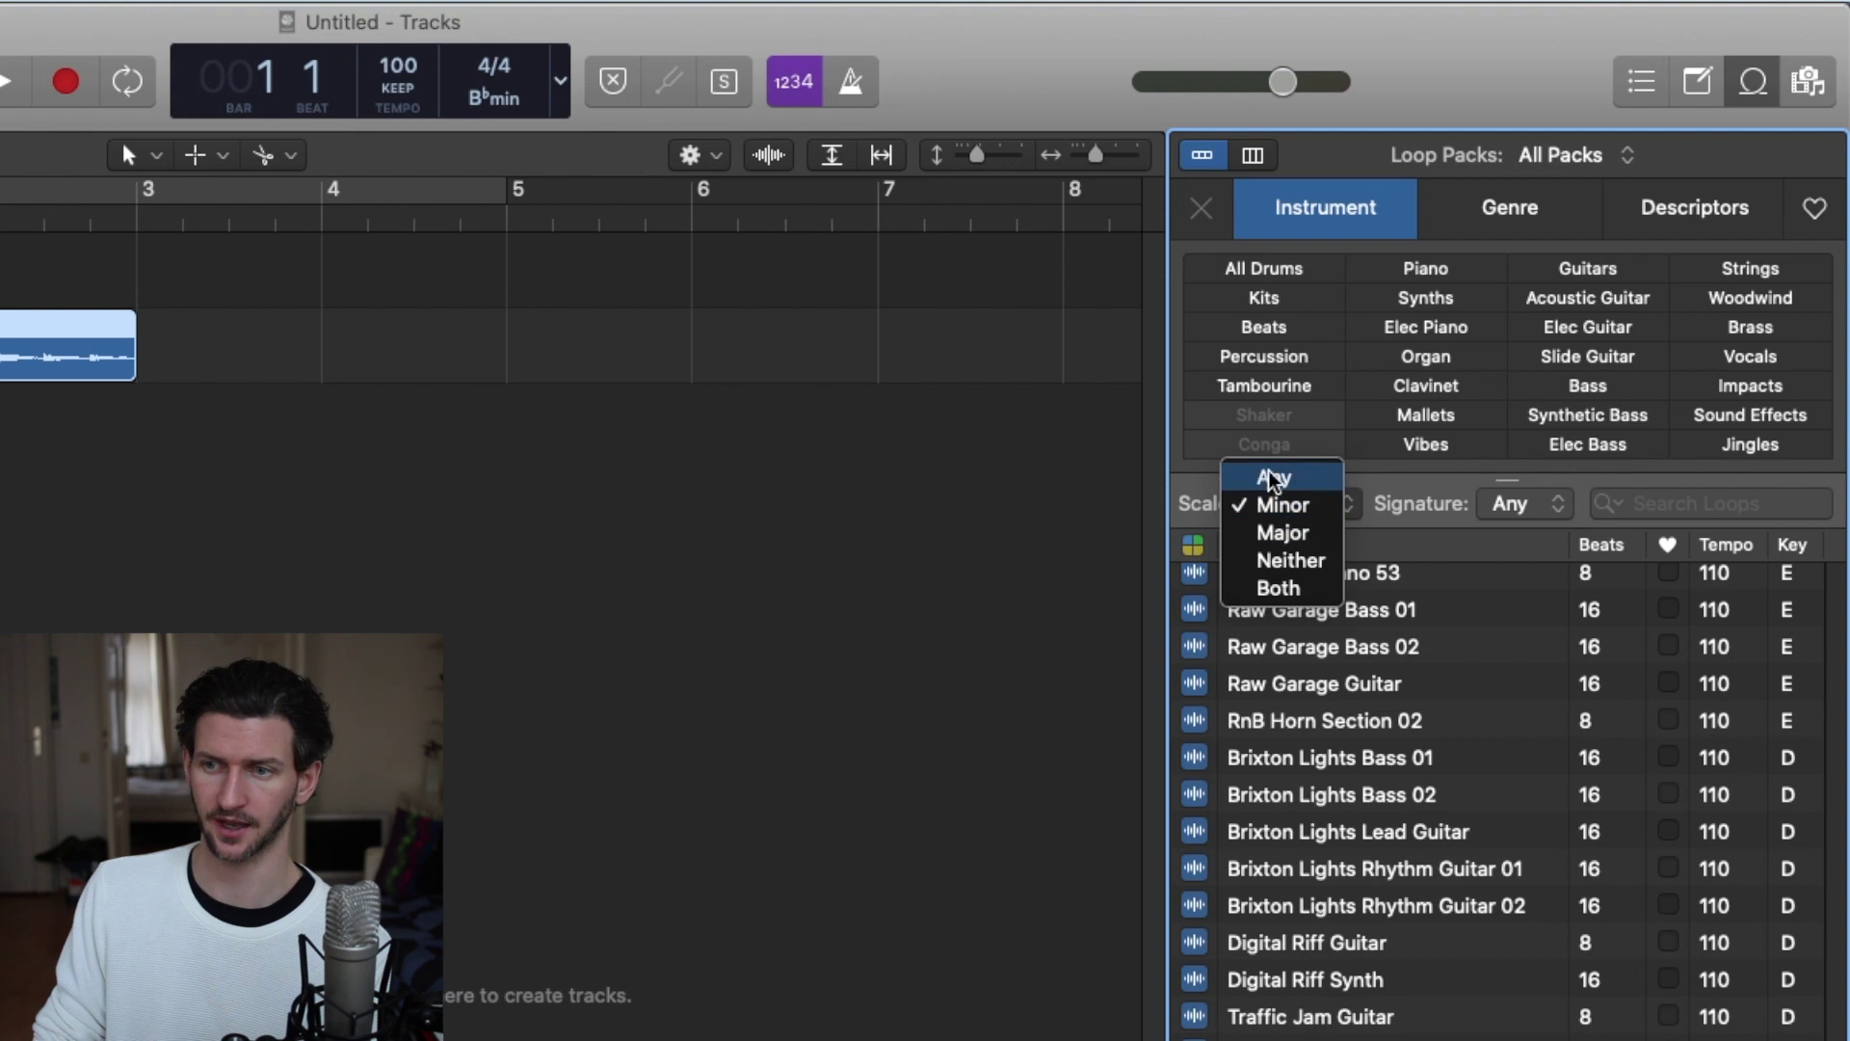
{"action": "left_click", "coordinate": [1316, 511]}
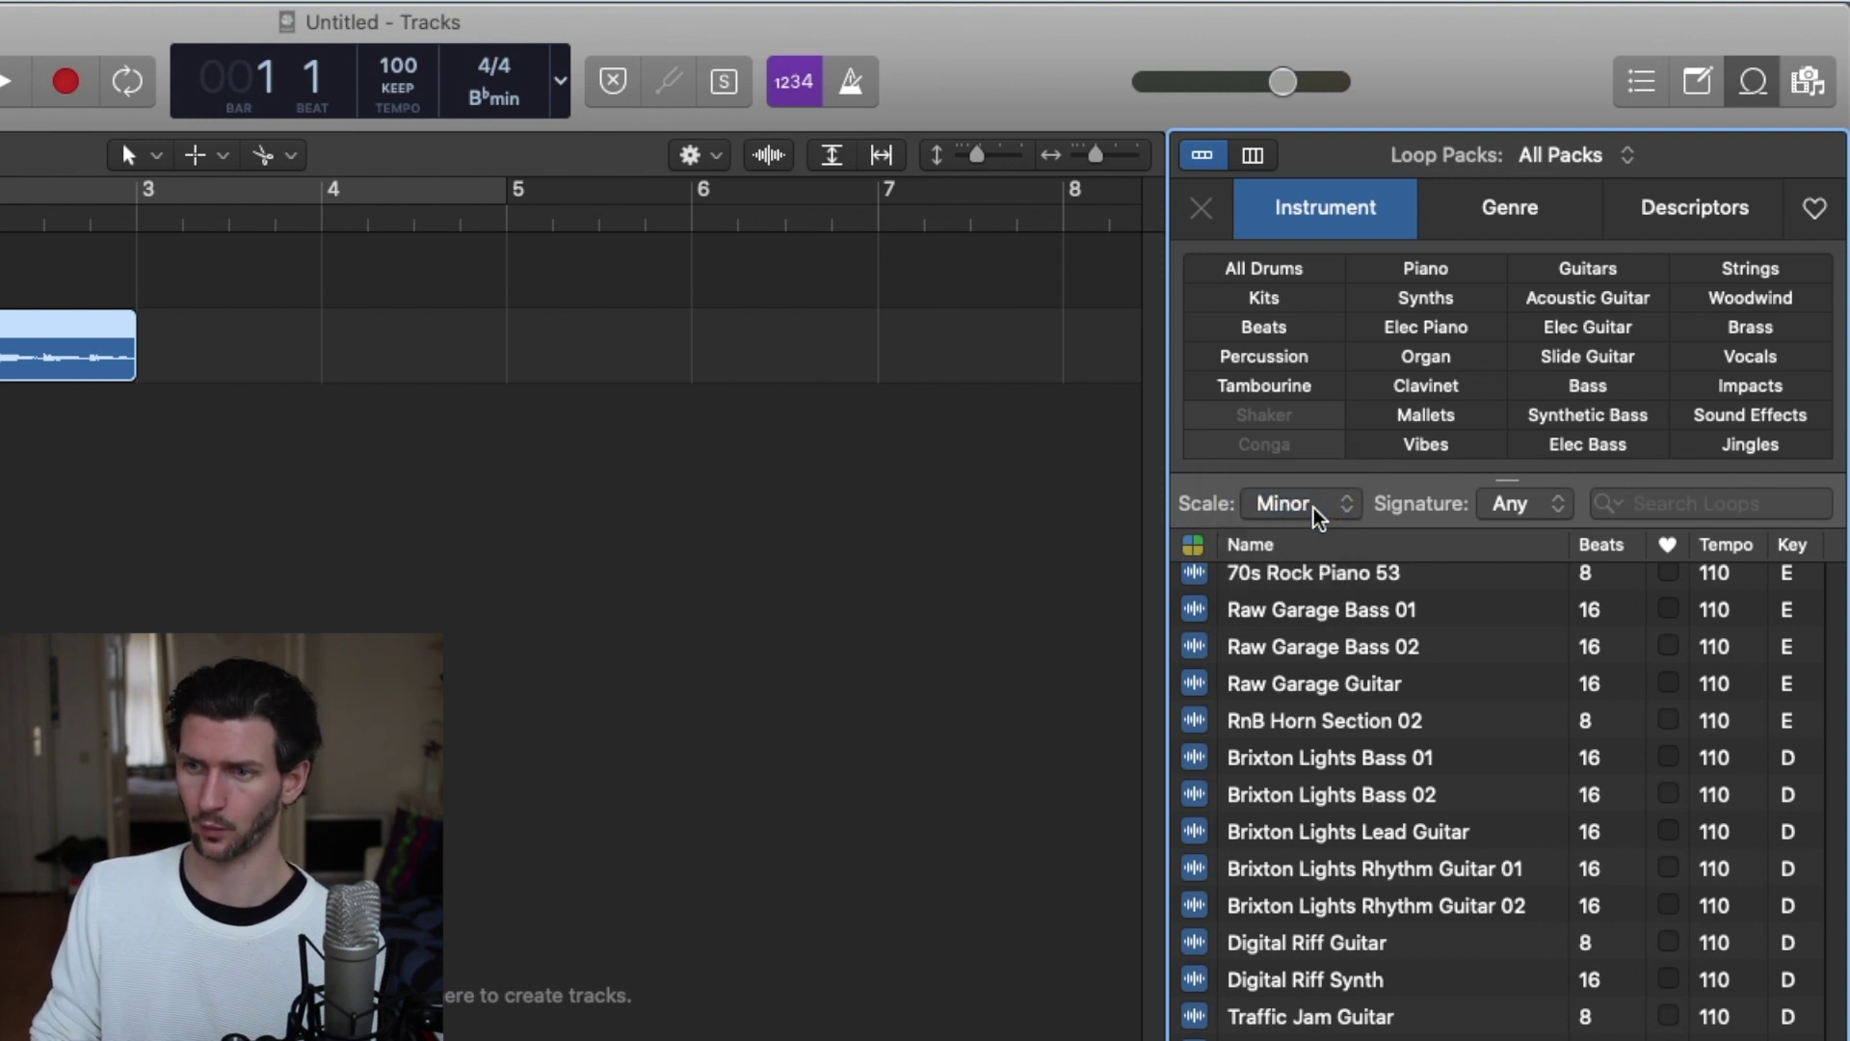
{"action": "left_click", "coordinate": [1316, 510]}
{"action": "left_click", "coordinate": [1314, 479]}
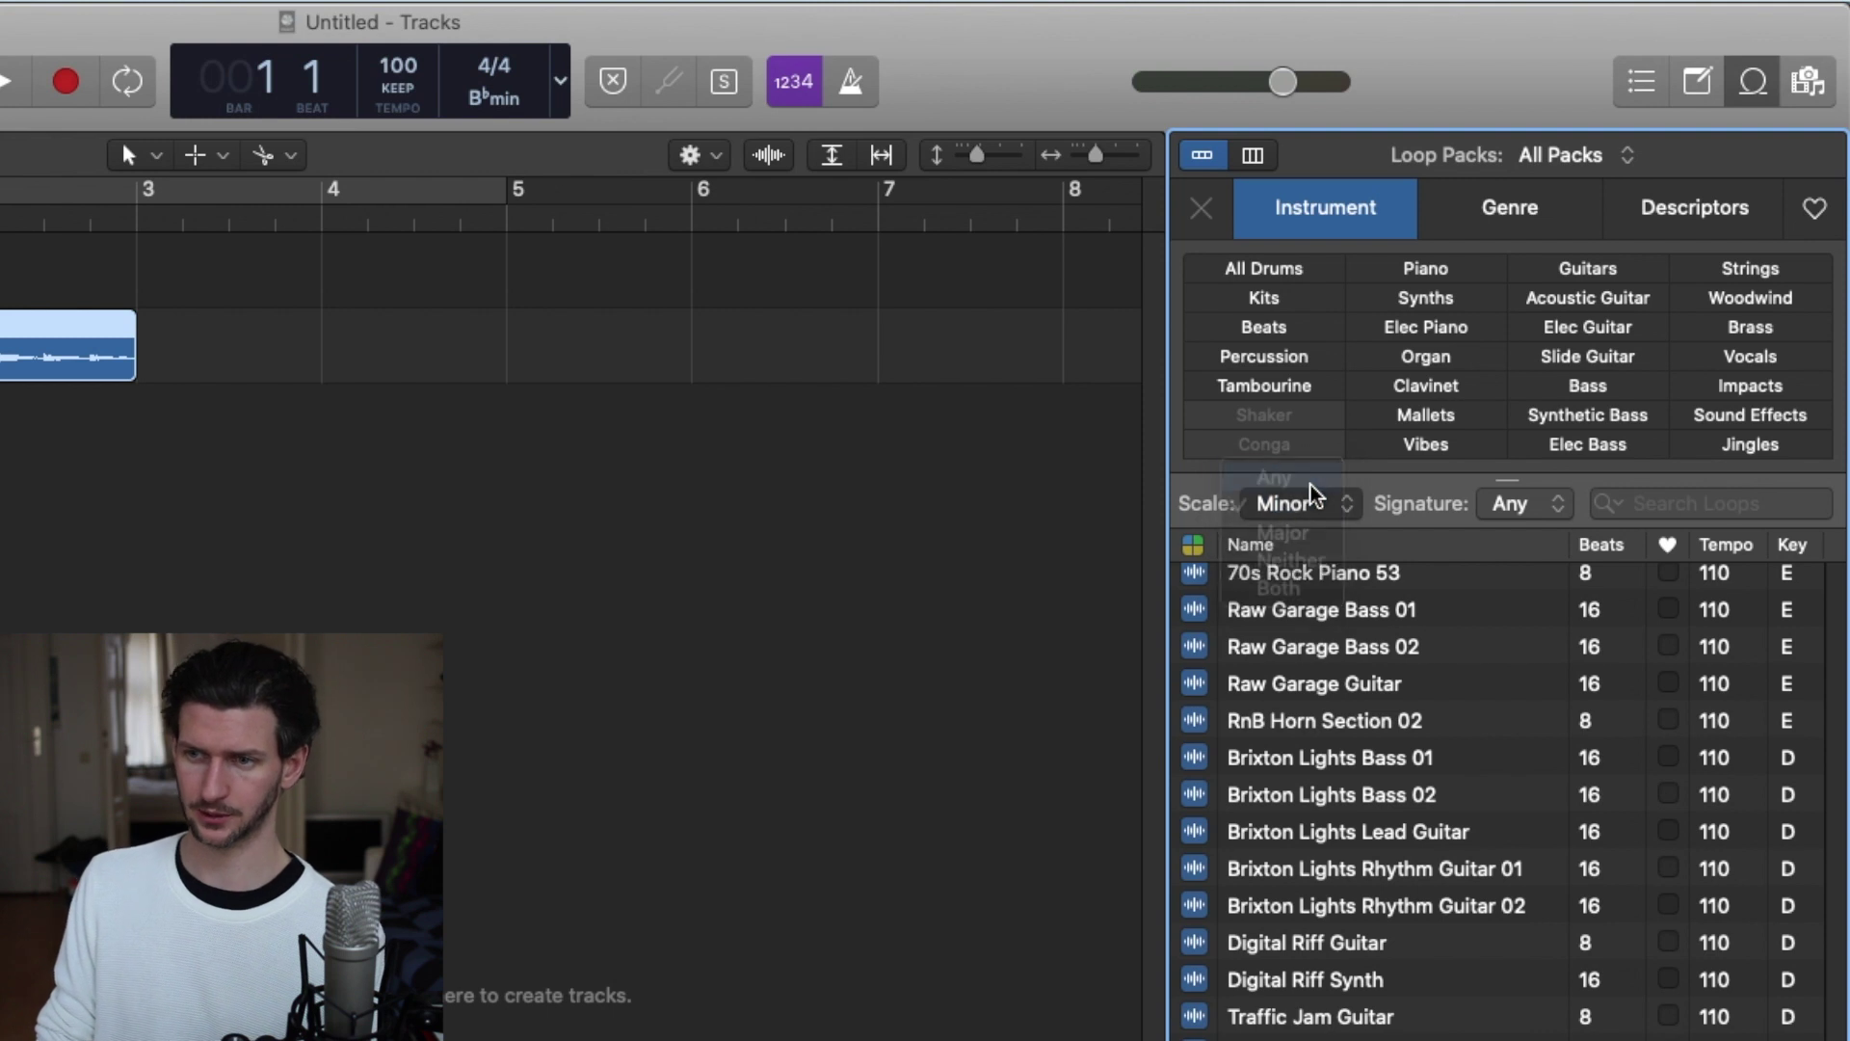
{"action": "left_click", "coordinate": [1552, 506]}
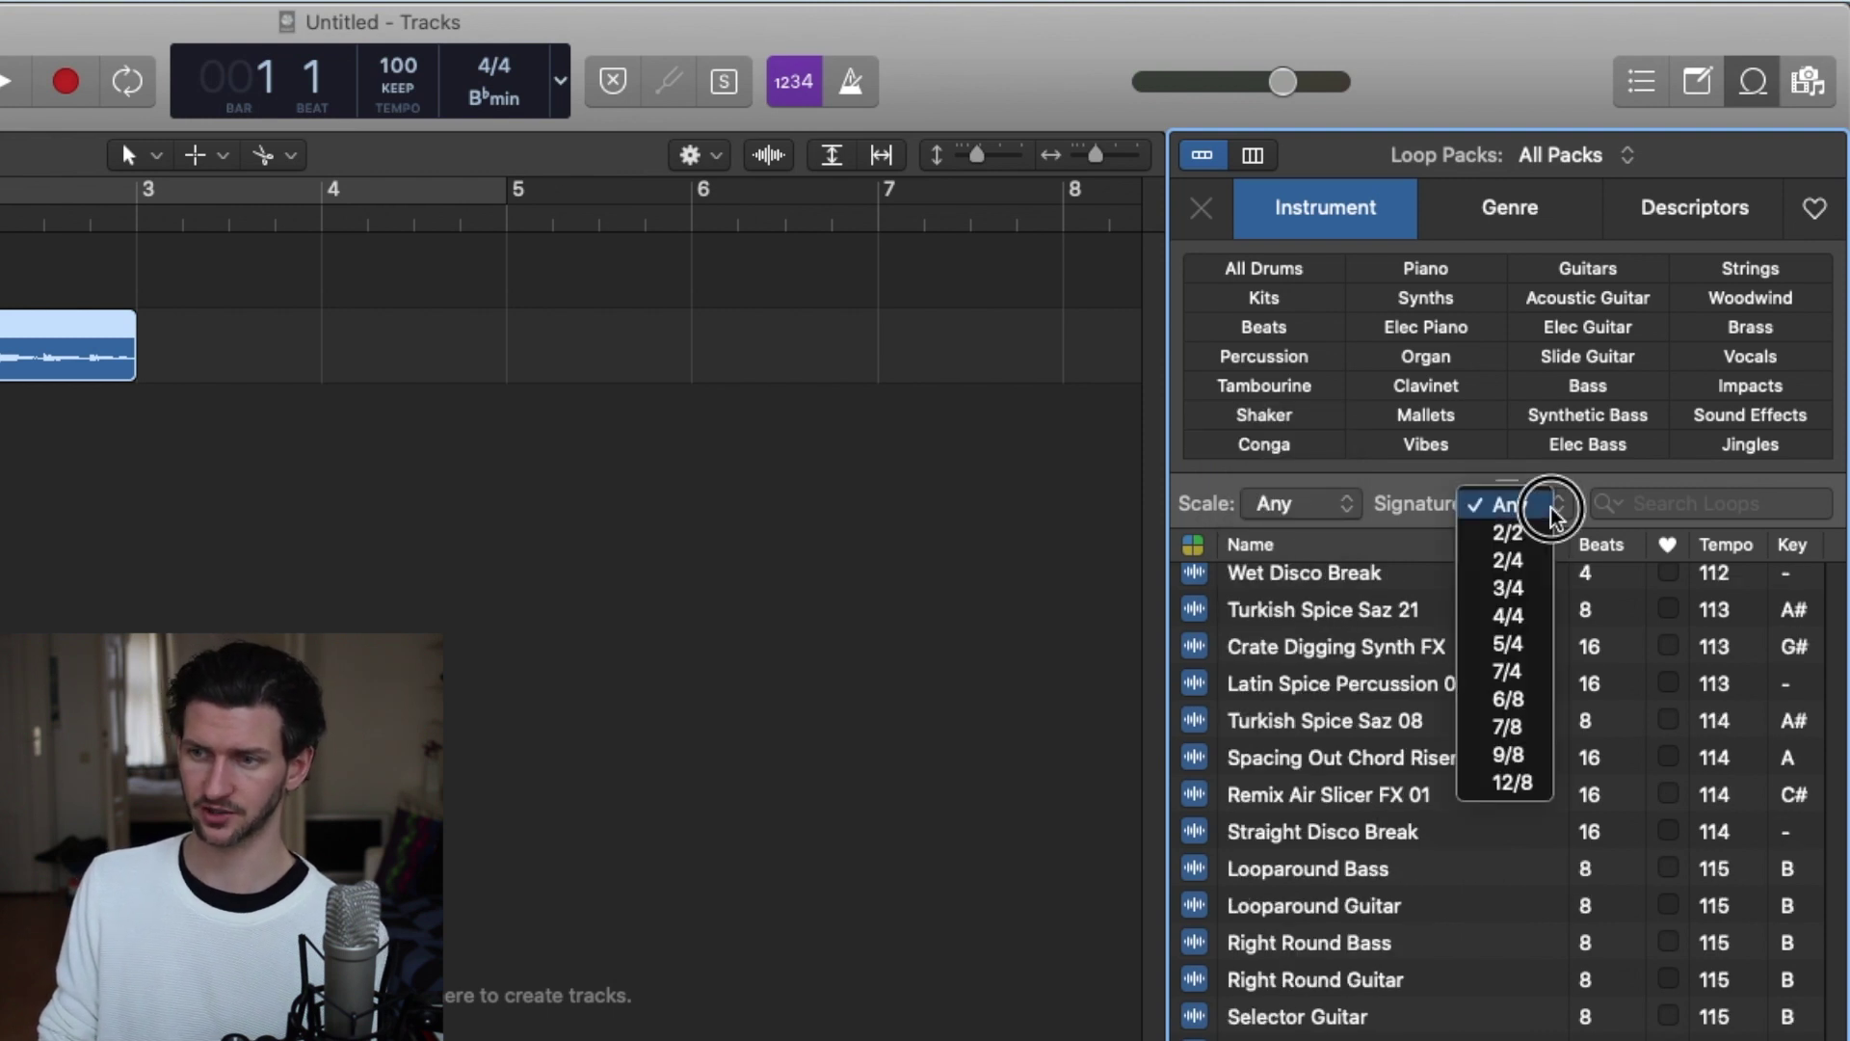
{"action": "left_click", "coordinate": [1553, 503]}
{"action": "left_click", "coordinate": [1320, 515]}
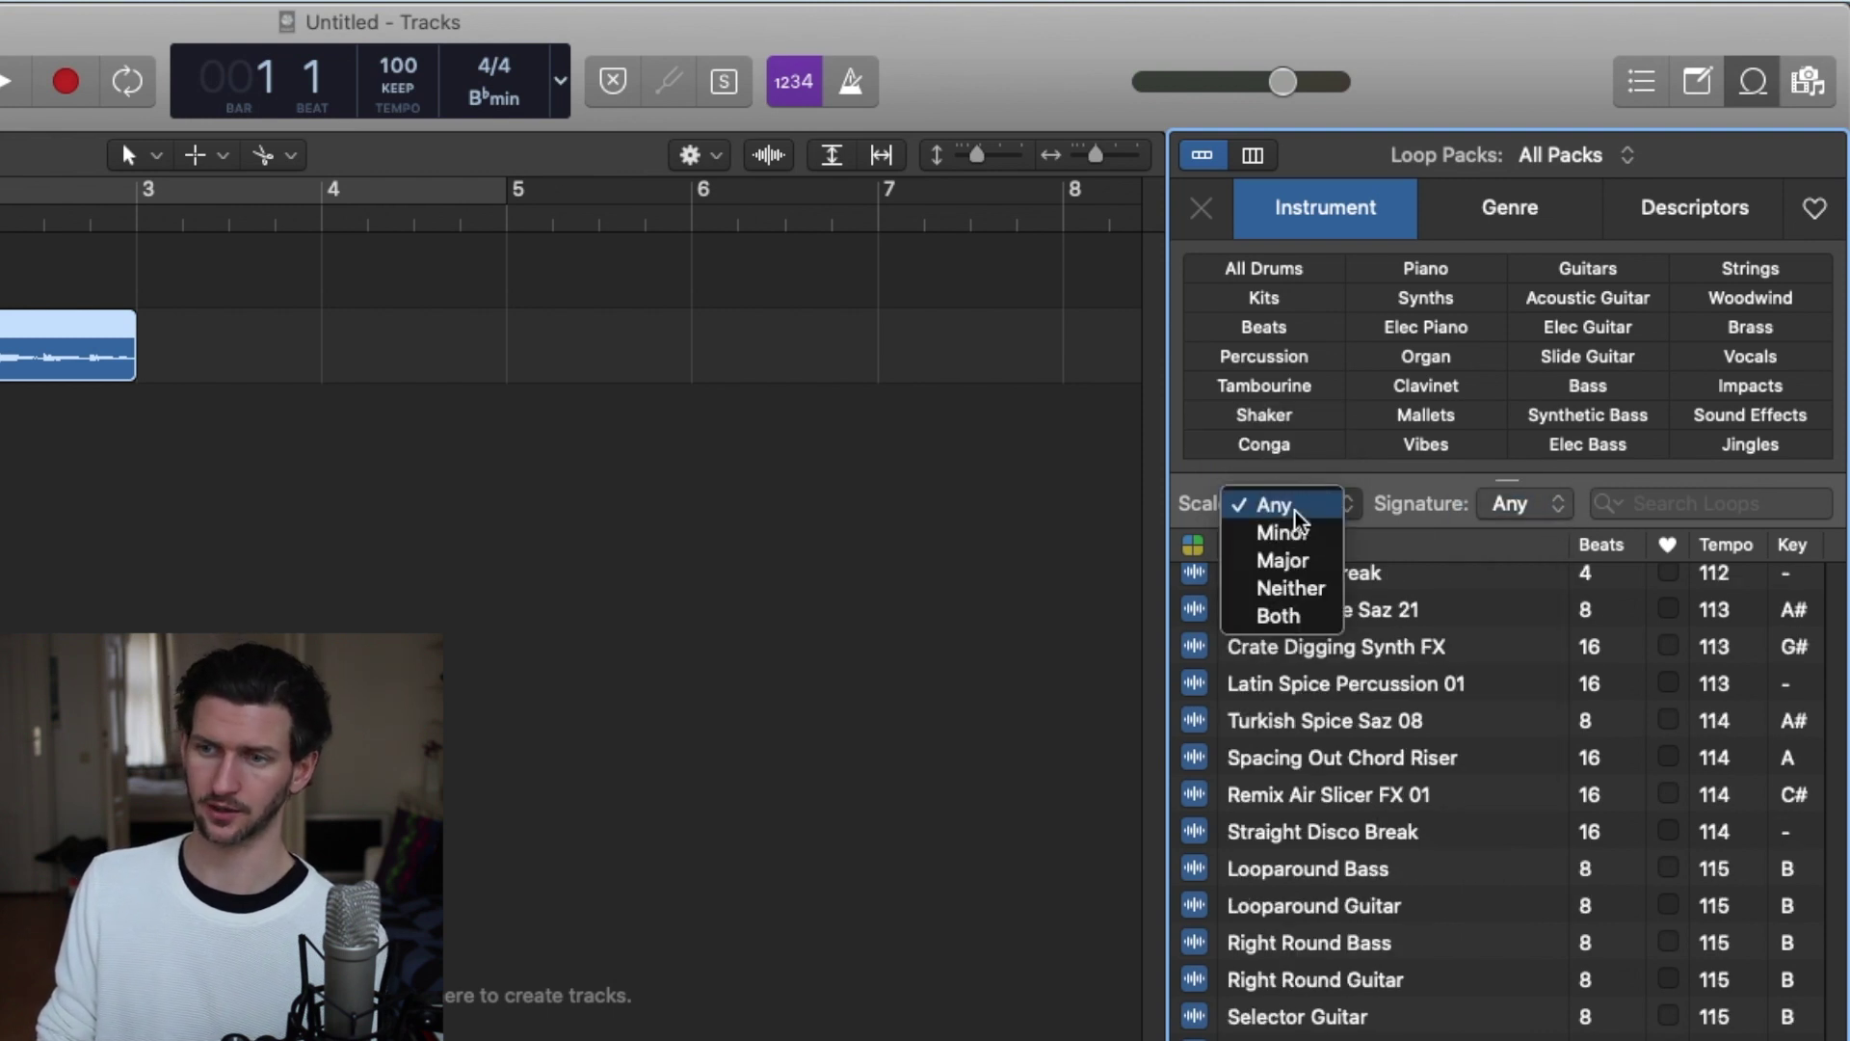
{"action": "left_click", "coordinate": [1287, 503]}
{"action": "scroll", "coordinate": [1454, 1029], "scroll_direction": "down", "scroll_amount": 1}
{"action": "scroll", "coordinate": [1452, 1033], "scroll_direction": "up", "scroll_amount": 10}
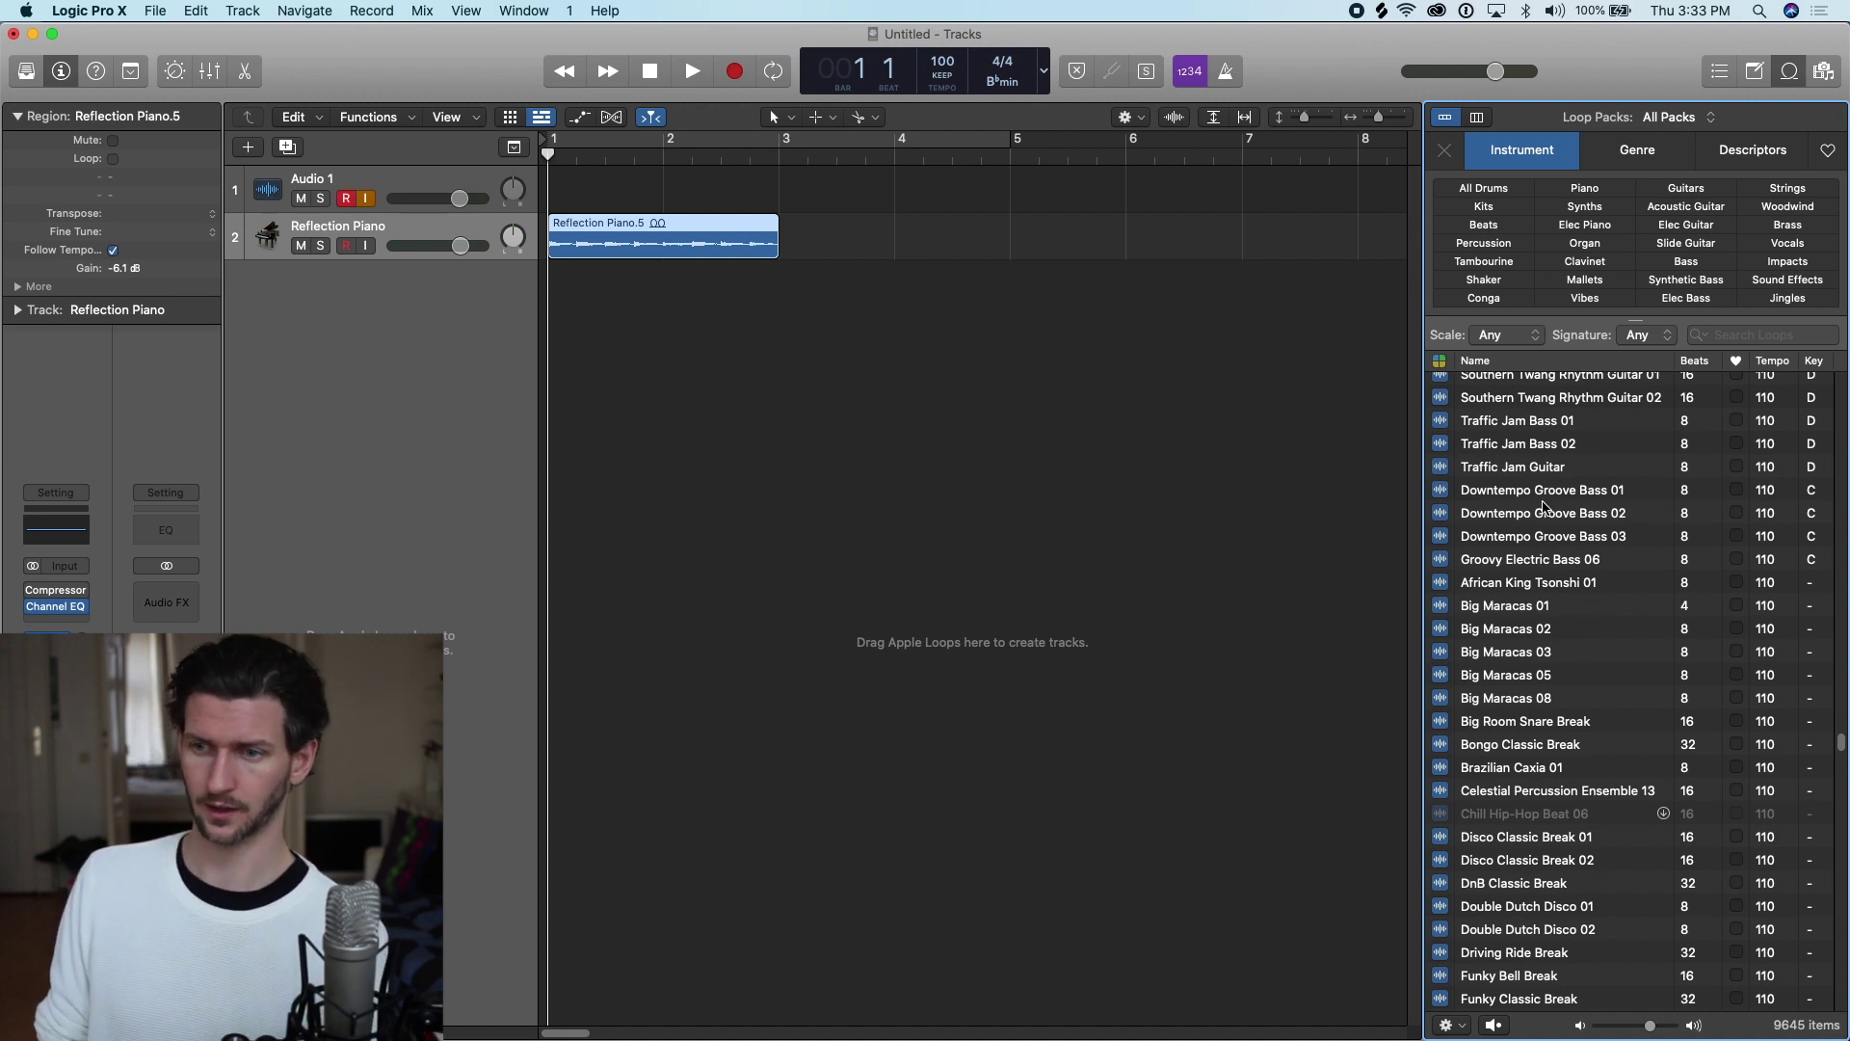
- Scroll the Loop Browser to 80s Dance Bass Synth 06 and preview that loop
{"action": "scroll", "coordinate": [1542, 505], "scroll_direction": "up", "scroll_amount": 8}
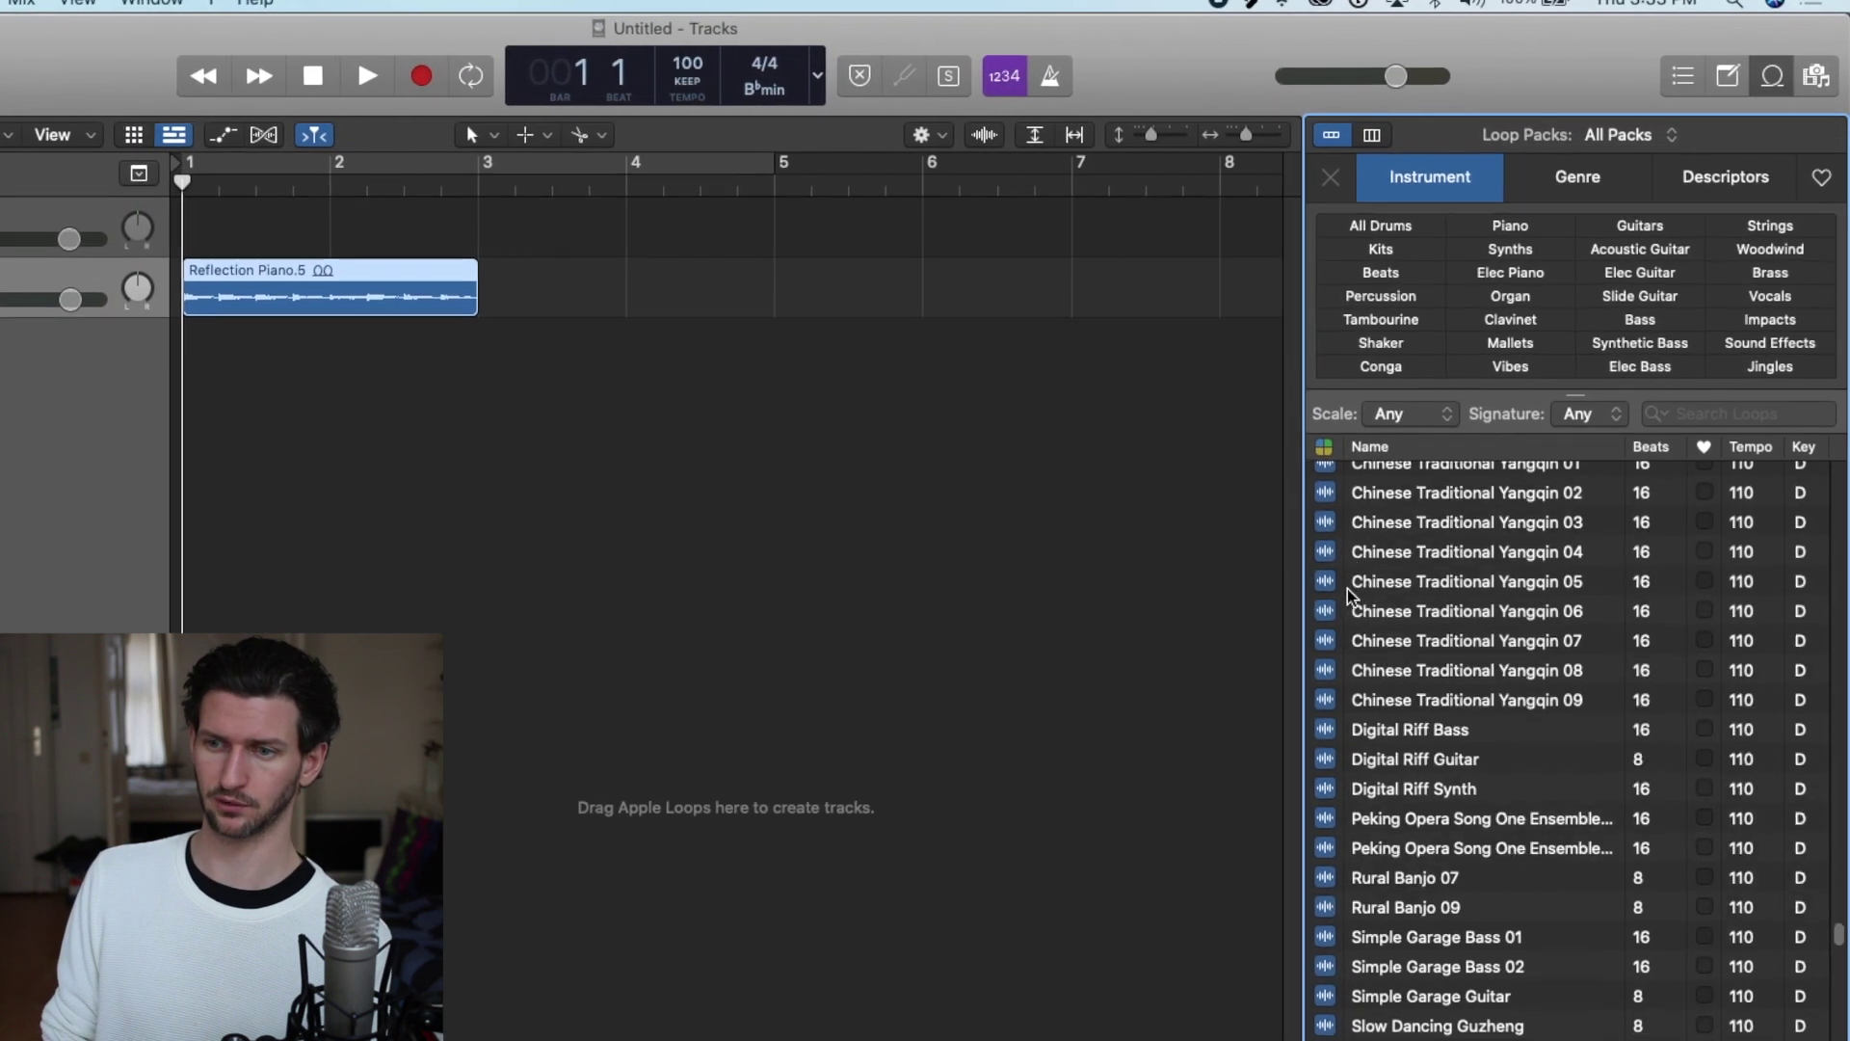
{"action": "scroll", "coordinate": [1347, 594], "scroll_direction": "up", "scroll_amount": 4}
{"action": "scroll", "coordinate": [1344, 602], "scroll_direction": "down", "scroll_amount": 20}
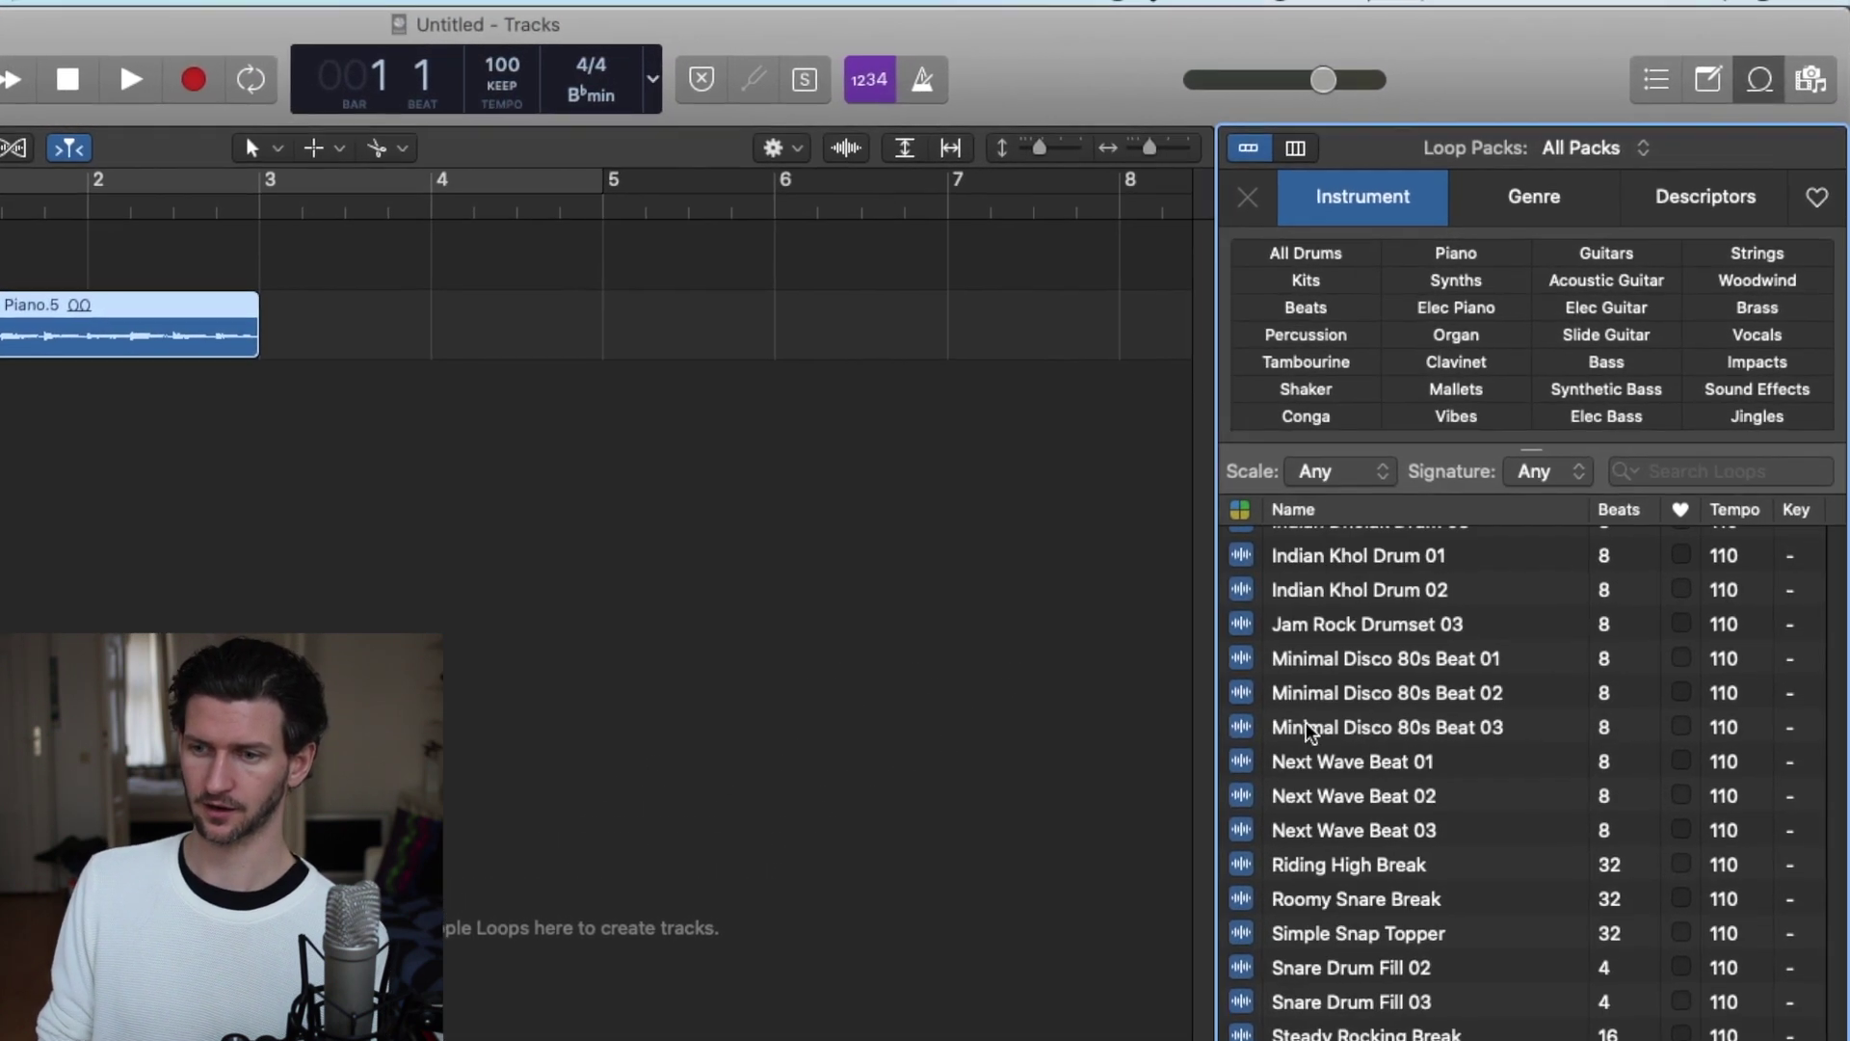
{"action": "scroll", "coordinate": [1311, 732], "scroll_direction": "down", "scroll_amount": 15}
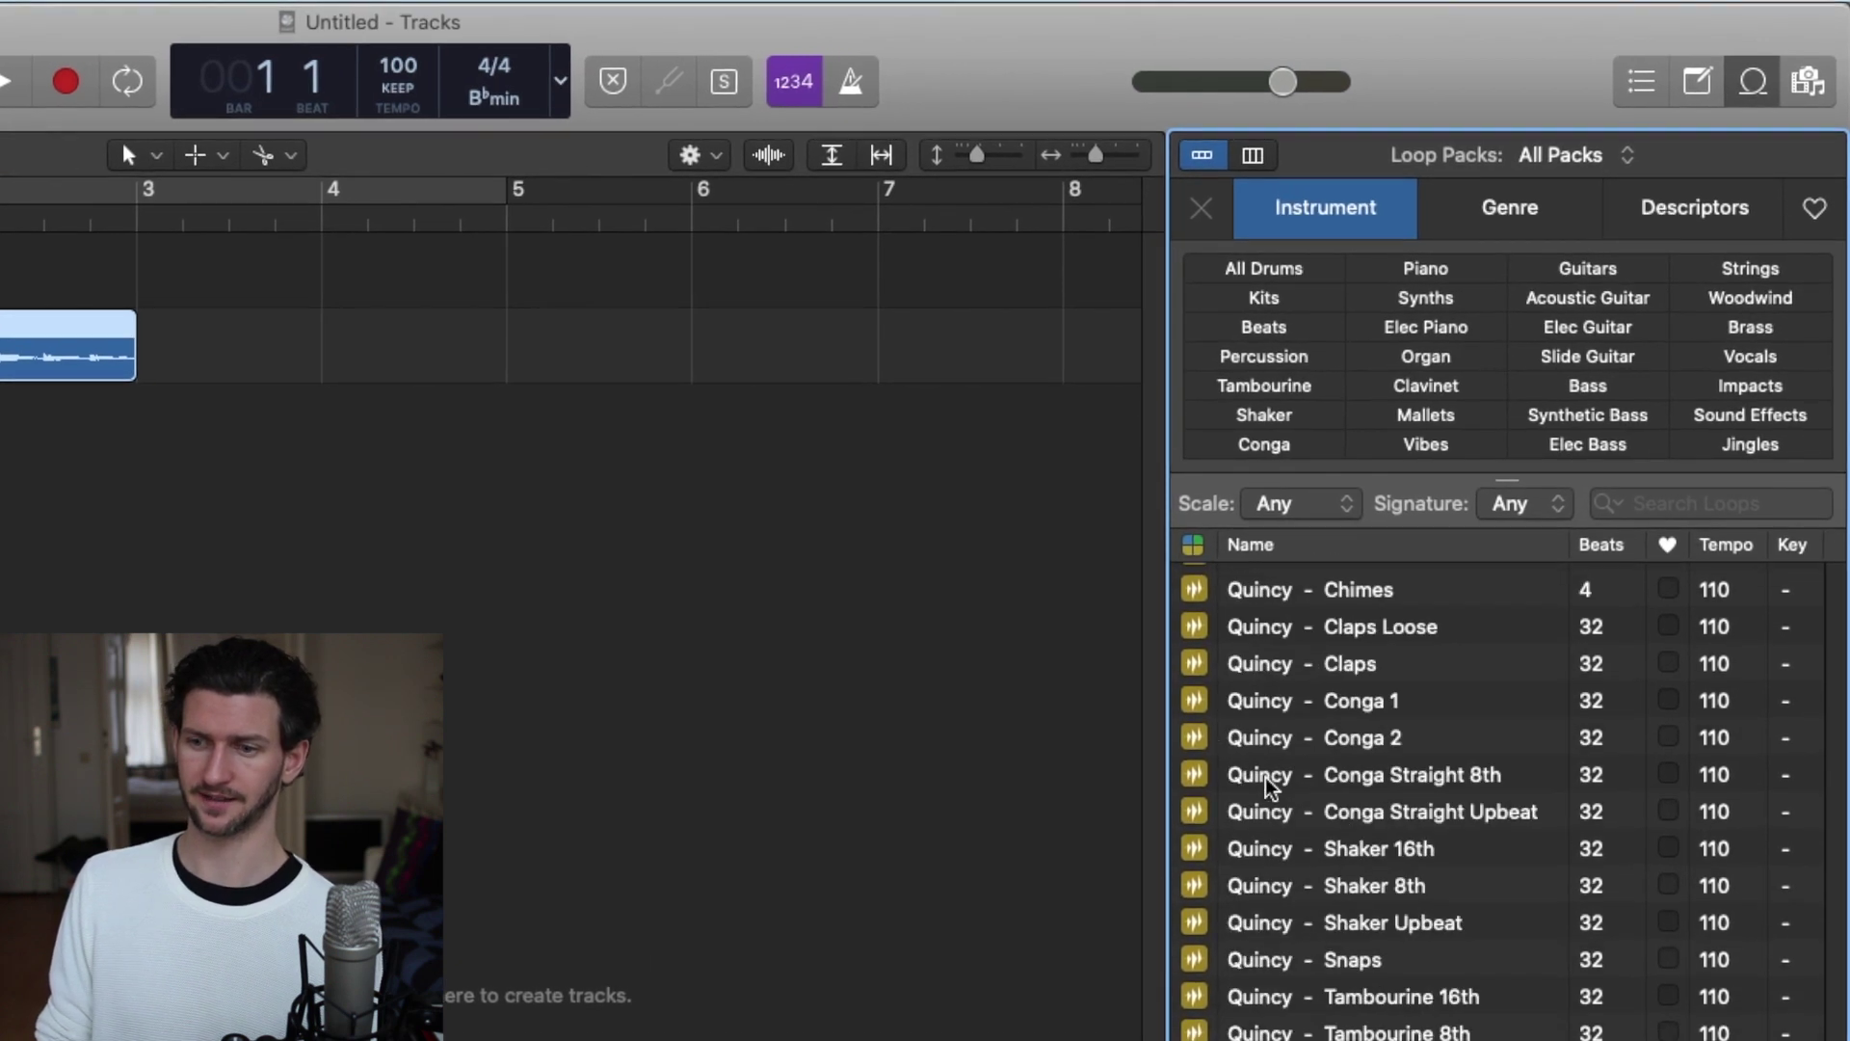
{"action": "scroll", "coordinate": [1265, 785], "scroll_direction": "down", "scroll_amount": 20}
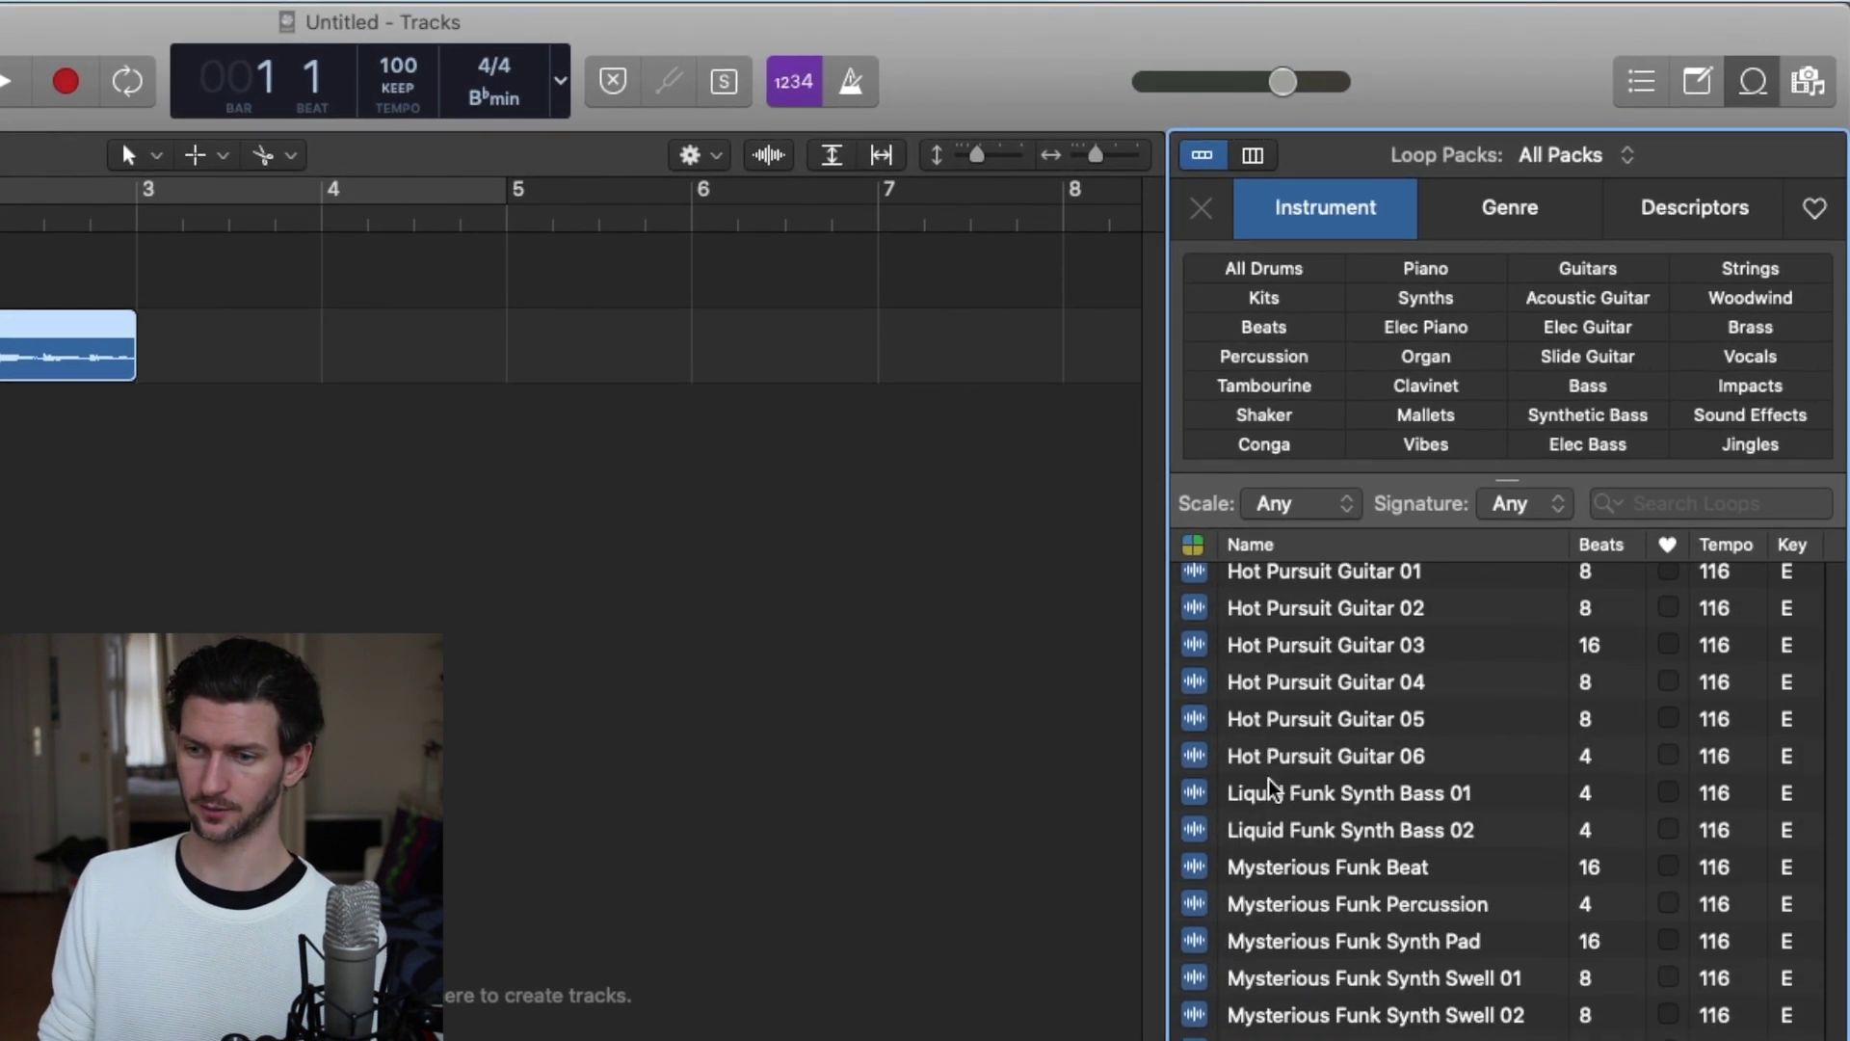
{"action": "scroll", "coordinate": [1269, 788], "scroll_direction": "down", "scroll_amount": 15}
{"action": "scroll", "coordinate": [1272, 790], "scroll_direction": "up", "scroll_amount": 12}
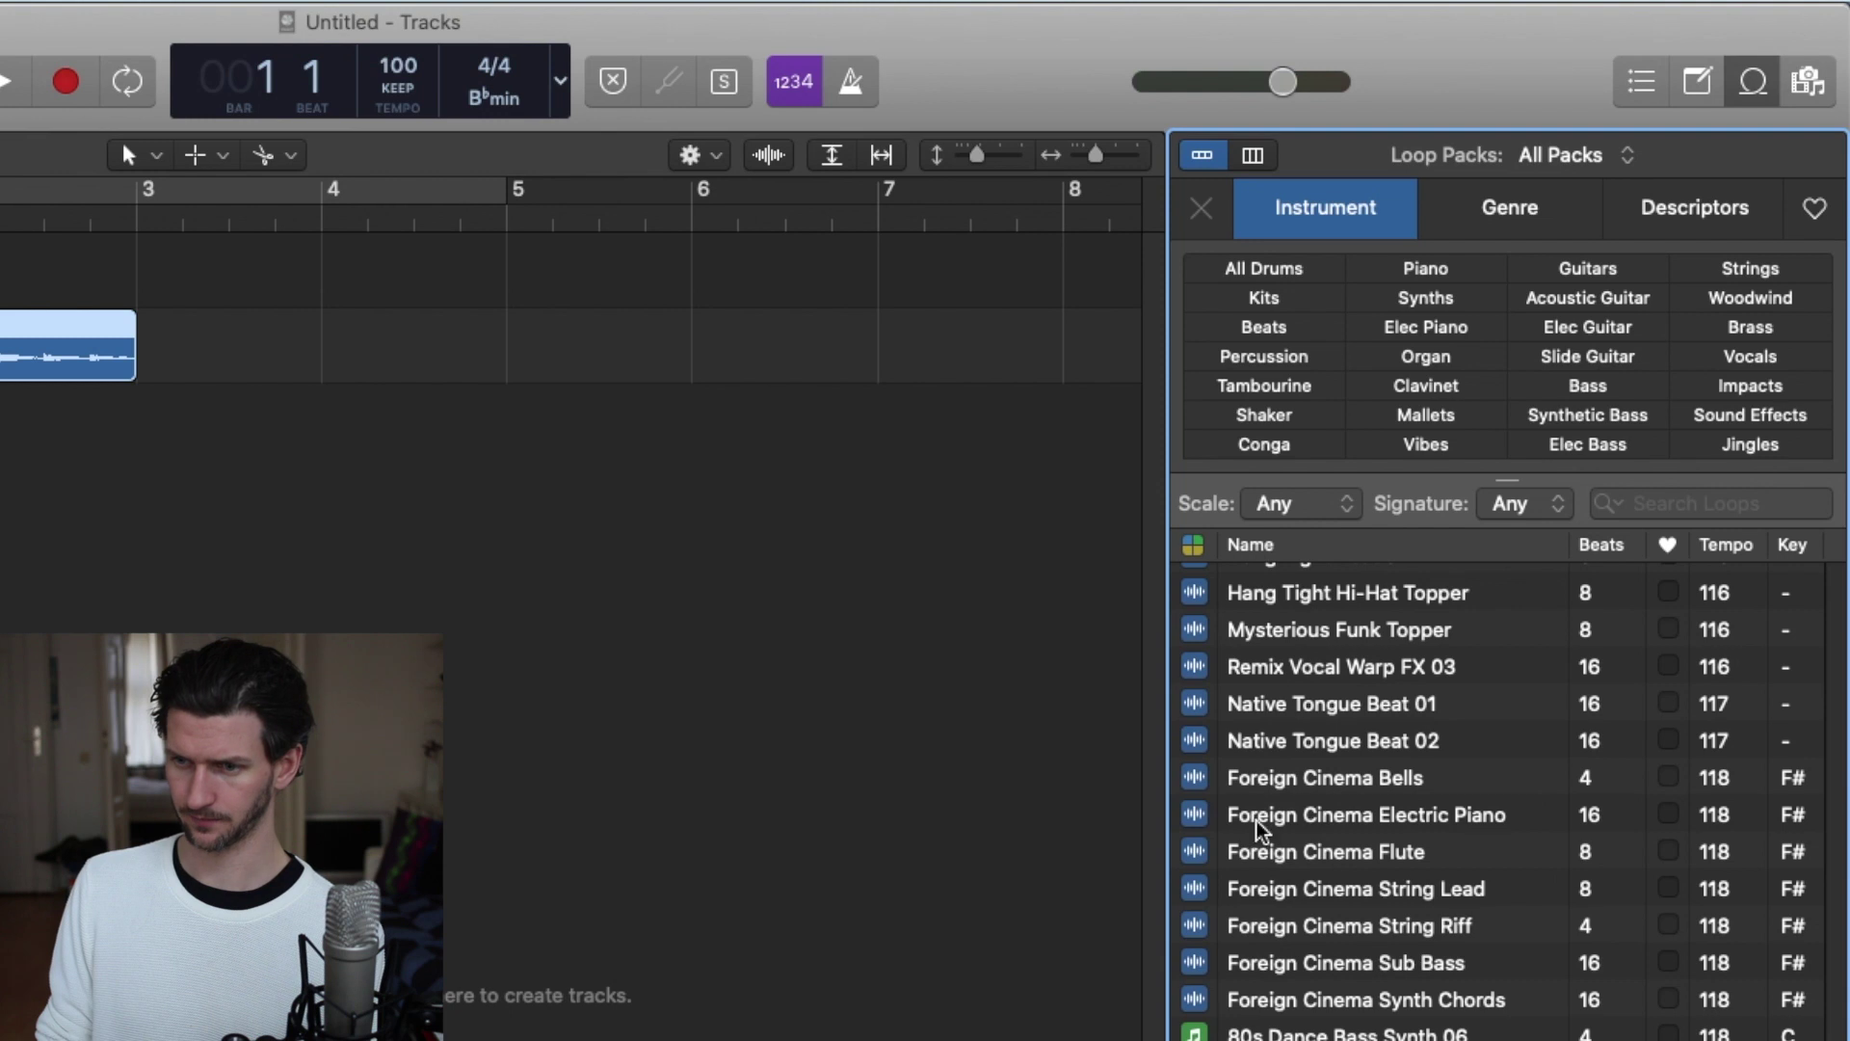
{"action": "left_click", "coordinate": [1252, 1033]}
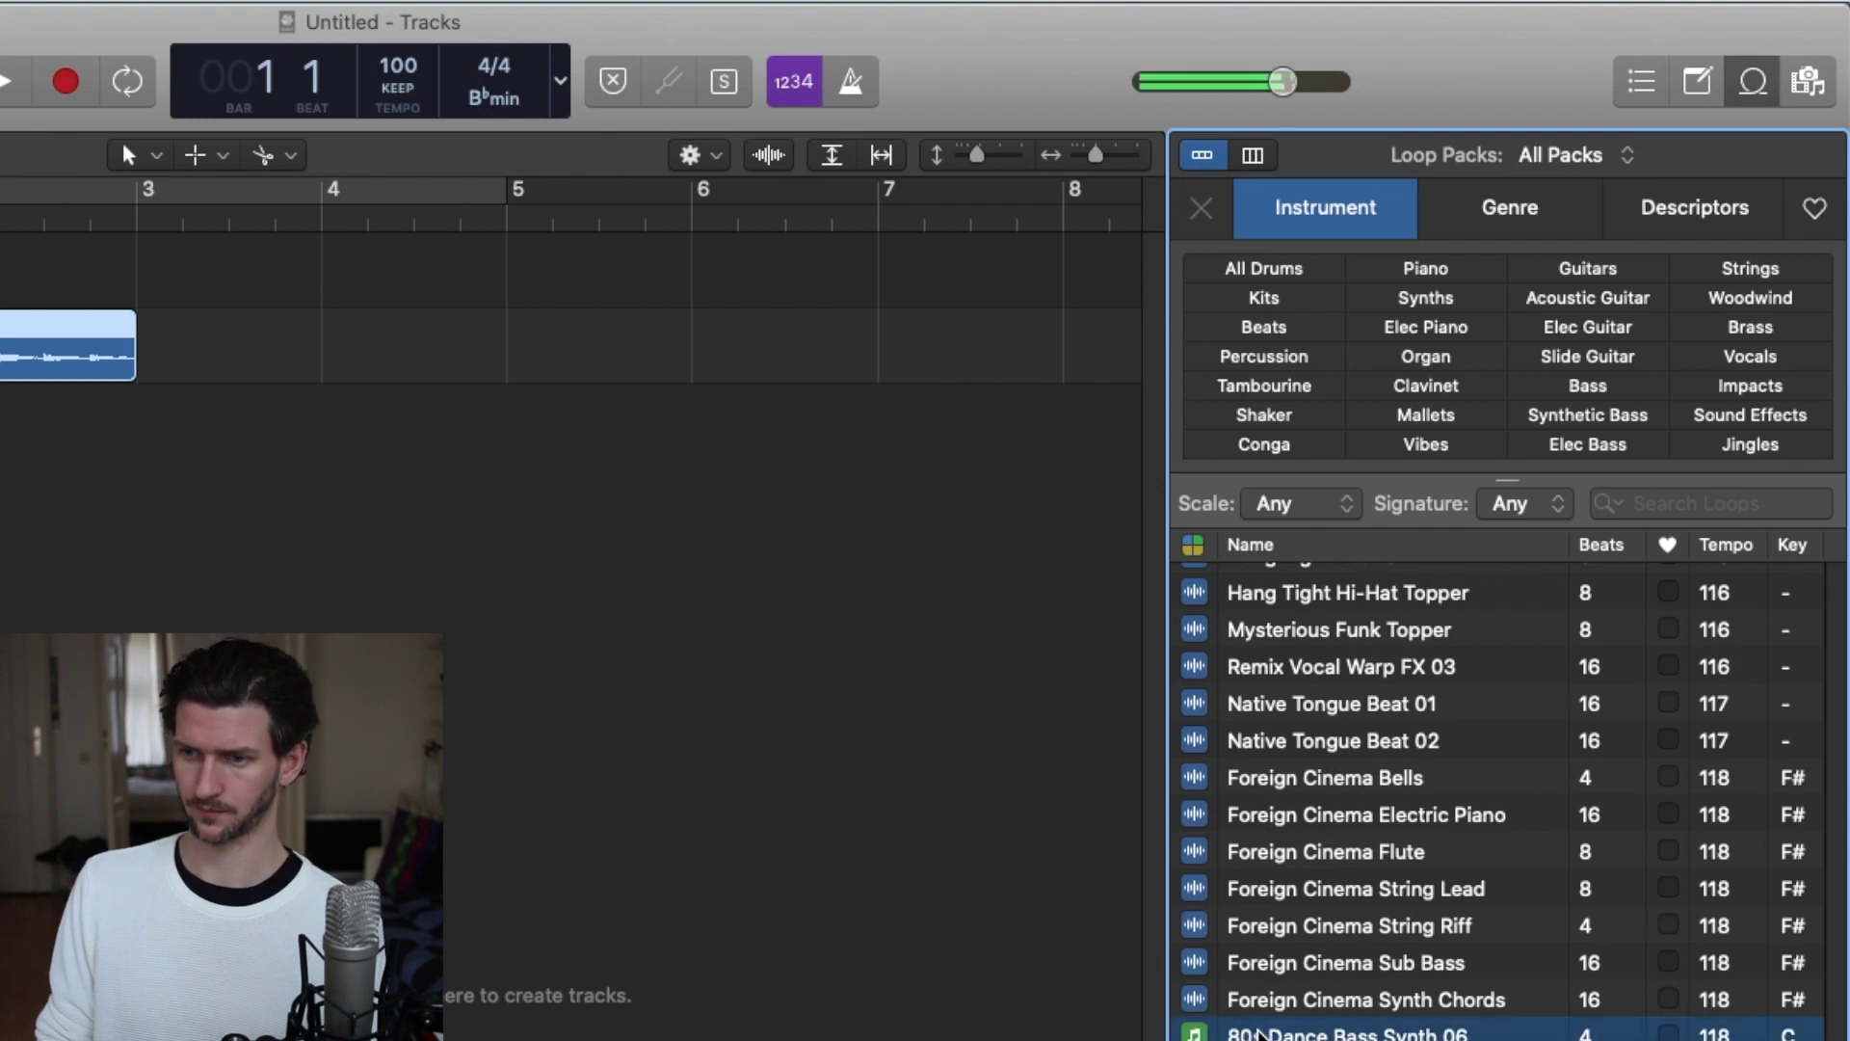
- Add 80s Dance Bass Synth 06 at bar 1 and a Quincy - Claps track, then select the piano region
{"action": "left_click_drag", "start_coordinate": [1252, 1033], "coordinate": [47, 414]}
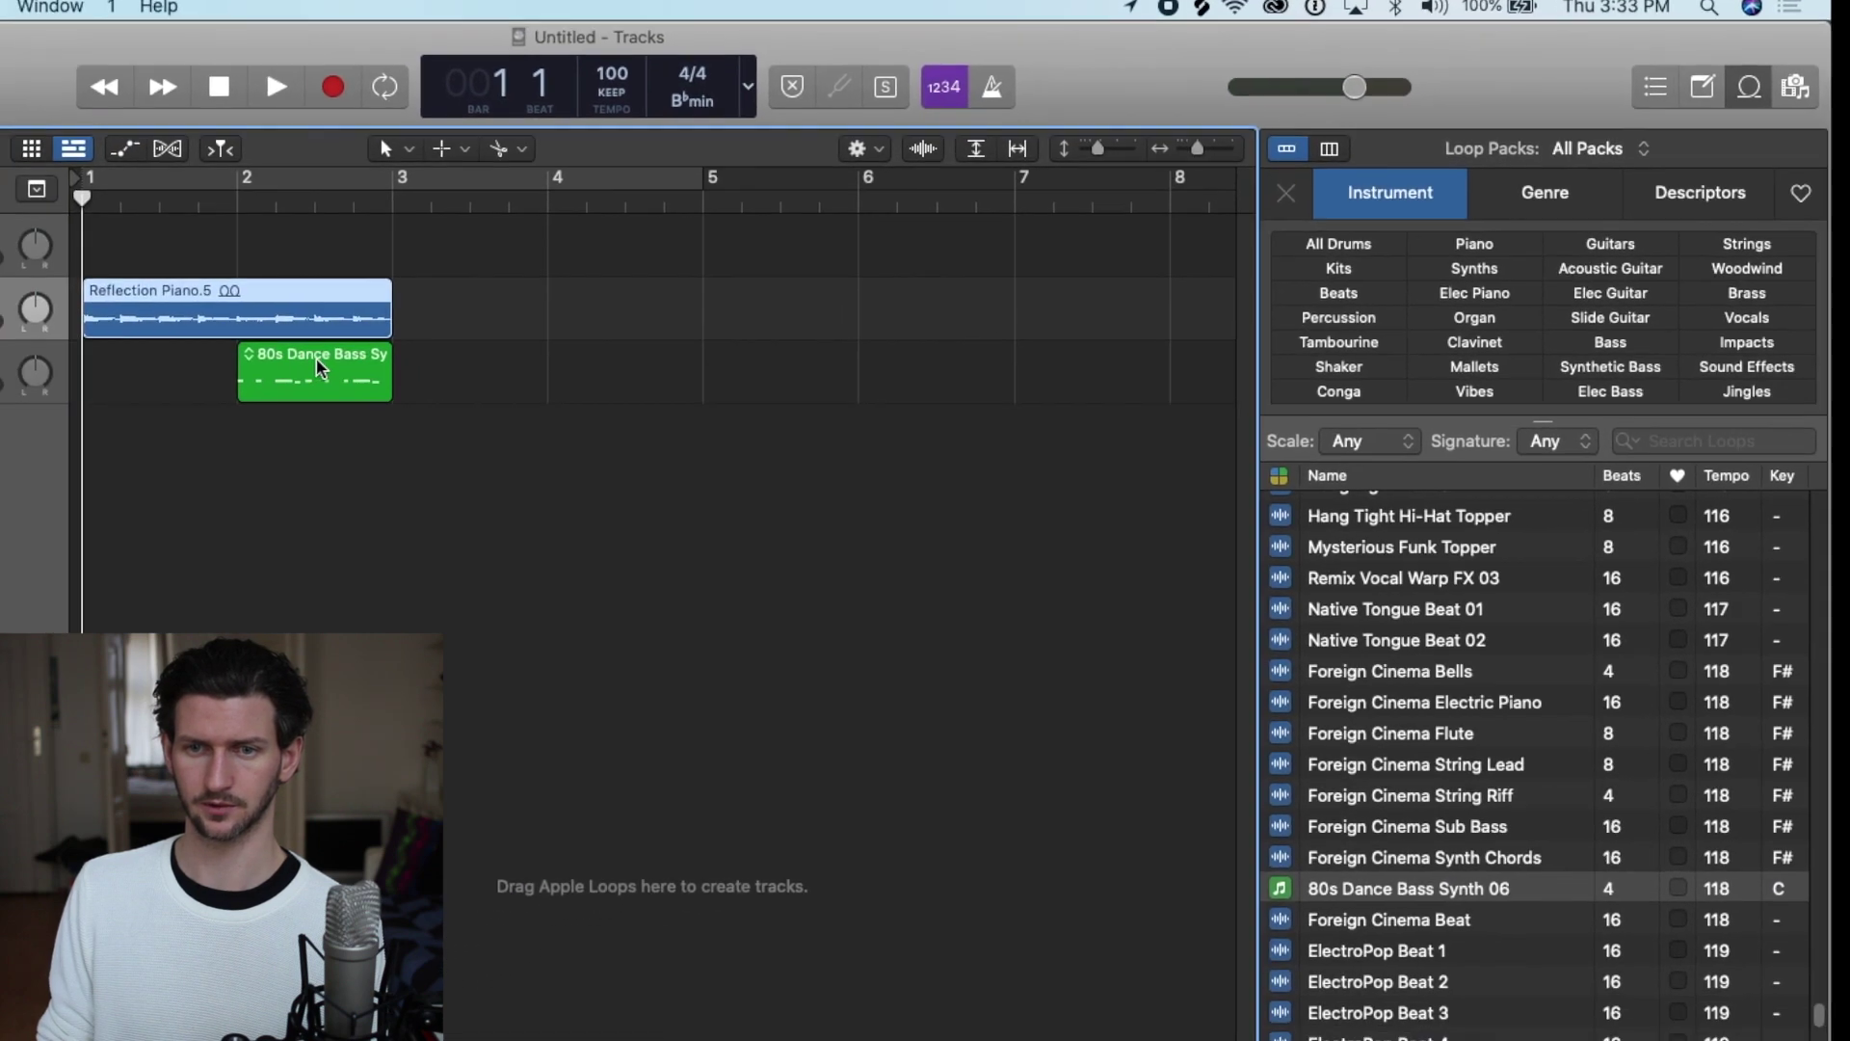
{"action": "left_click_drag", "start_coordinate": [318, 366], "coordinate": [162, 366]}
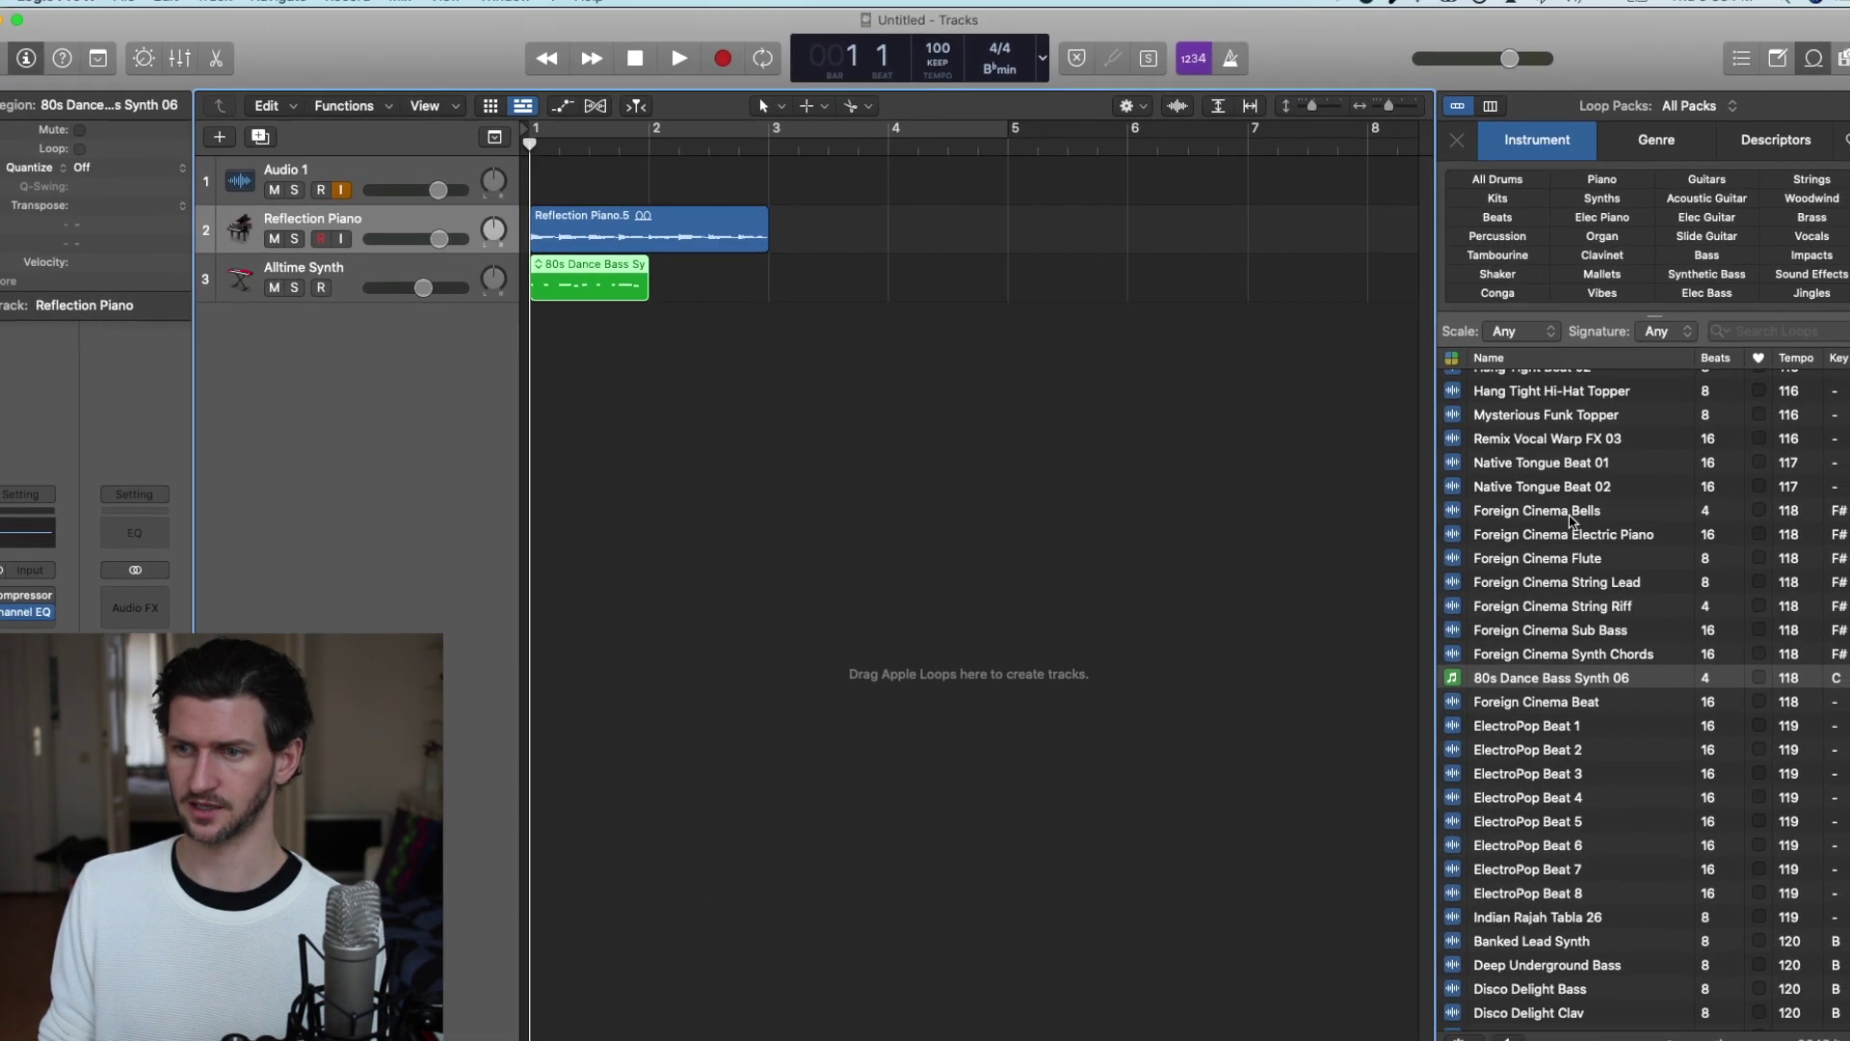
{"action": "scroll", "coordinate": [1409, 654], "scroll_direction": "up", "scroll_amount": 5}
{"action": "scroll", "coordinate": [1539, 492], "scroll_direction": "up", "scroll_amount": 15}
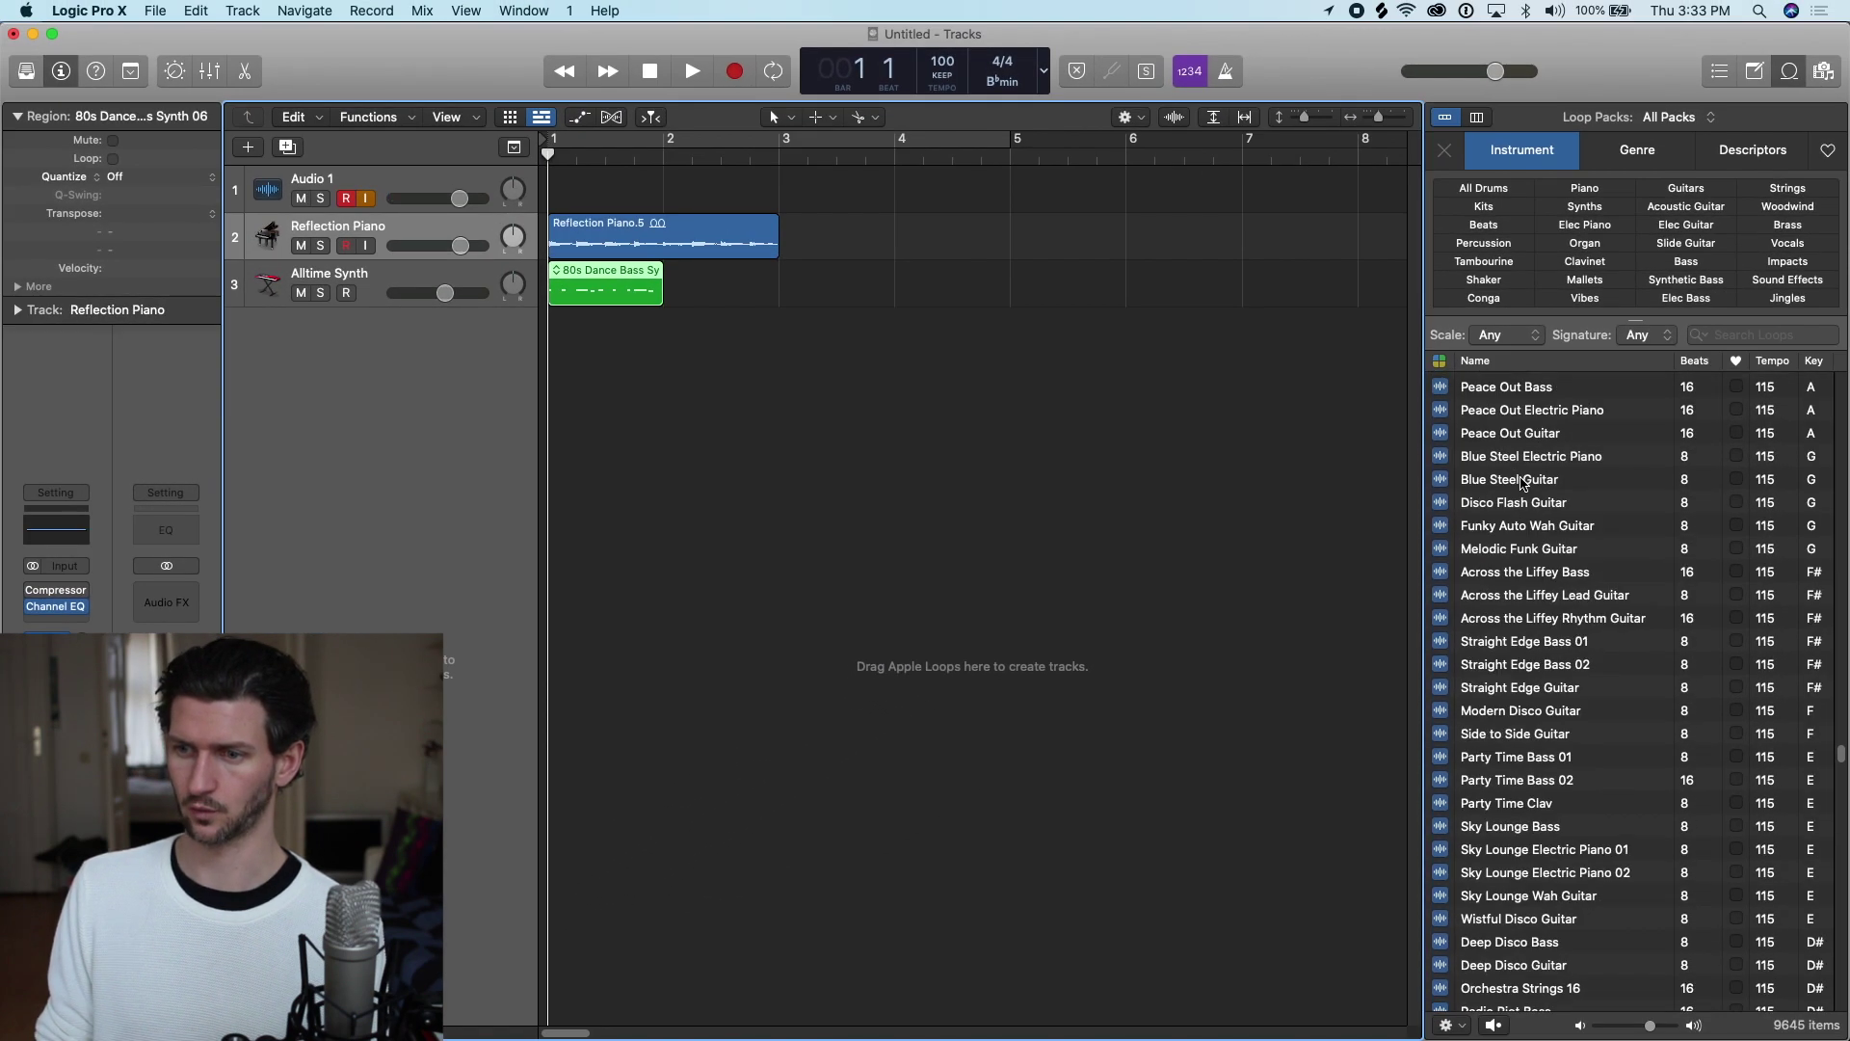
{"action": "scroll", "coordinate": [1522, 480], "scroll_direction": "up", "scroll_amount": 8}
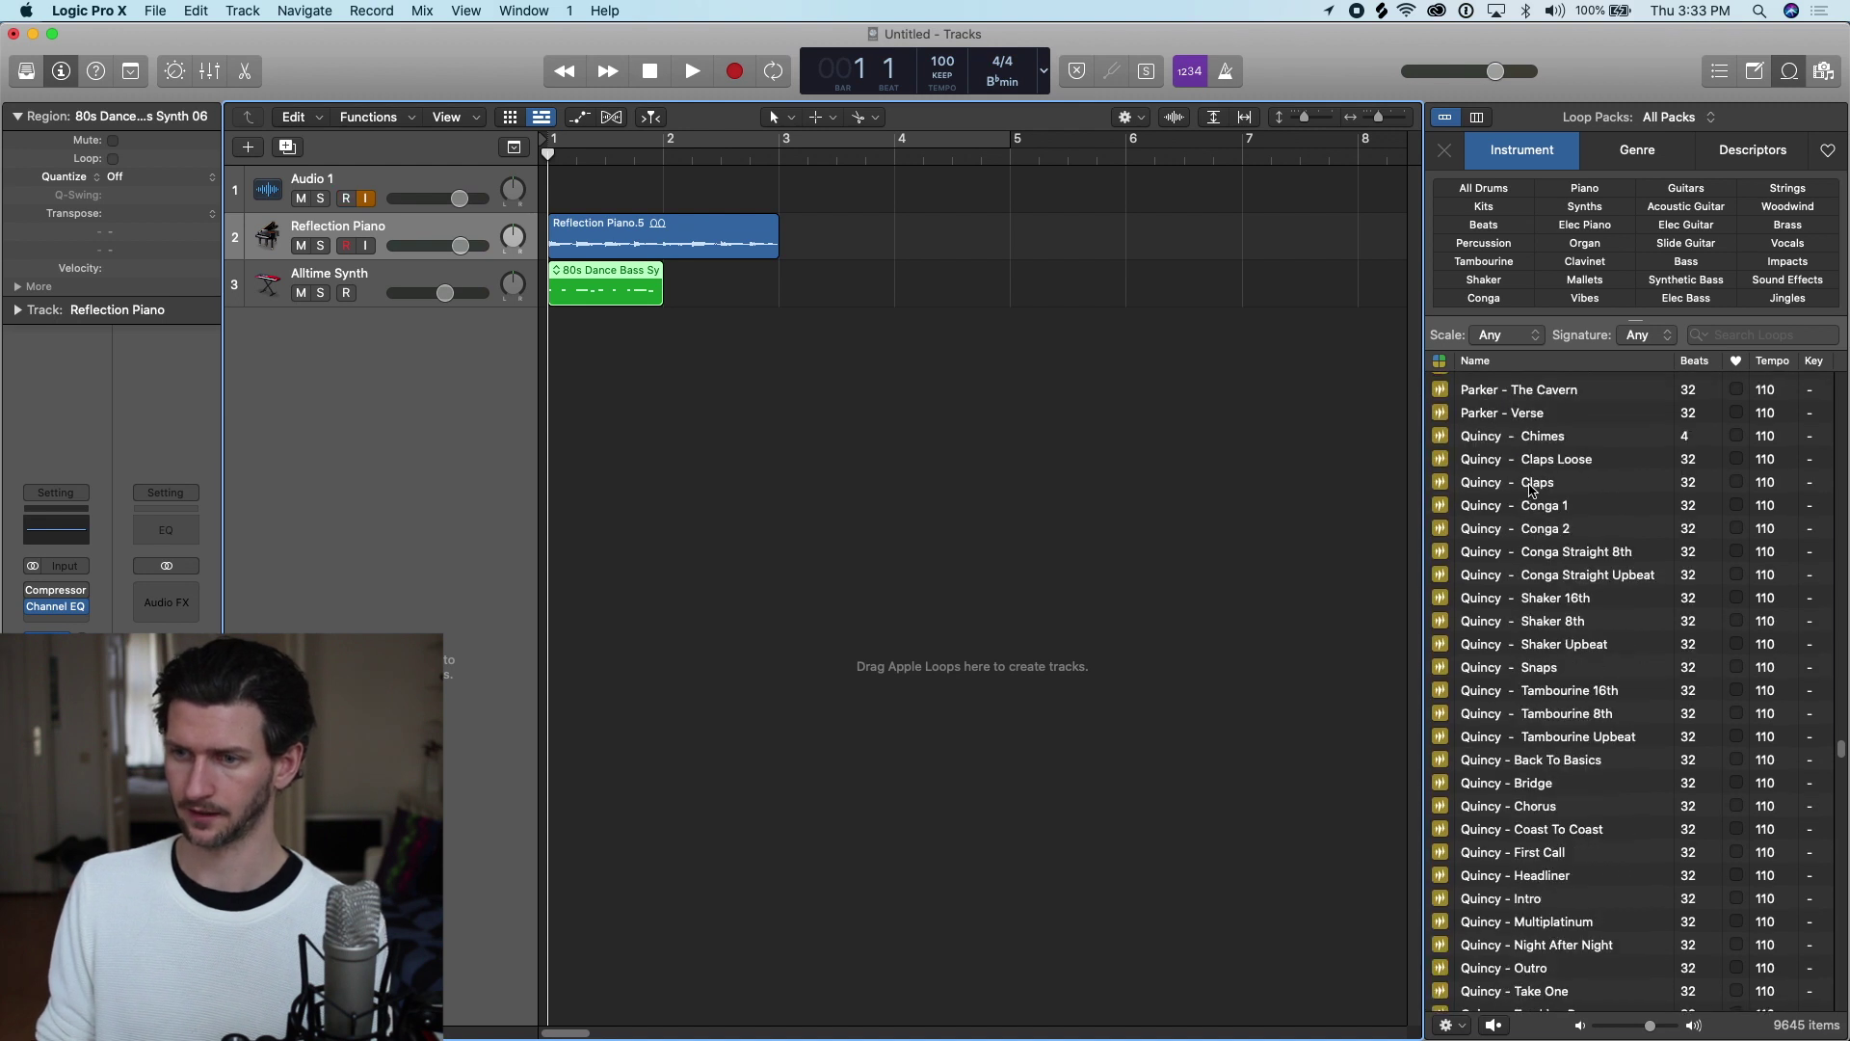
{"action": "left_click_drag", "start_coordinate": [1532, 486], "coordinate": [692, 331]}
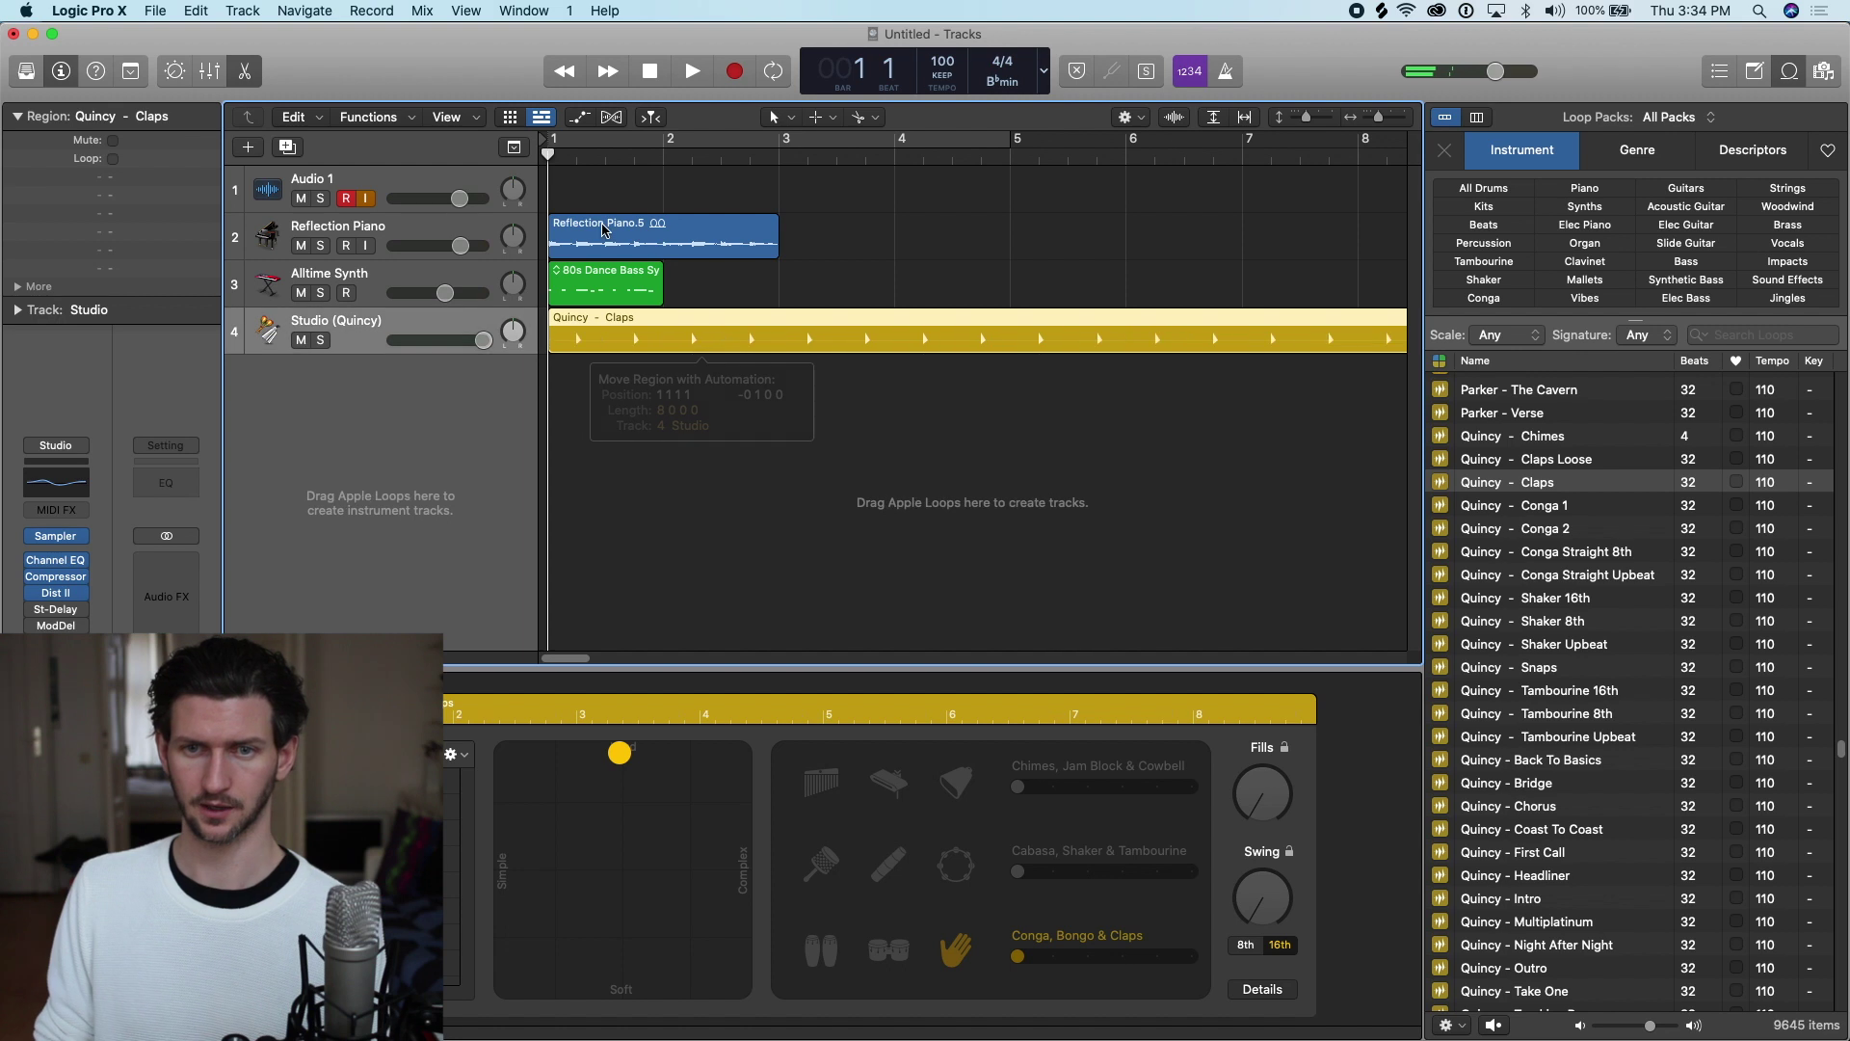
{"action": "left_click", "coordinate": [604, 236]}
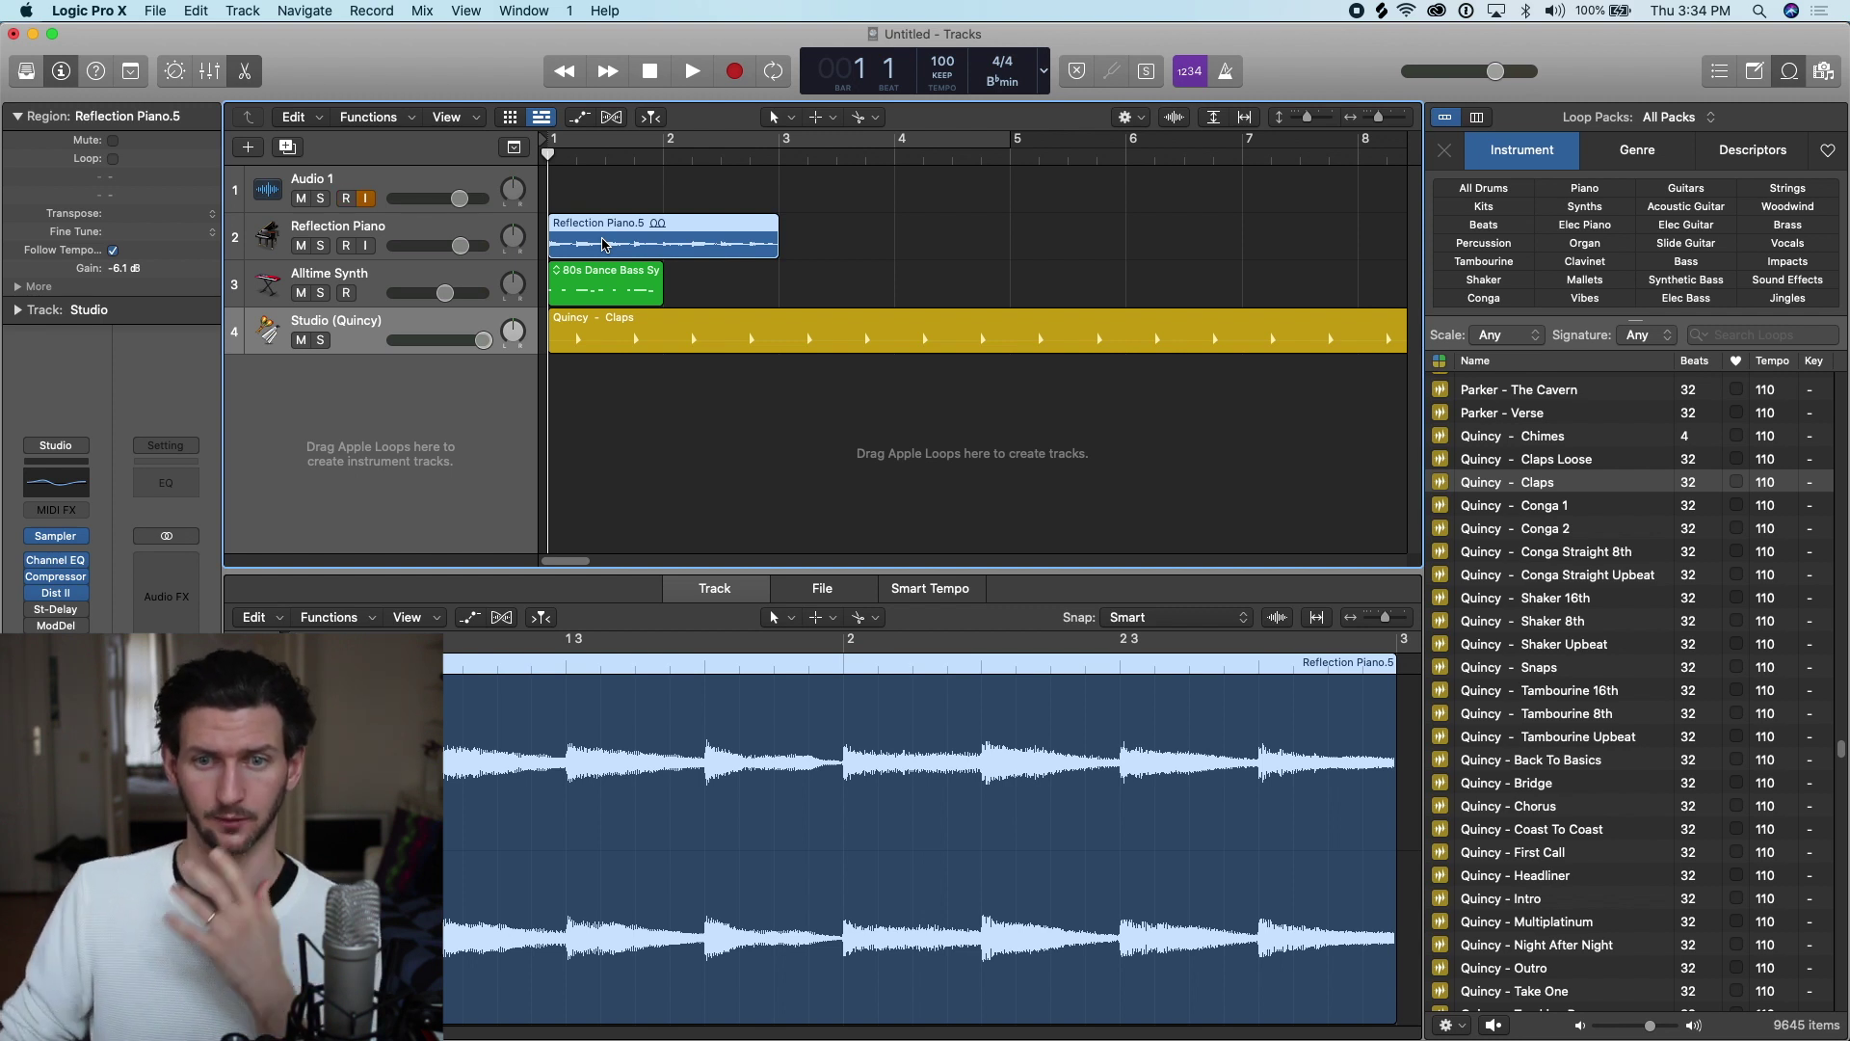
- Move one bass note from G#3 to D4, lengthen it, then switch to the Quincy Claps region
{"action": "left_click", "coordinate": [598, 292]}
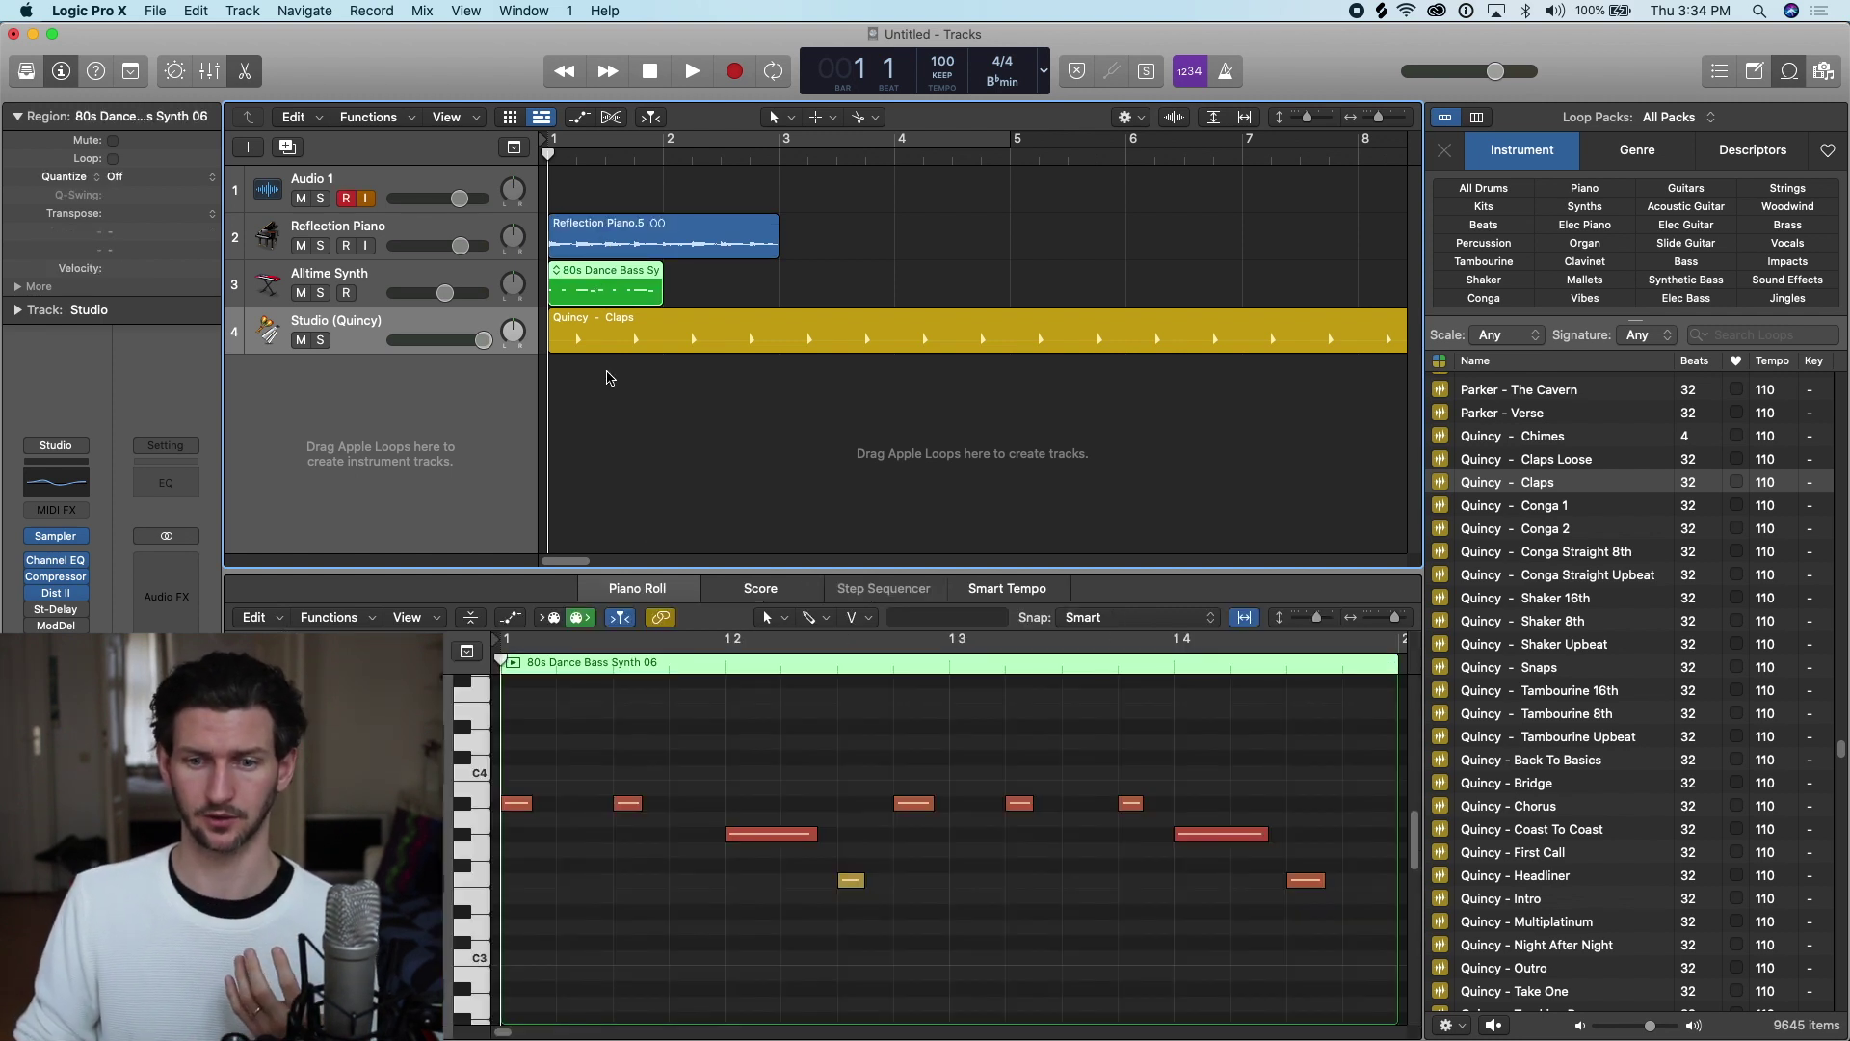
{"action": "left_click", "coordinate": [782, 830]}
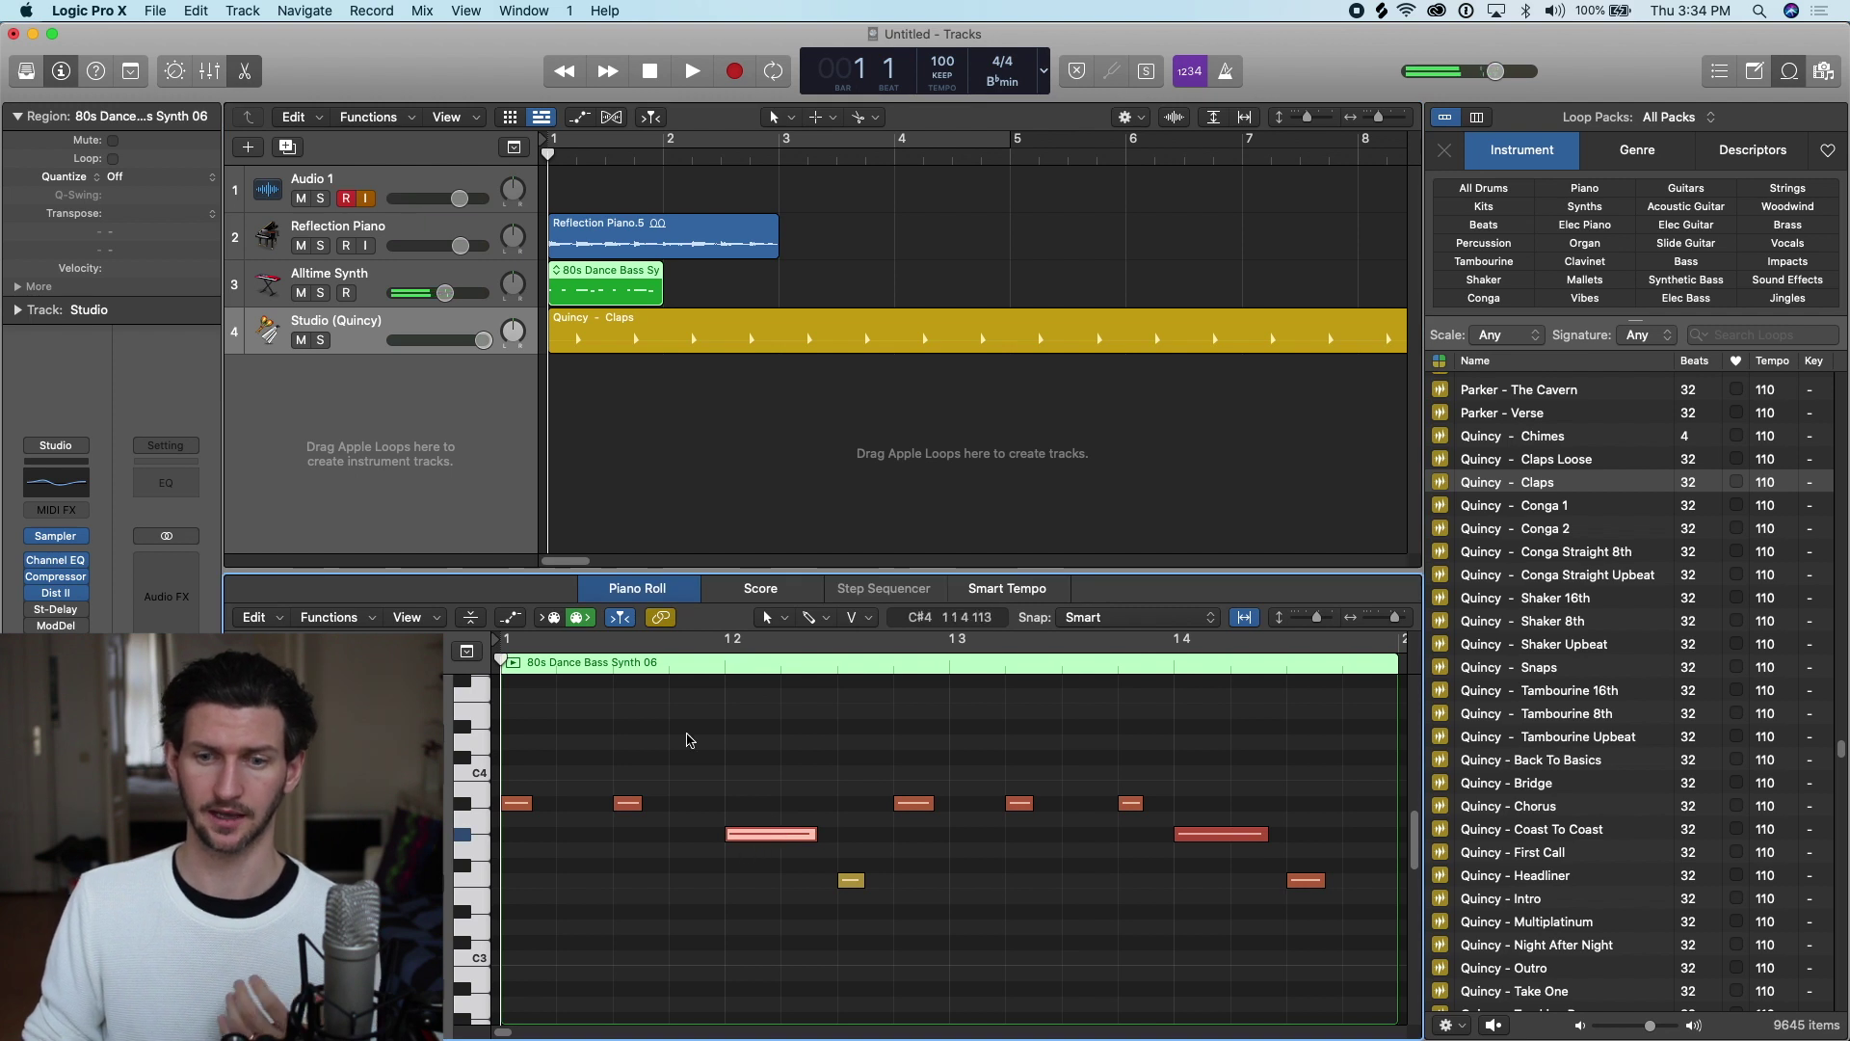
{"action": "left_click_drag", "start_coordinate": [770, 836], "coordinate": [991, 742]}
{"action": "left_click_drag", "start_coordinate": [786, 747], "coordinate": [798, 754]}
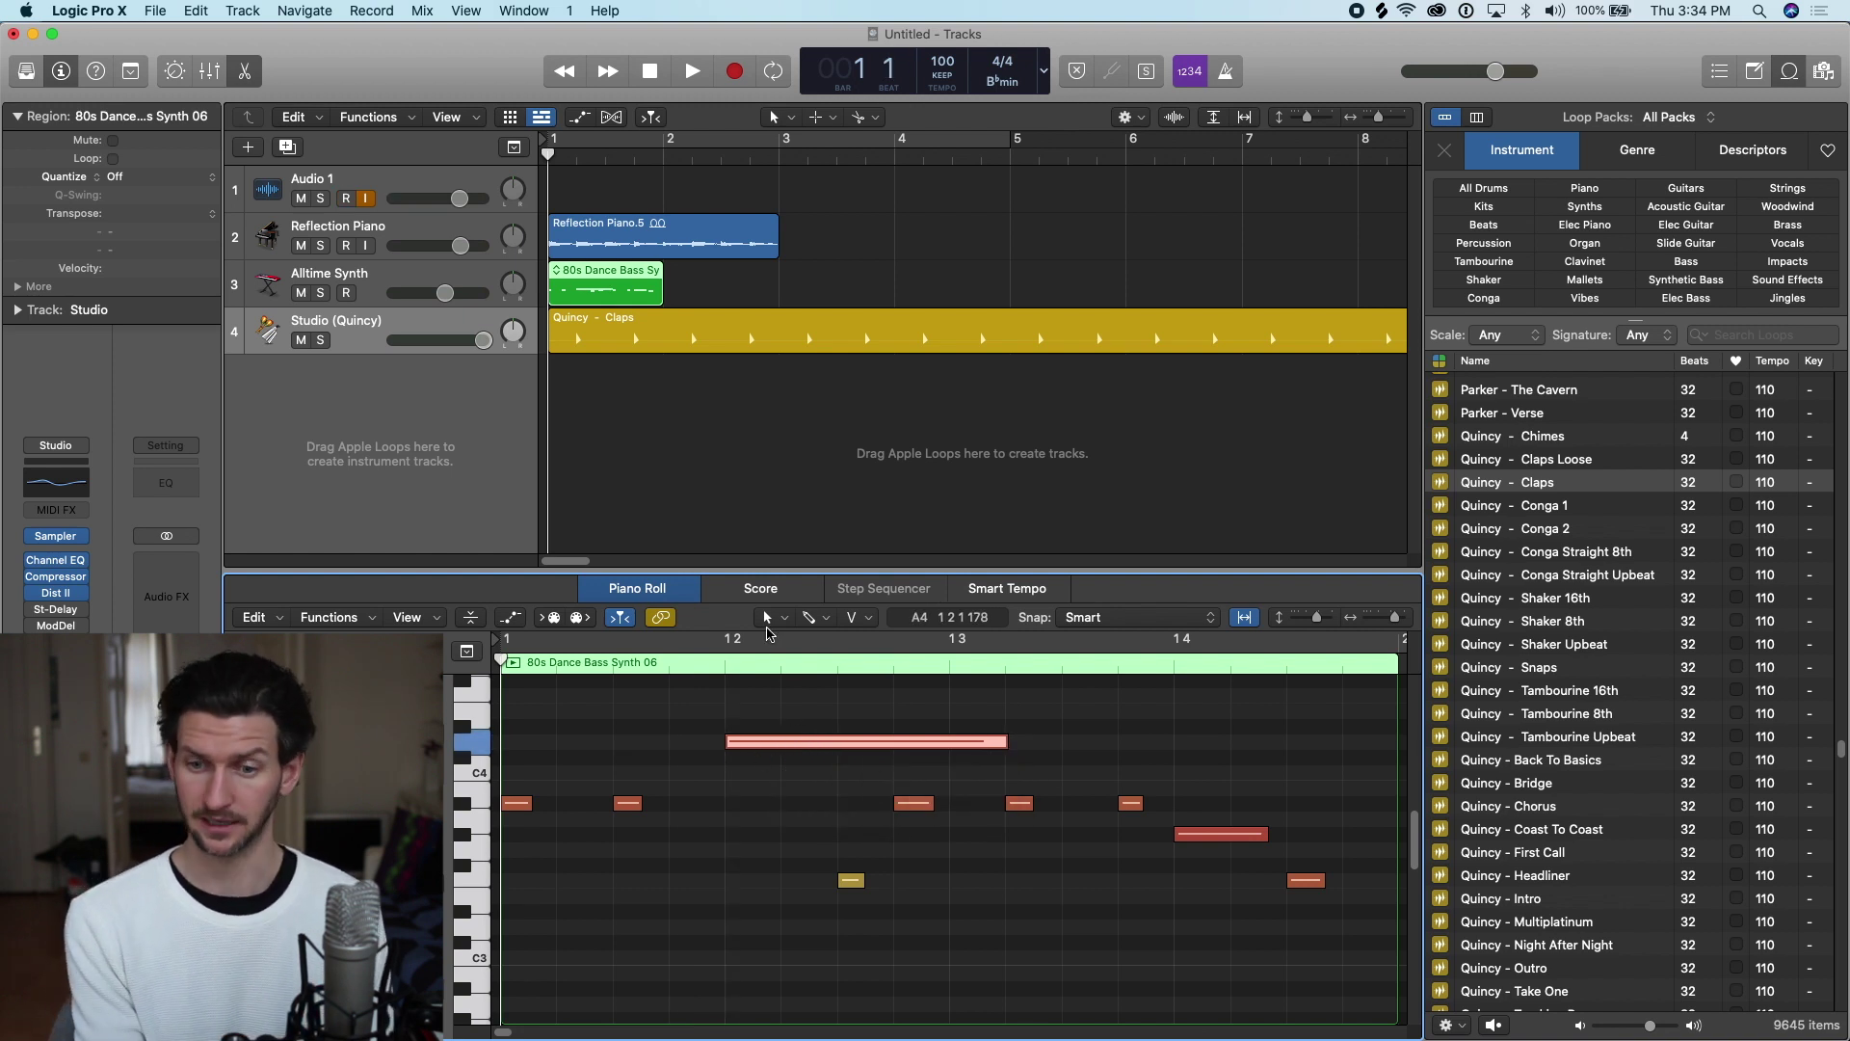
{"action": "key", "text": "Right"}
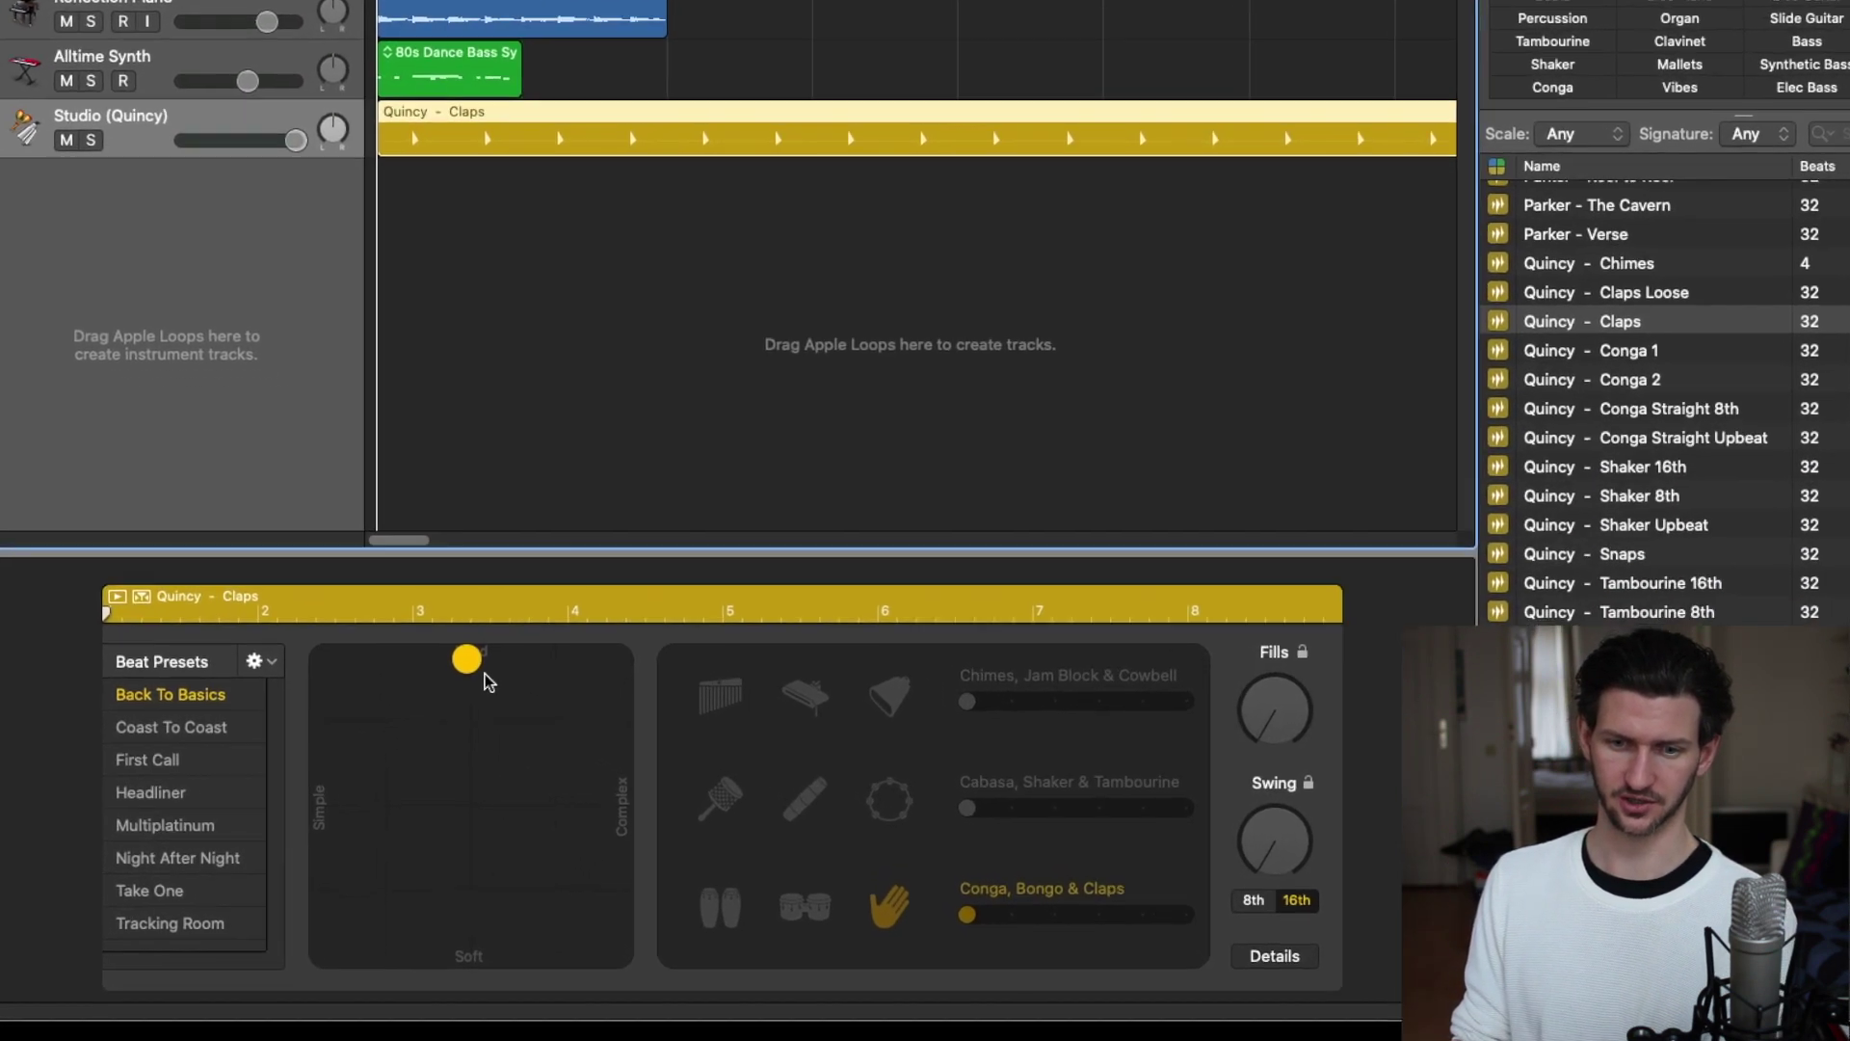
- Set the drummer's loudness and complexity near the middle and choose the Night After Night preset
{"action": "left_click_drag", "start_coordinate": [619, 751], "coordinate": [619, 911]}
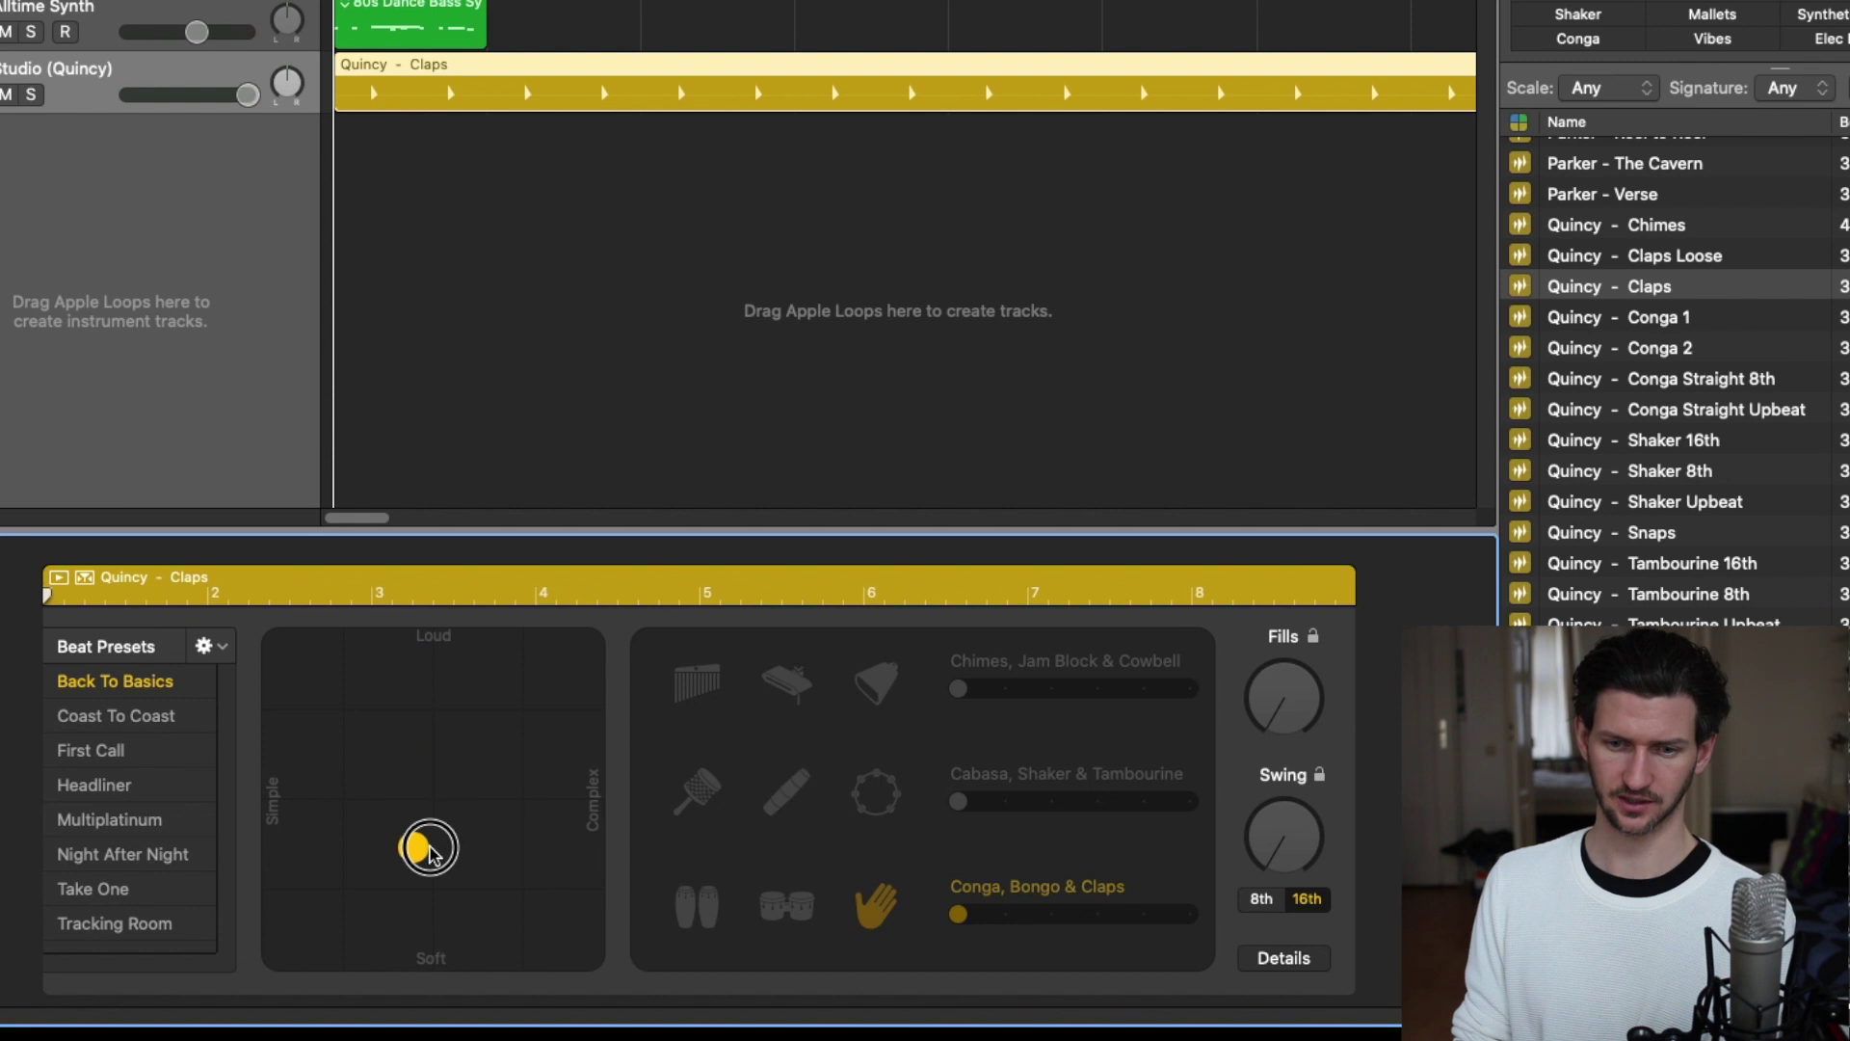
{"action": "left_click_drag", "start_coordinate": [429, 851], "coordinate": [435, 815]}
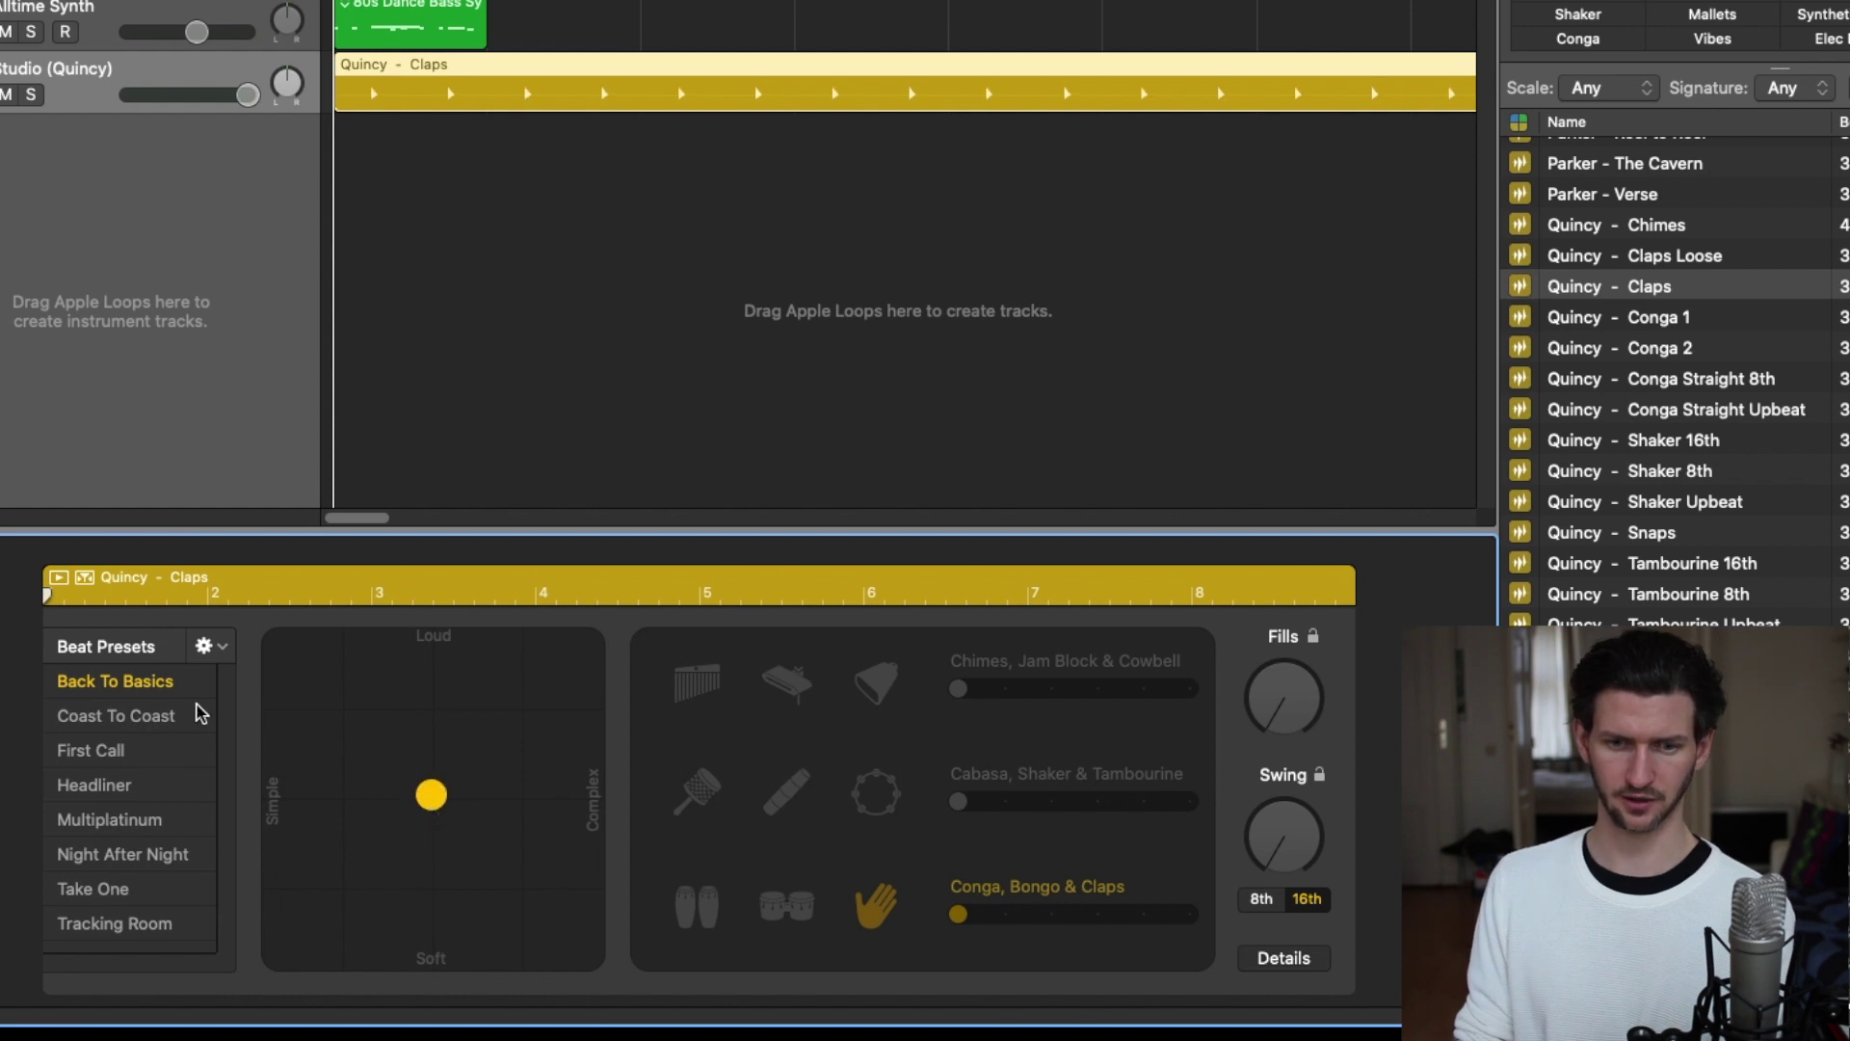
{"action": "left_click", "coordinate": [100, 720]}
{"action": "left_click", "coordinate": [129, 753]}
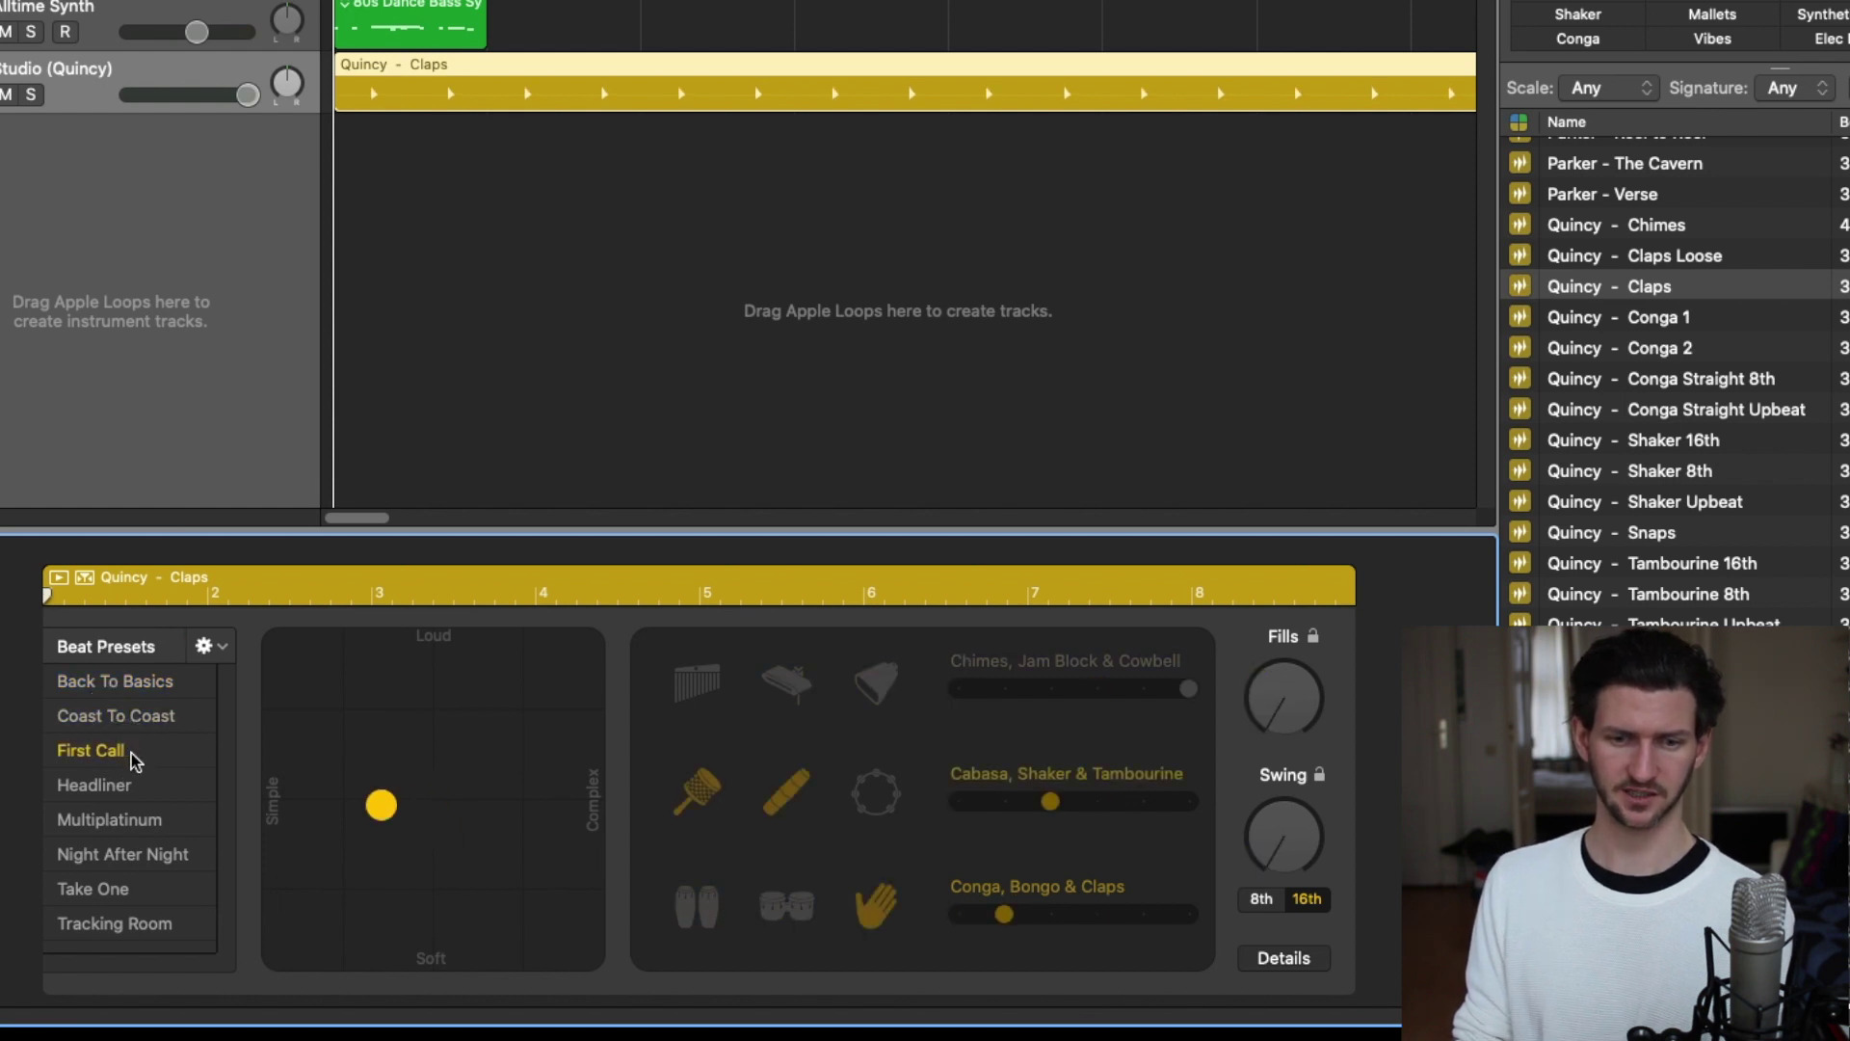
{"action": "left_click", "coordinate": [139, 788]}
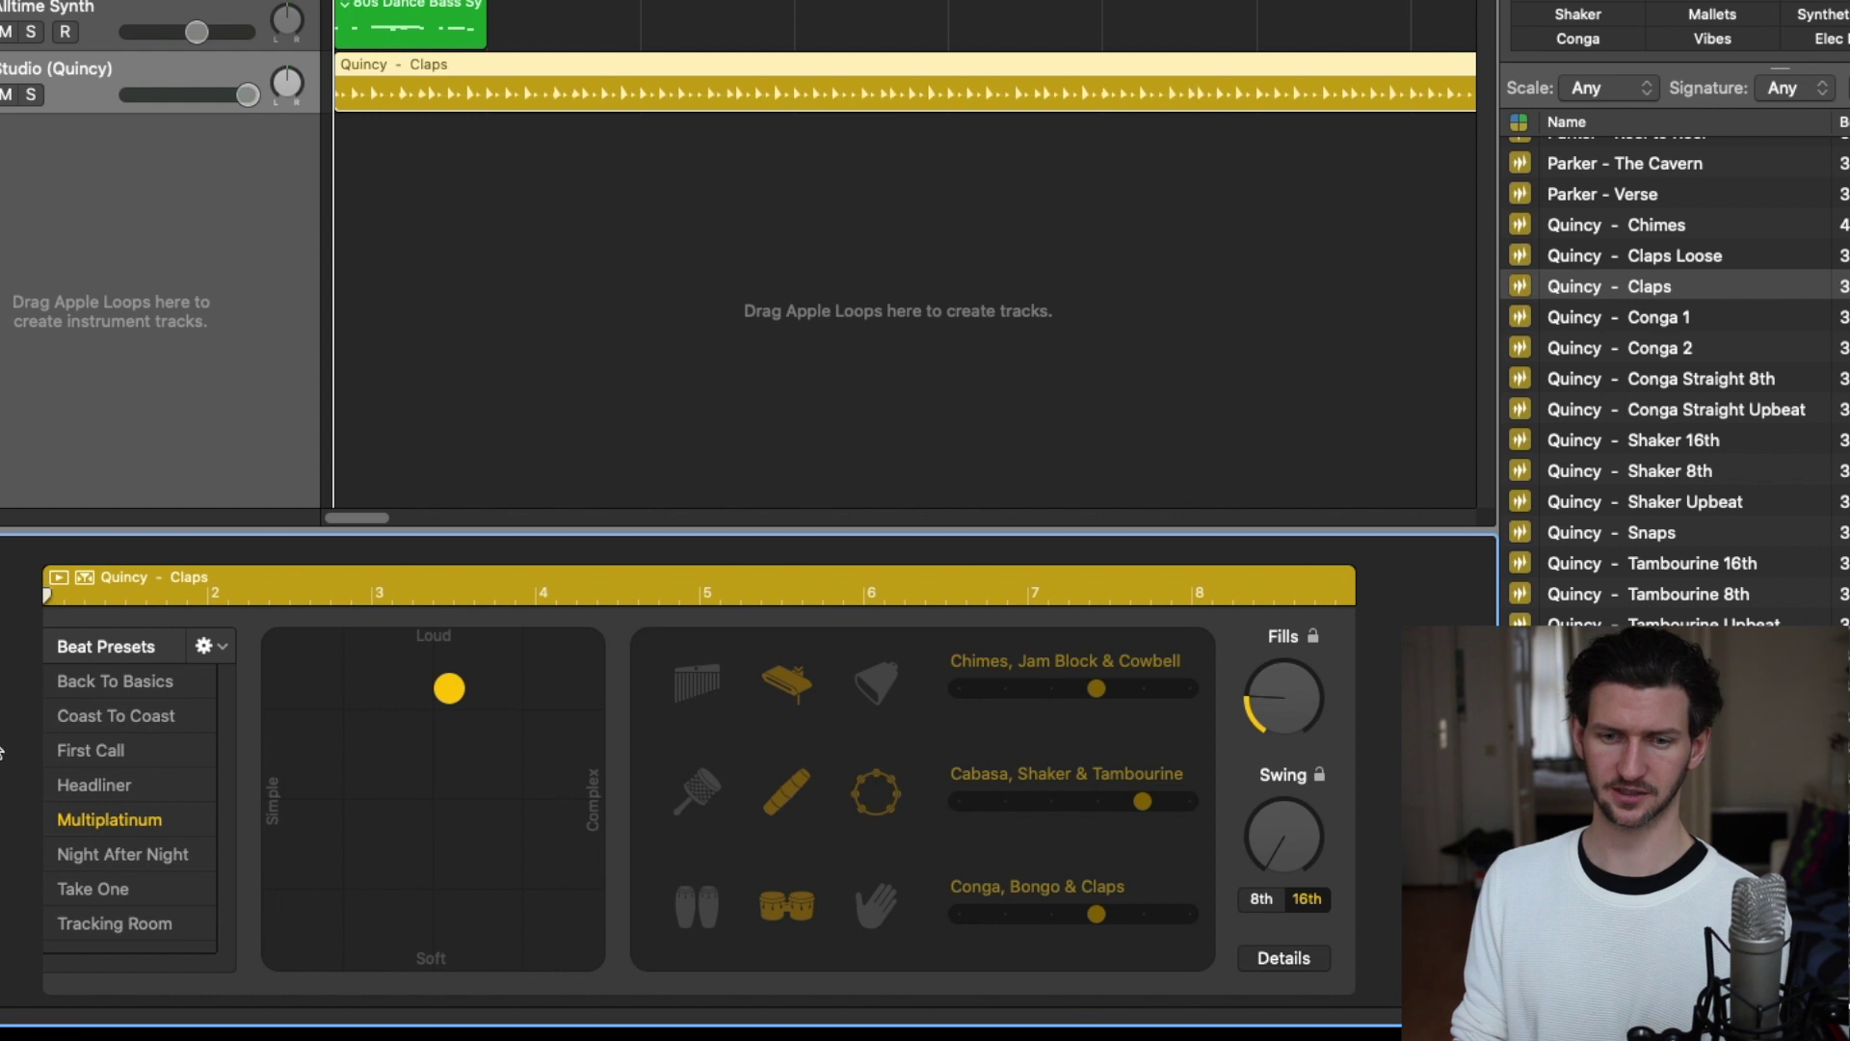
{"action": "left_click", "coordinate": [114, 863]}
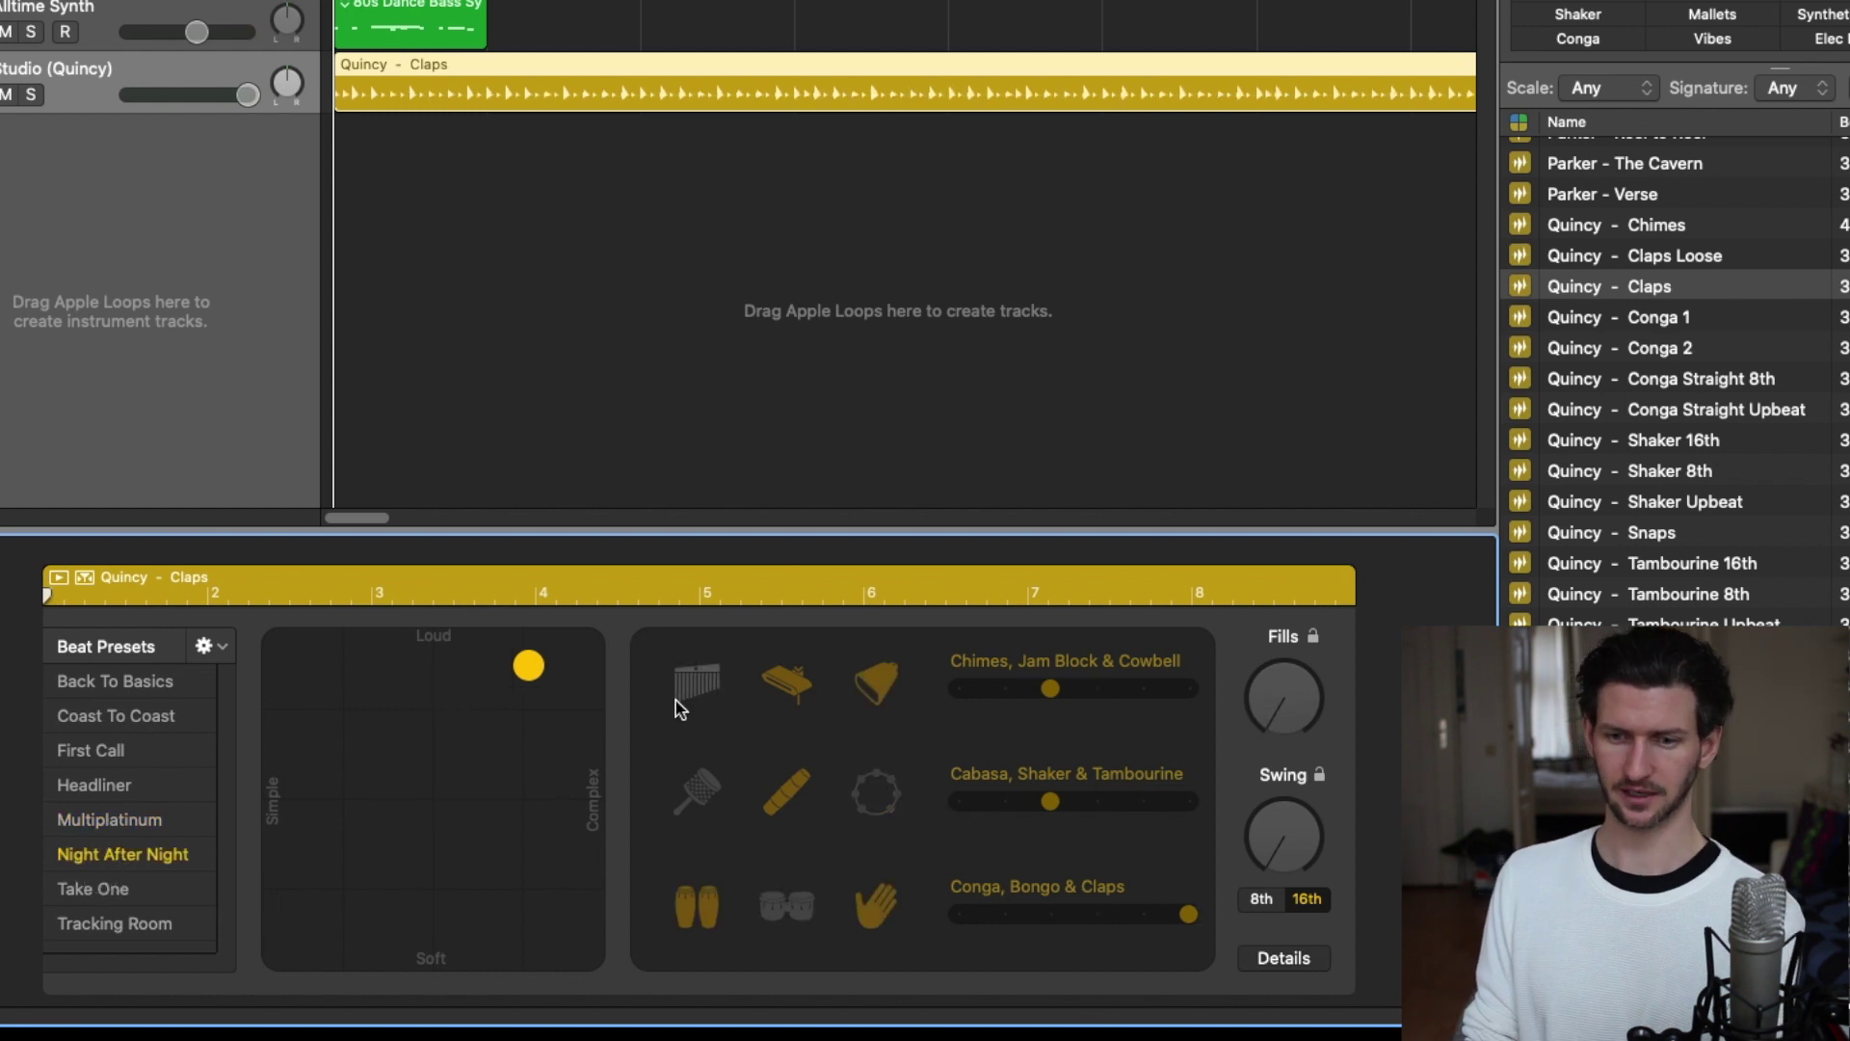
- Add chimes, cowbell and tambourine to the percussion, and remove claps and shaker
{"action": "left_click", "coordinate": [697, 686]}
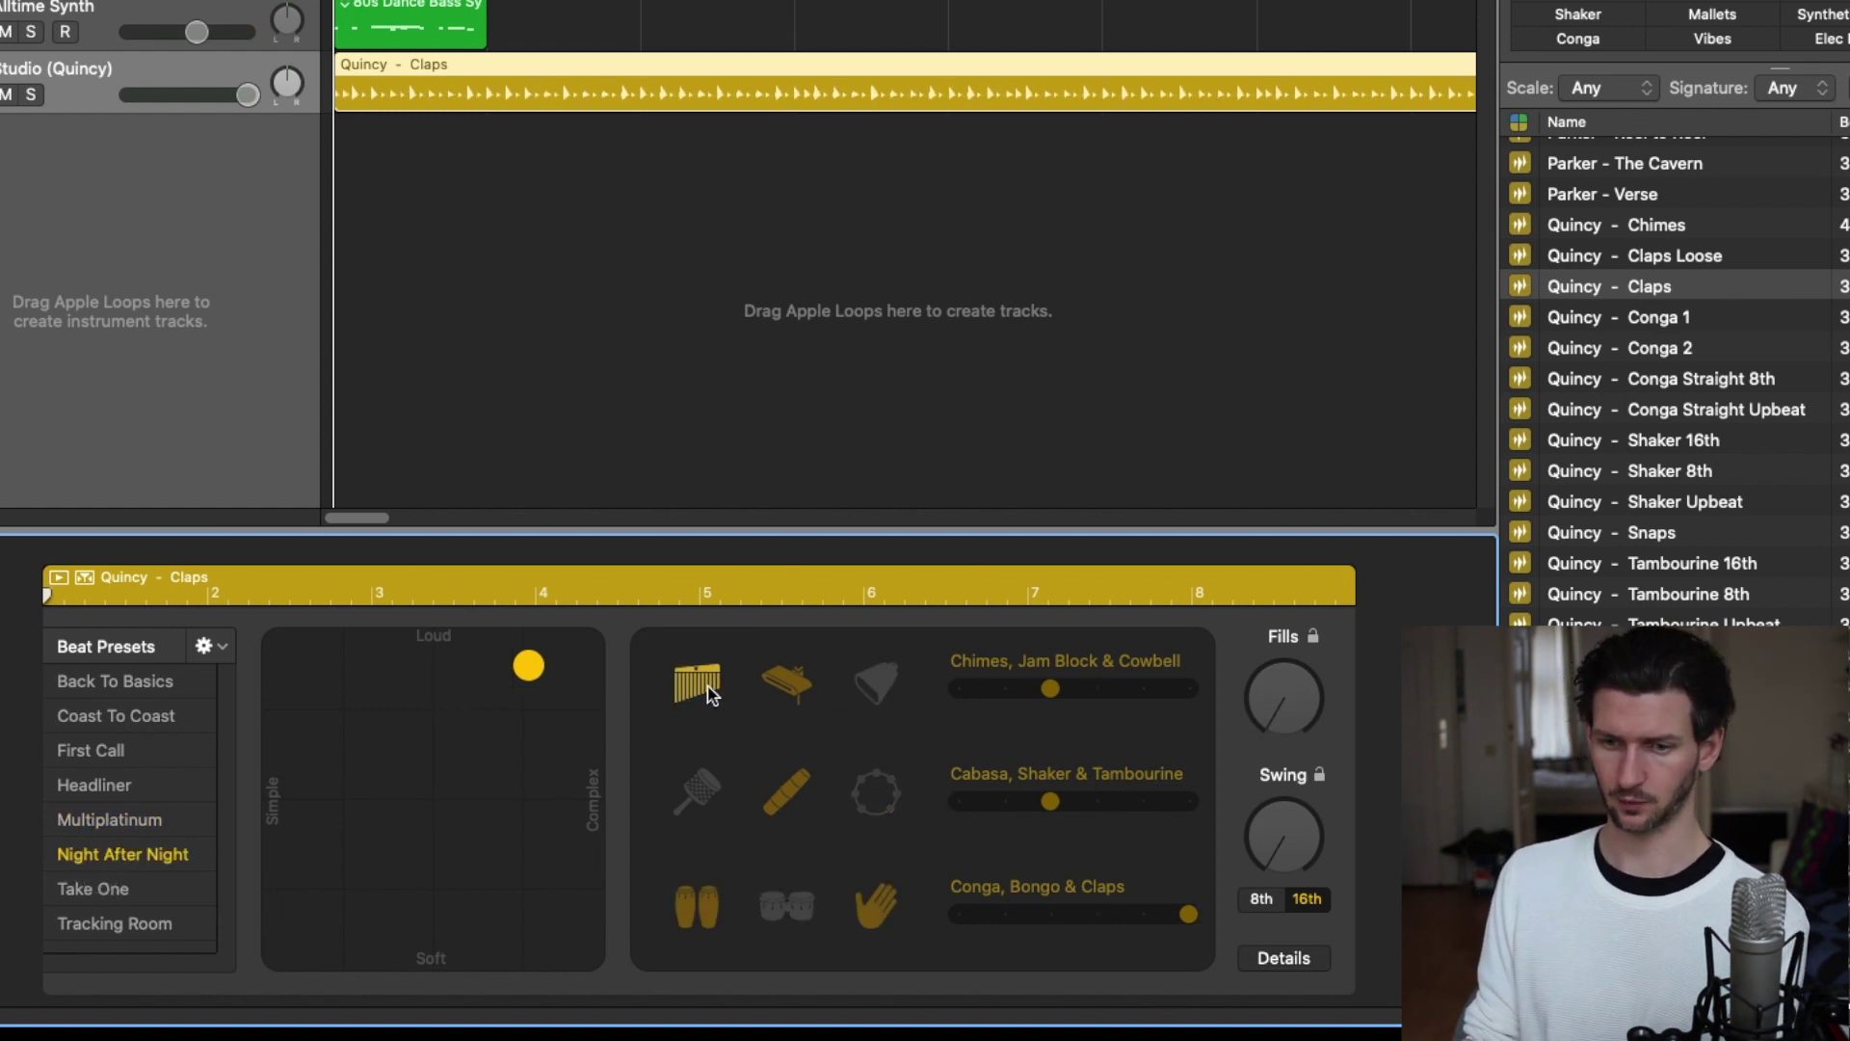
{"action": "left_click", "coordinate": [874, 692]}
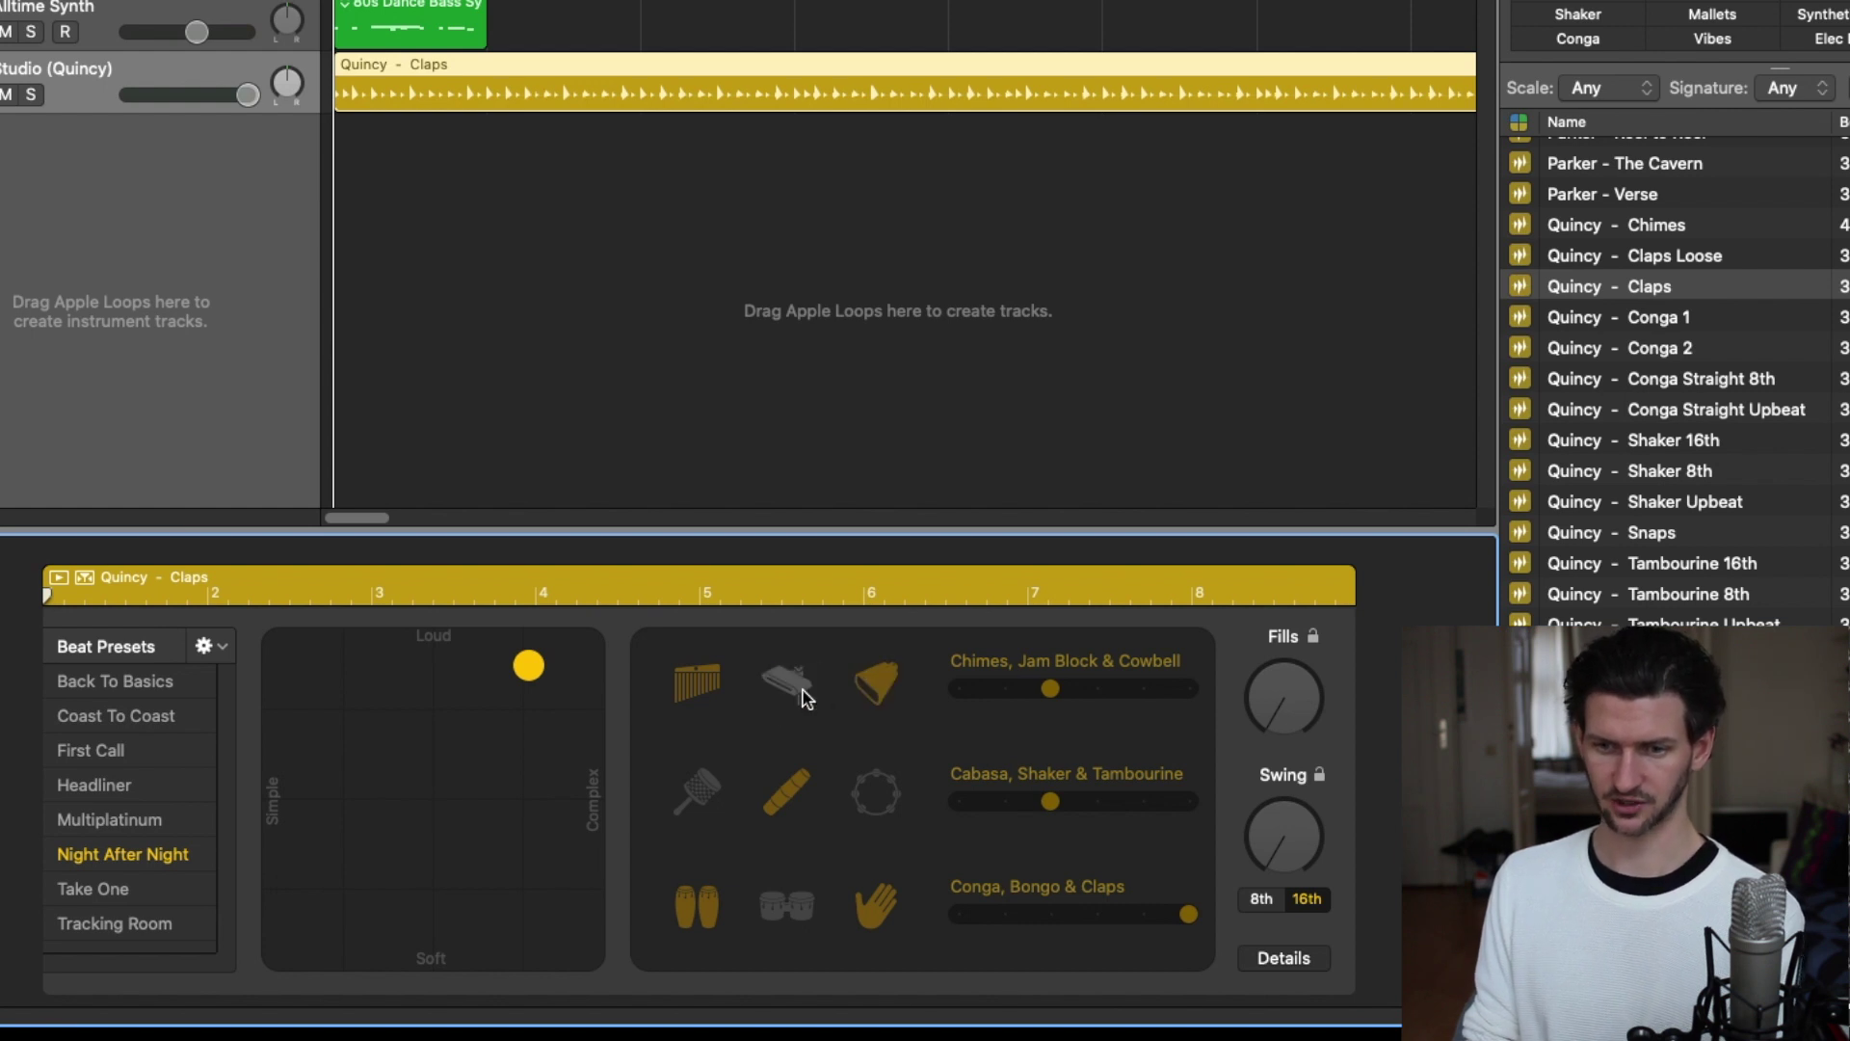
{"action": "left_click", "coordinate": [877, 907]}
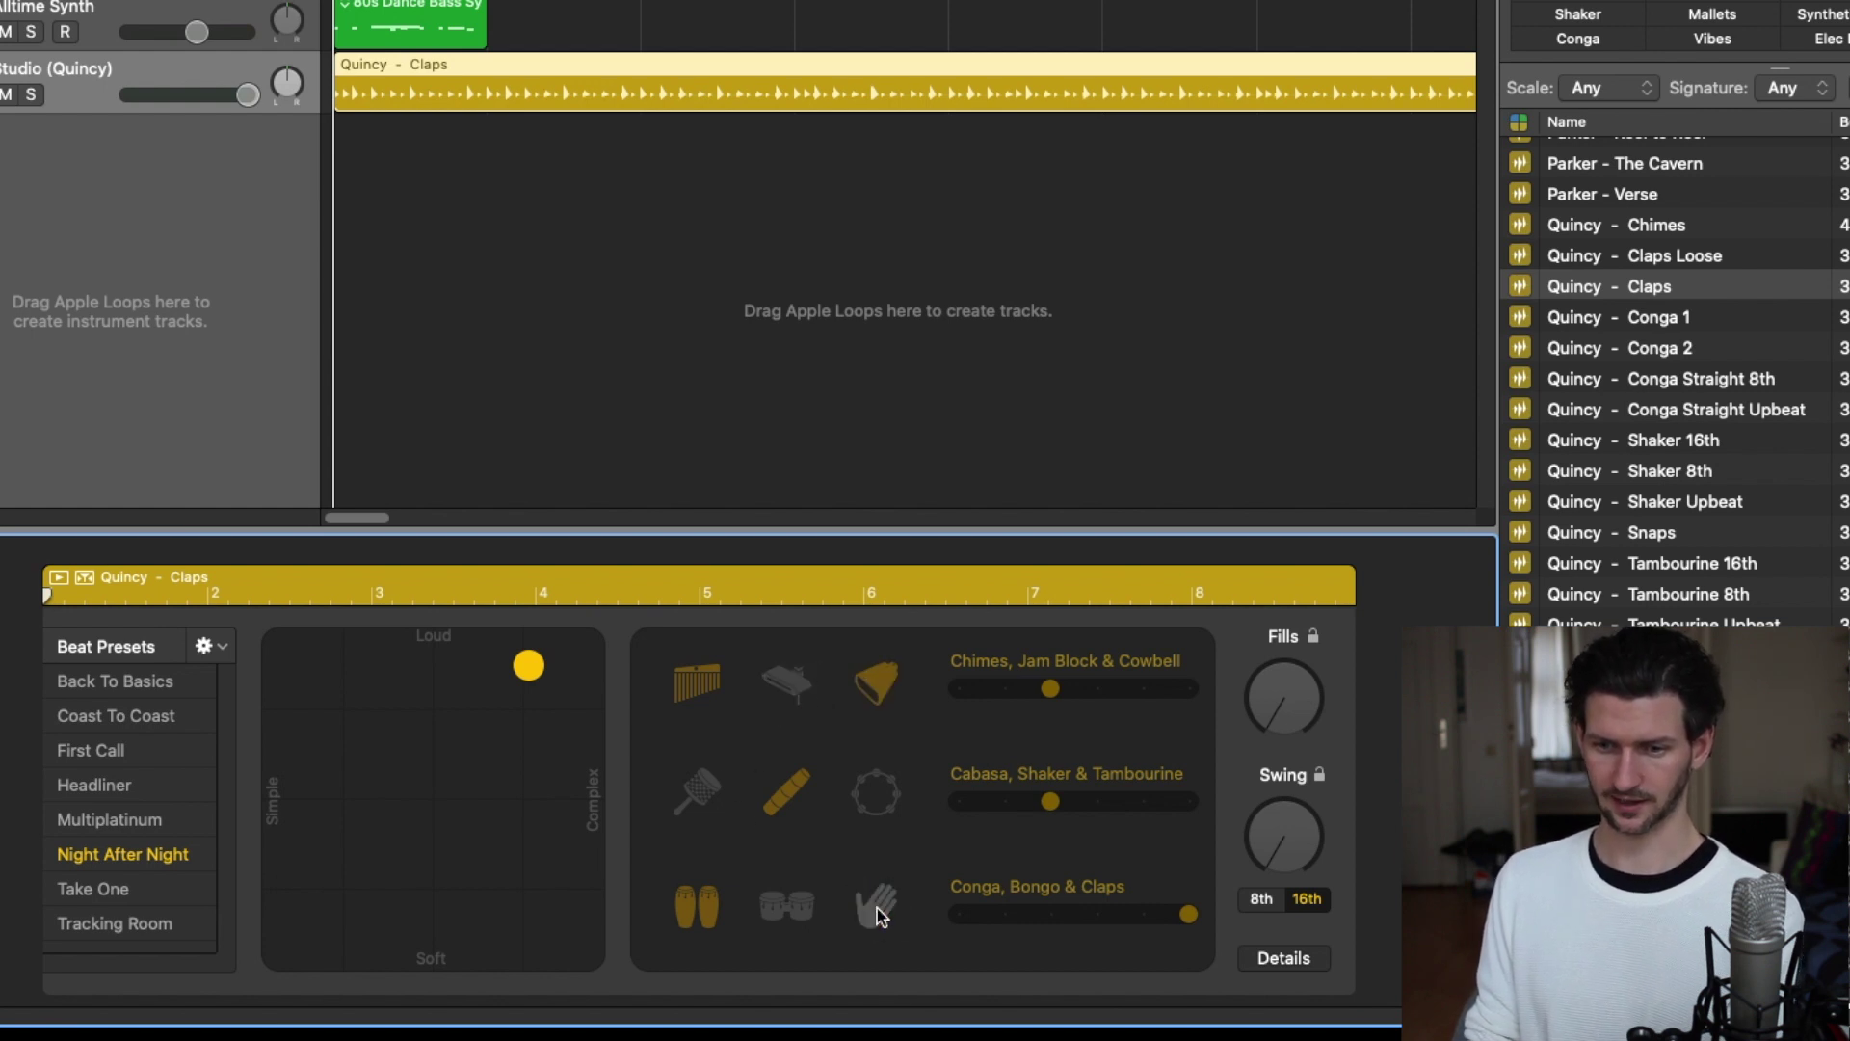
{"action": "left_click", "coordinate": [873, 793]}
{"action": "left_click", "coordinate": [798, 803]}
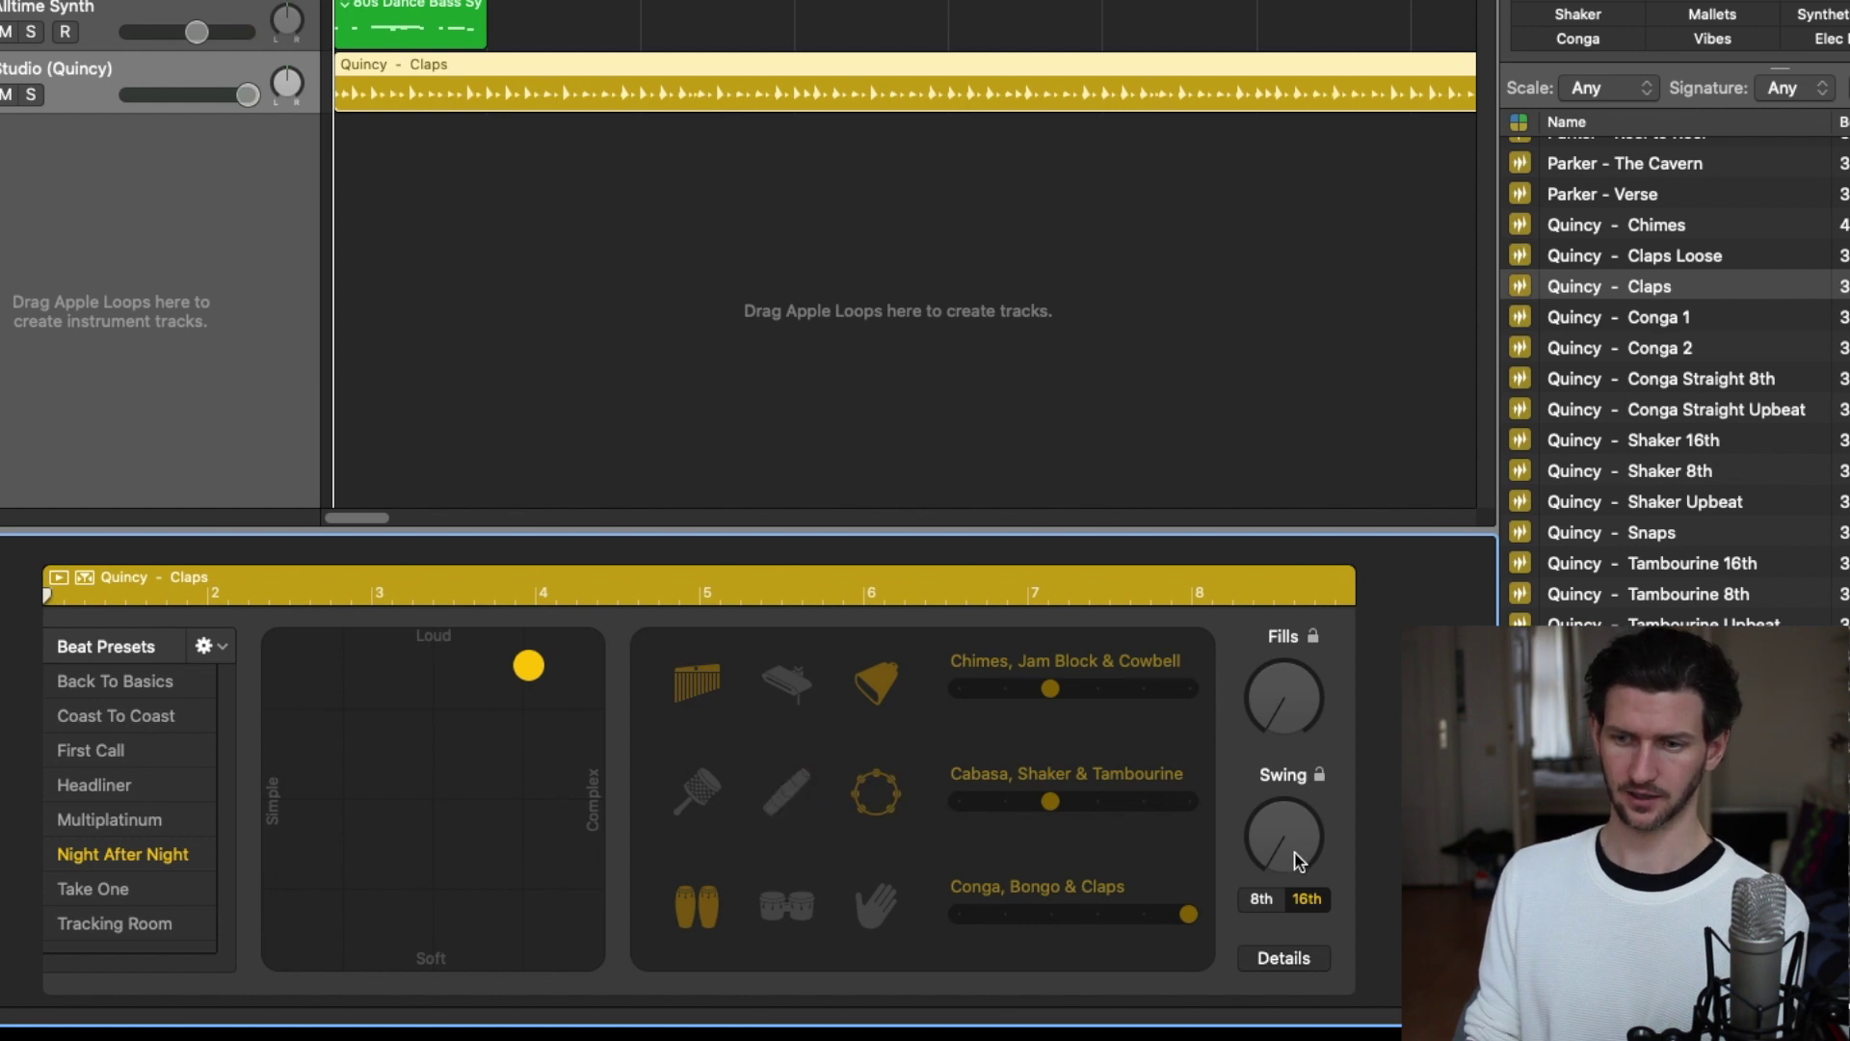